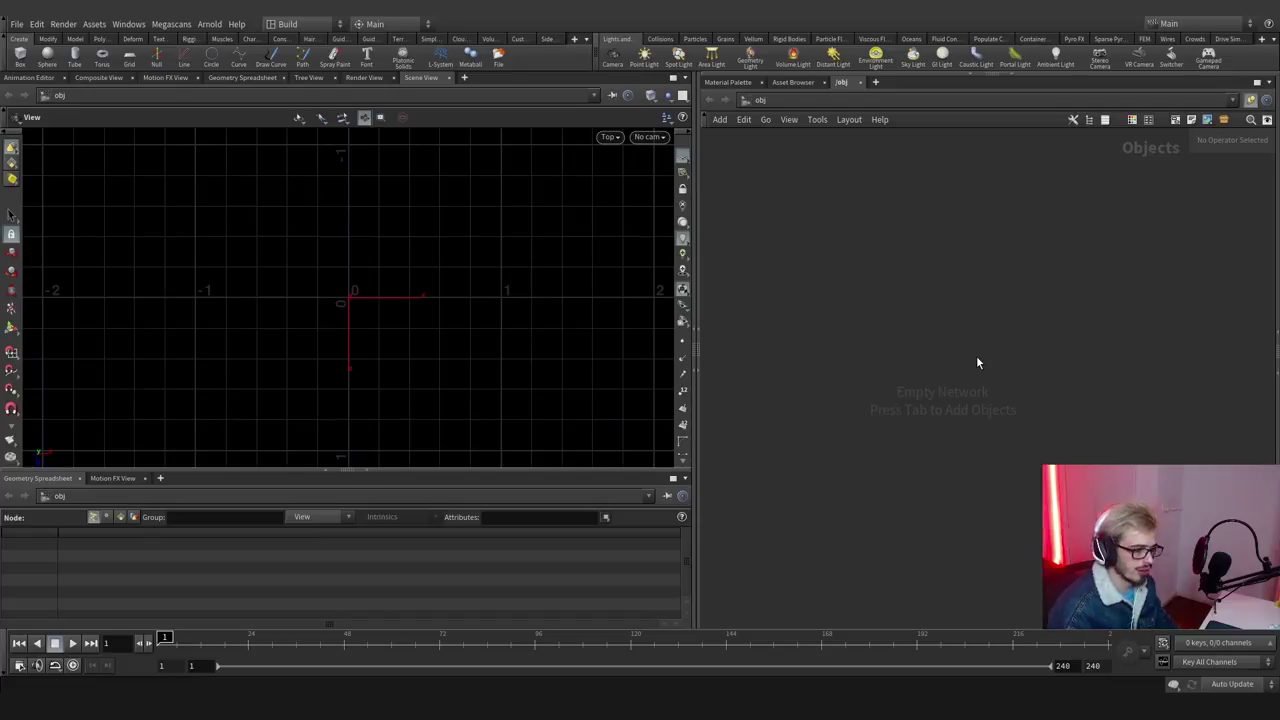
Create a geometry object in the empty object network and go inside it.
key(Tab)
text(geo)
key(Return)
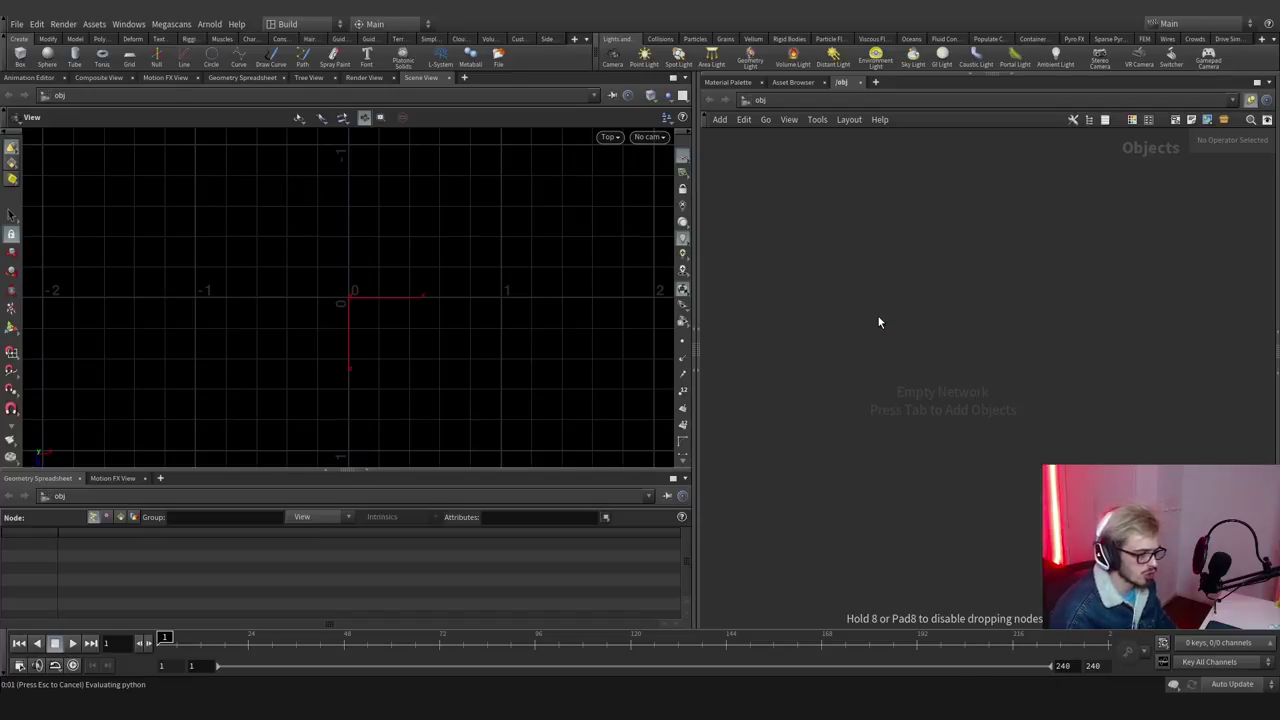
click(879, 322)
double_click(890, 316)
Add a Sphere node to the geometry network and show the scene in perspective view.
key(Tab)
text(sphere)
key(Return)
click(891, 320)
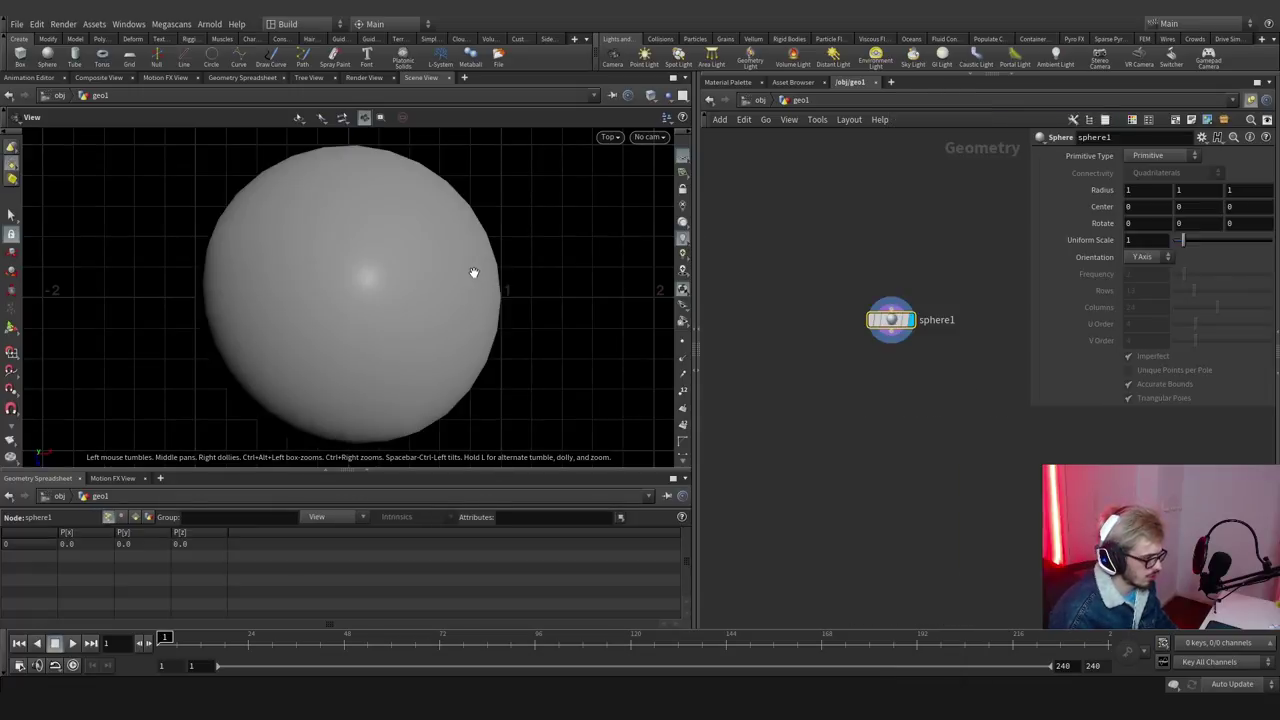
key(space+1)
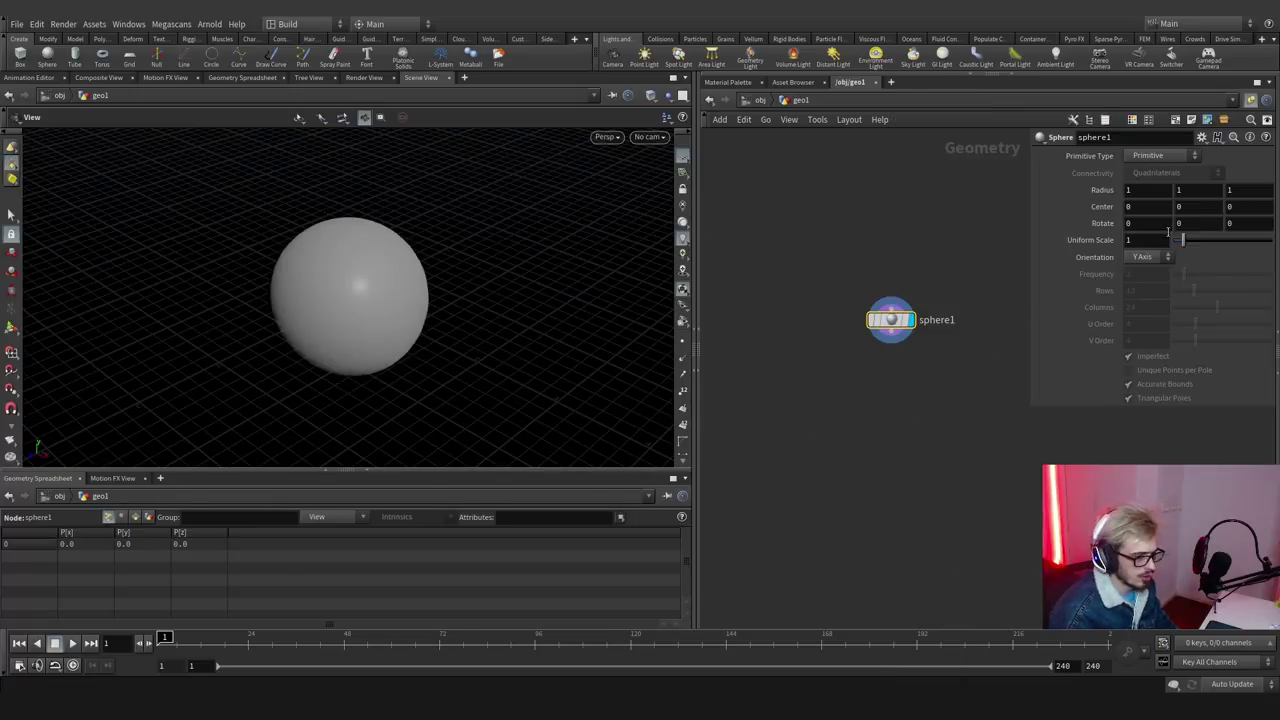
Set the sphere's Center Y to 16 and frame the raised sphere in the viewport.
text(16)
key(Return)
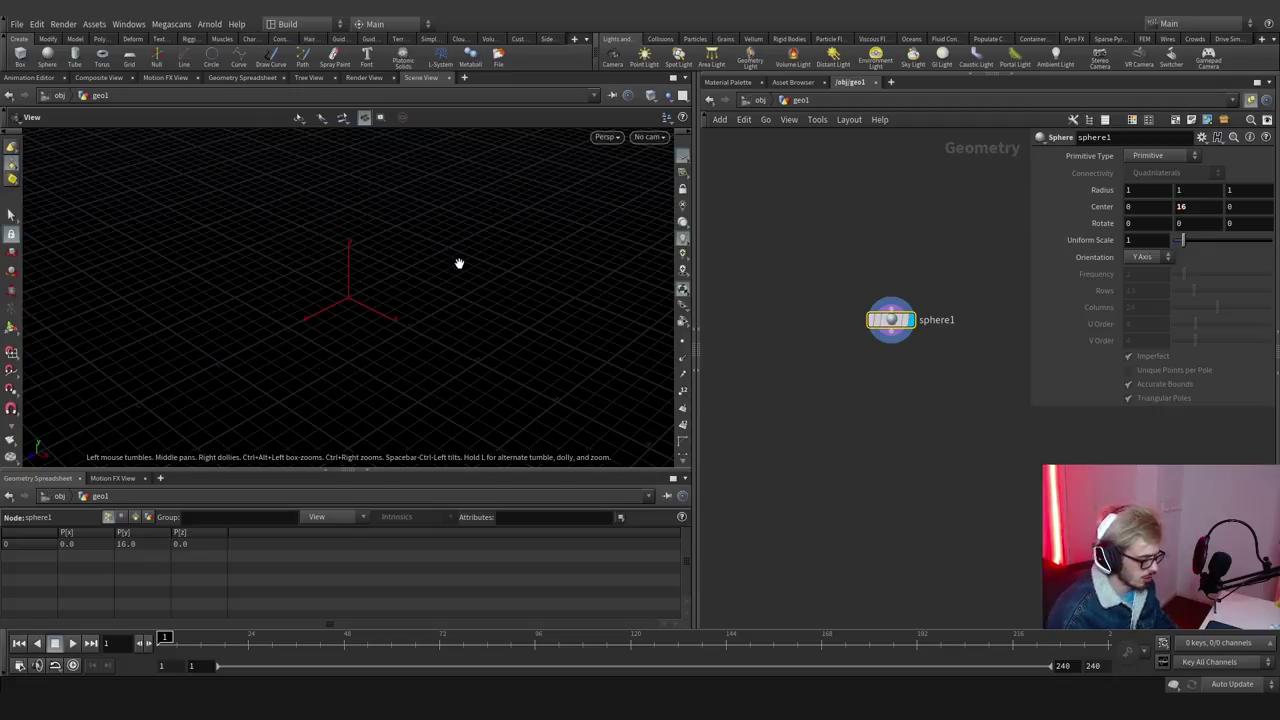
key(g)
scroll(331, 363, down, 8)
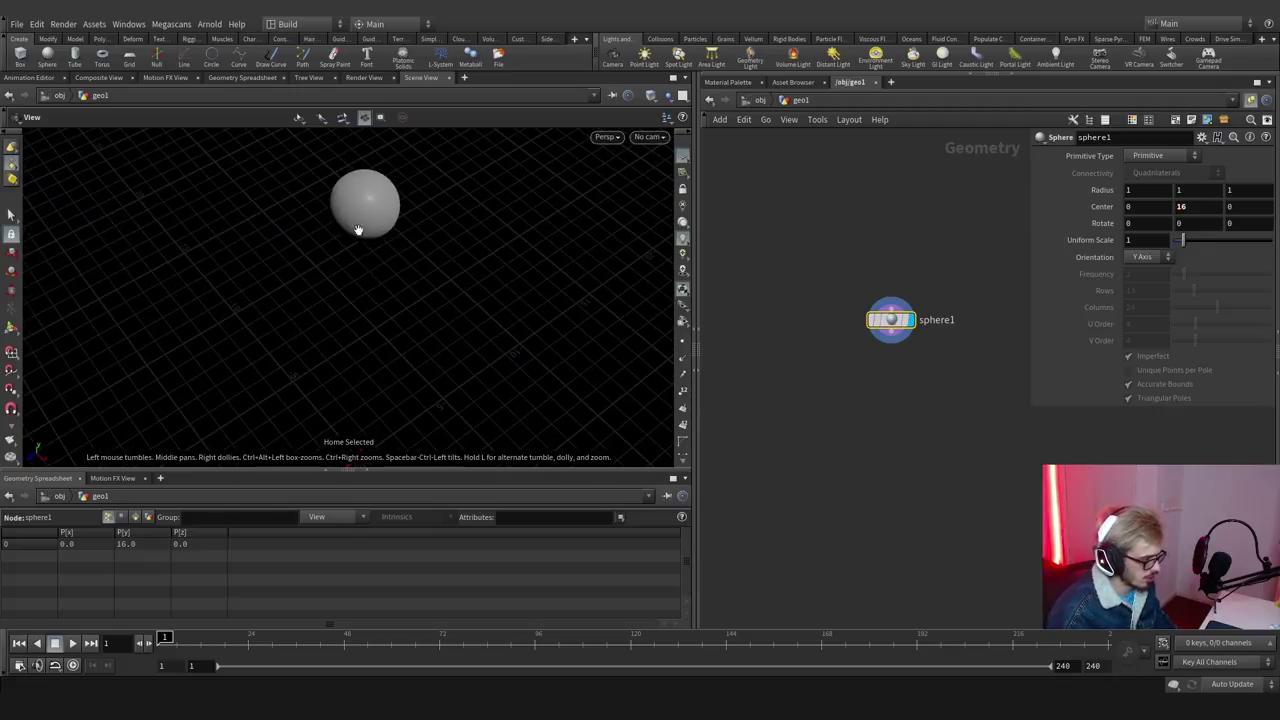
scroll(370, 240, down, 6)
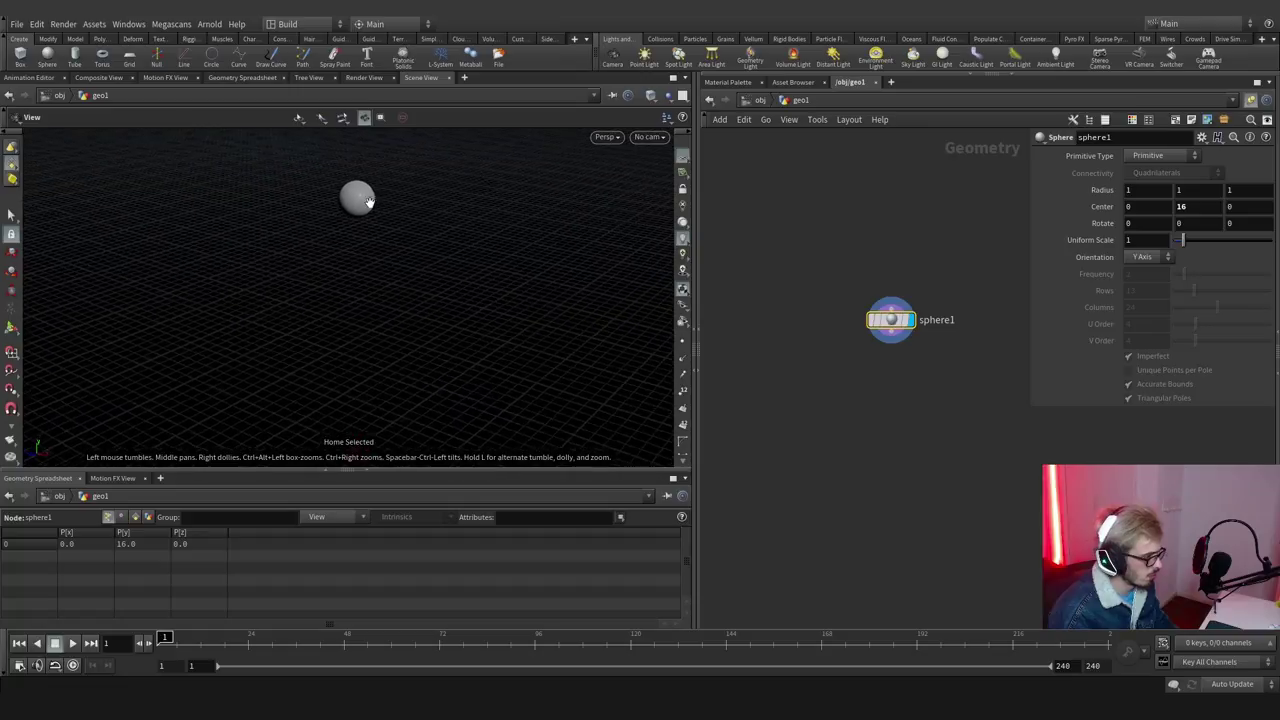
scroll(365, 198, down, 2)
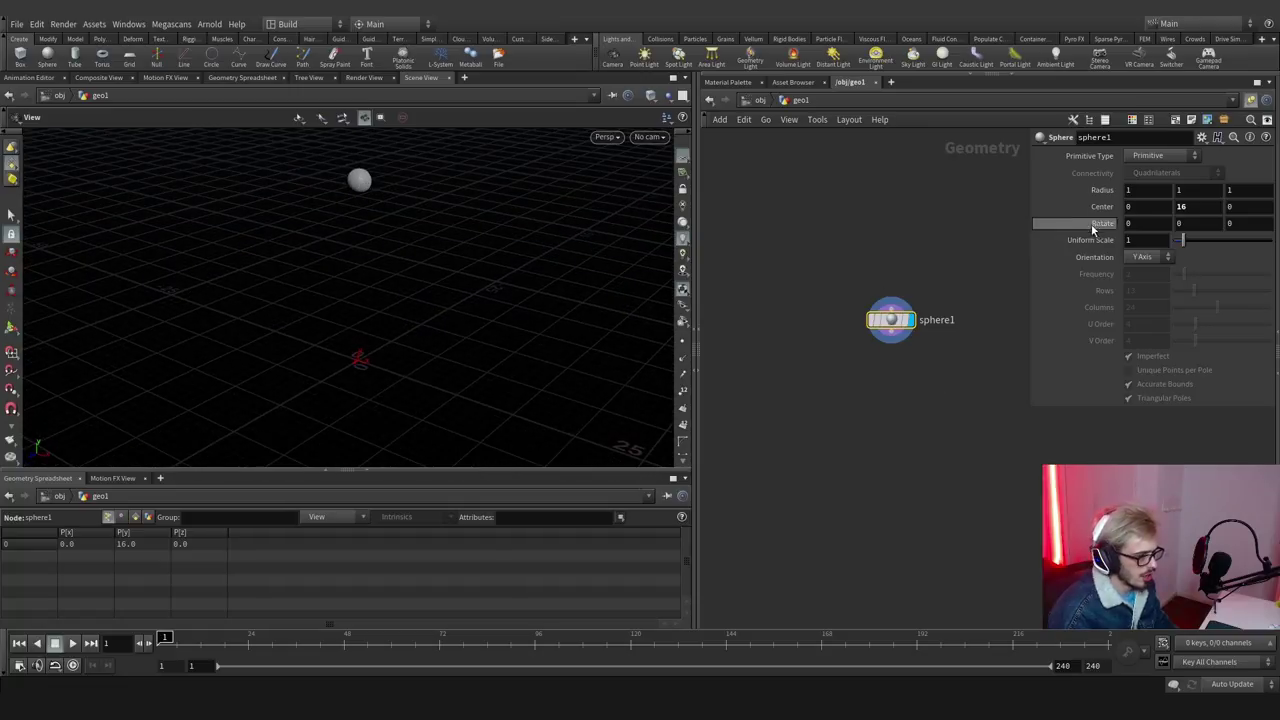
Animate the sphere's Center X and Z with the expression sin($F*8).
text($)
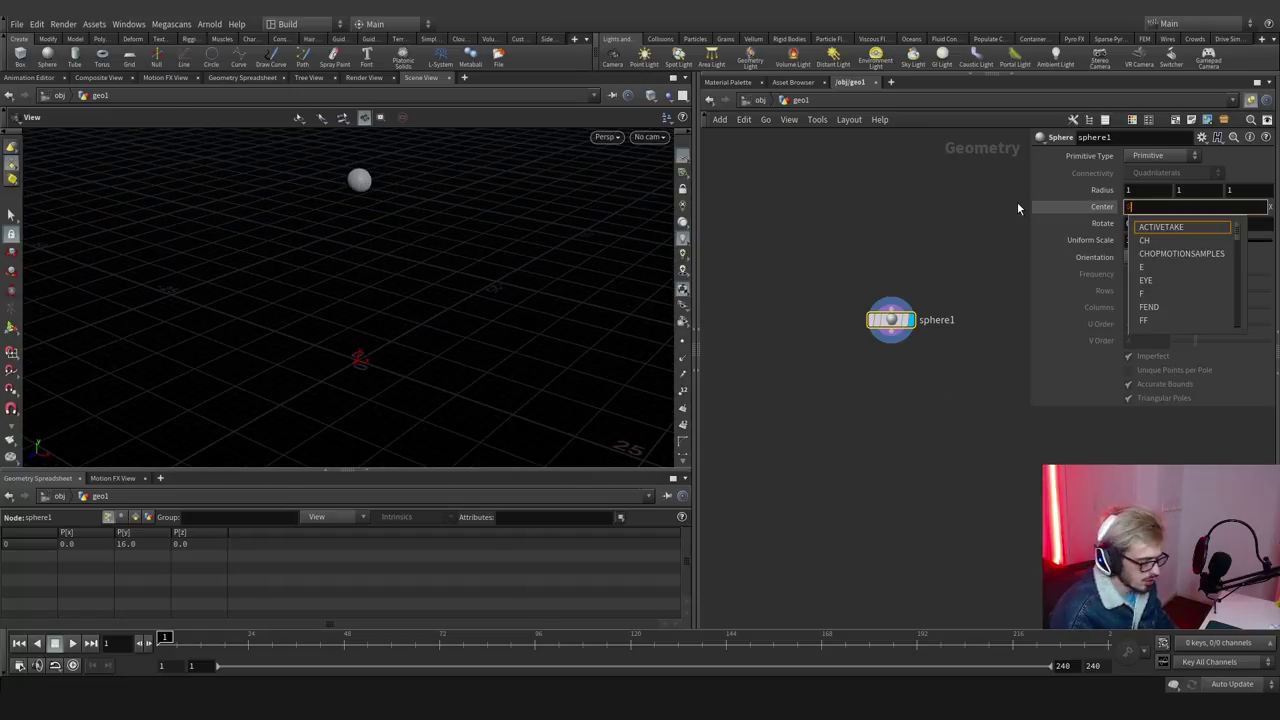
key(BackSpace)
text(sin()
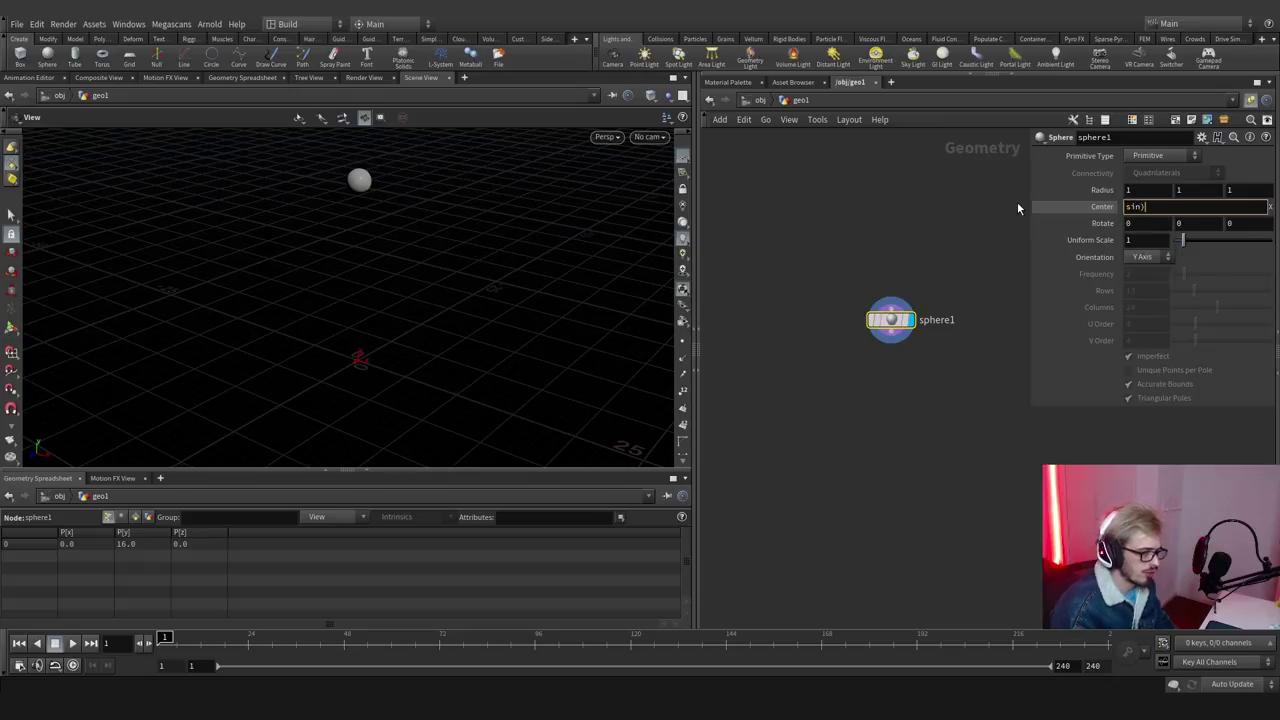
text($)
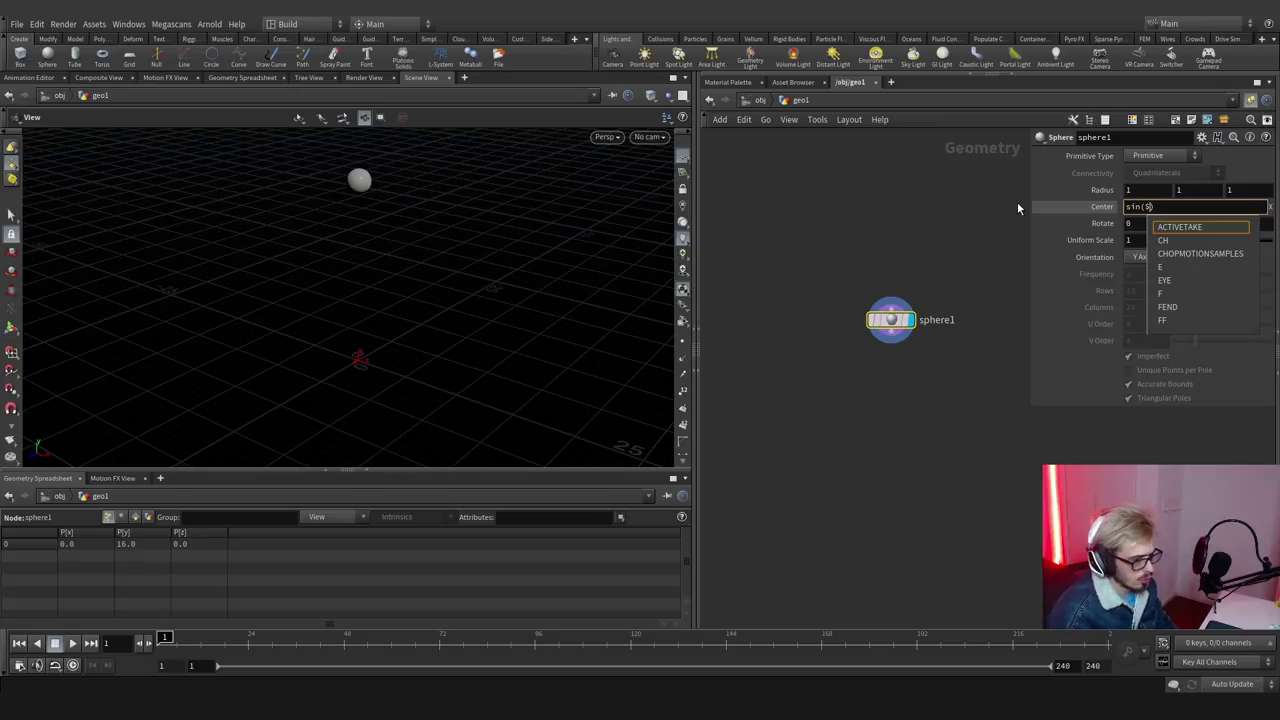
text(F*))
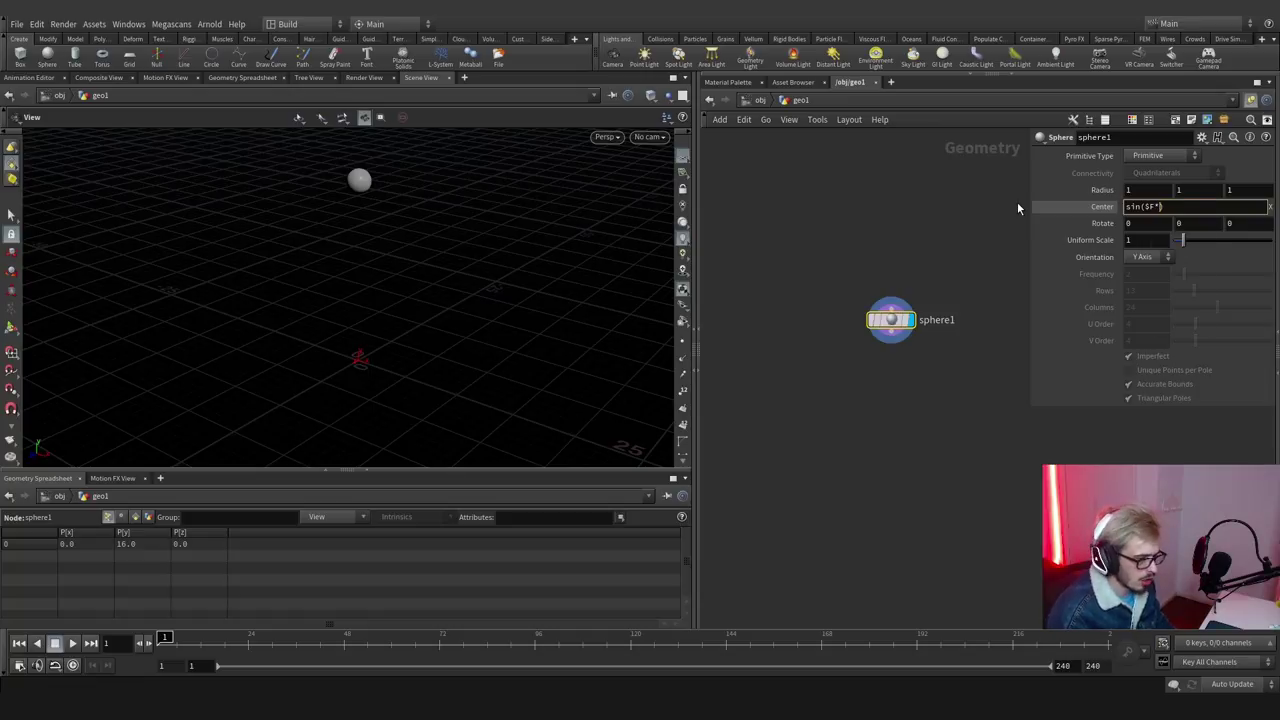
text(8)
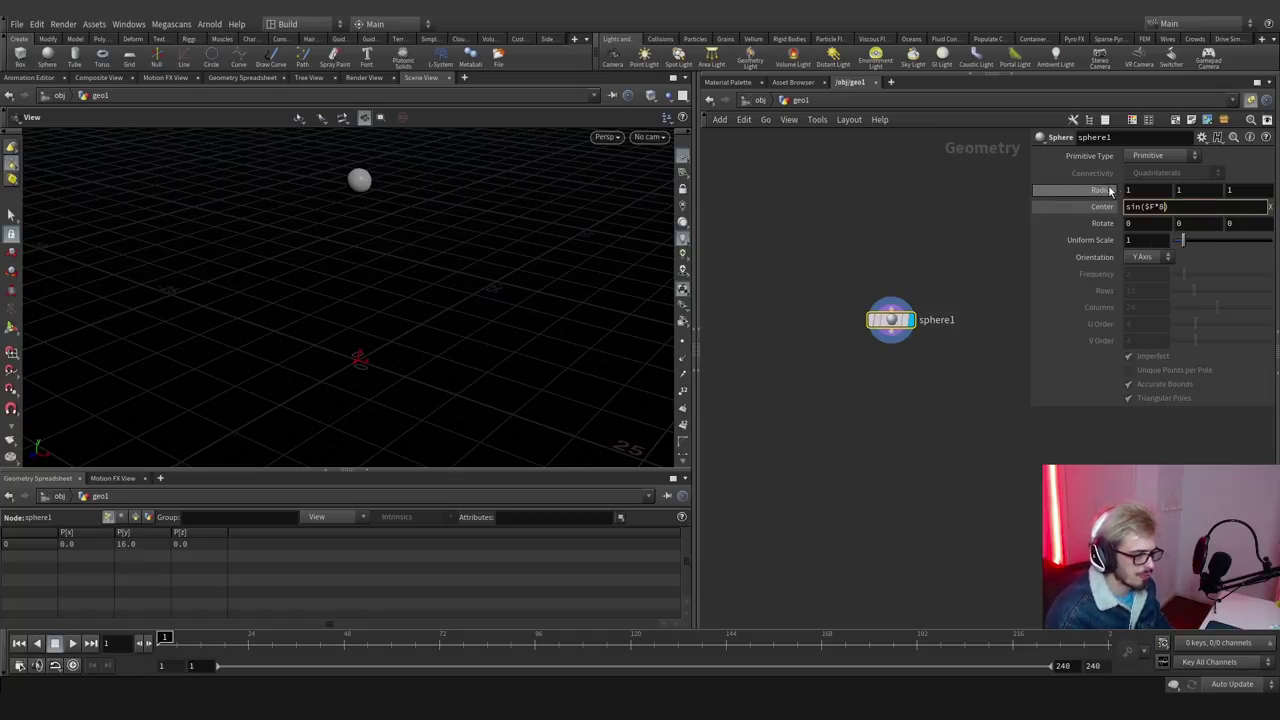
key(Return)
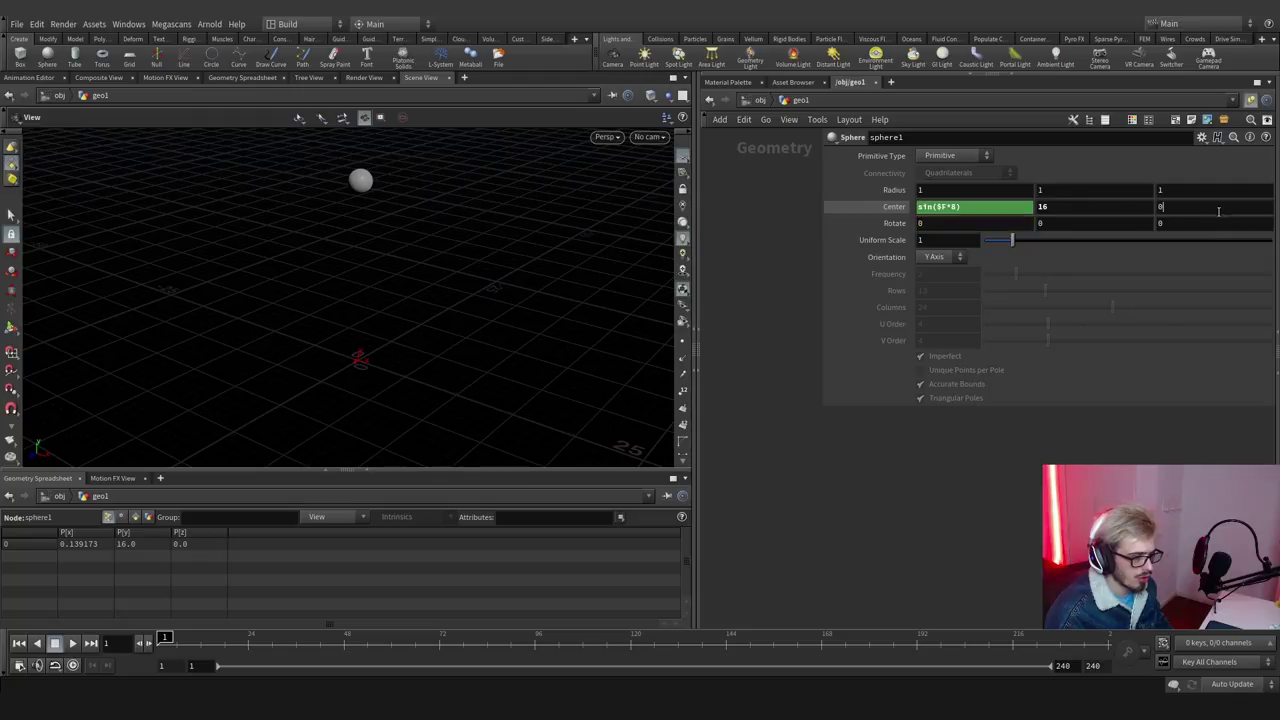
key(Return)
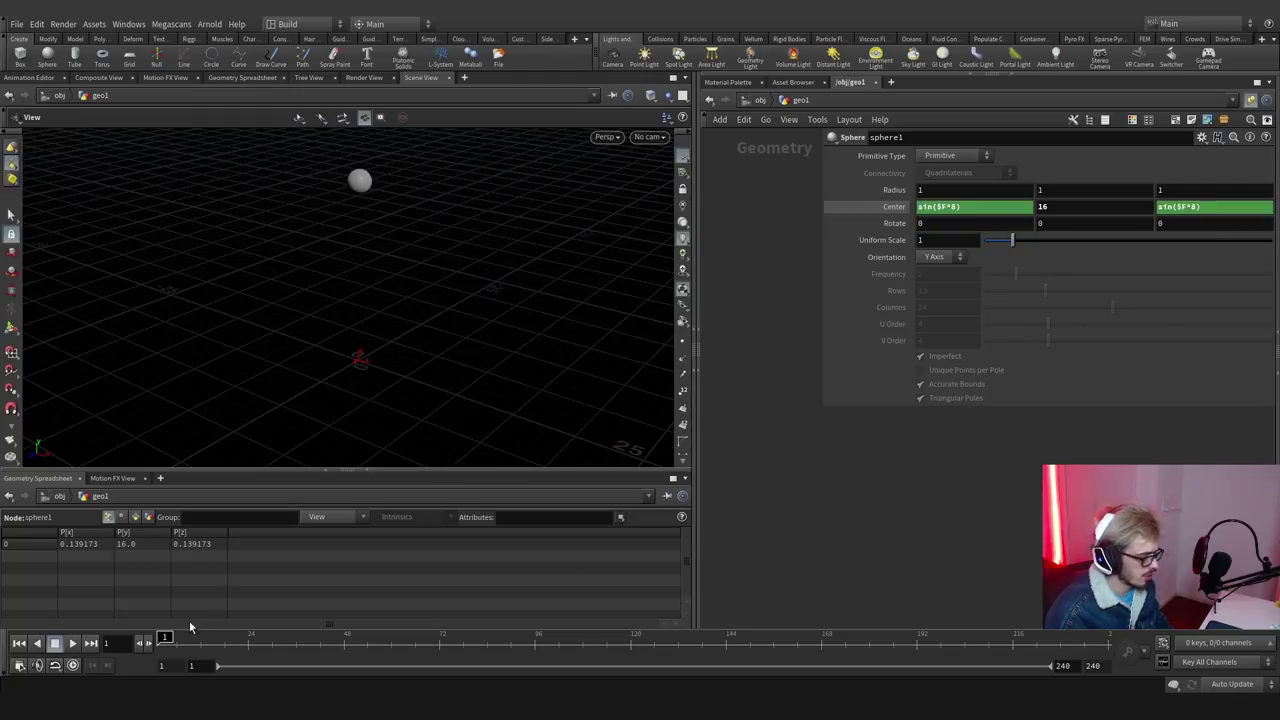
mouse_move(164, 640)
mouse_down()
mouse_move(344, 640)
mouse_move(163, 642)
mouse_up()
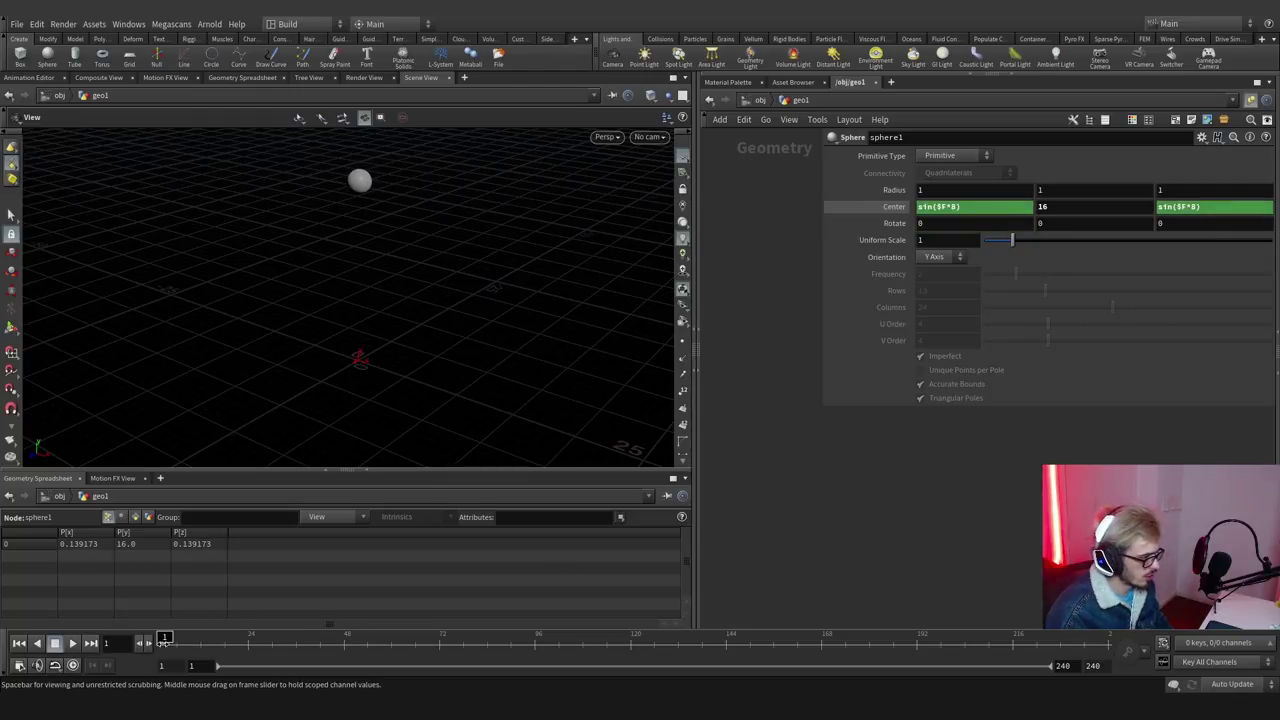
key(h)
Connect a Points from Volume node below the sphere, display it and scrub the timeline to frame 8.
mouse_move(808, 430)
drag(808, 430, 755, 400)
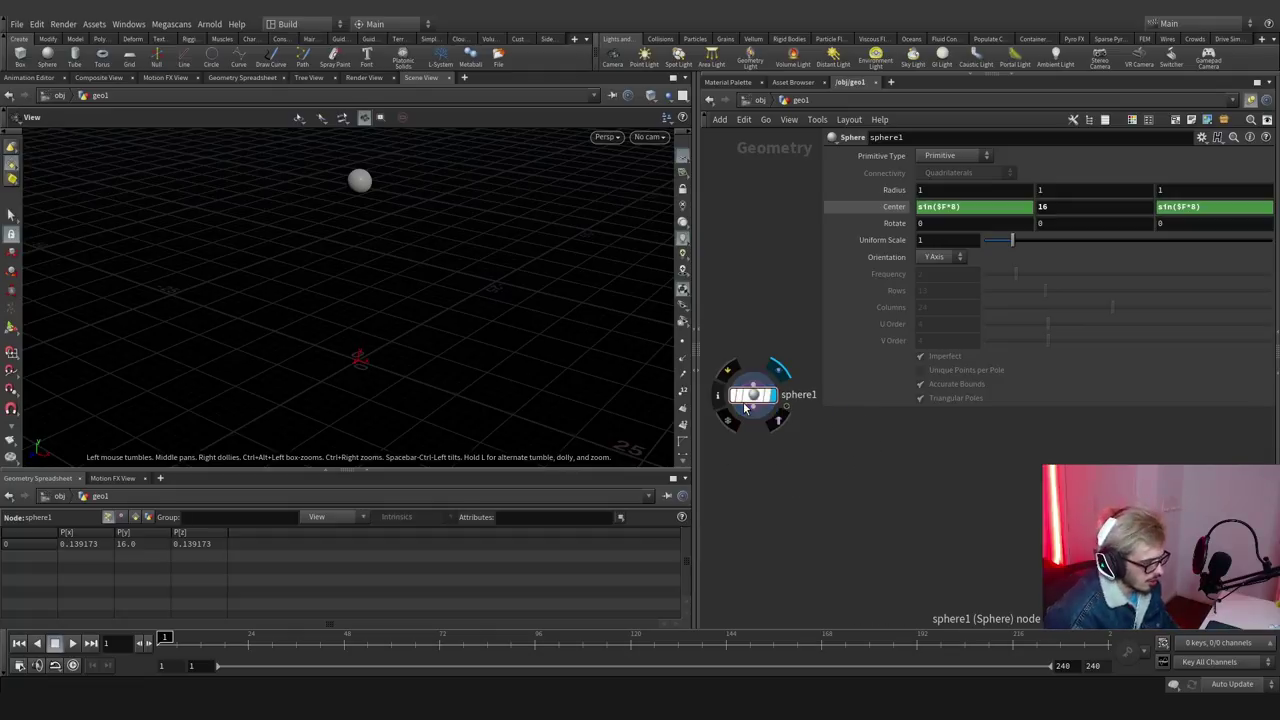
drag(752, 413, 757, 453)
text(points from)
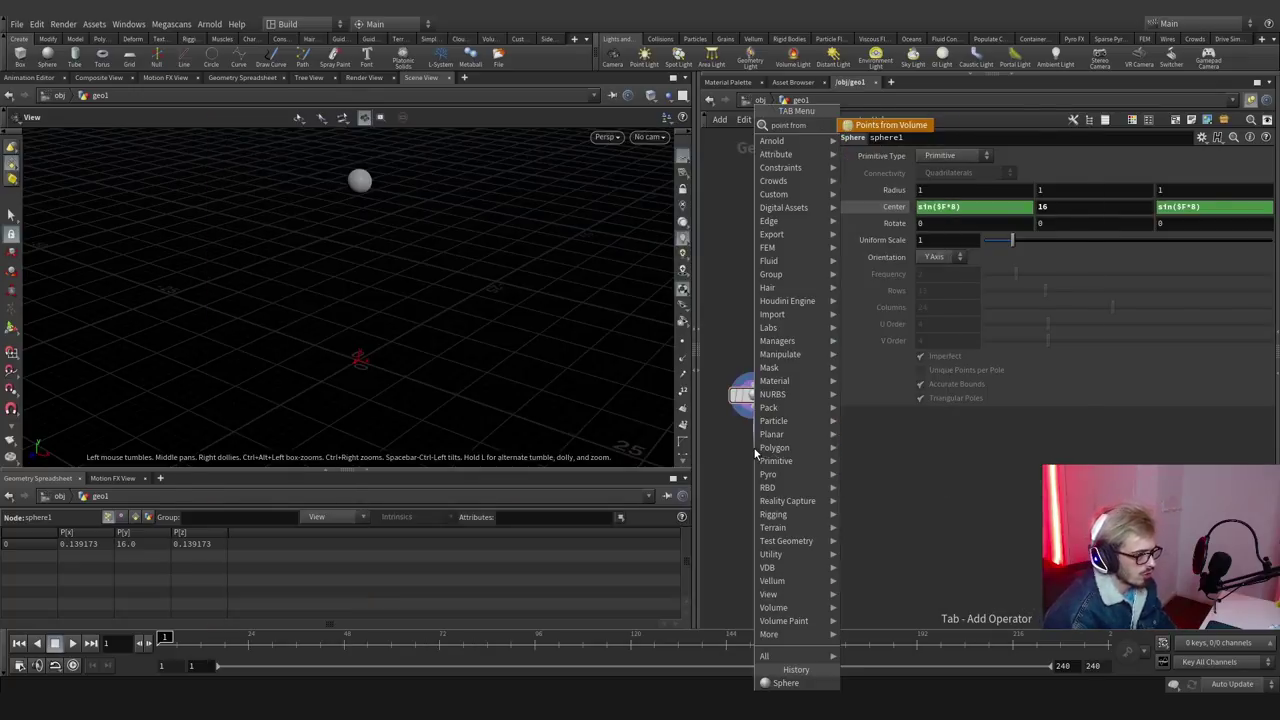
key(Return)
click(775, 460)
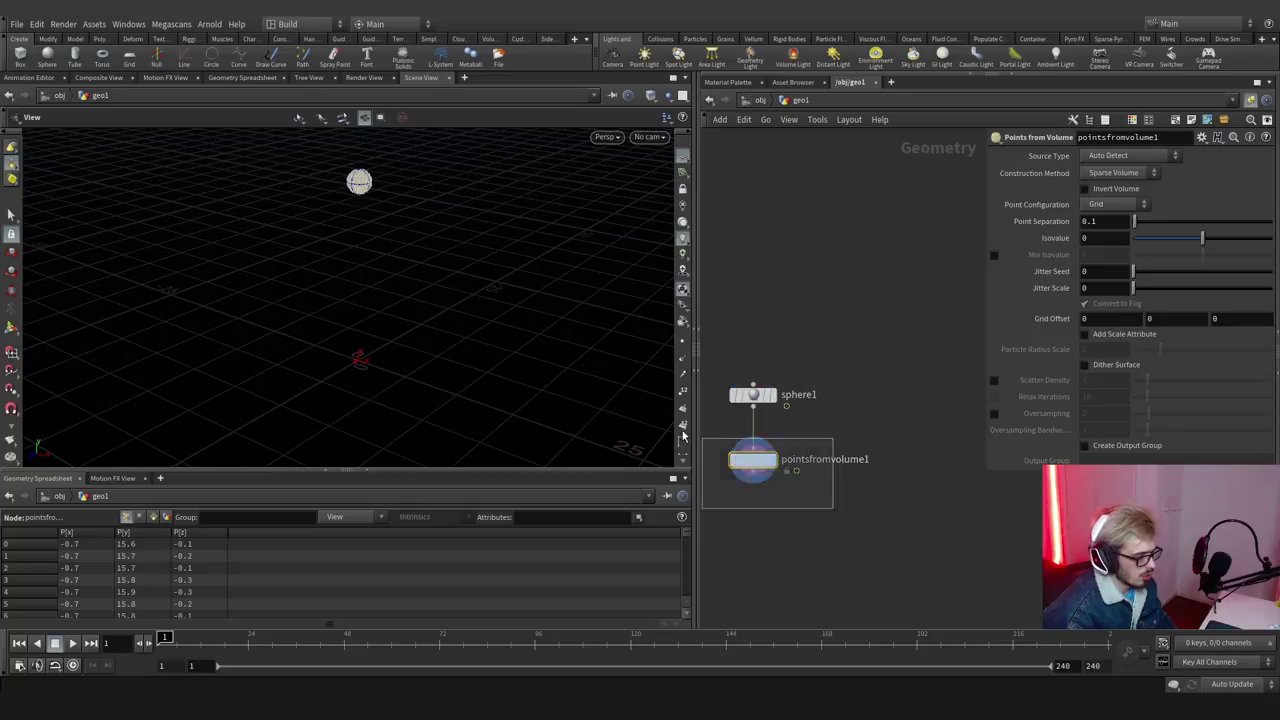
mouse_move(187, 637)
mouse_down()
mouse_move(385, 636)
mouse_move(175, 637)
mouse_move(357, 637)
mouse_move(187, 637)
mouse_up()
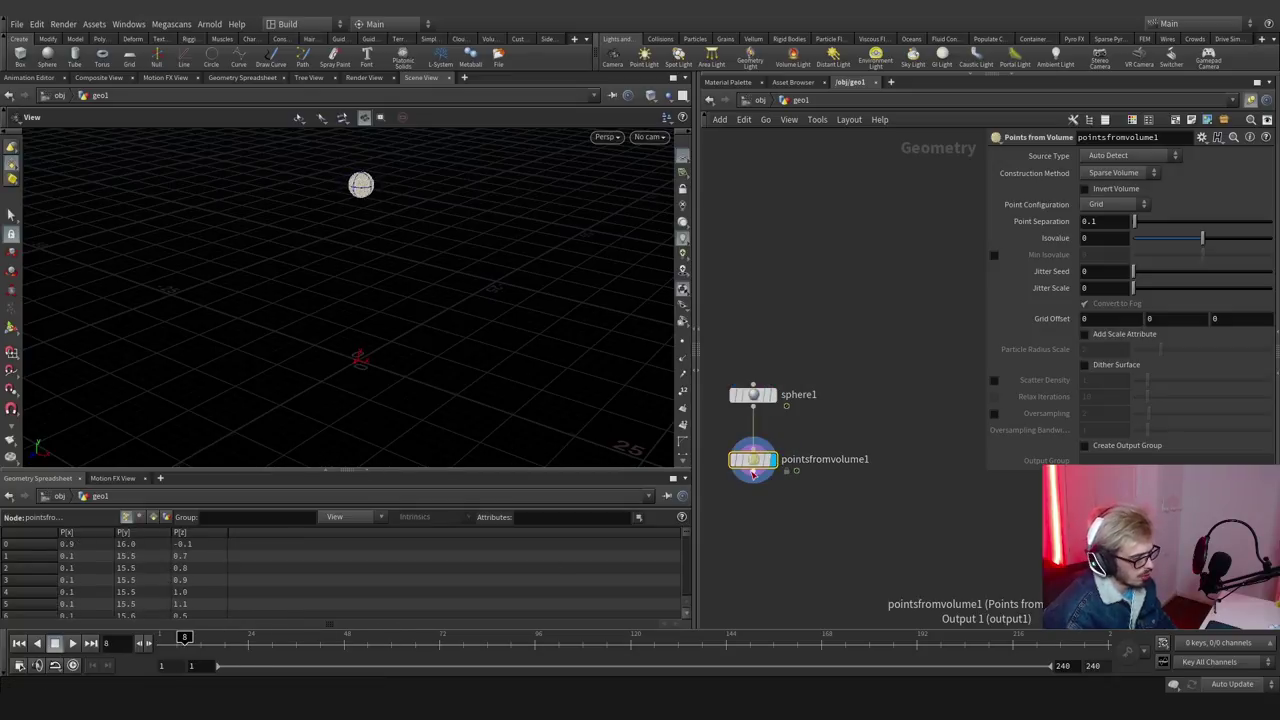
Duplicate the sphere node beside the original.
click(796, 470)
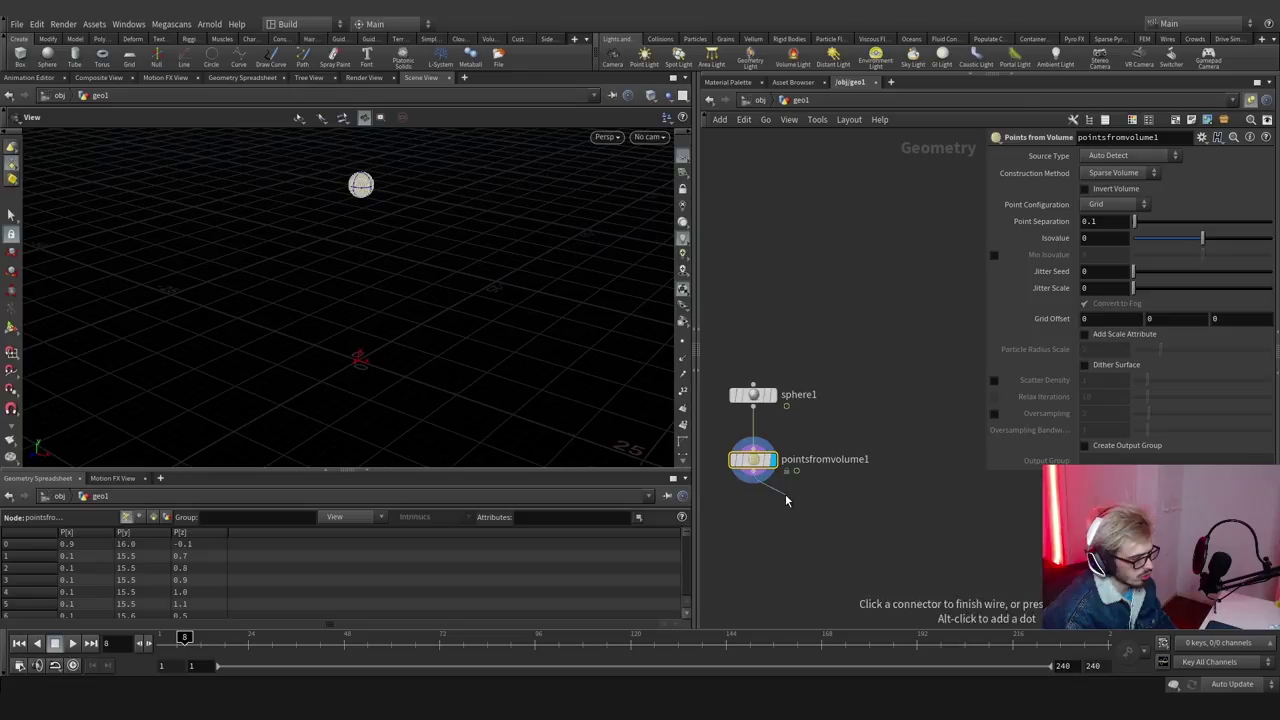
click(786, 404)
middle_drag(940, 457, 910, 474)
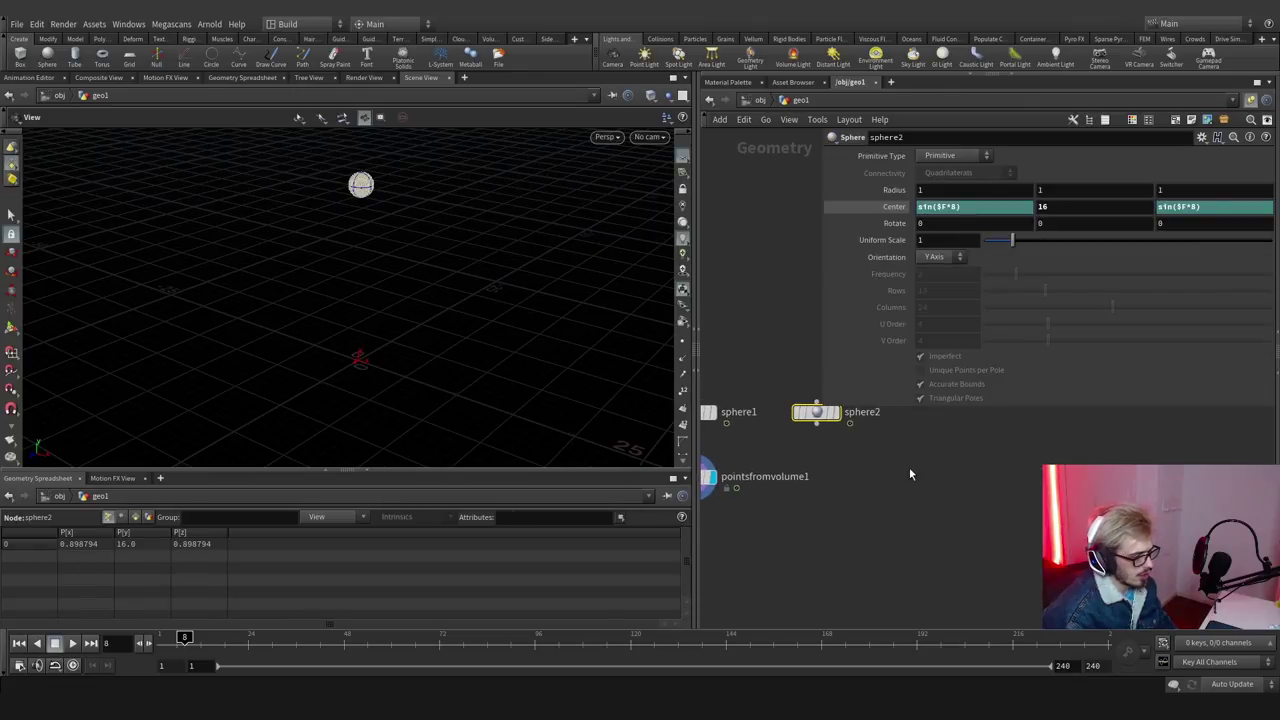
Remove the Center expressions from the duplicated sphere and set its Center X and Z to 0.
right_click(891, 206)
click(943, 366)
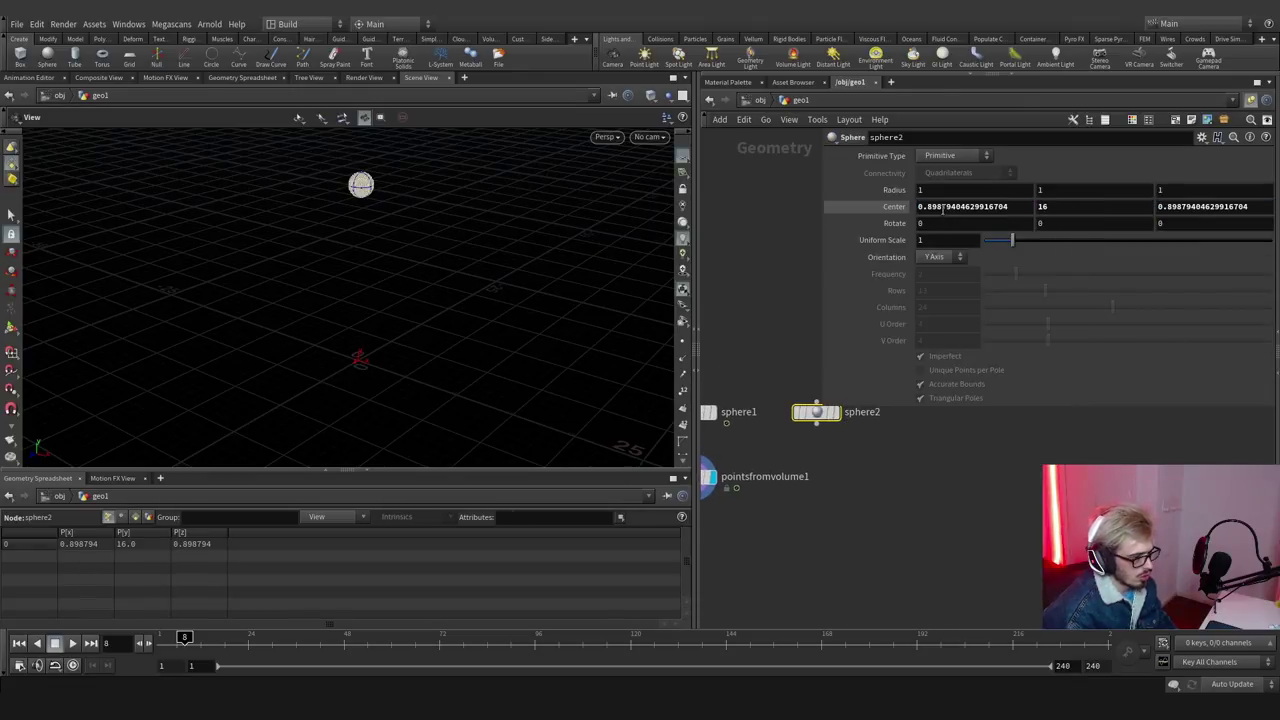
double_click(942, 206)
text(0)
key(Return)
click(1166, 206)
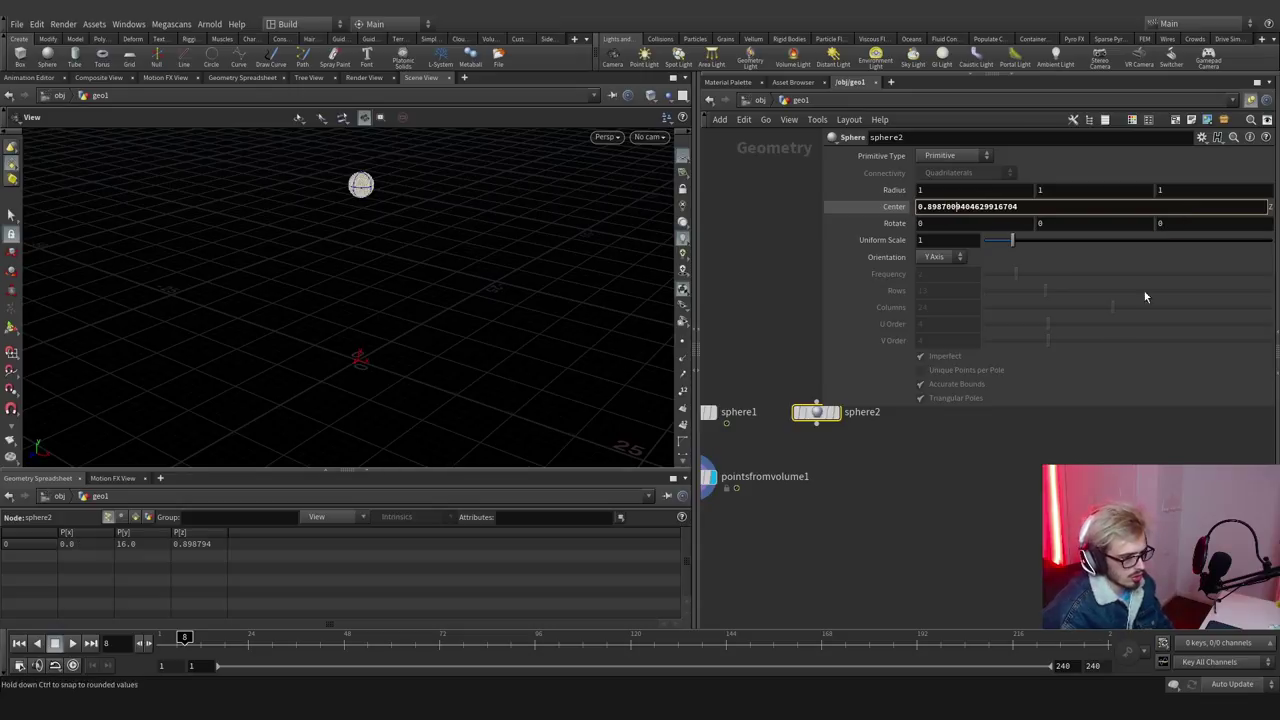
key(ctrl+a)
text(0)
key(Return)
Connect a Transform node below the duplicated sphere and display it.
key(Tab)
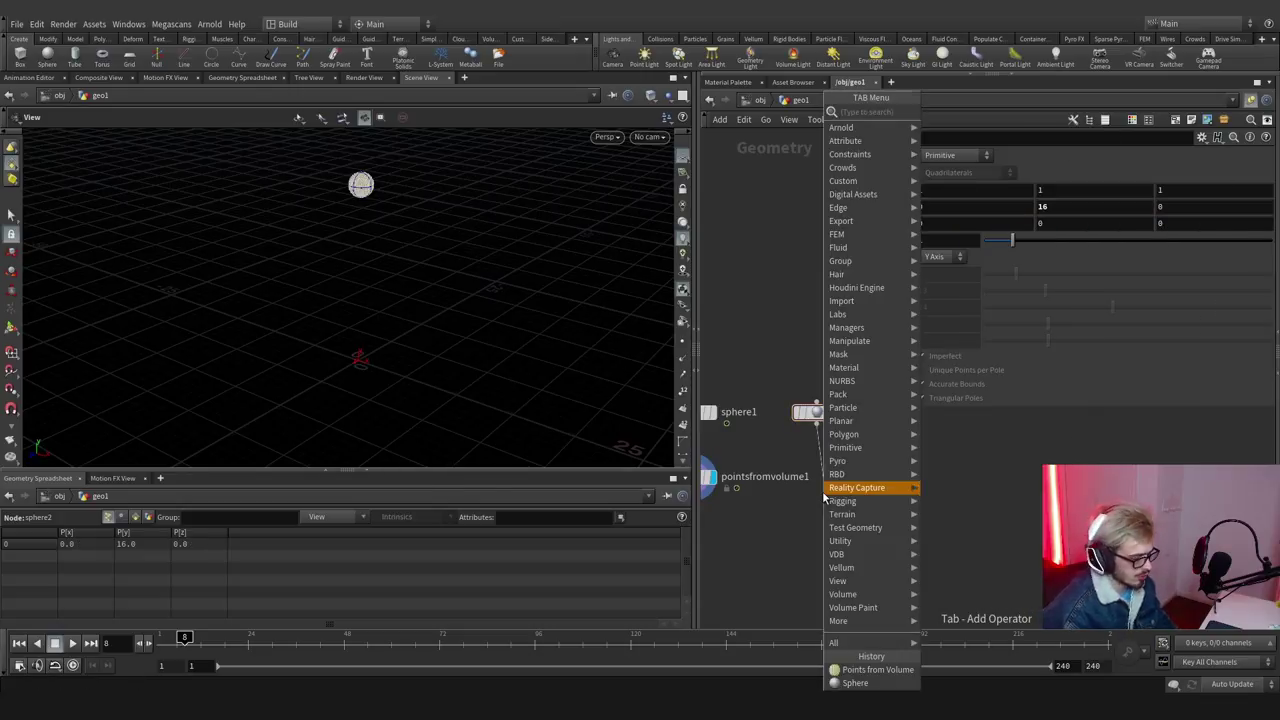
text(transform)
key(Return)
click(818, 486)
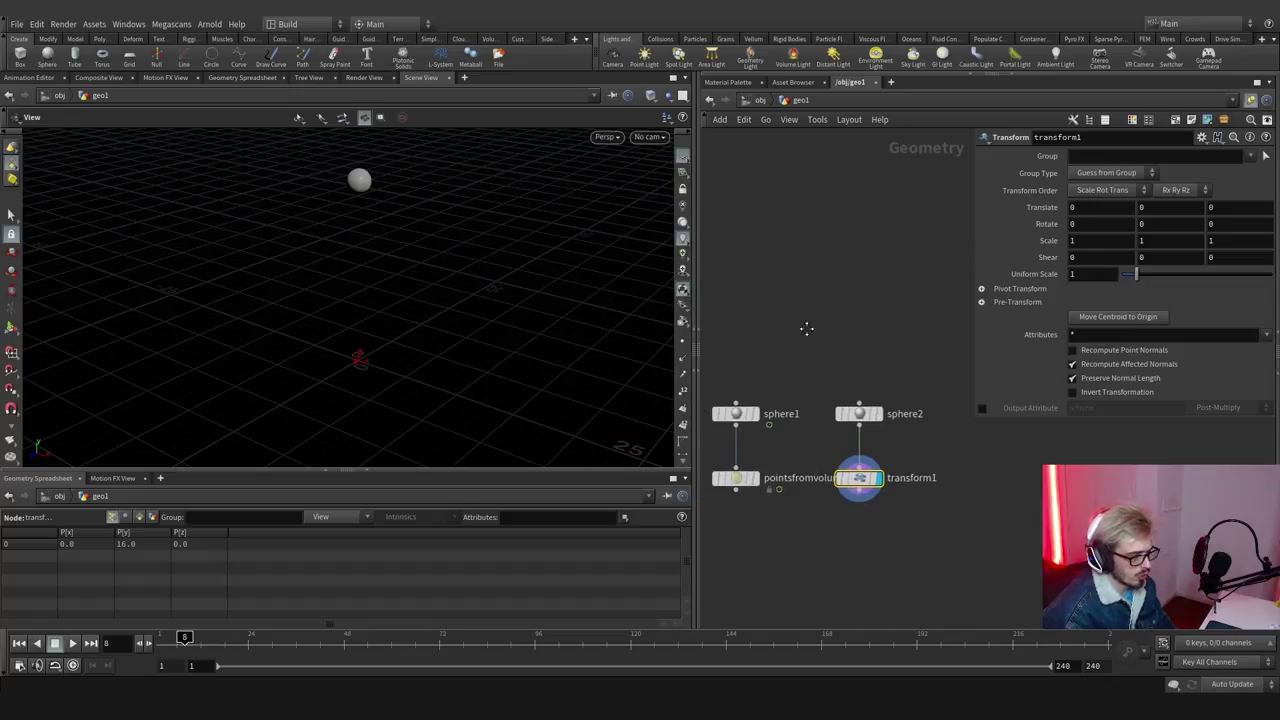
Set the Transform node's Rotate X and Z to the expression sin($F*8).
middle_drag(766, 329, 830, 325)
click(766, 410)
drag(992, 535, 856, 450)
text(sin($F*8))
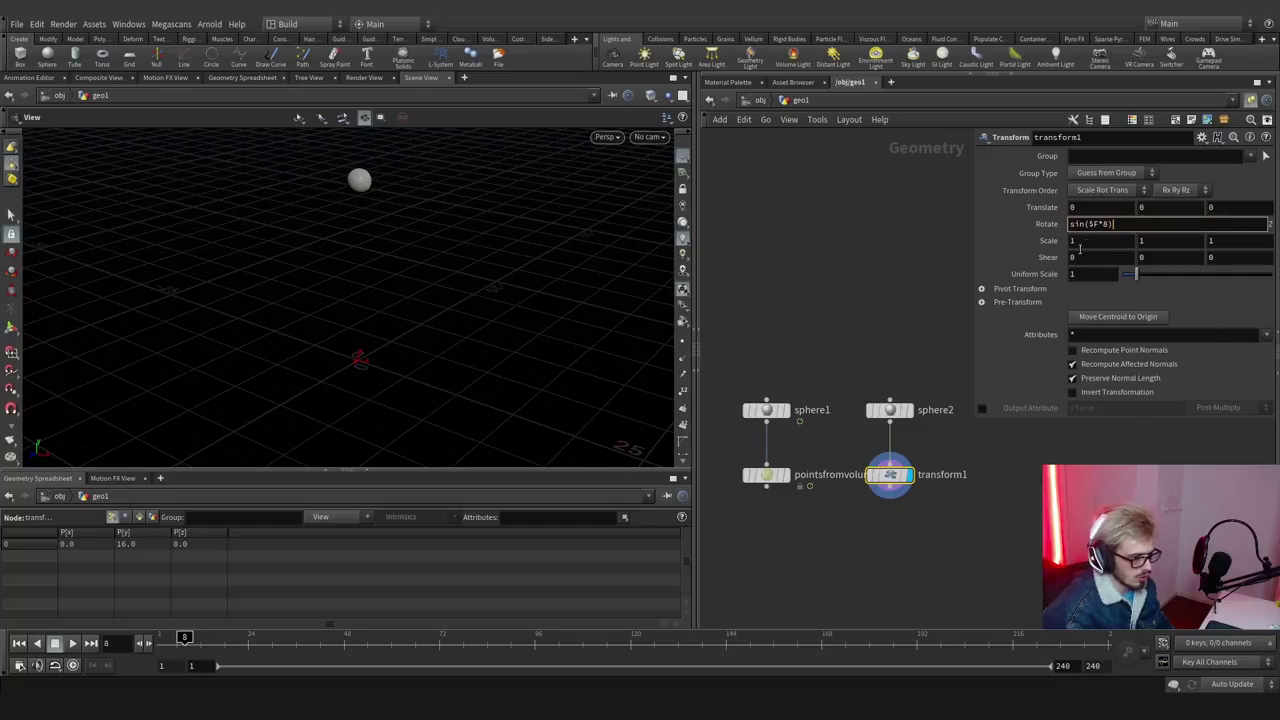
key(Tab)
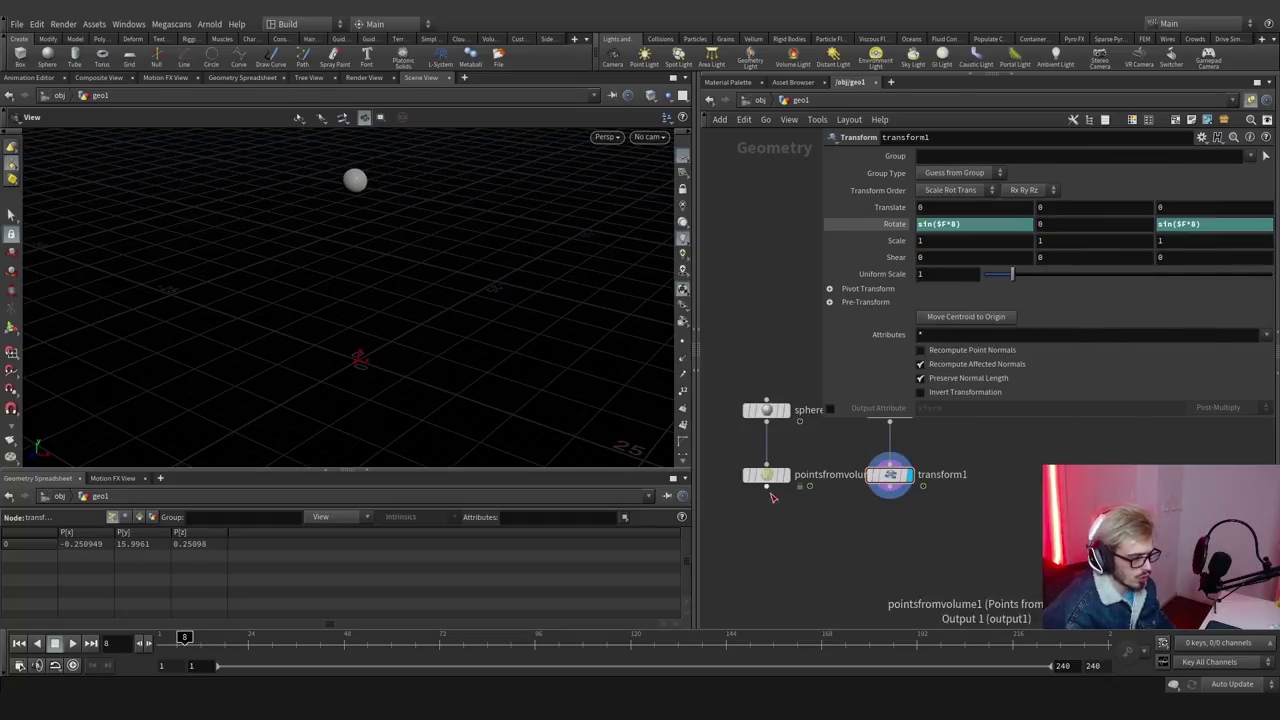
Insert a copy of the Points from Volume node between the duplicated sphere and the Transform node.
click(855, 436)
key(l)
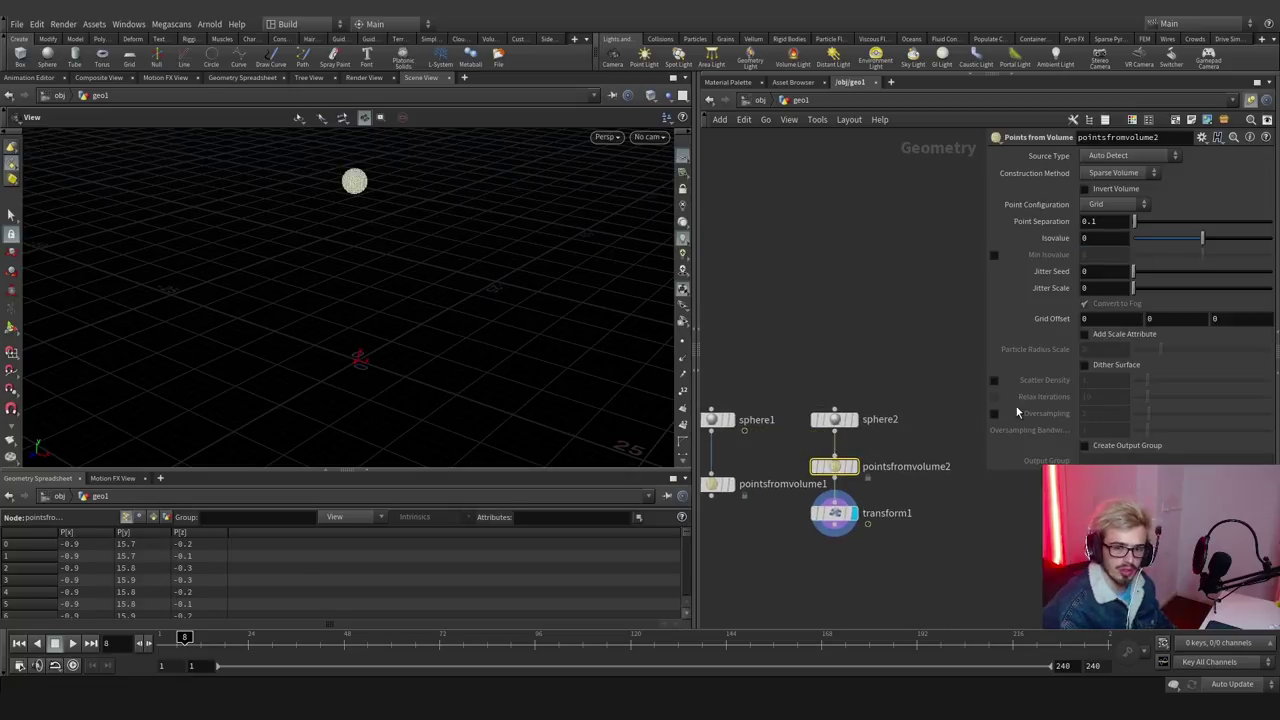
click(838, 467)
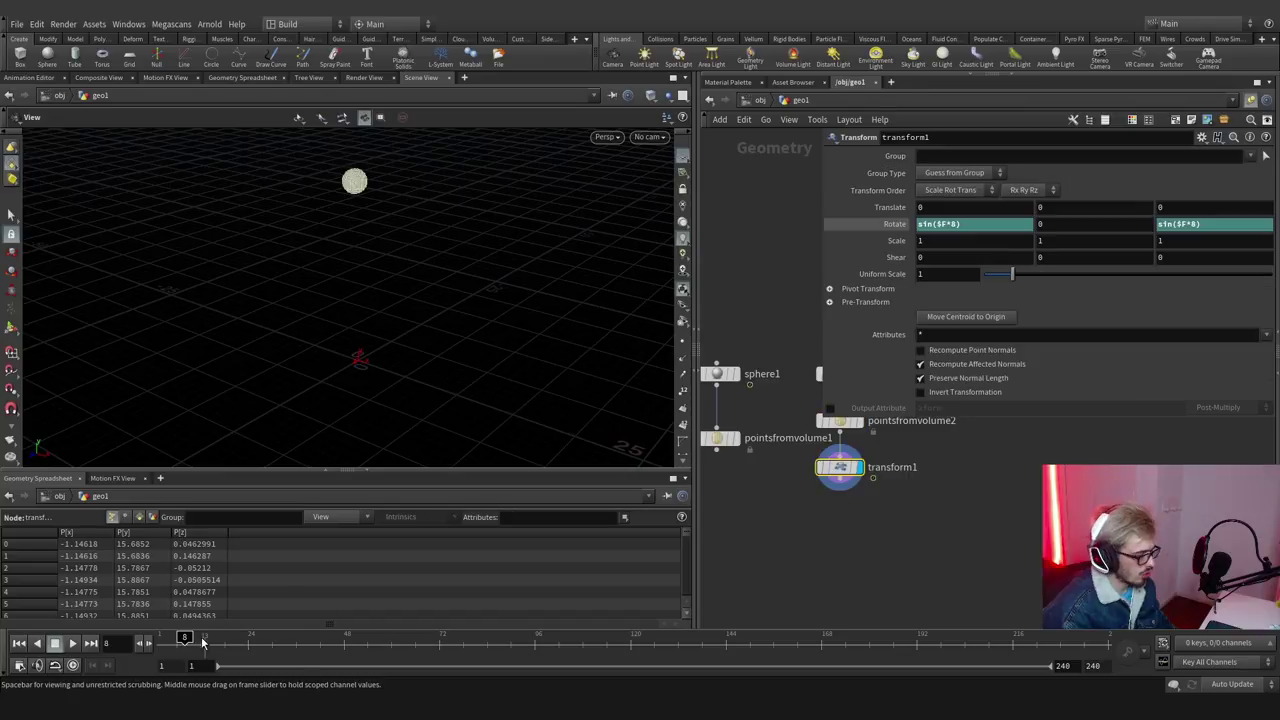
Scrub the timeline to frame 24 and compare the rotated points with the points of the first sphere.
drag(199, 638, 249, 637)
click(246, 637)
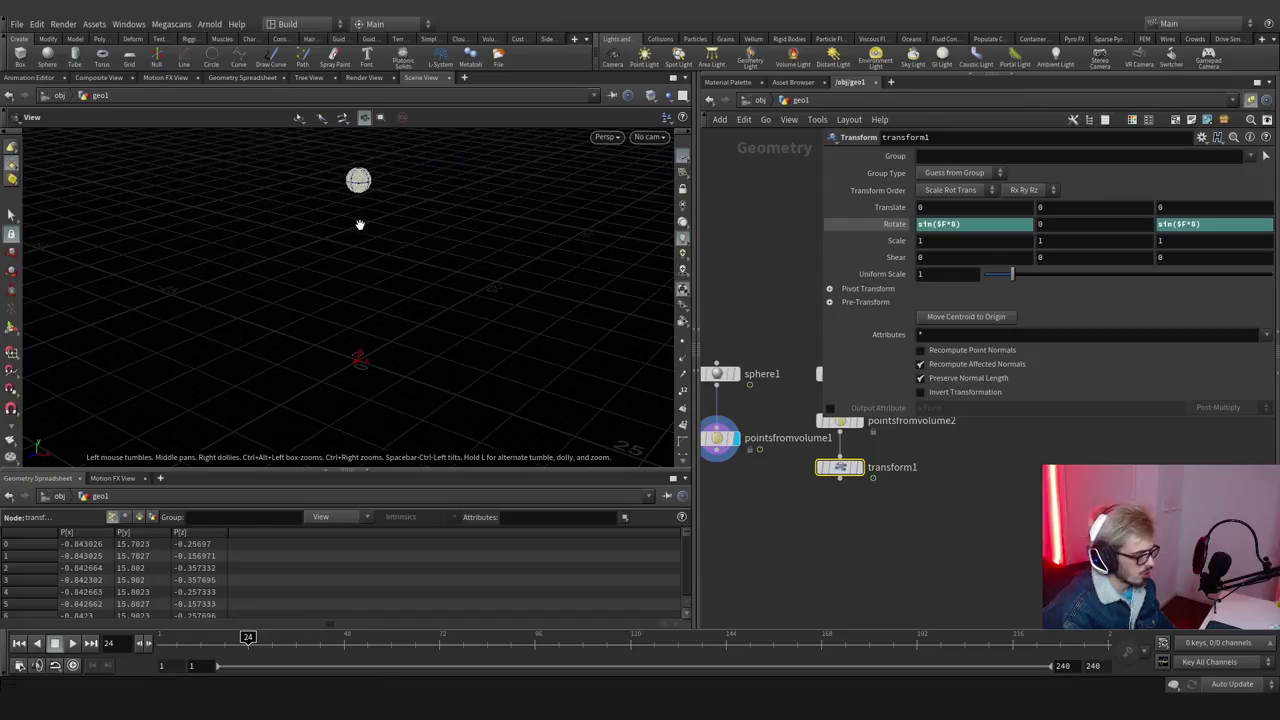
scroll(357, 176, up, 2)
scroll(357, 176, up, 3)
scroll(804, 538, down, 3)
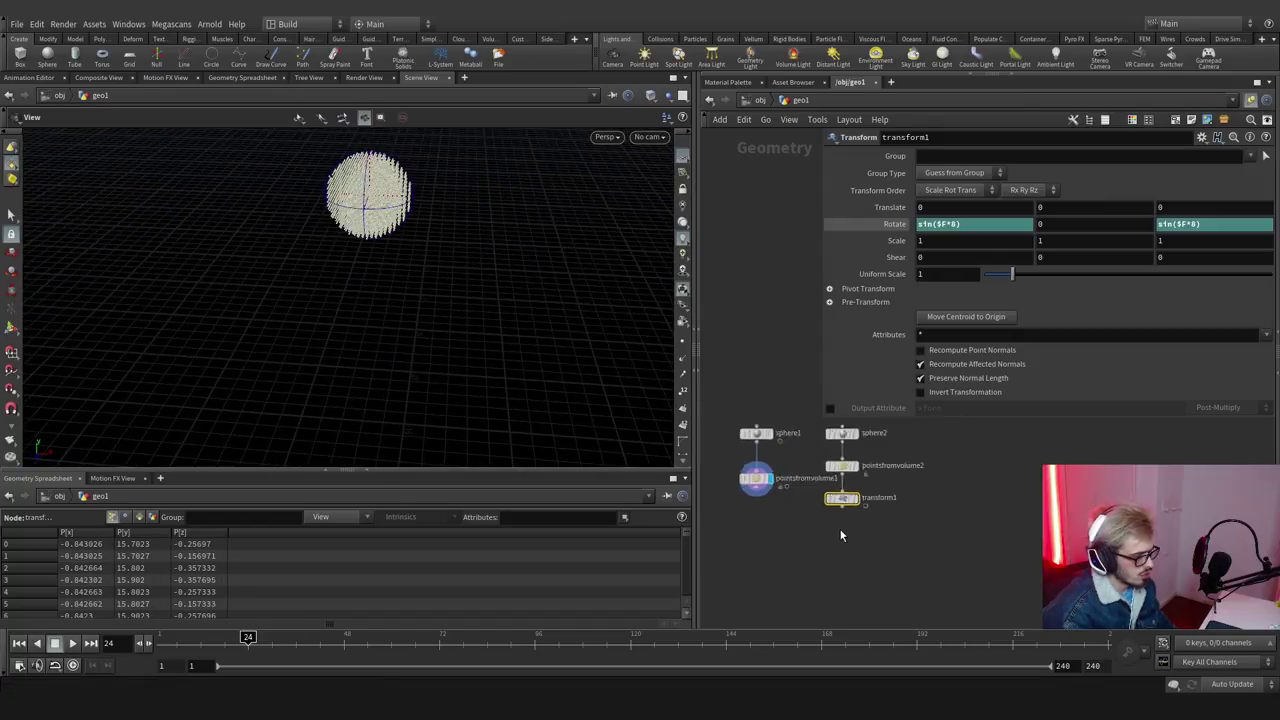
Widen the network view, delete the first sphere with its Points from Volume node, and display the Transform node.
drag(820, 420, 912, 420)
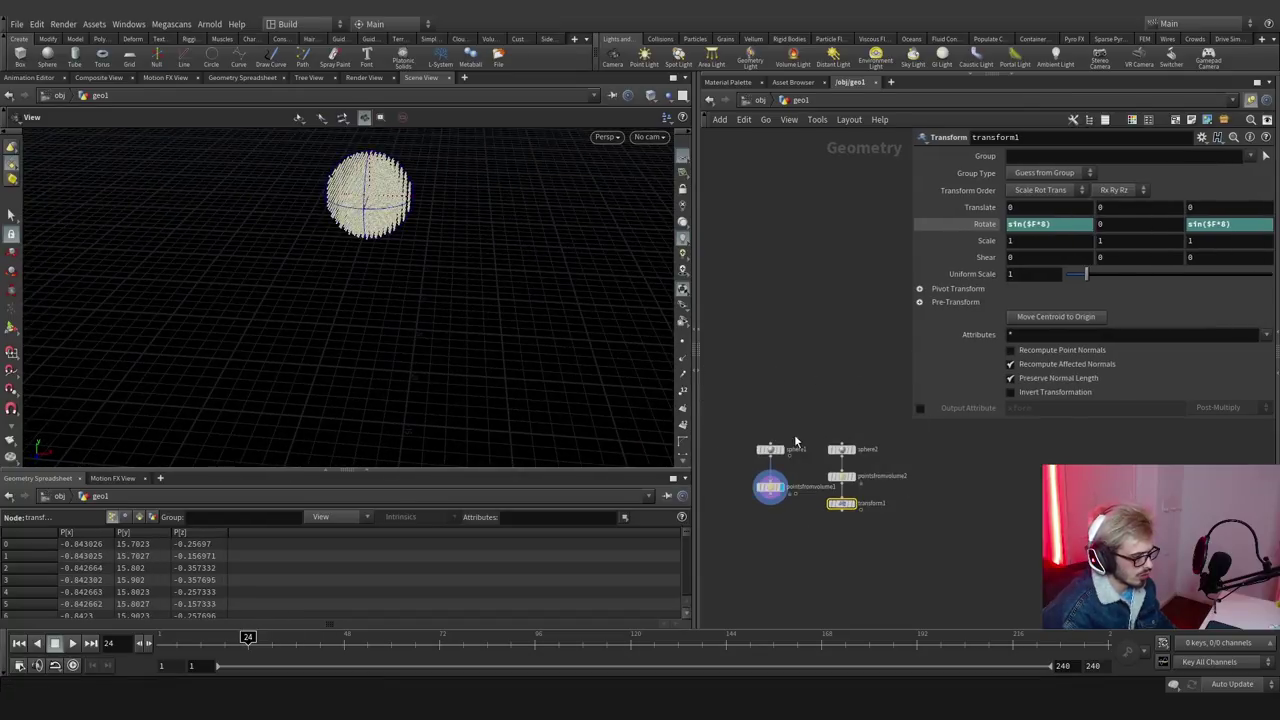
drag(695, 420, 555, 420)
drag(658, 538, 734, 420)
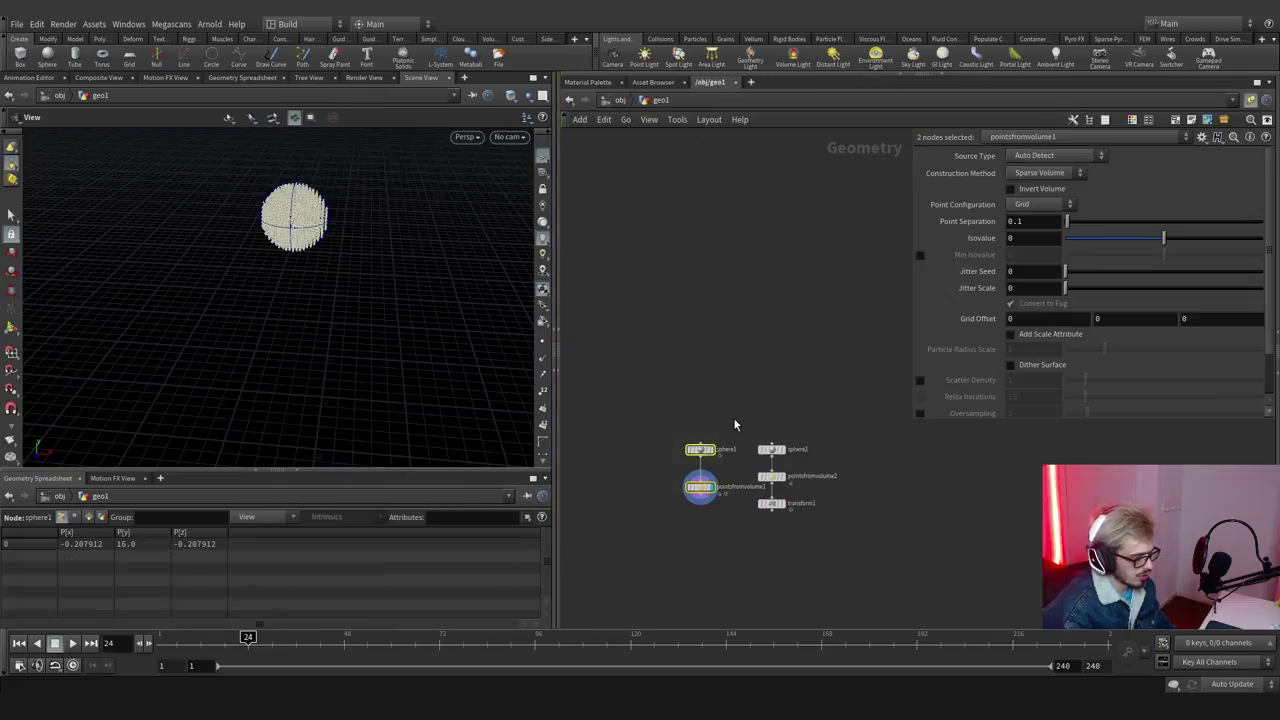
key(Delete)
click(786, 512)
click(786, 510)
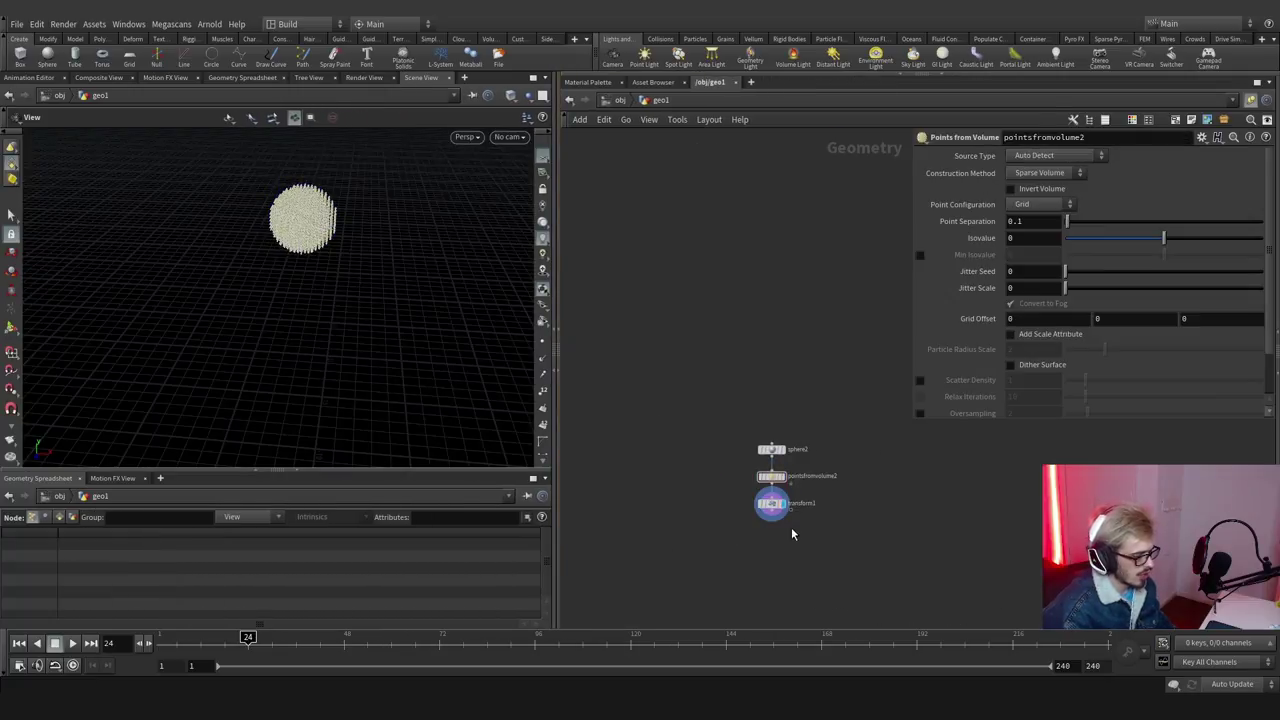
Add a Trail node below the Transform node, display it, and set its Result Type to Compute Velocity.
key(Tab)
text(trail)
key(Return)
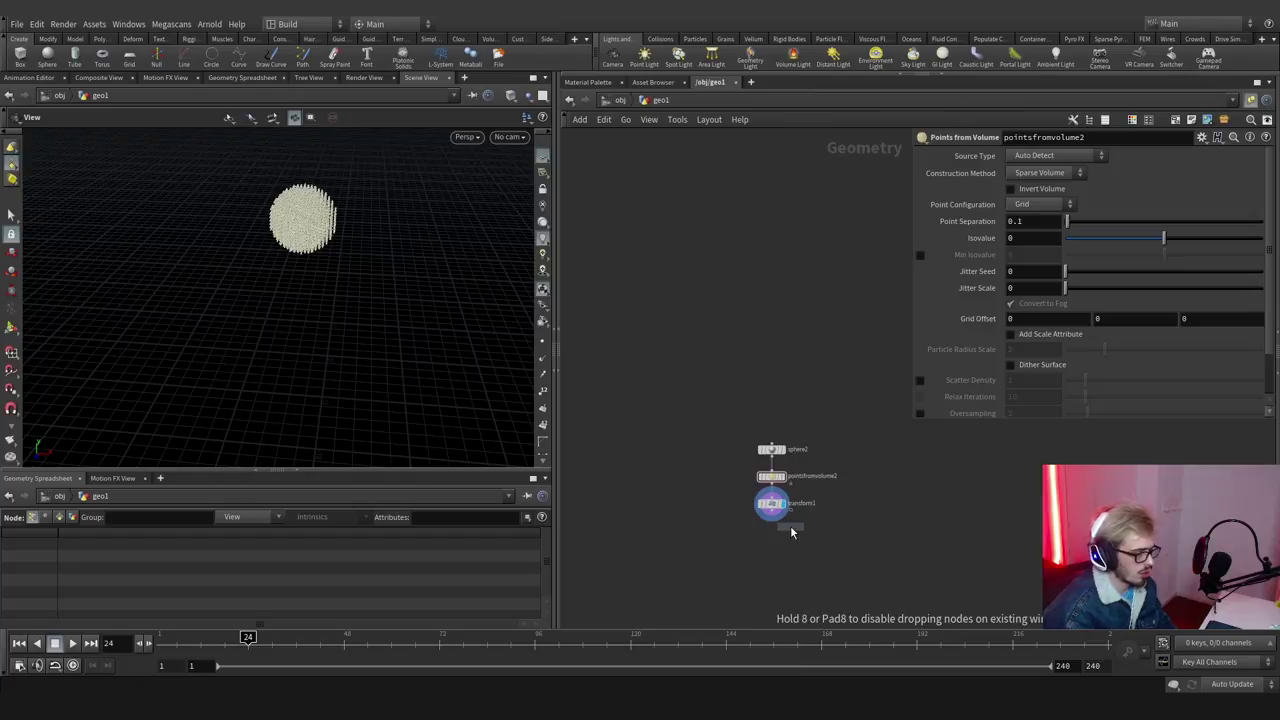
click(773, 550)
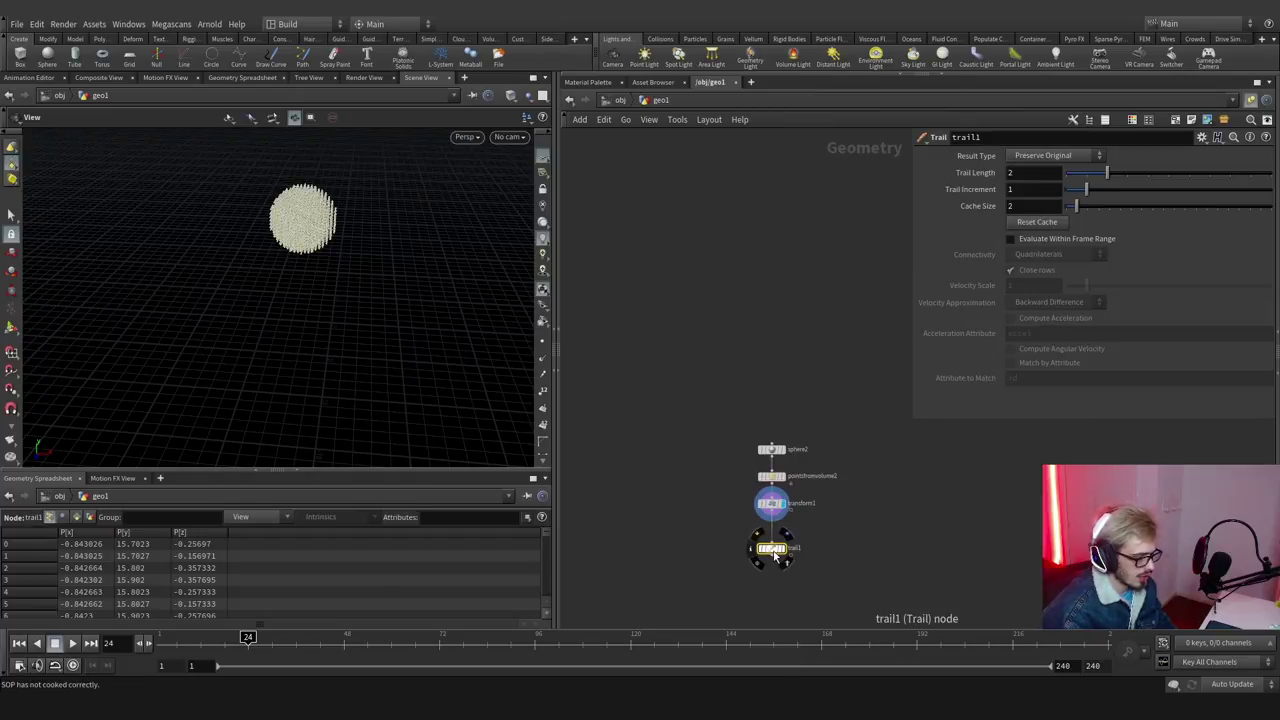
click(1043, 155)
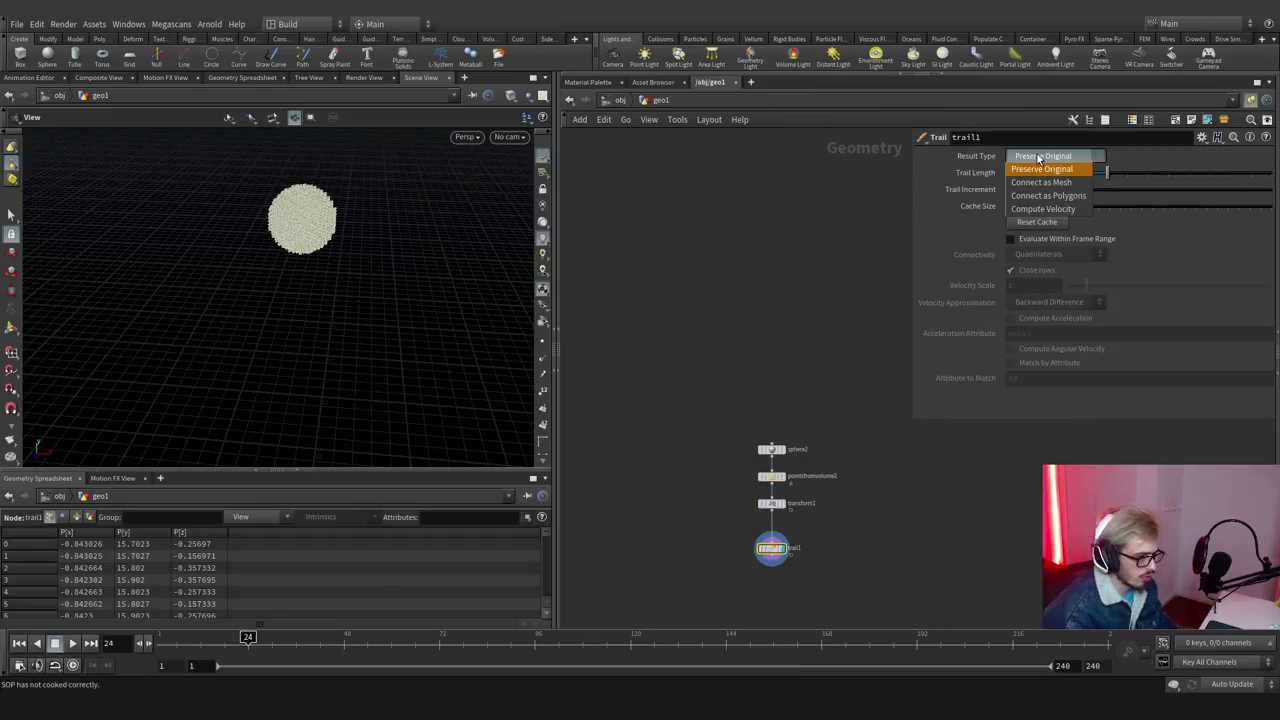
click(1037, 207)
middle_drag(853, 364, 808, 294)
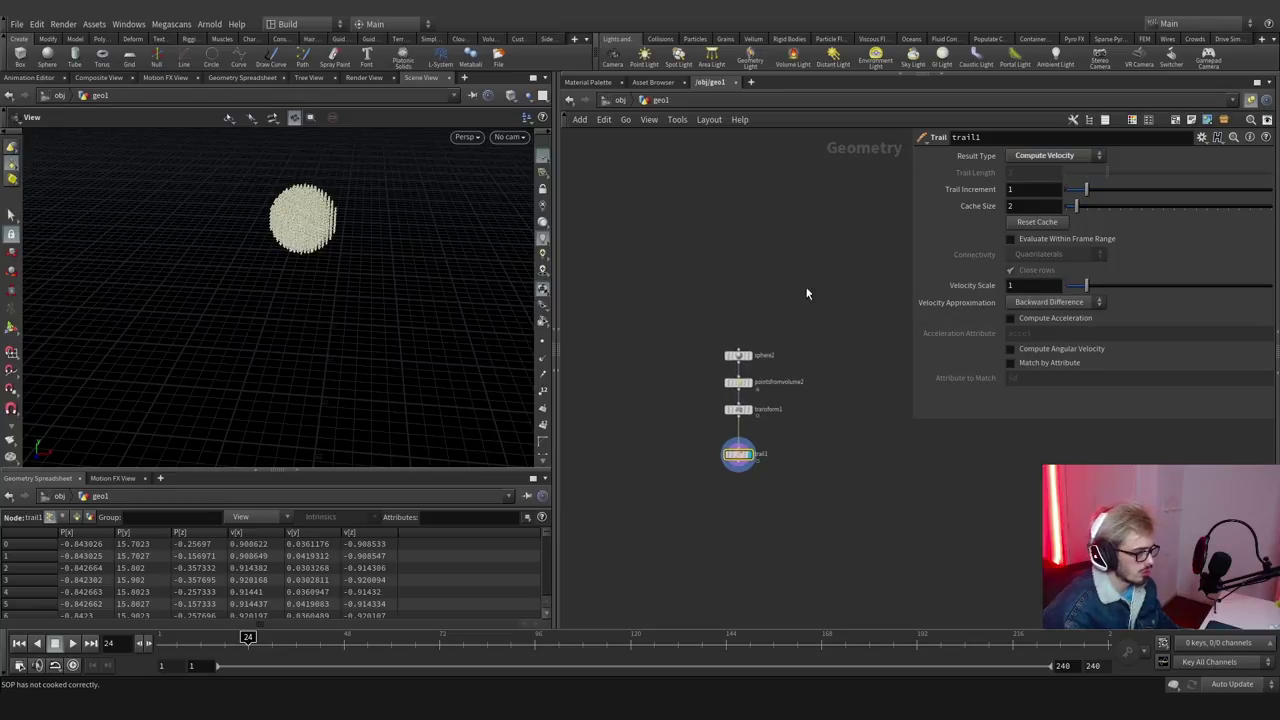
Add a displayed Attribute Randomize node after the Trail, with attribute name viscosity and Dimensions 1.
drag(788, 512, 746, 522)
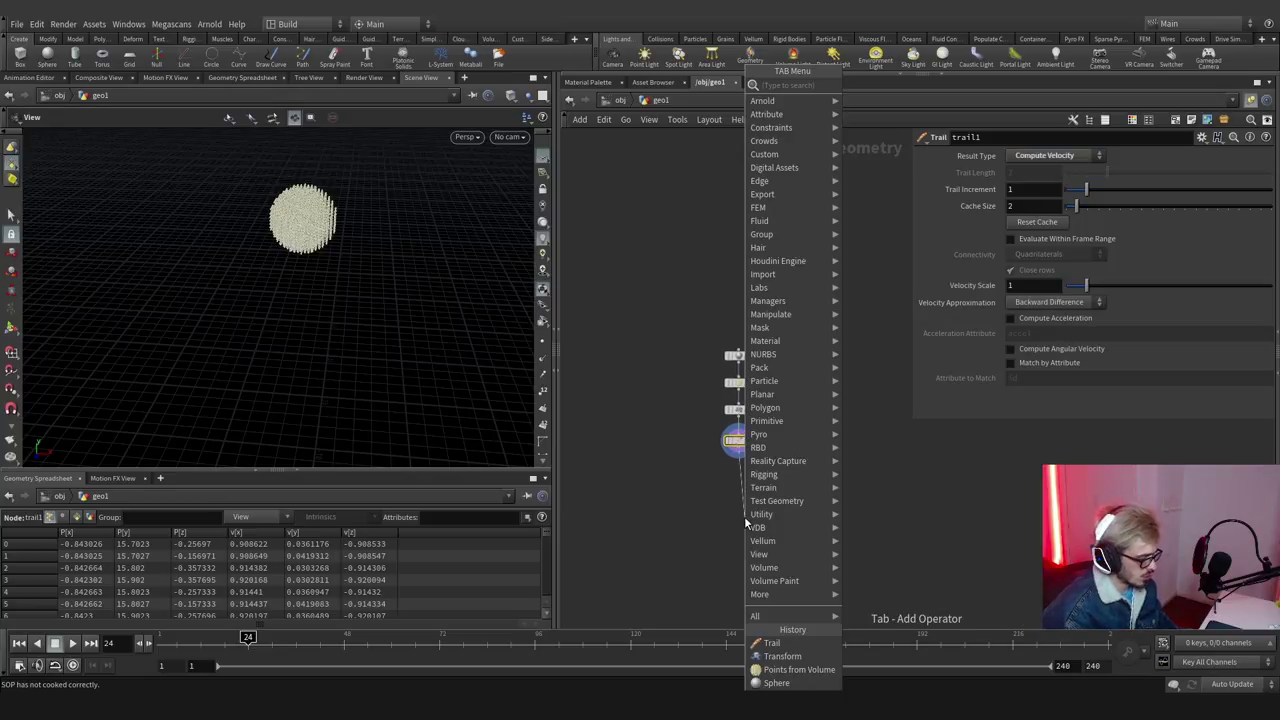
text(attribrand)
key(Return)
click(741, 489)
click(1042, 206)
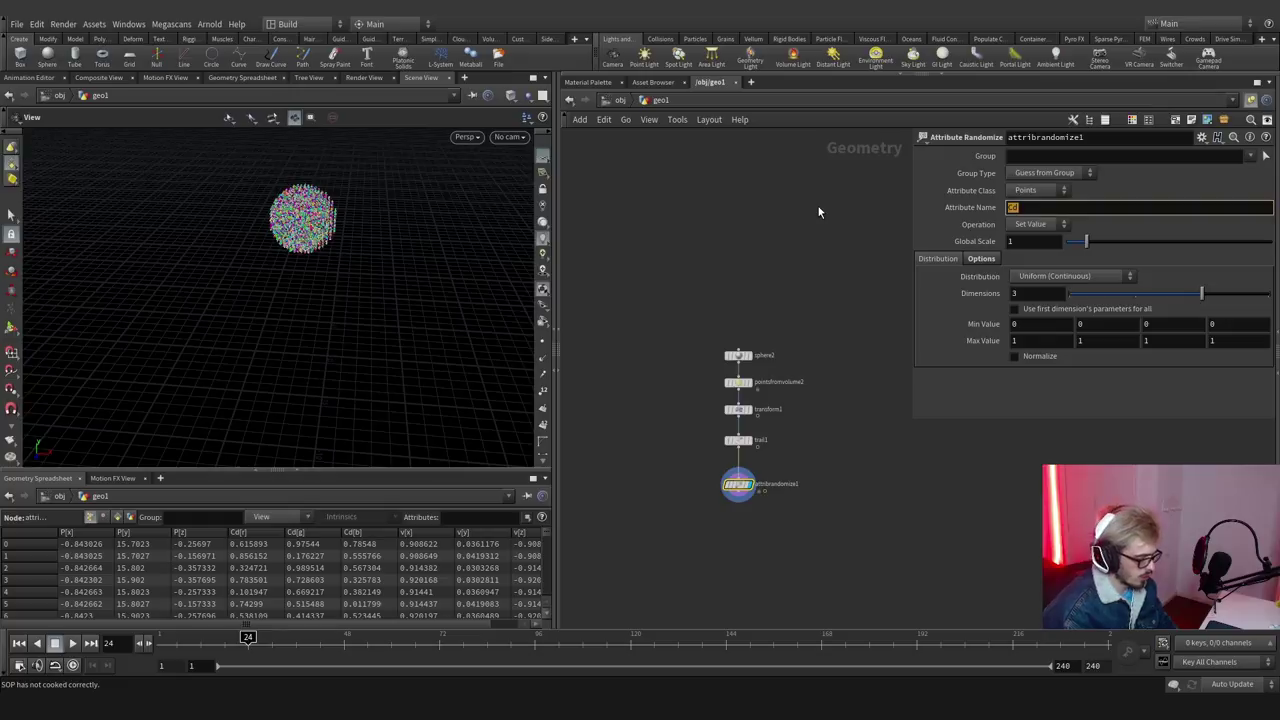
key(Return)
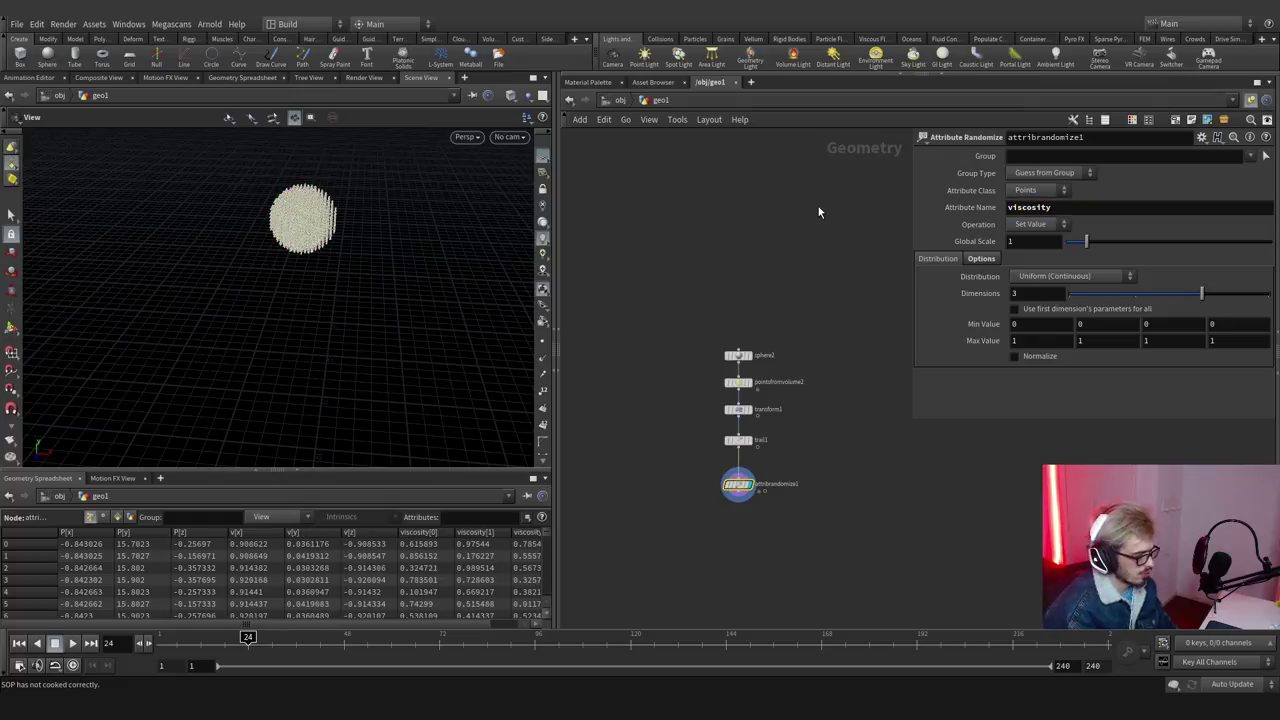
click(1081, 291)
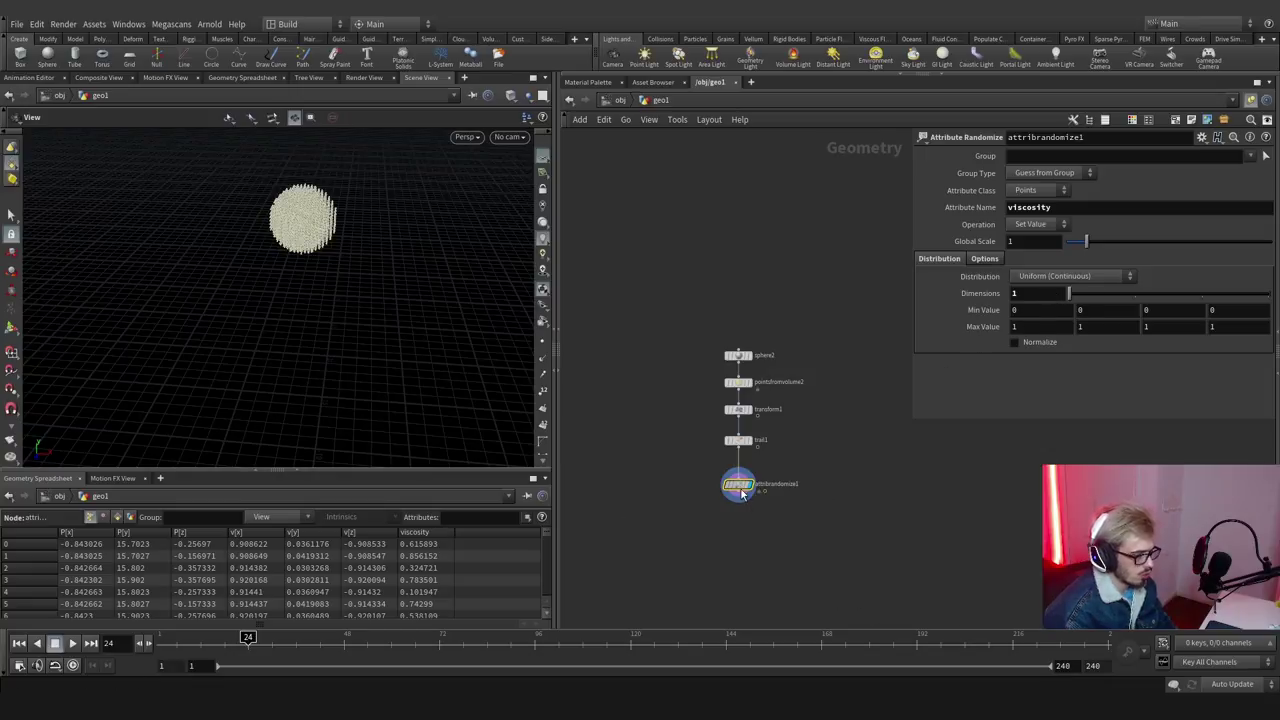
Duplicate the viscosity randomize node below itself in the chain and set the copy's attribute name to density.
alt+drag(754, 503, 741, 518)
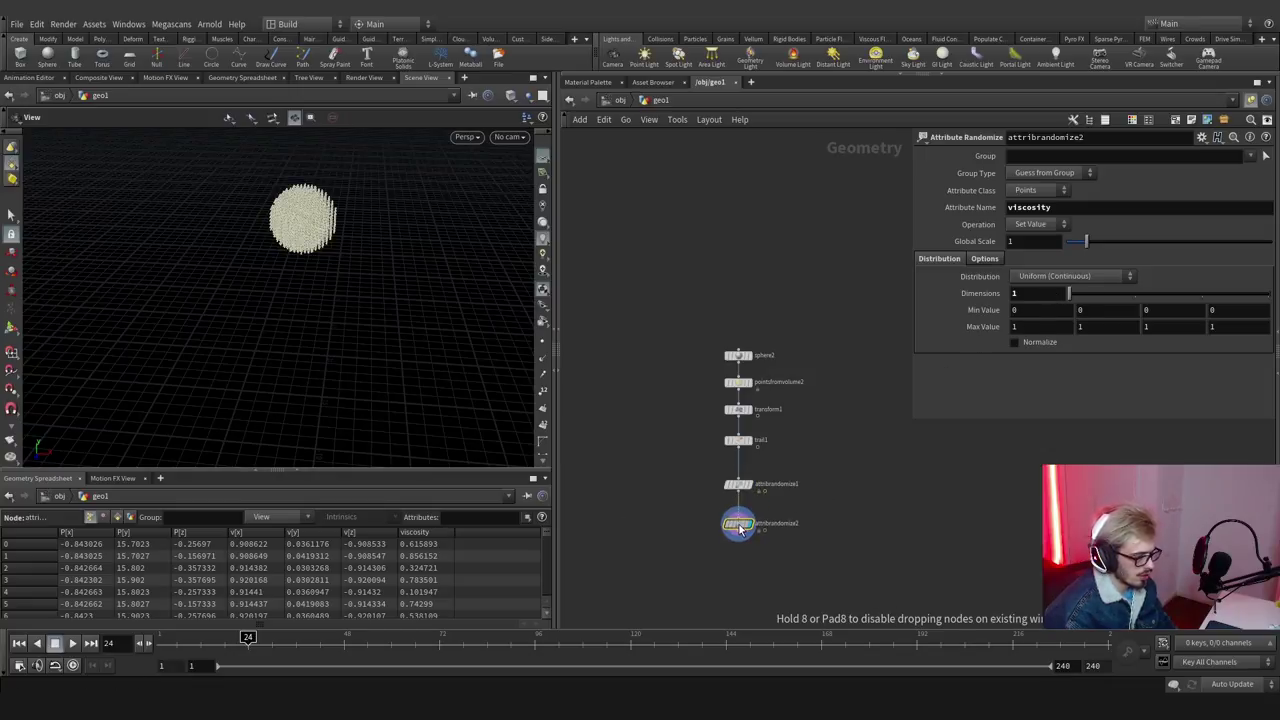
double_click(1030, 207)
text(density)
key(Return)
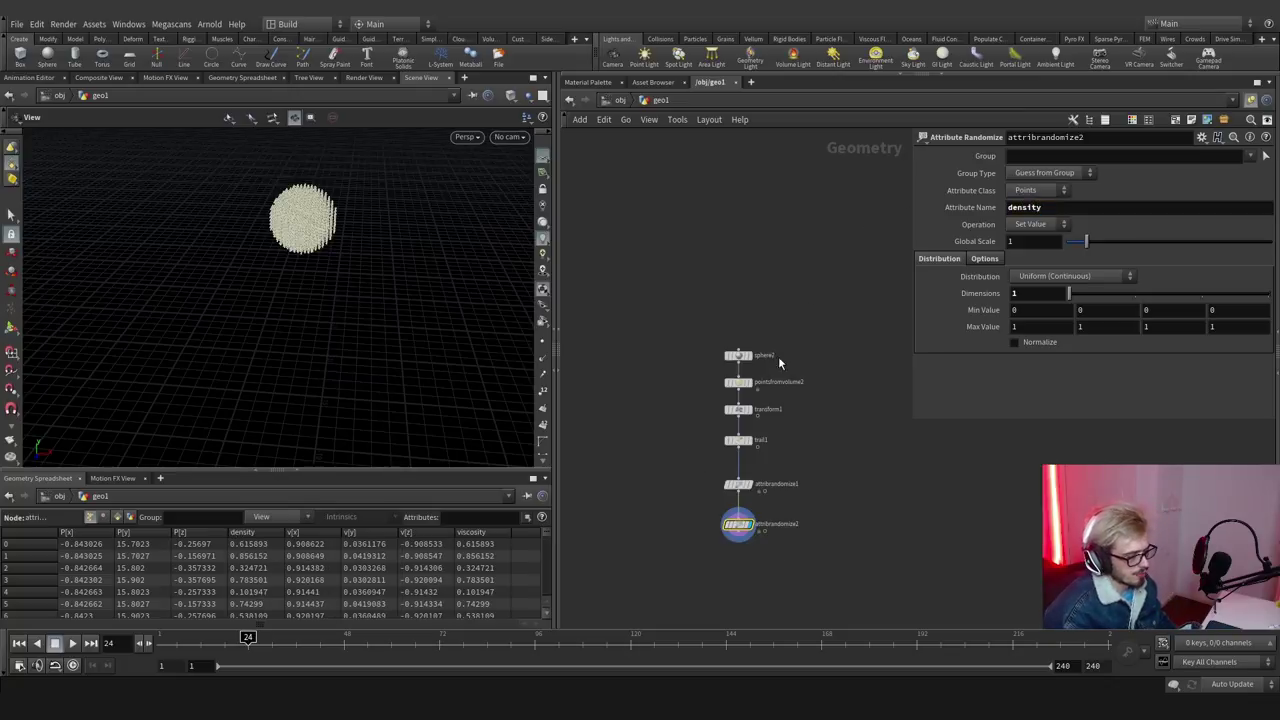
Filter the geometry spreadsheet's attributes to viscosity and density.
middle_drag(810, 303, 762, 183)
click(478, 517)
text(v)
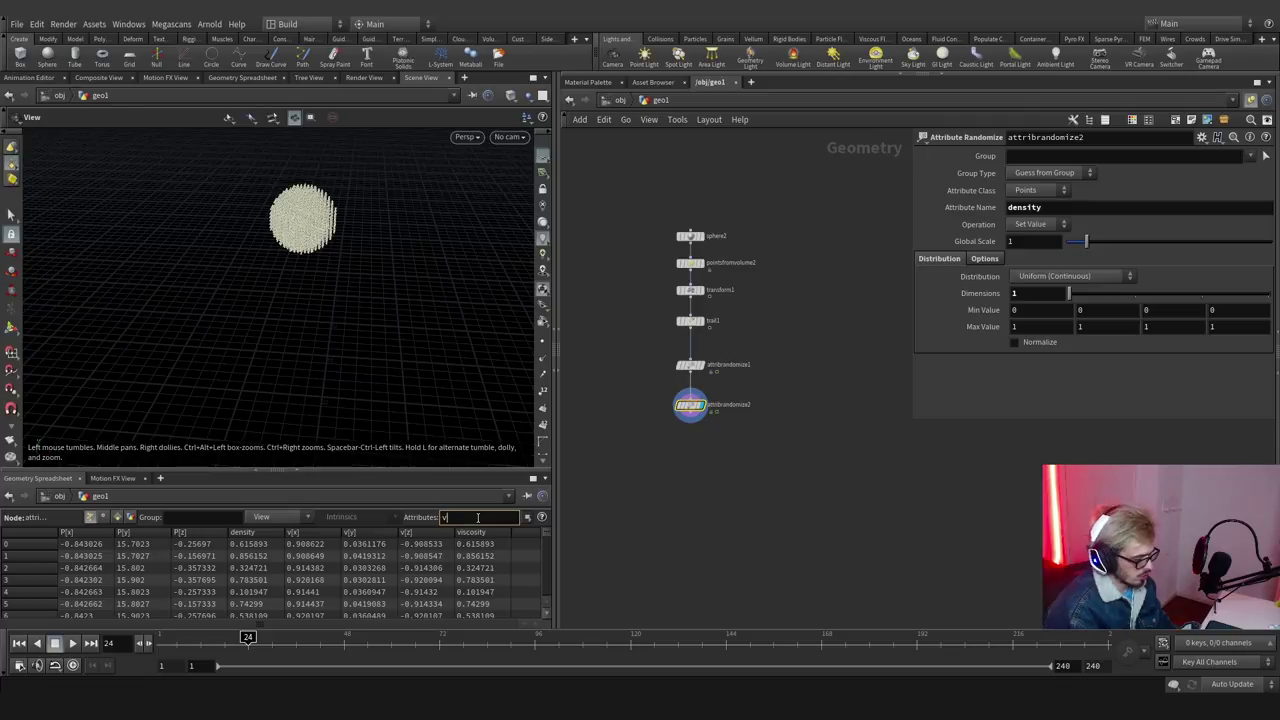
text(iscosity)
key(Return)
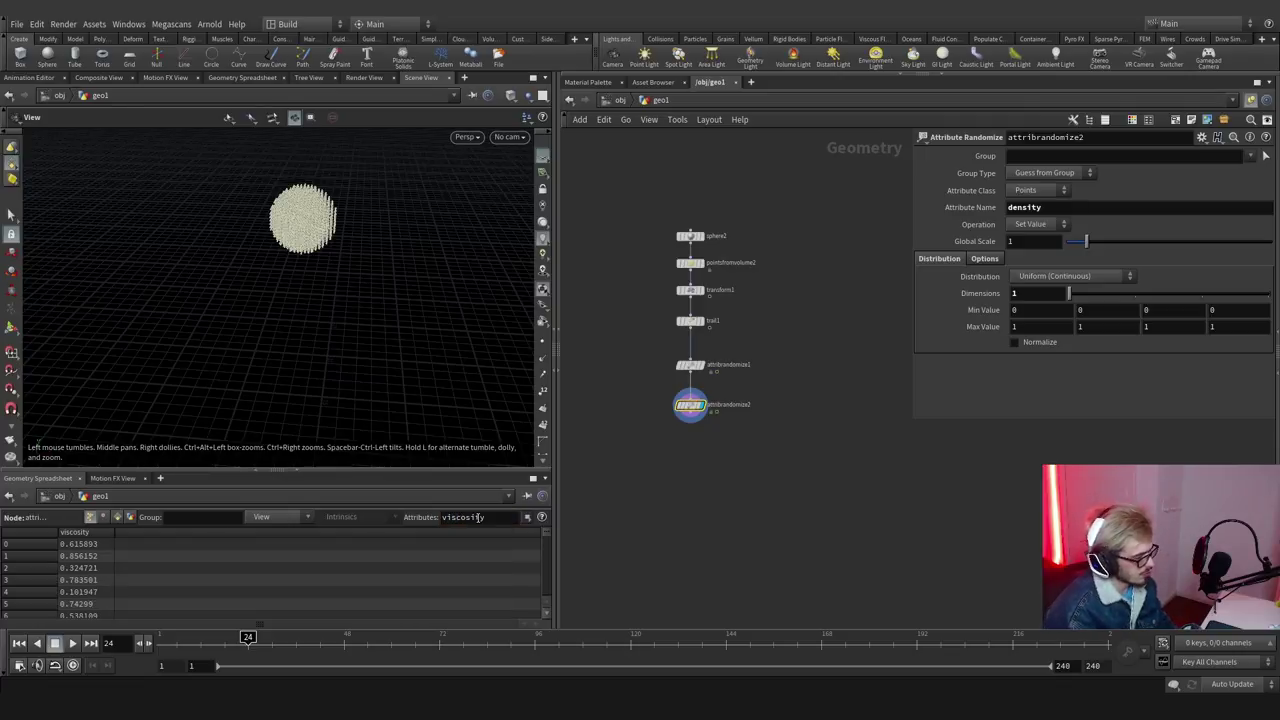
click(489, 517)
text(density)
key(Return)
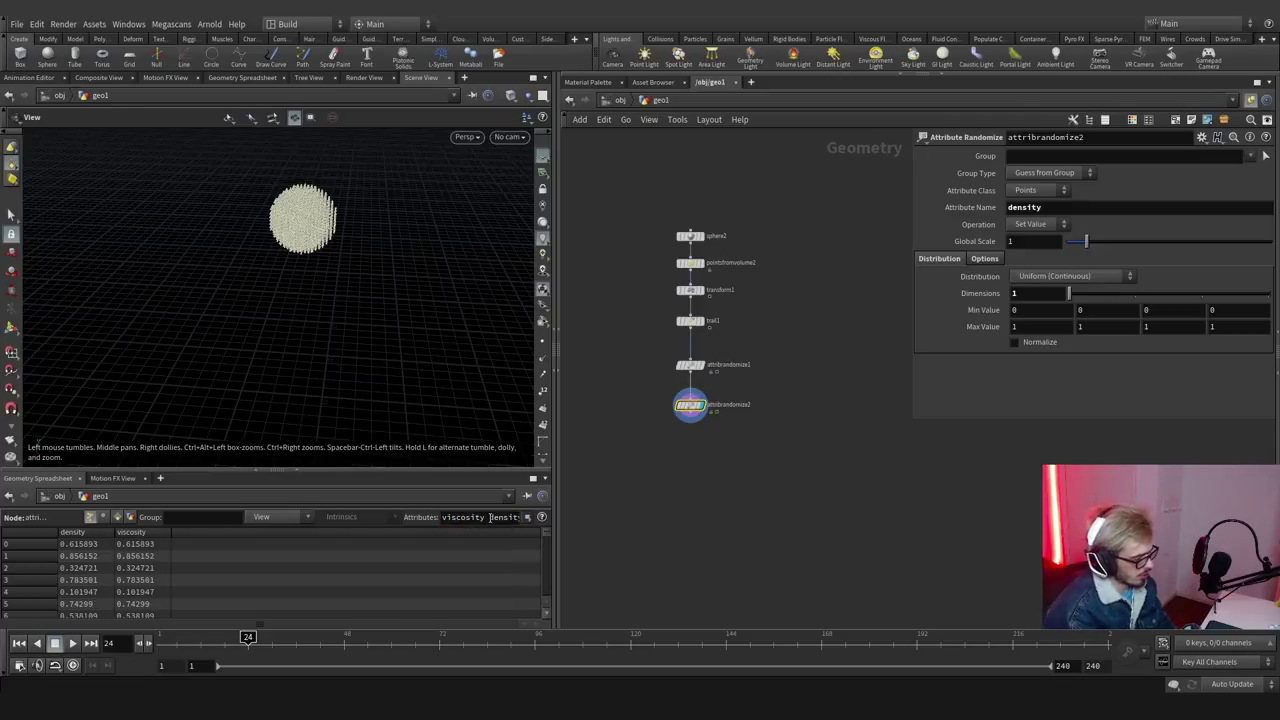
Add an Attribute Wrangle node below the density randomize node and display it.
click(689, 423)
scroll(695, 467, up, 3)
key(Tab)
text(wrangle)
key(Return)
click(680, 433)
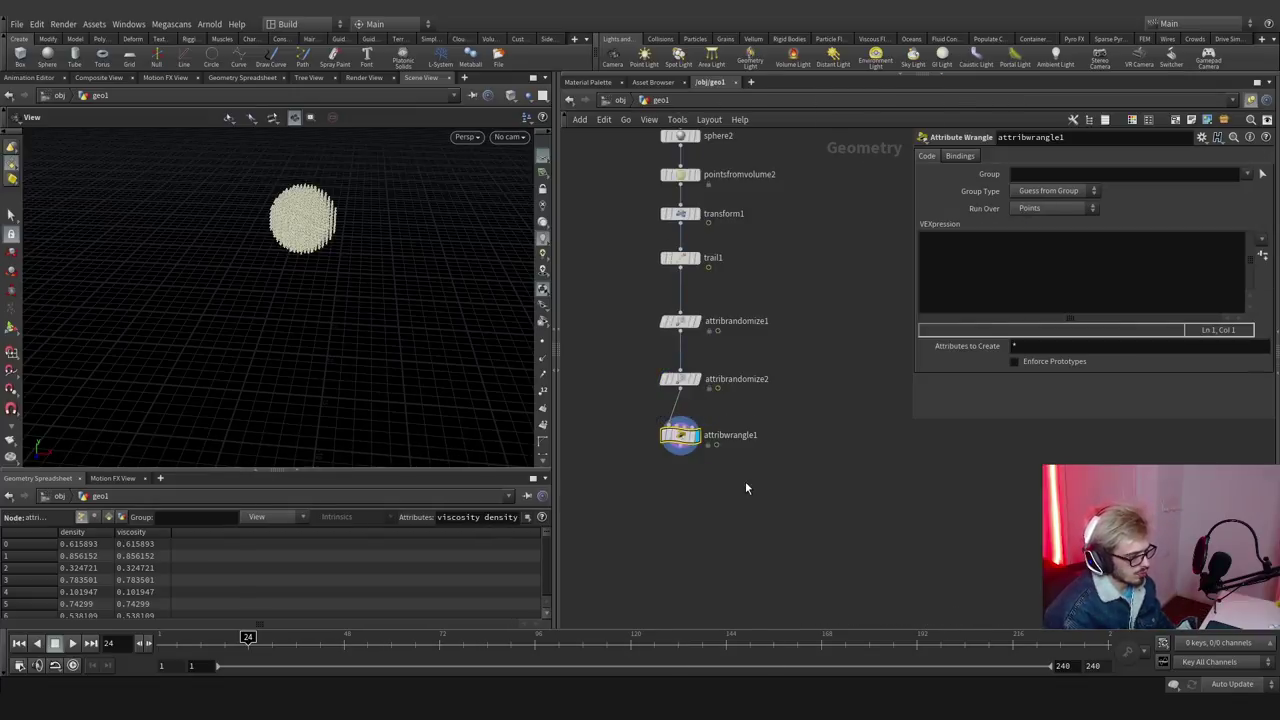
click(938, 251)
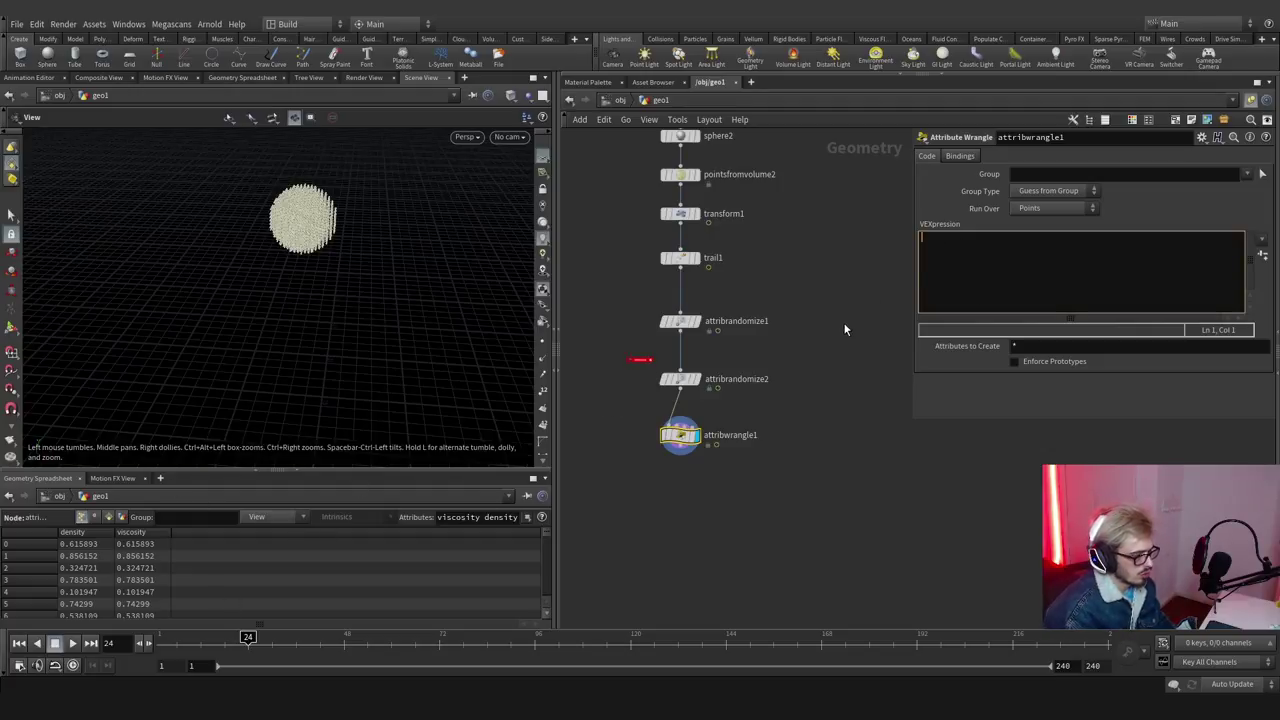
text(@density *= @d)
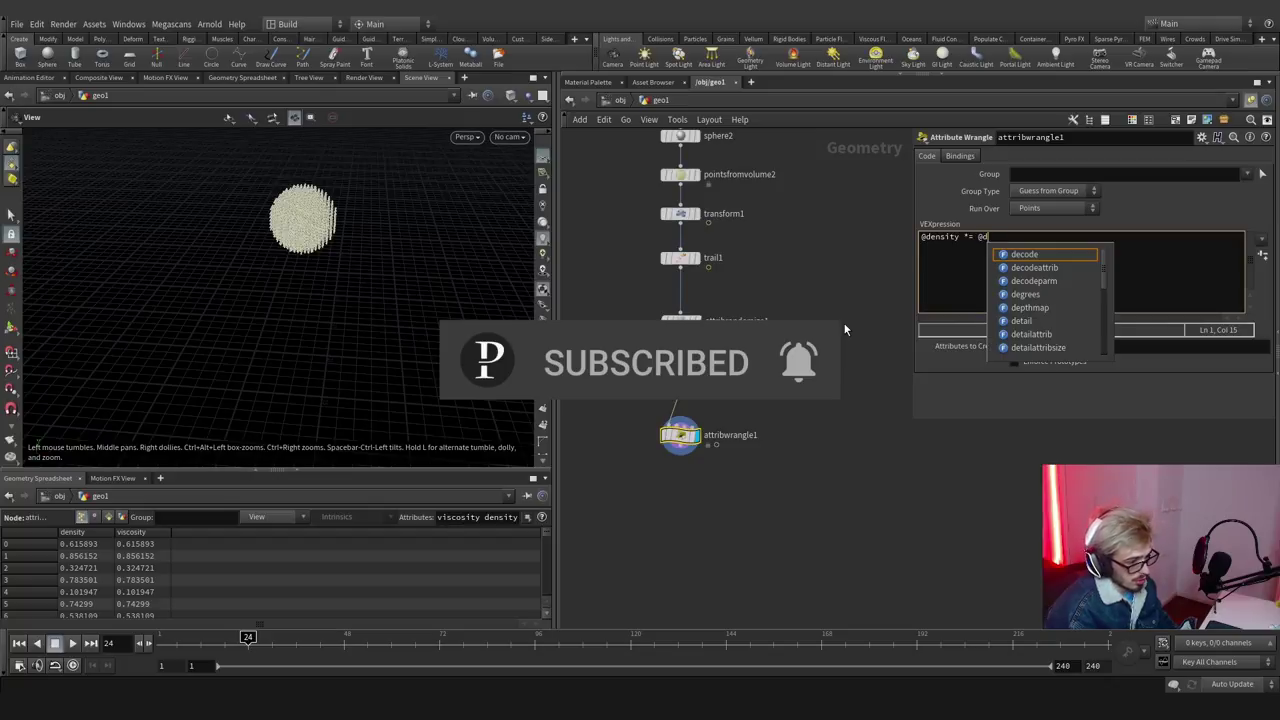
key(BackSpace)
key(BackSpace)
key(BackSpace)
key(BackSpace)
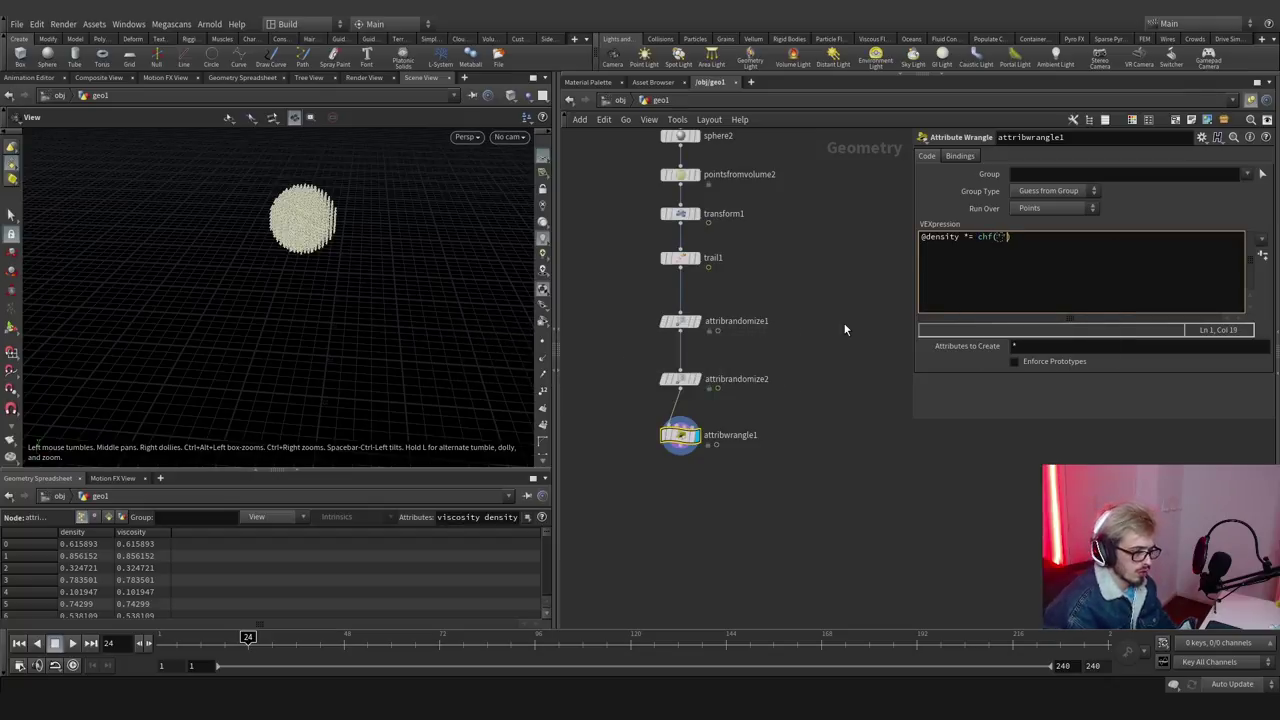
text(ensity)
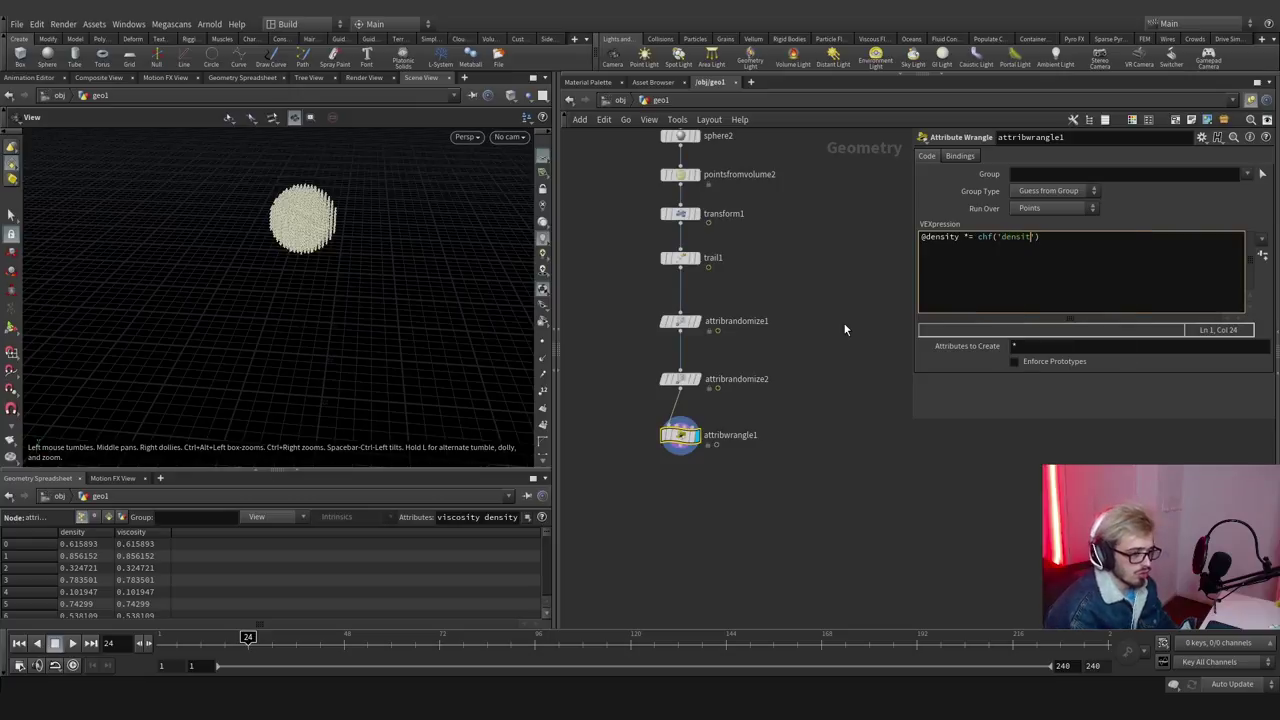
drag(1050, 237, 923, 233)
click(1066, 240)
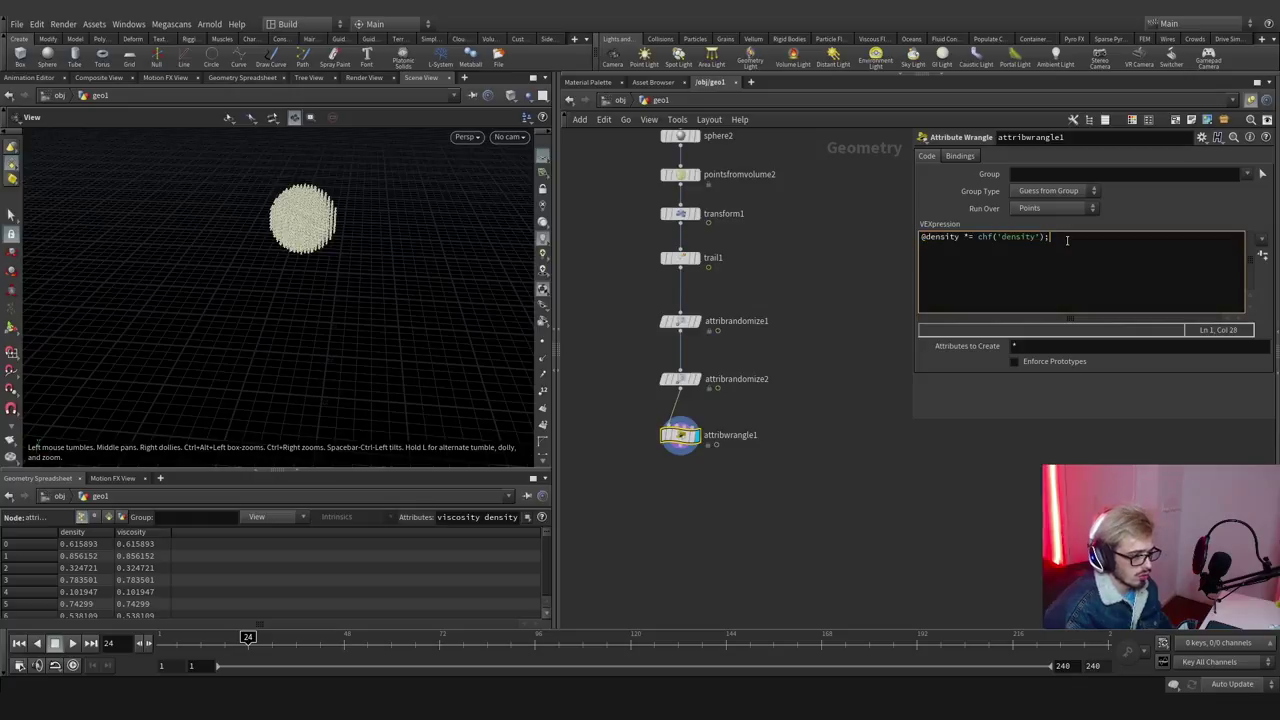
text(@density *= chf('density');)
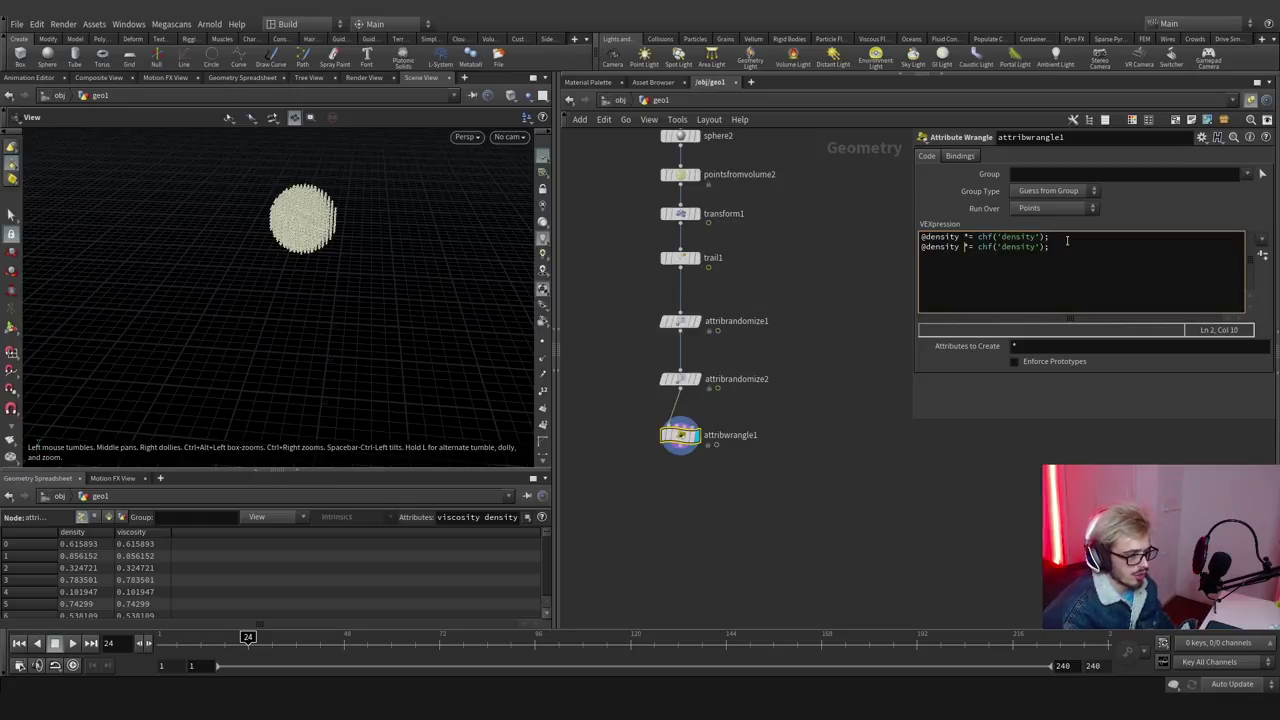
key(BackSpace)
key(BackSpace)
key(BackSpace)
key(BackSpace)
key(BackSpace)
key(BackSpace)
key(BackSpace)
text(viscosity)
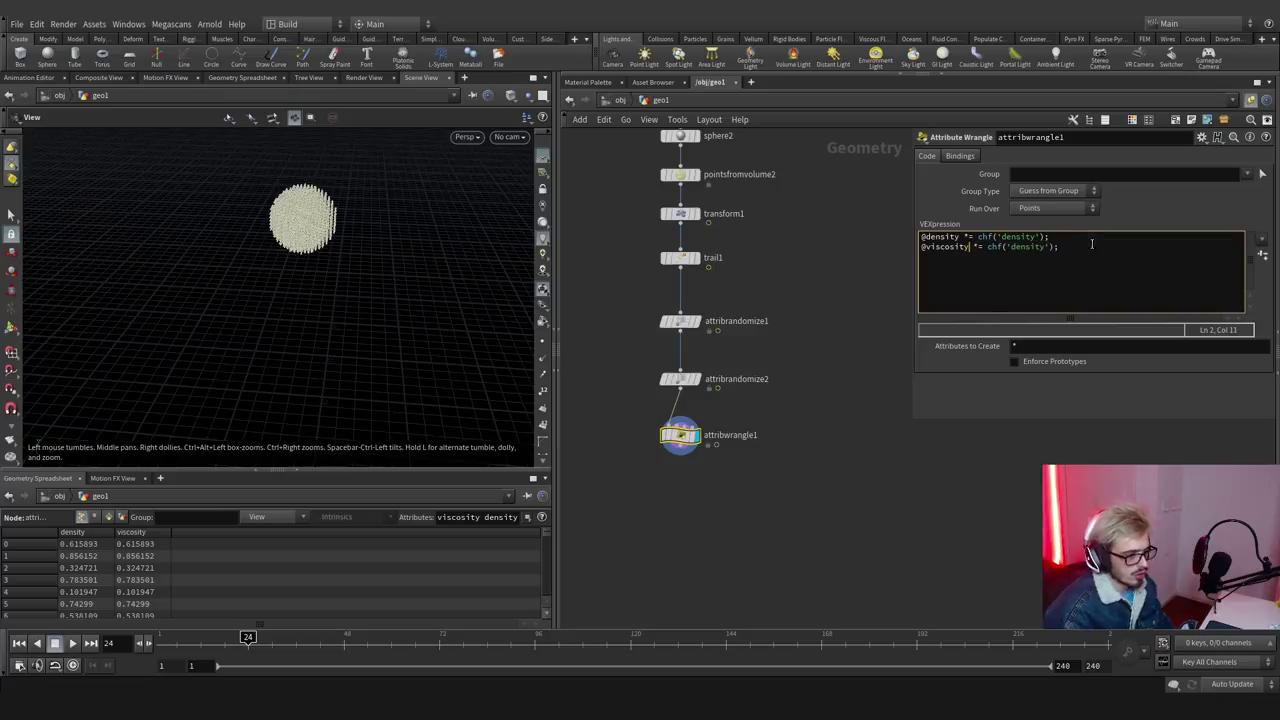
Change the second line's channel name to 'viscosity' and generate the wrangle's Density and Viscosity parameters.
click(1262, 256)
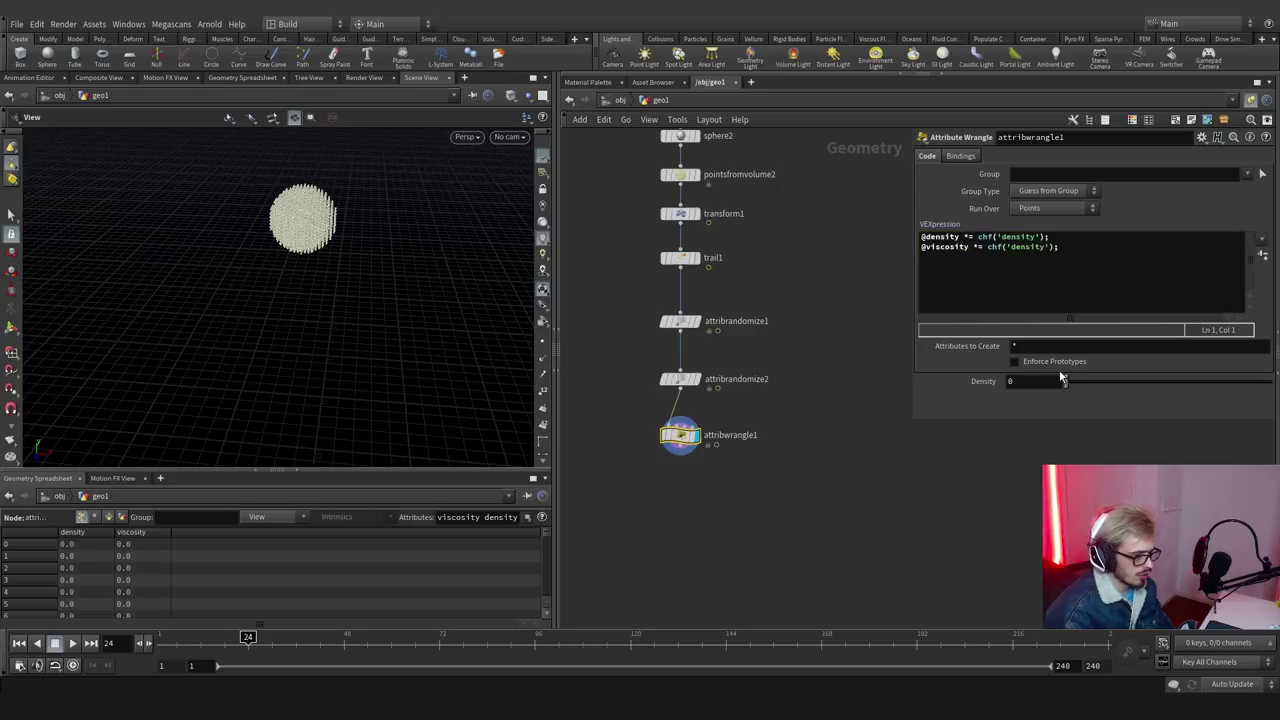
drag(1046, 247, 1022, 250)
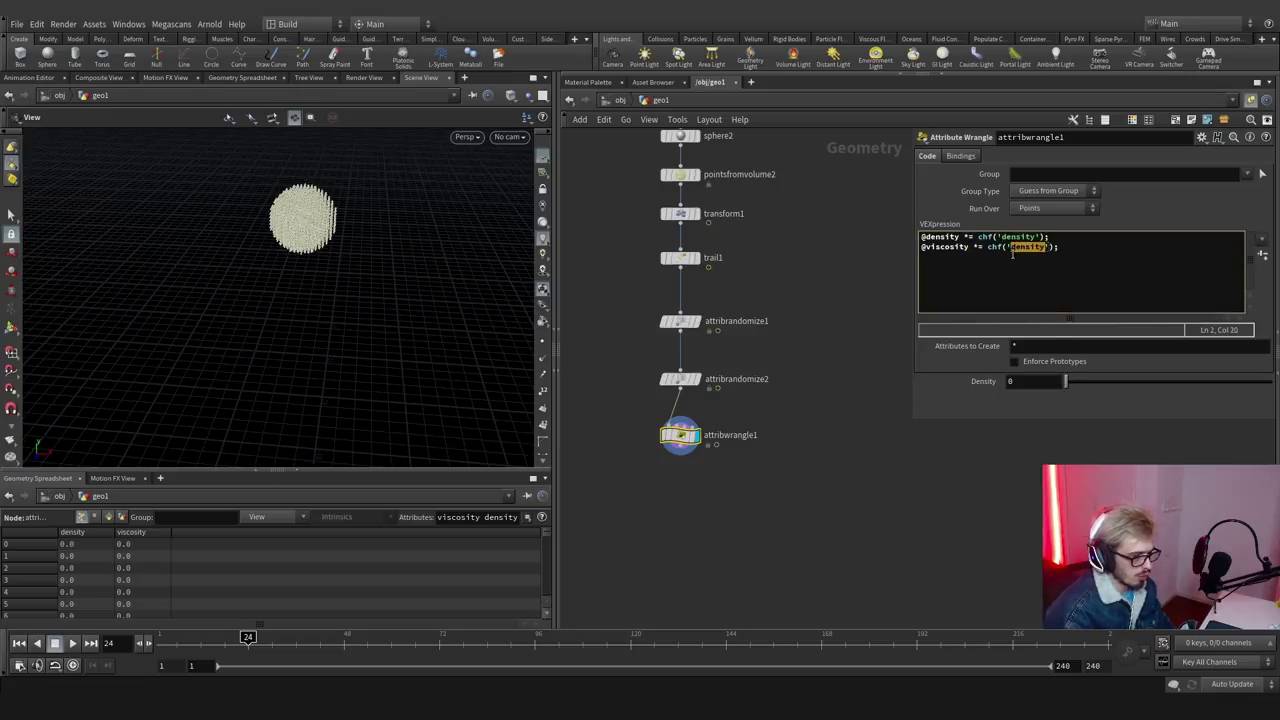
text(visco)
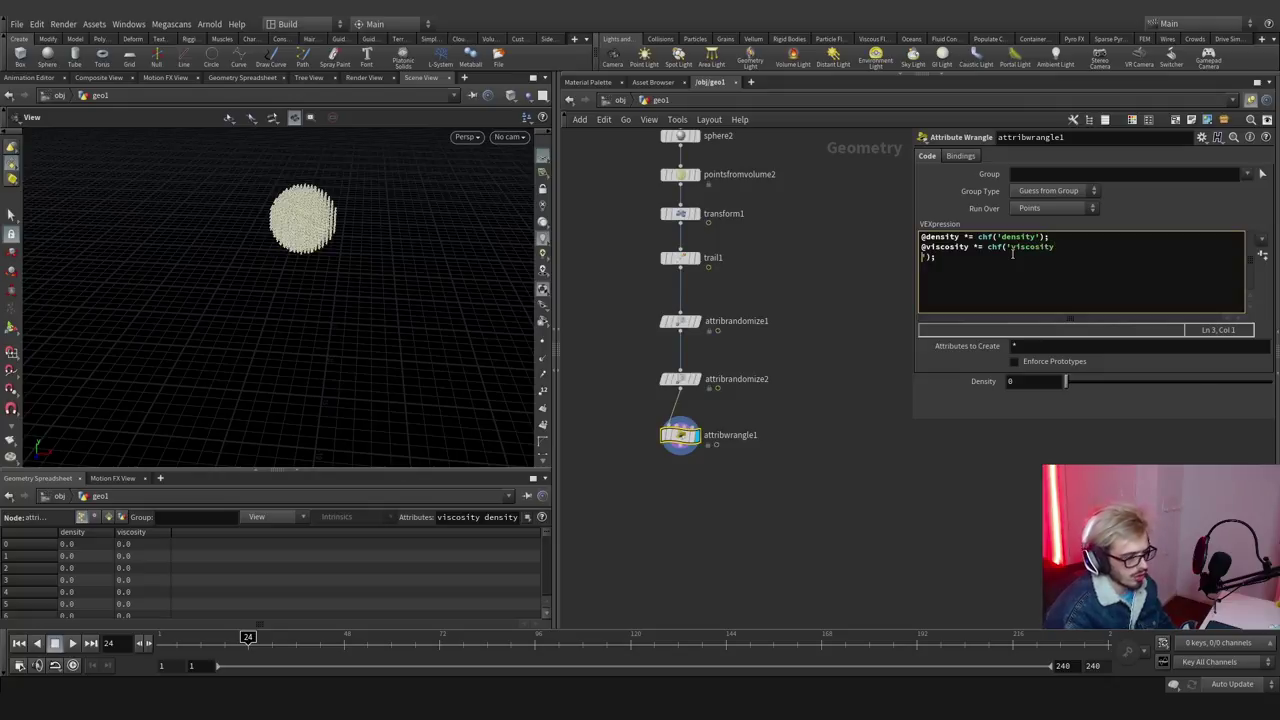
key(BackSpace)
click(1262, 256)
Try the wrangle's Density and Viscosity multipliers at 1 and at 10.
click(1035, 381)
text(1)
key(Tab)
text(1)
key(Return)
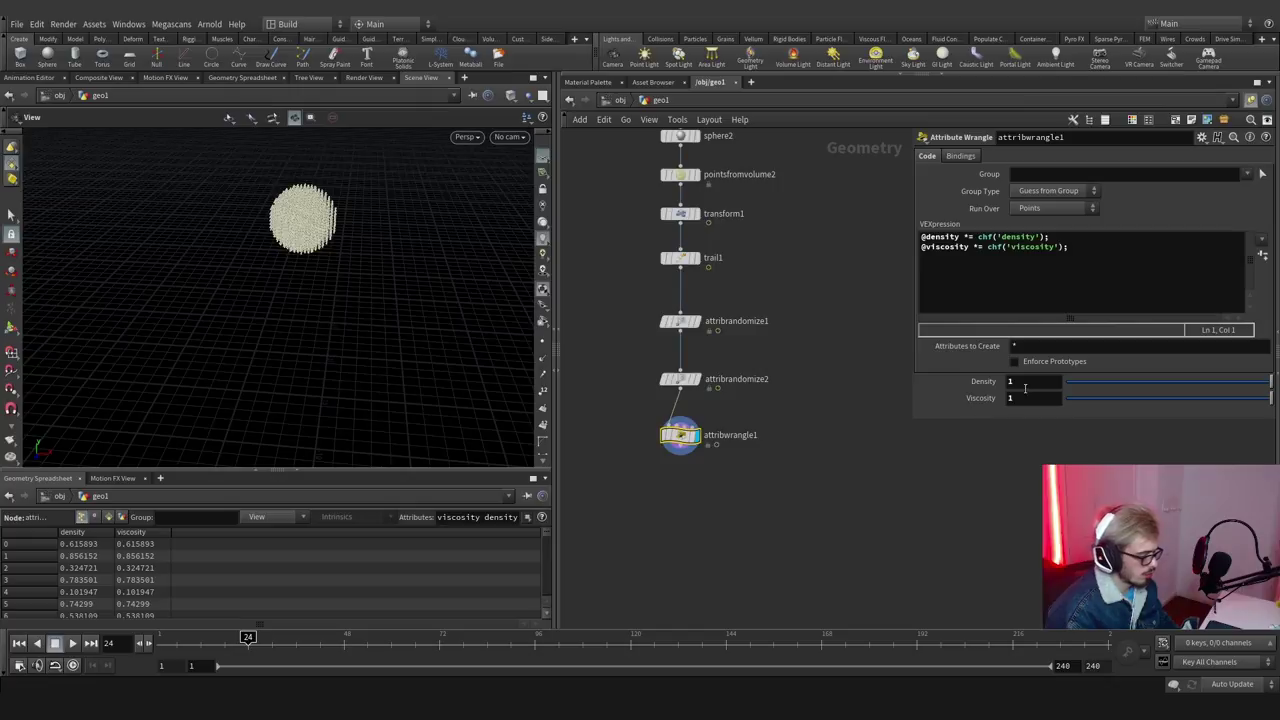
key(Tab)
text(10)
key(Return)
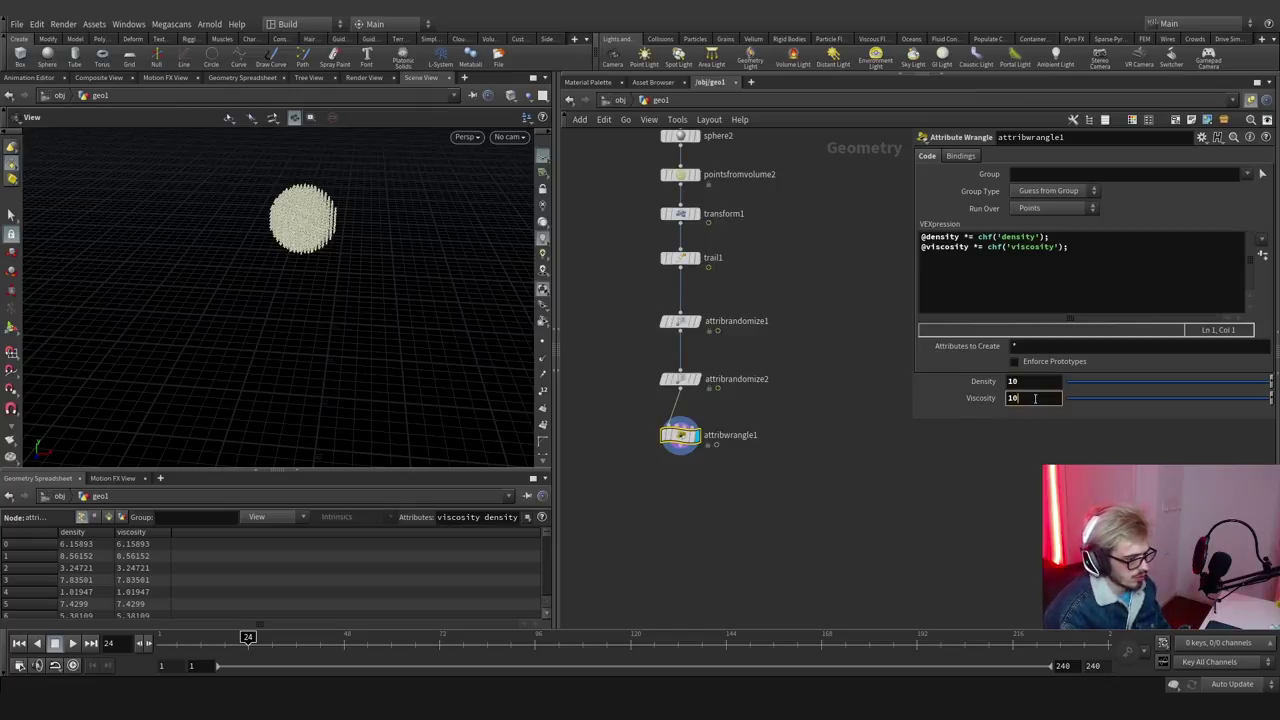
Set the wrangle's Density and Viscosity multipliers to 100.
click(1020, 398)
click(1030, 382)
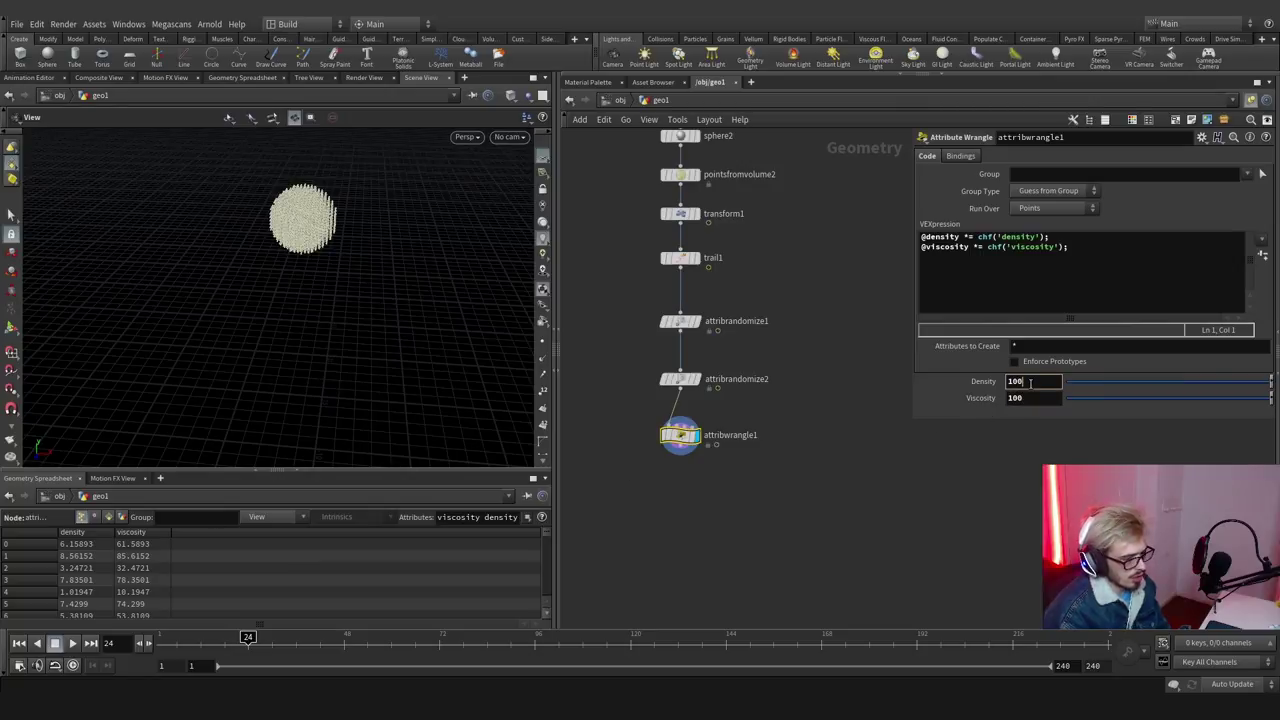
click(1036, 397)
click(910, 454)
Add a DOP Network node below the wrangle, with the wrangle wired into its first input.
middle_drag(851, 448, 800, 323)
click(652, 401)
click(644, 496)
key(BackSpace)
text(dop ne)
key(Return)
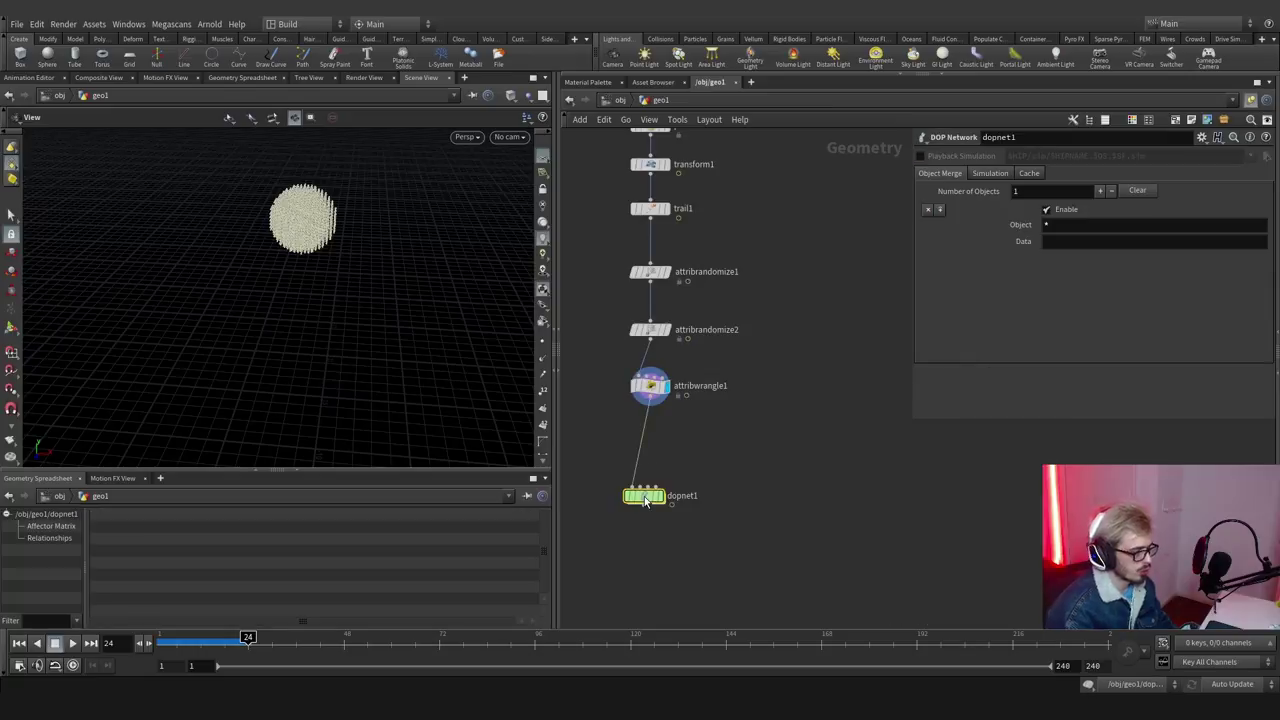
click(652, 468)
Enter the DOP Network, add a FLIP Solver, and wire it into the output node.
double_click(652, 465)
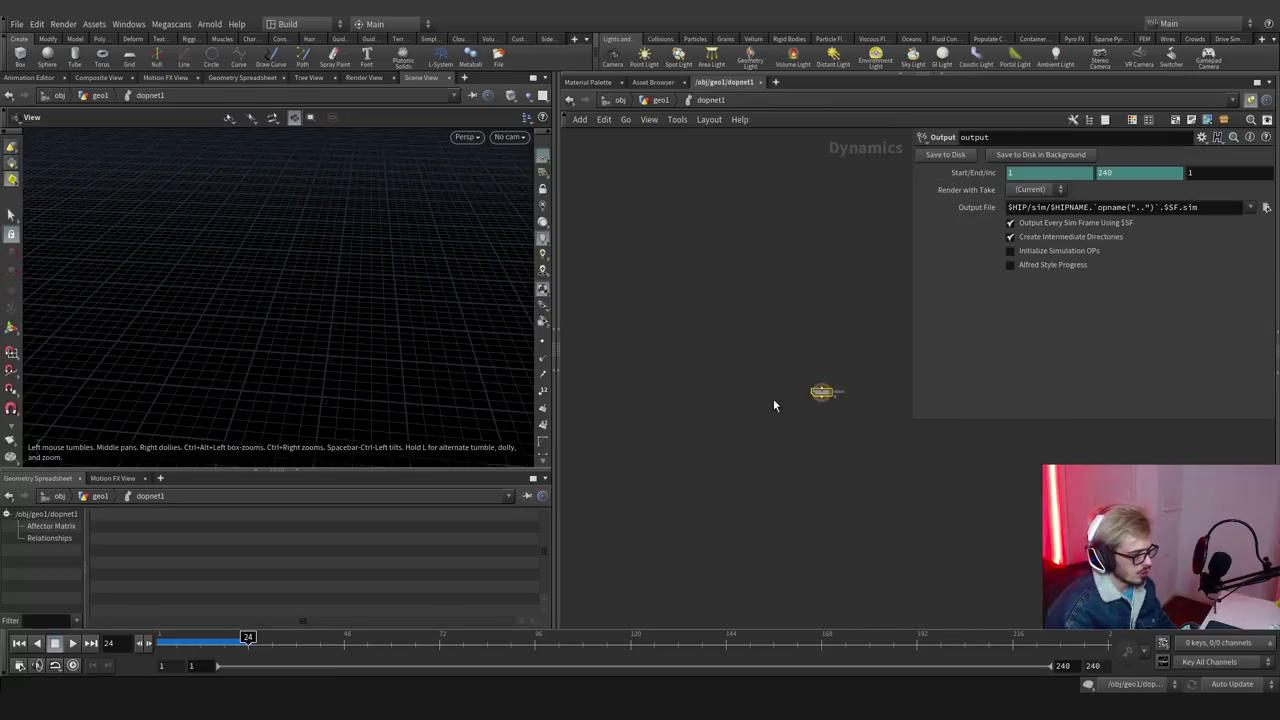
scroll(730, 430, up, 4)
key(Tab)
text(flip)
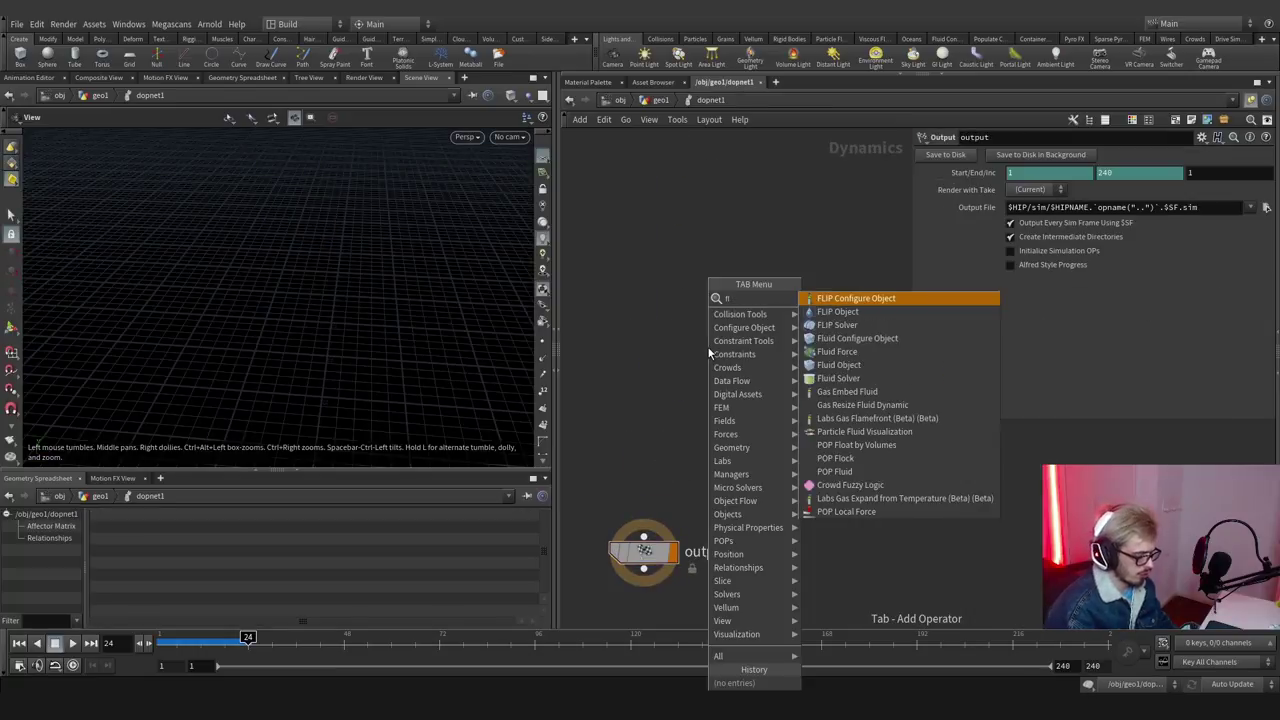
key(Down)
key(Down)
key(Return)
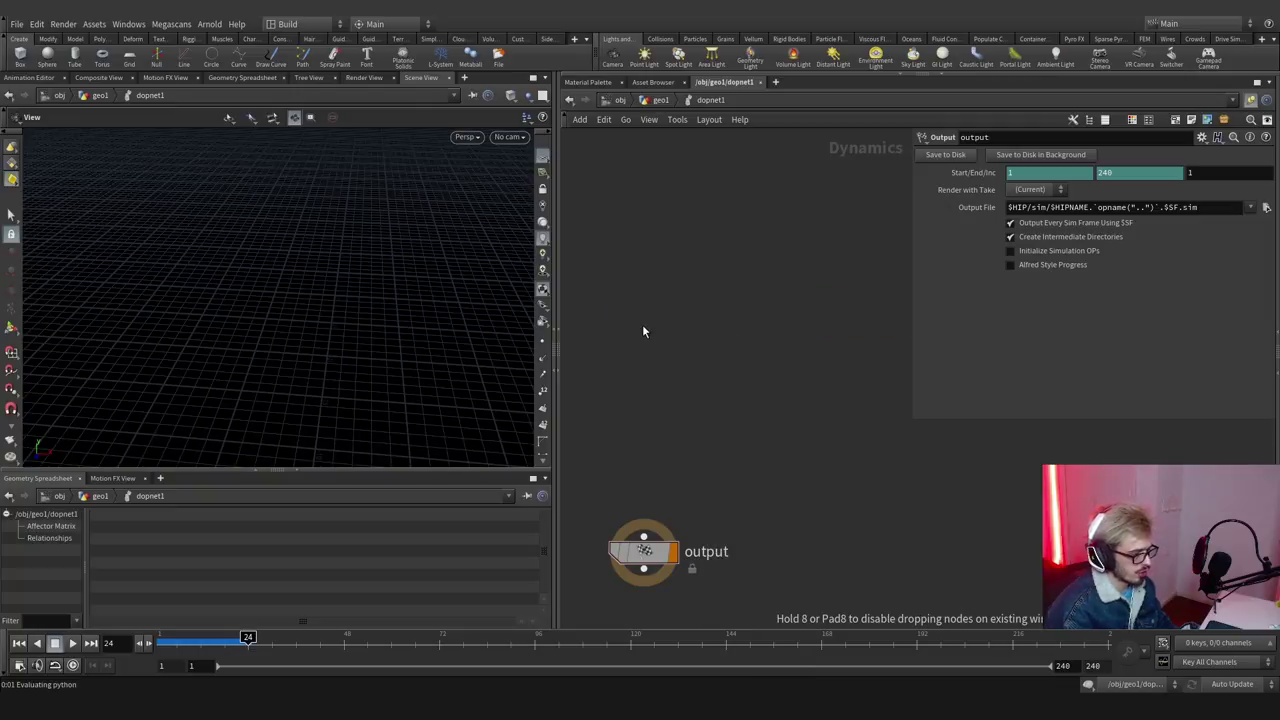
click(643, 331)
click(651, 330)
click(644, 537)
Add a FLIP Object above the FLIP Solver and connect it to the solver's first input.
middle_drag(787, 396, 823, 511)
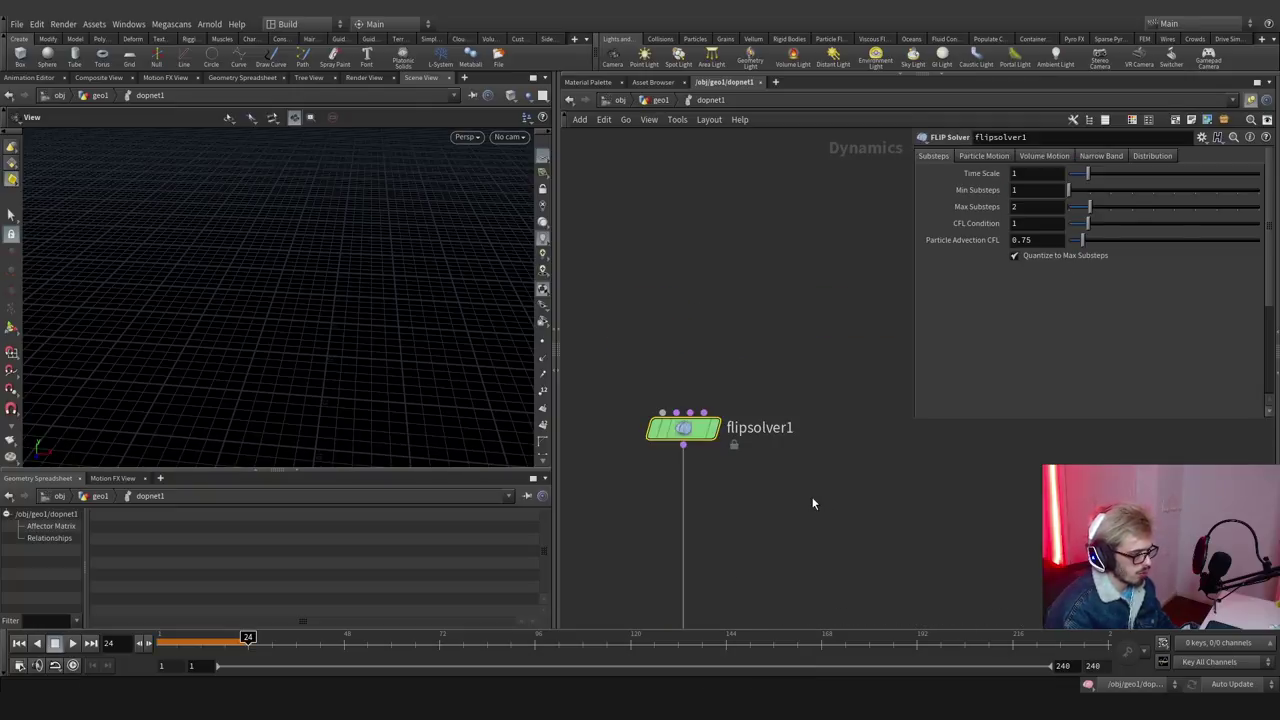
scroll(606, 353, down, 3)
key(Tab)
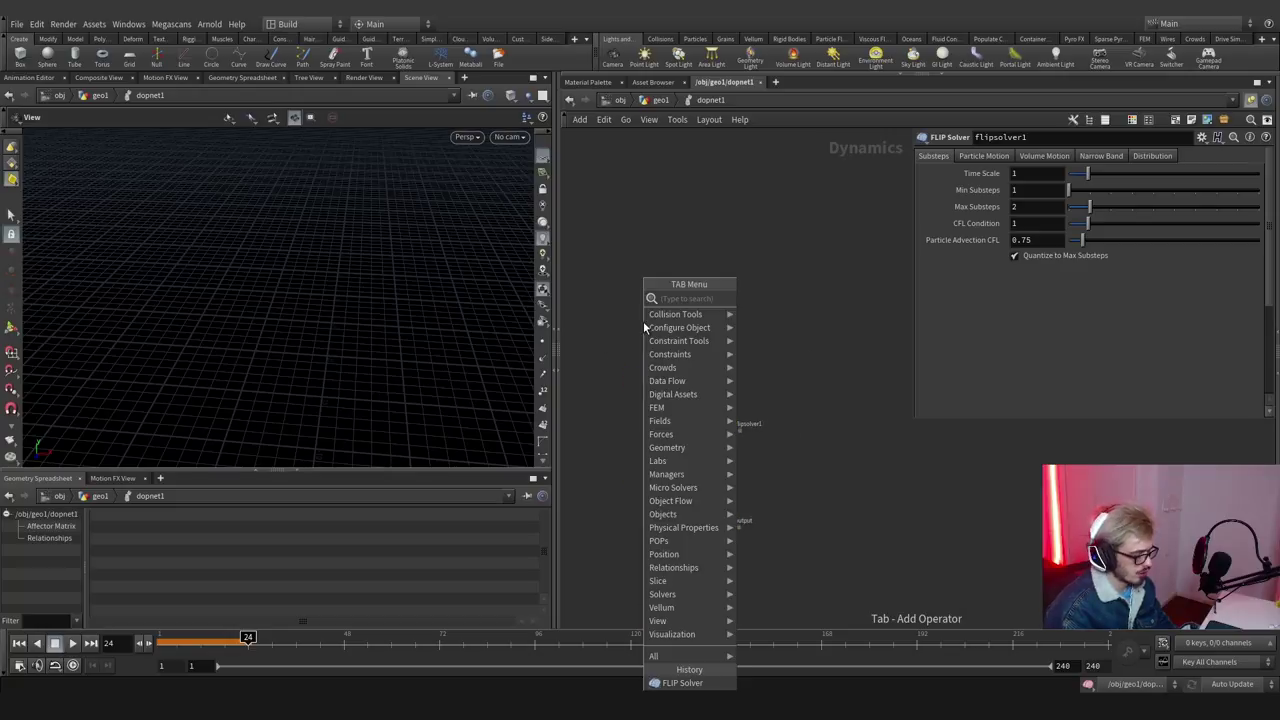
text(flip)
key(Down)
key(Return)
click(643, 321)
click(644, 328)
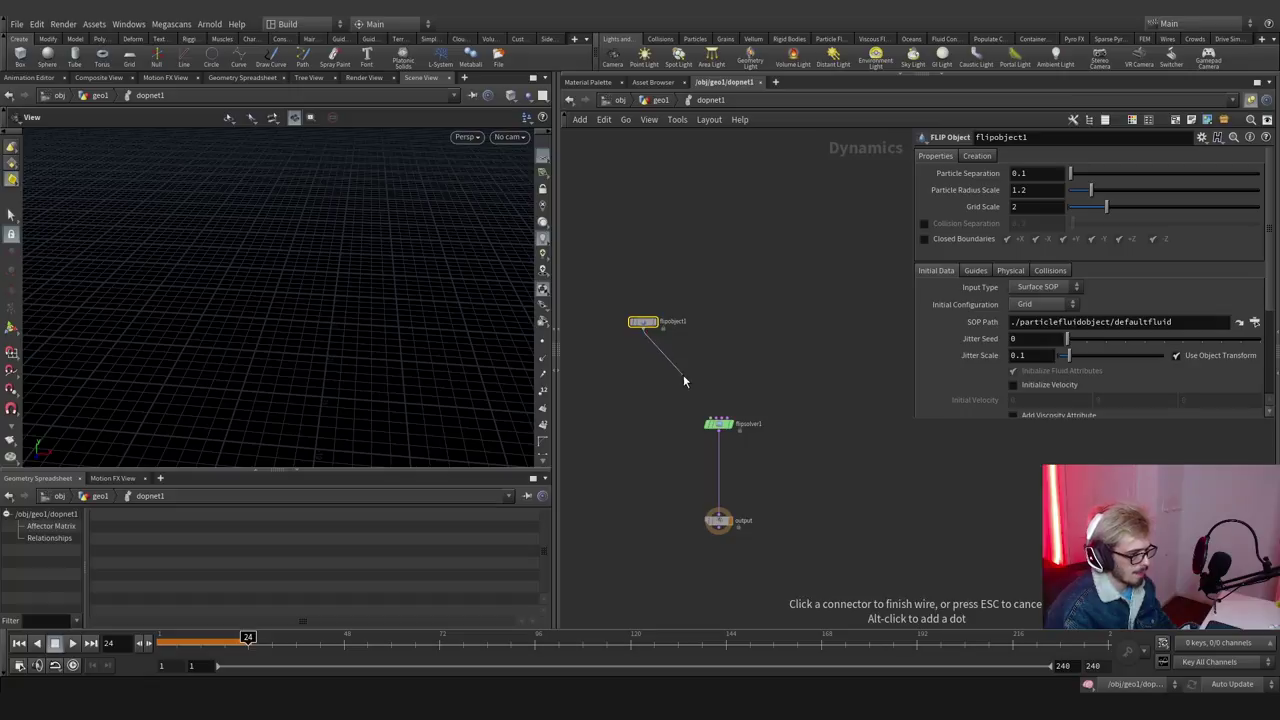
click(708, 411)
Return the simulation to frame 1, inspect its default fluid, and clear the FLIP Object's SOP Path.
click(718, 520)
click(183, 641)
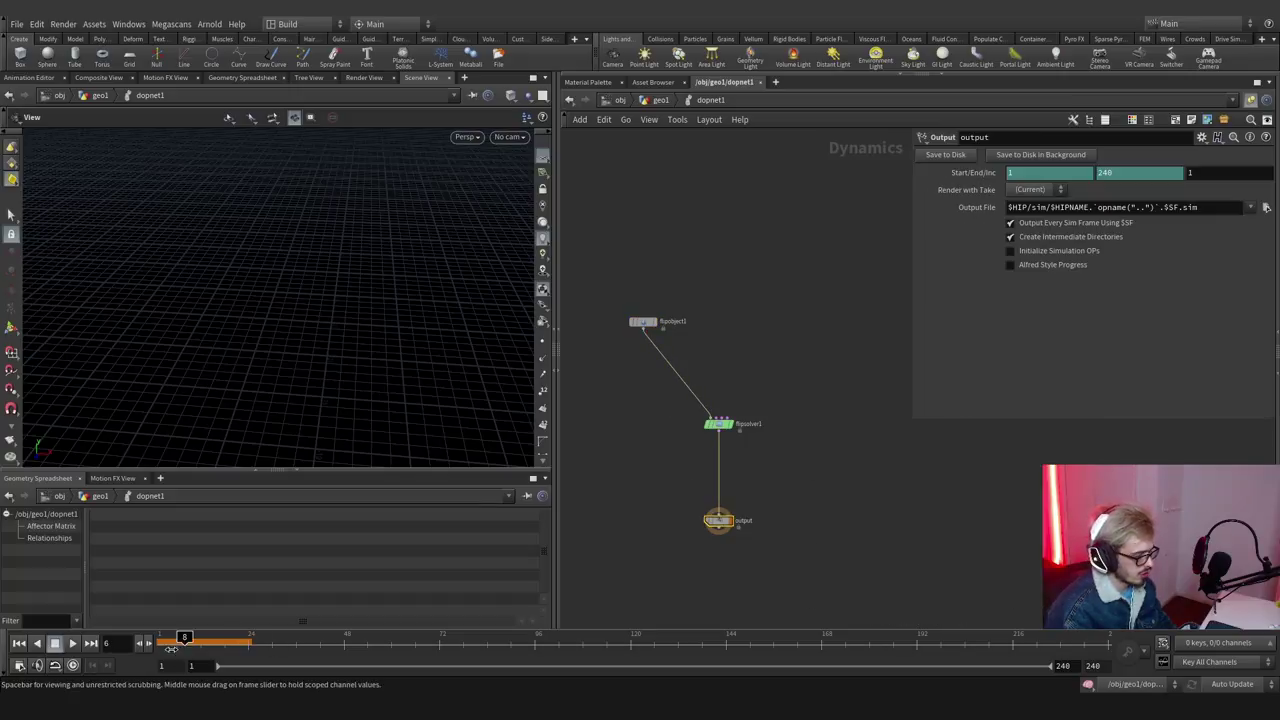
key(g)
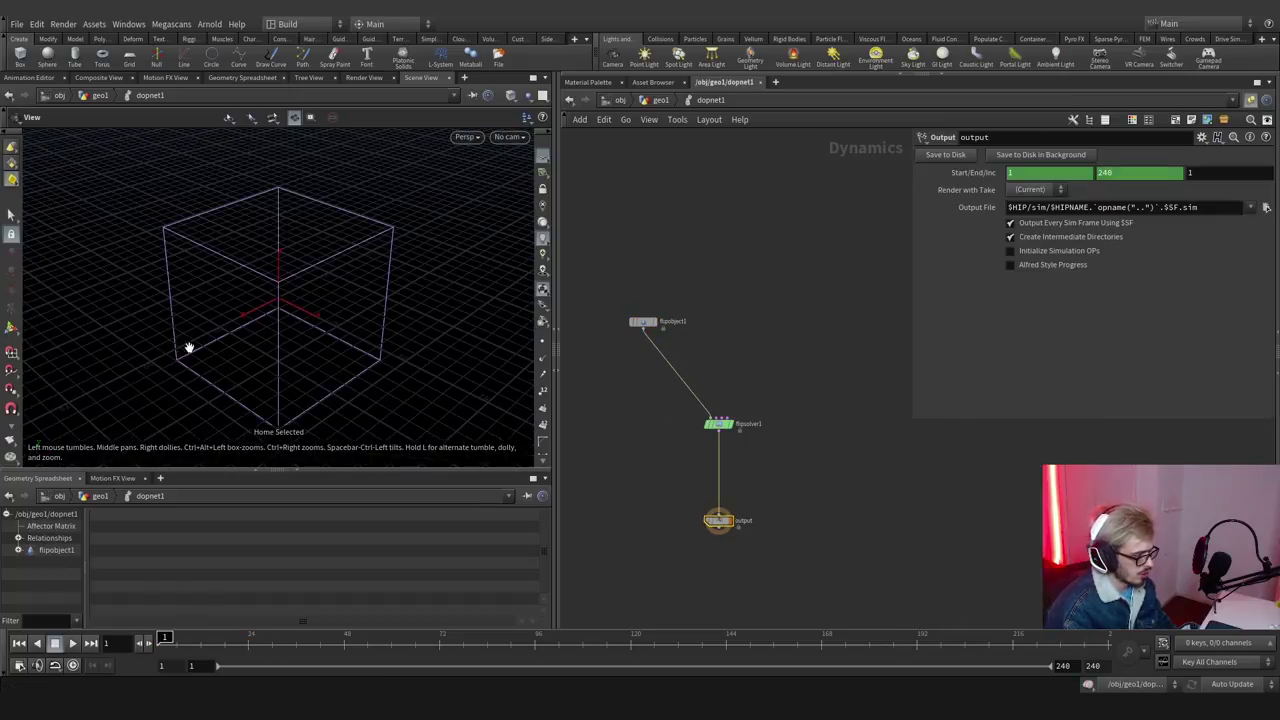
drag(274, 306, 352, 306)
scroll(237, 306, up, 5)
click(643, 321)
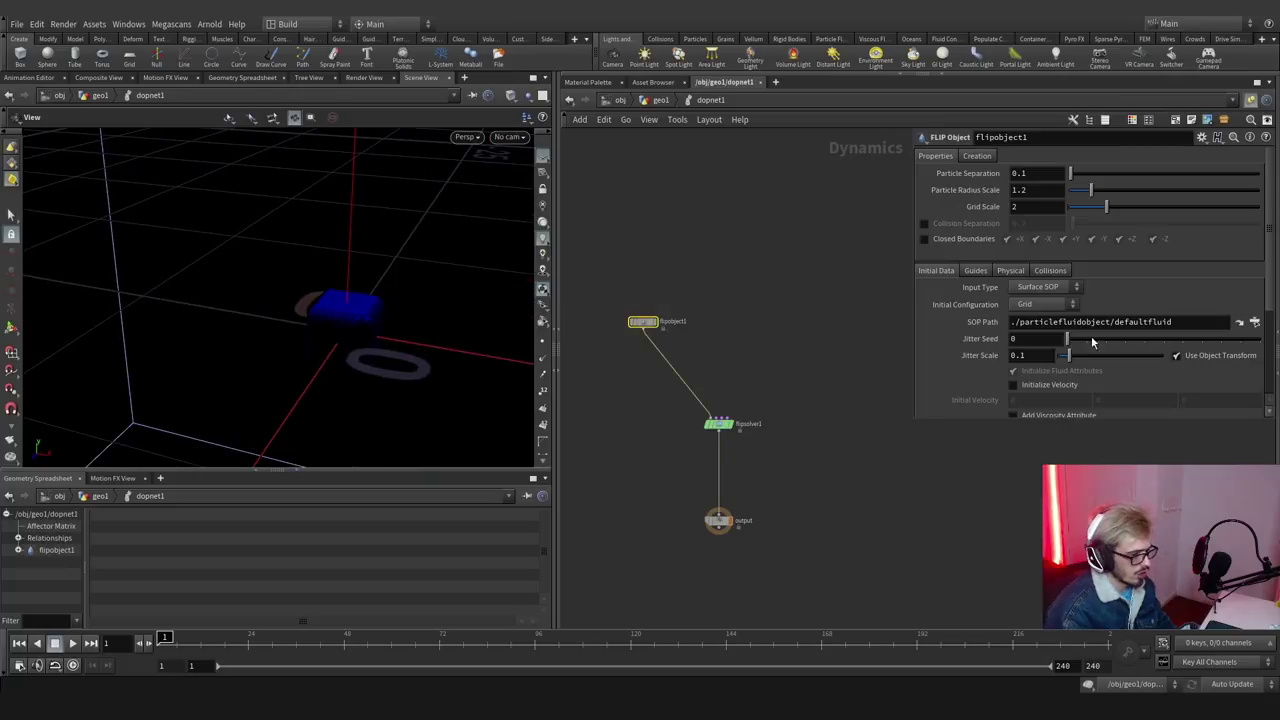
drag(1180, 322, 903, 326)
key(BackSpace)
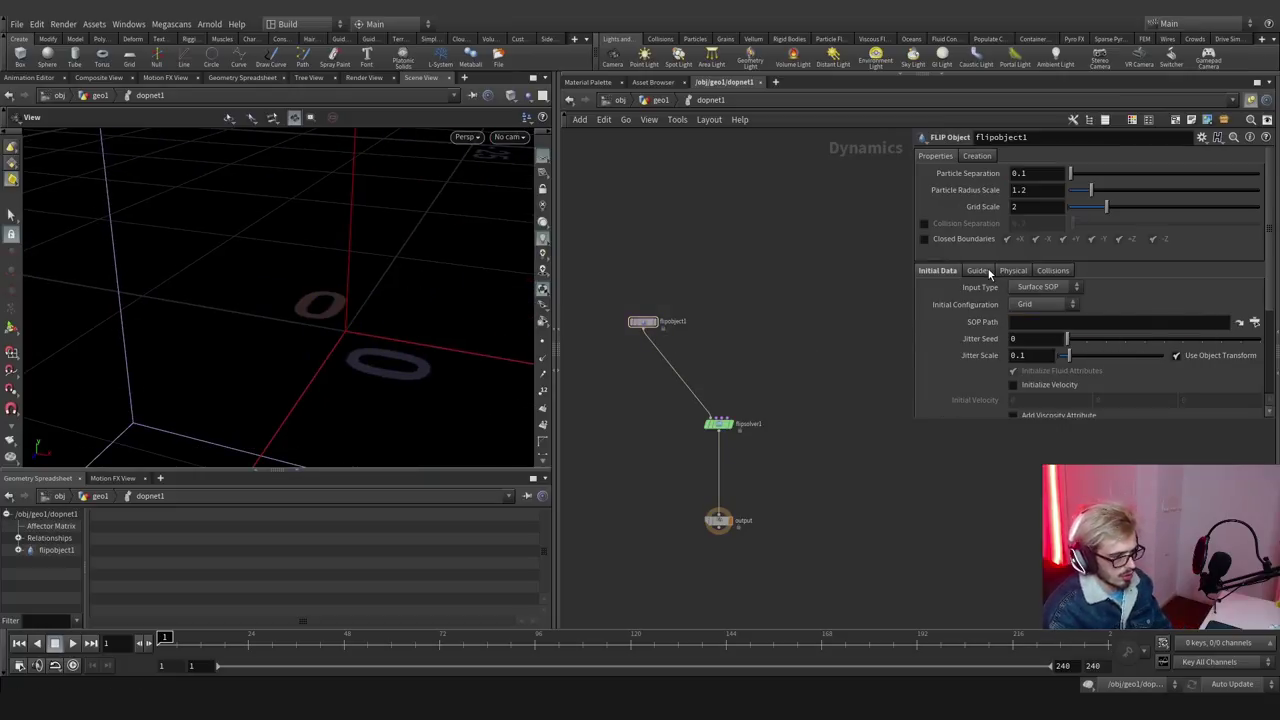
Set the FLIP Object's particle guide visualization to Particles and switch the network wiring style to Rounded.
click(984, 272)
click(962, 289)
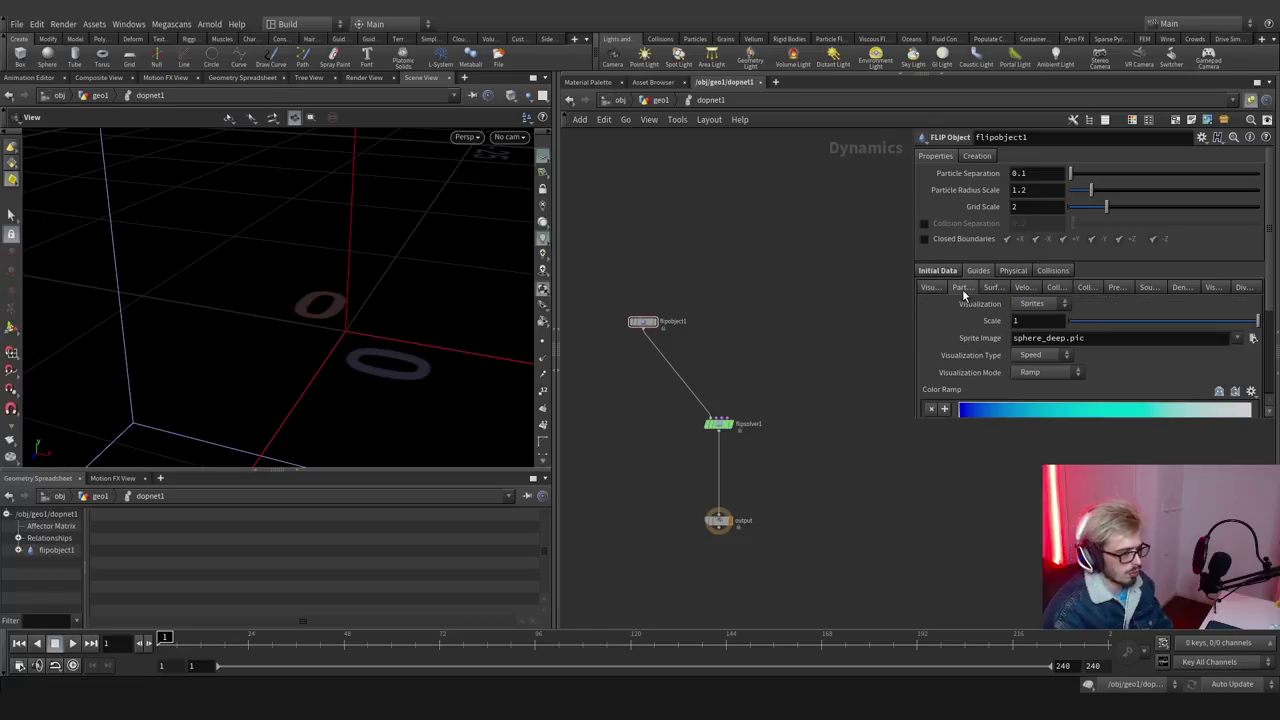
click(1032, 304)
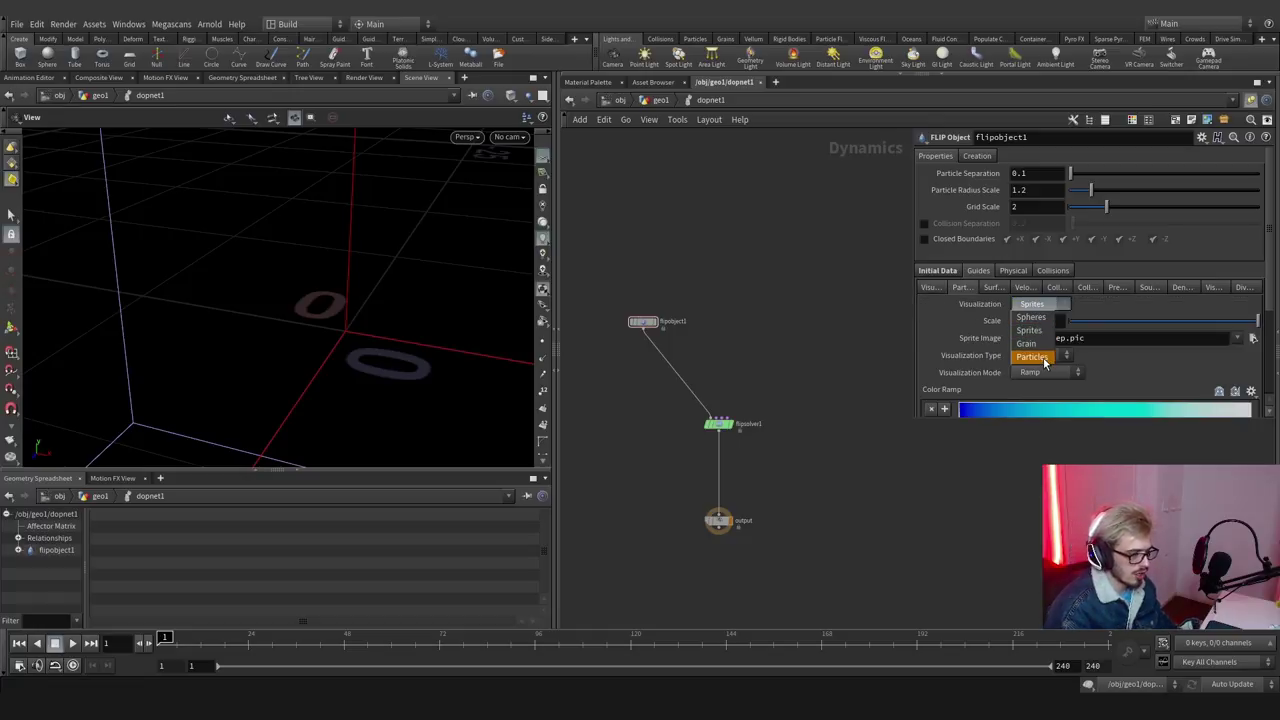
click(1034, 357)
key(shift+s)
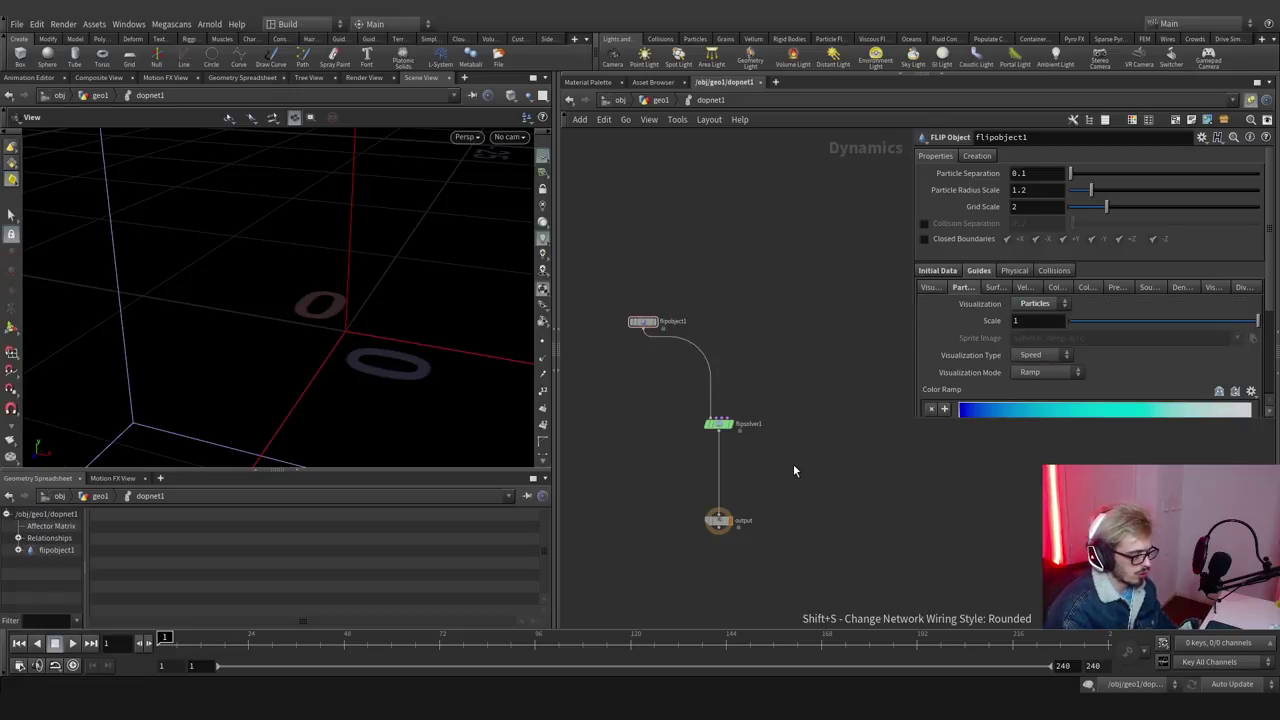
Add a POP Source above the FLIP Solver and wire it into the solver's fourth input.
scroll(794, 467, down, 1)
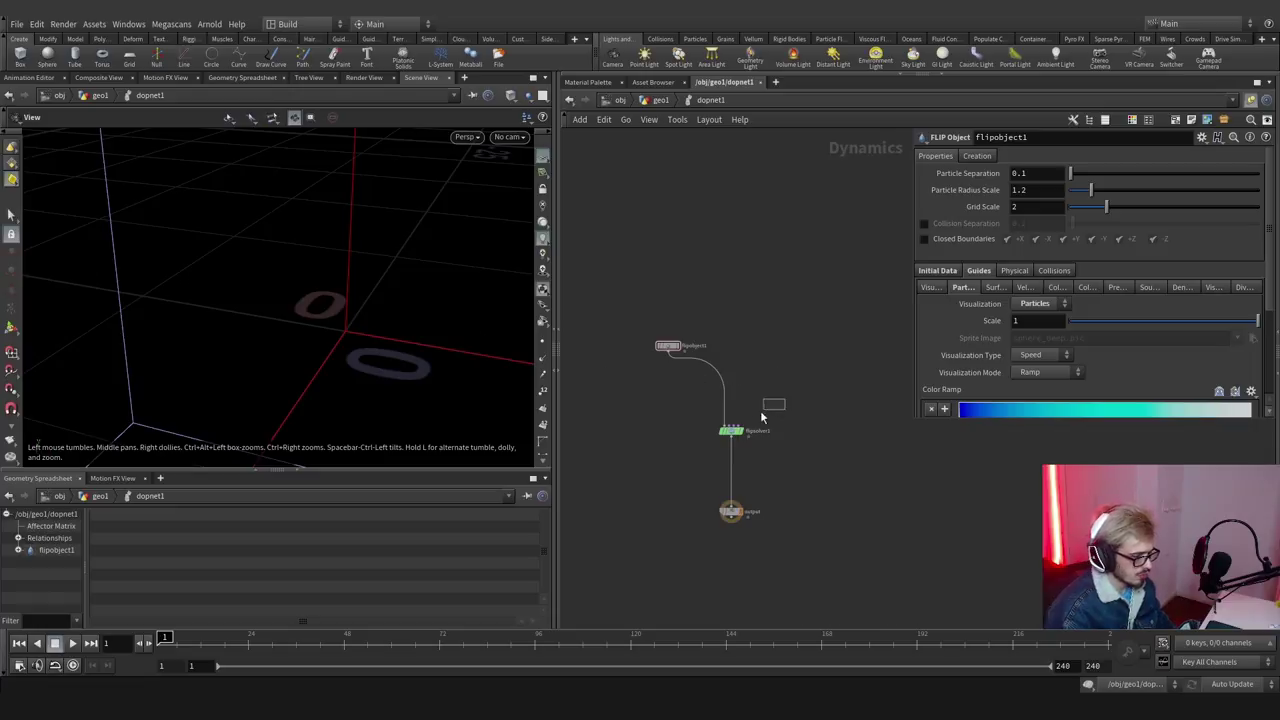
click(742, 428)
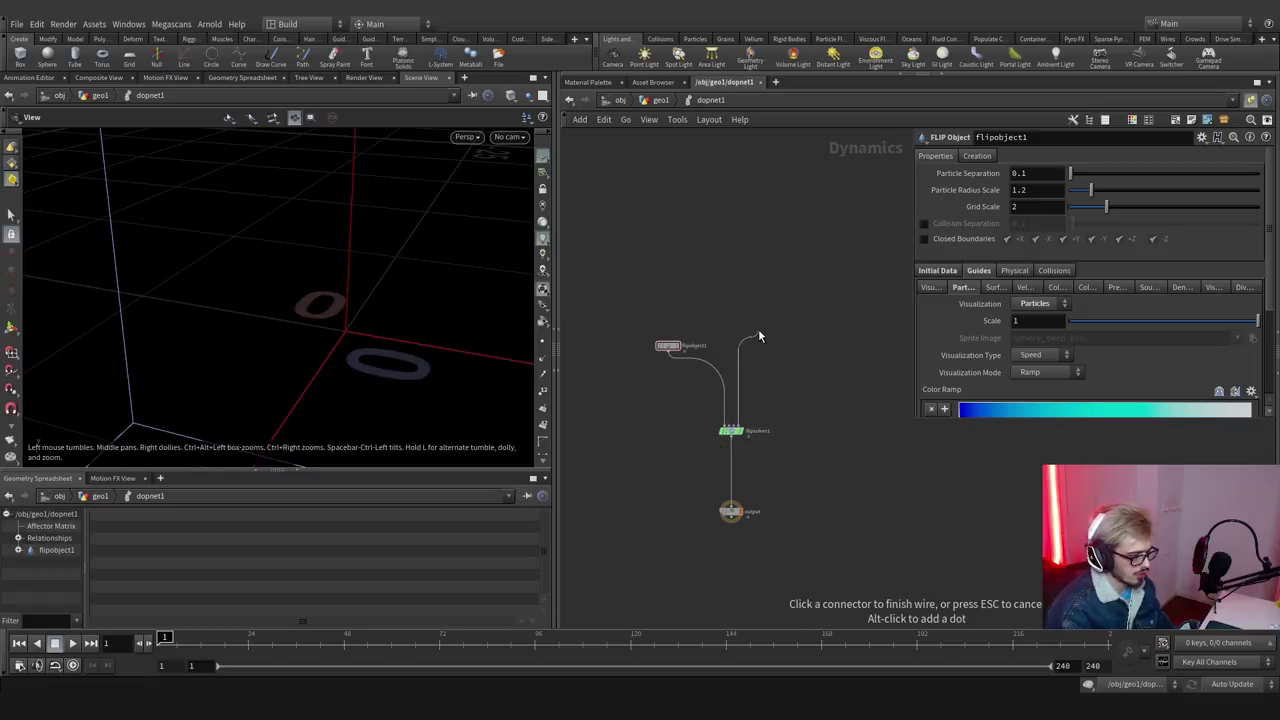
key(Tab)
text(pop source)
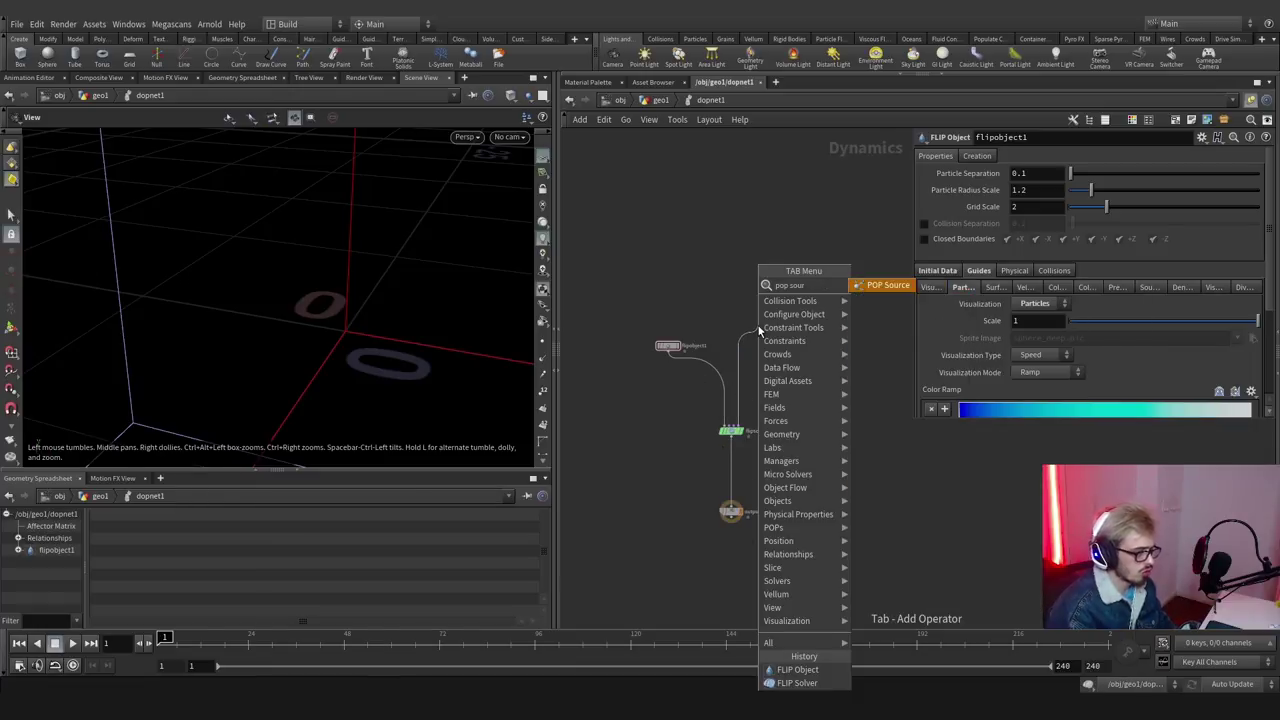
key(Return)
click(742, 314)
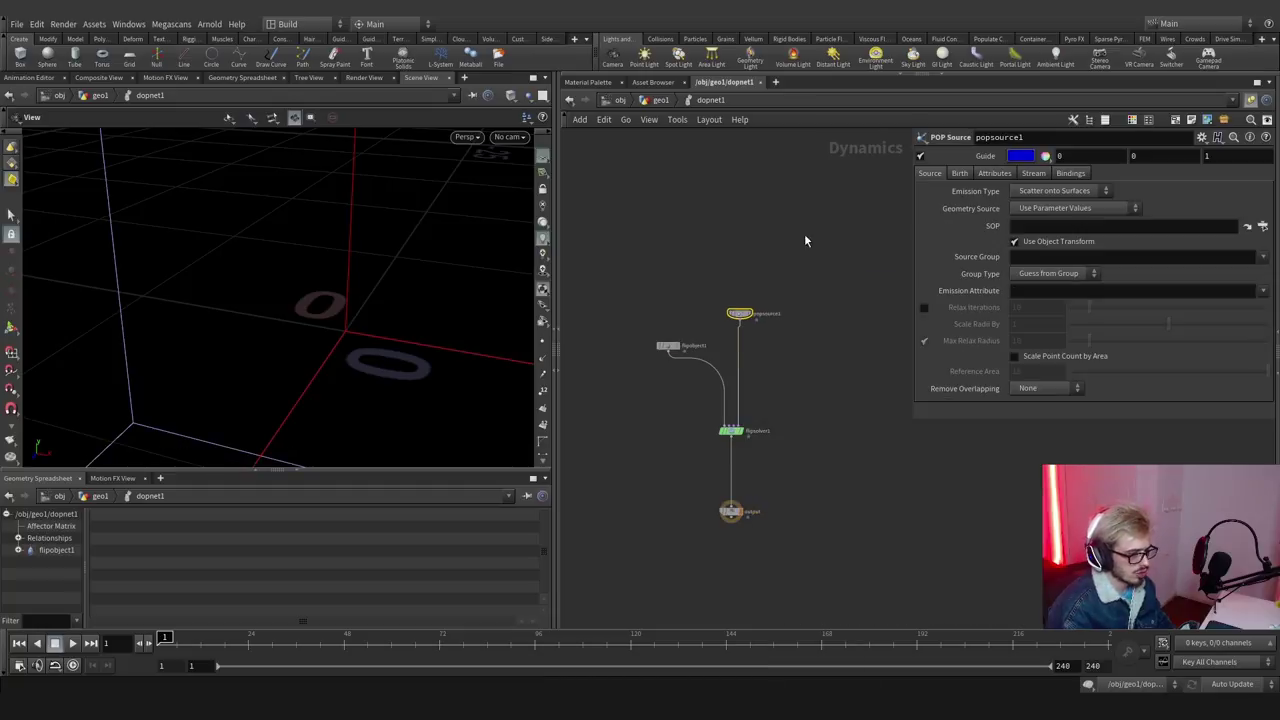
Set the POP Source's Geometry Source to Use First Context Geometry, checking the DOP Network's input wiring first.
key(h)
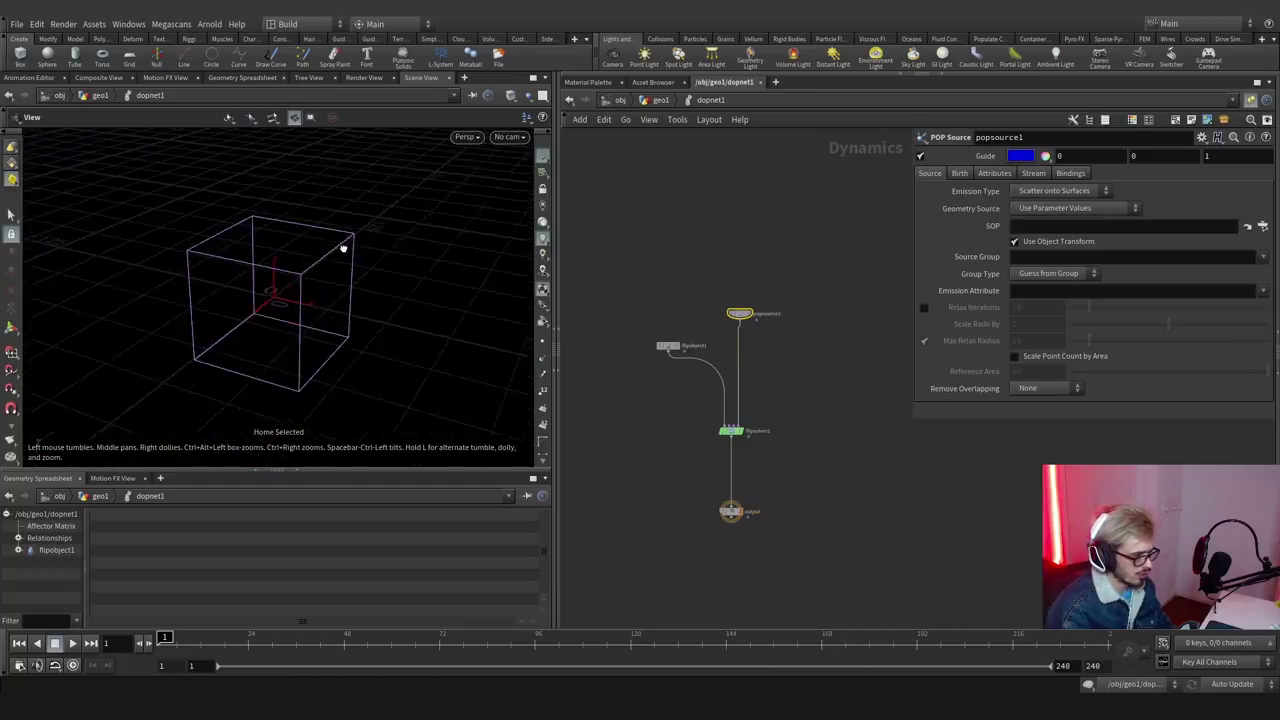
click(1118, 203)
click(1093, 193)
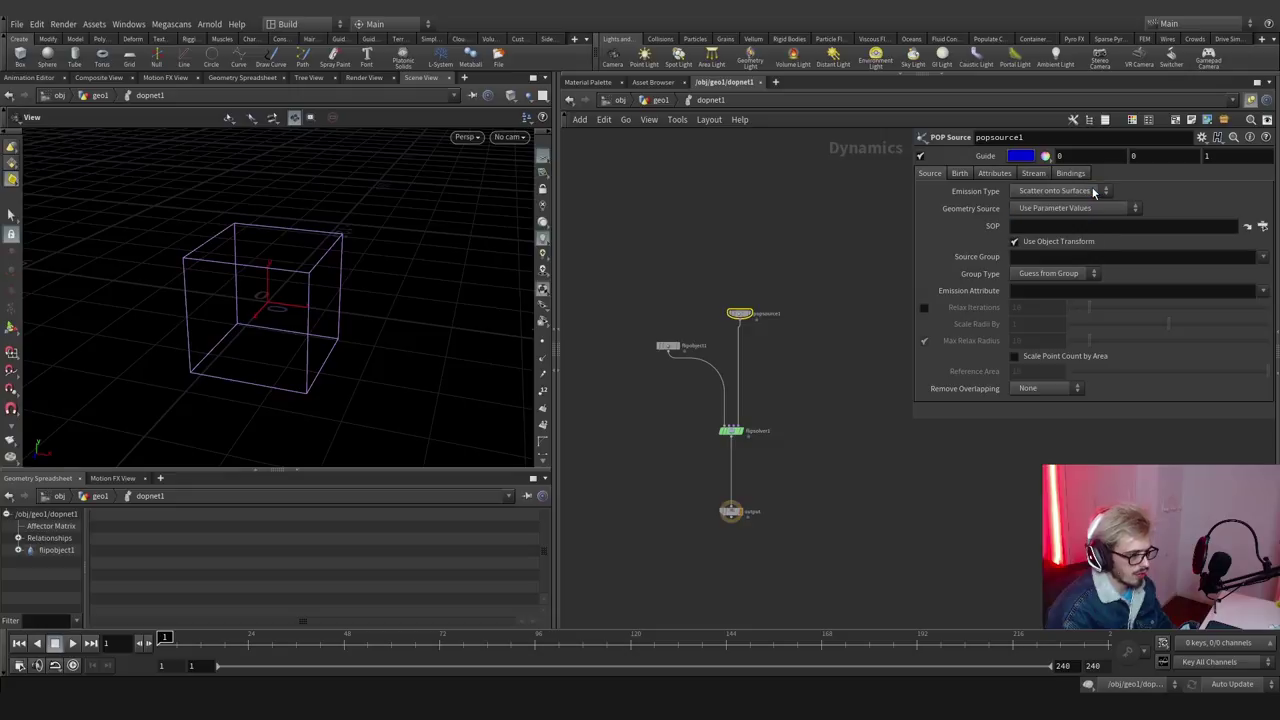
click(661, 101)
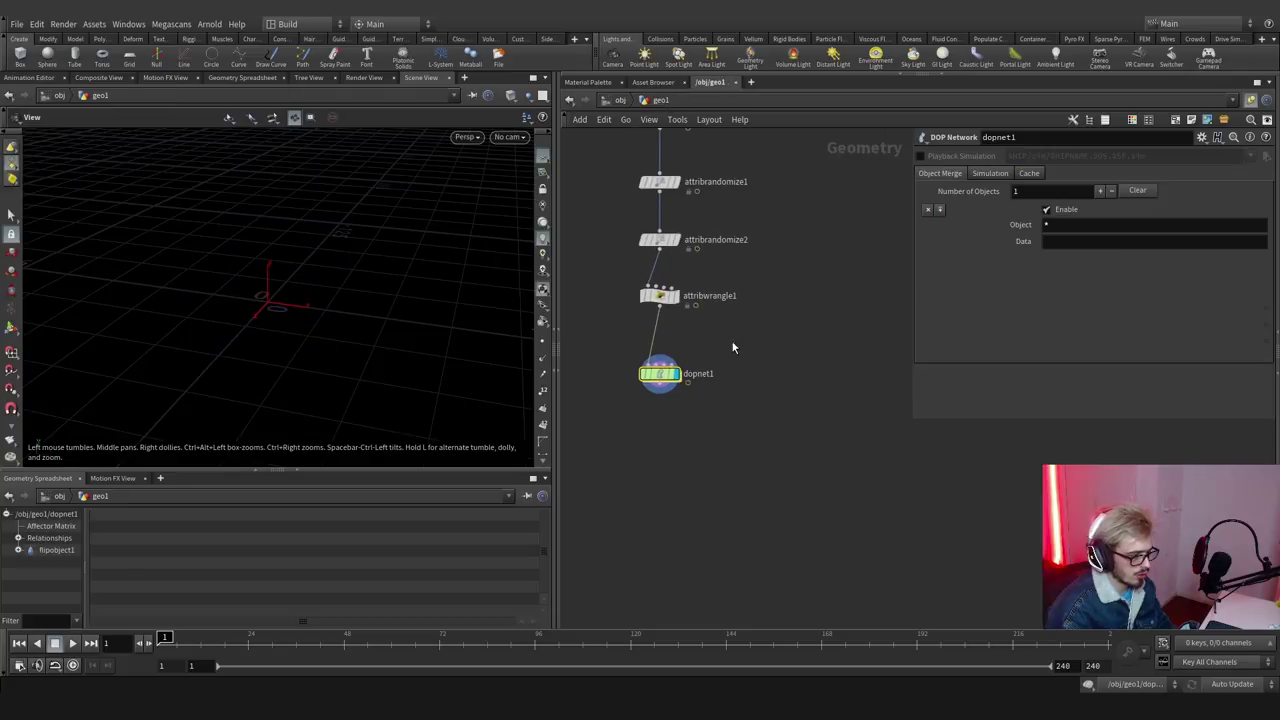
double_click(659, 378)
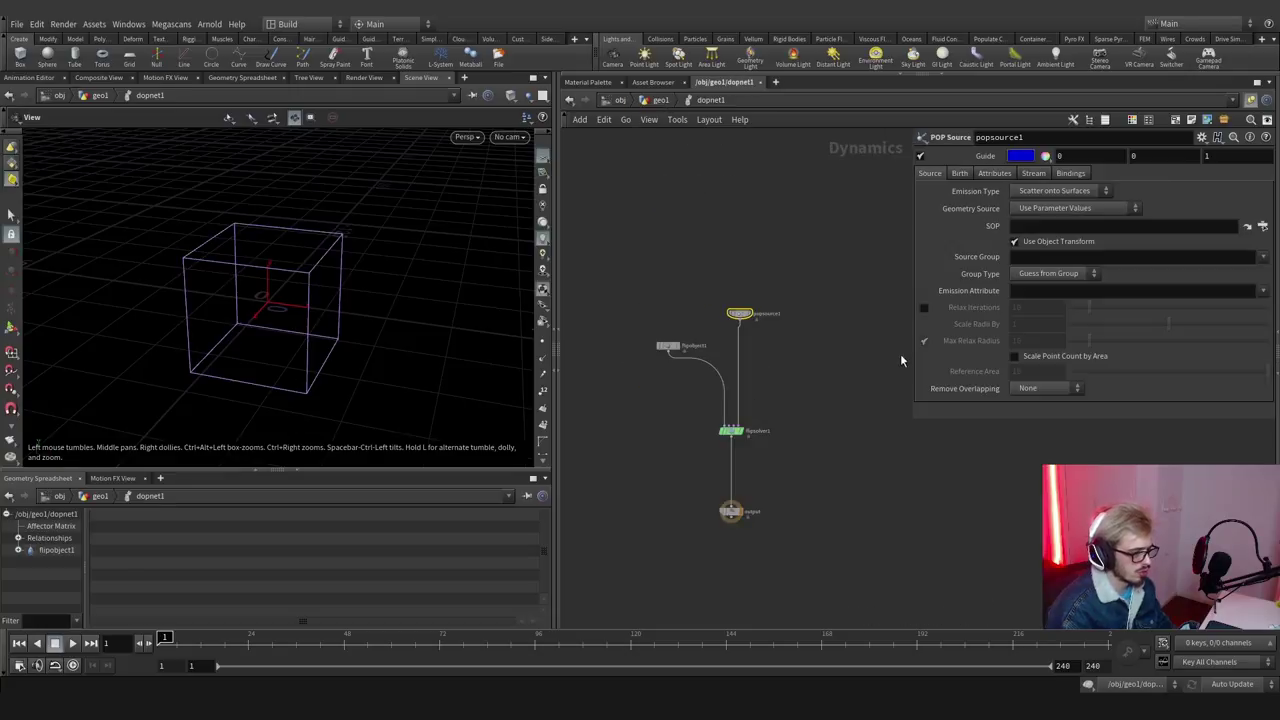
click(1075, 208)
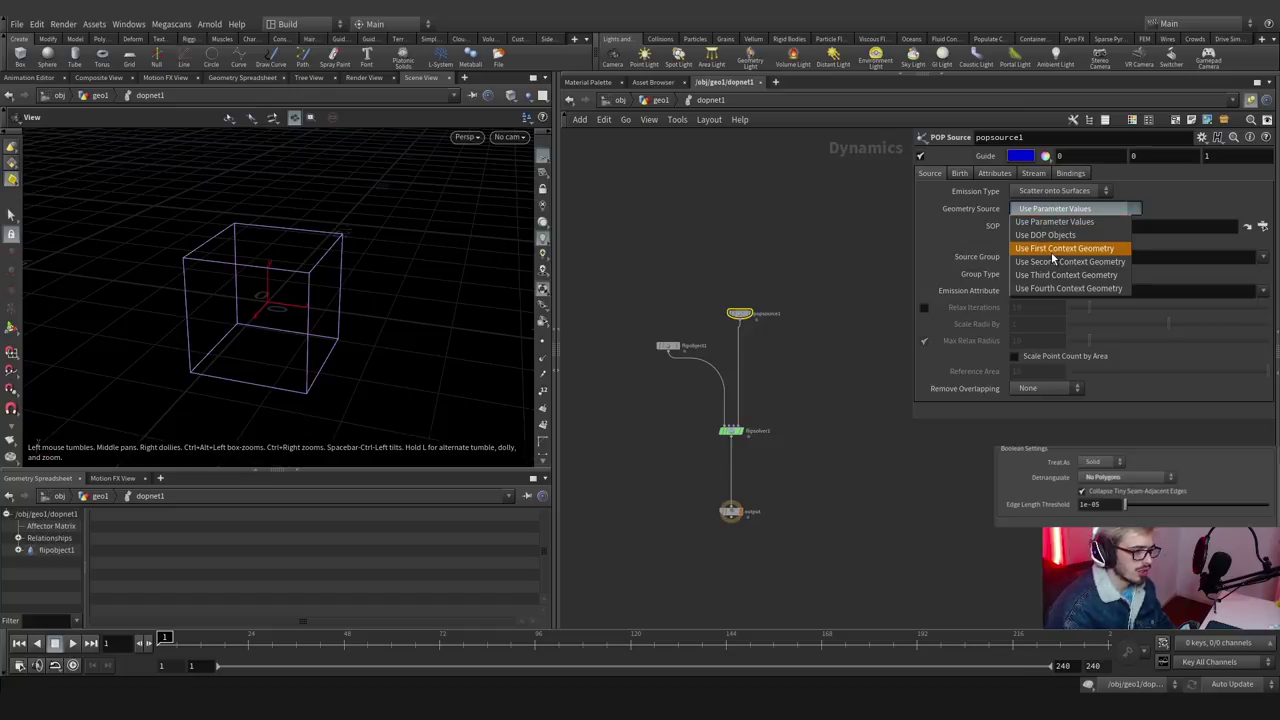
click(1065, 246)
Set the POP Source's Emission Type to All Points, play the simulation to check the emission, and return to frame 1.
click(731, 511)
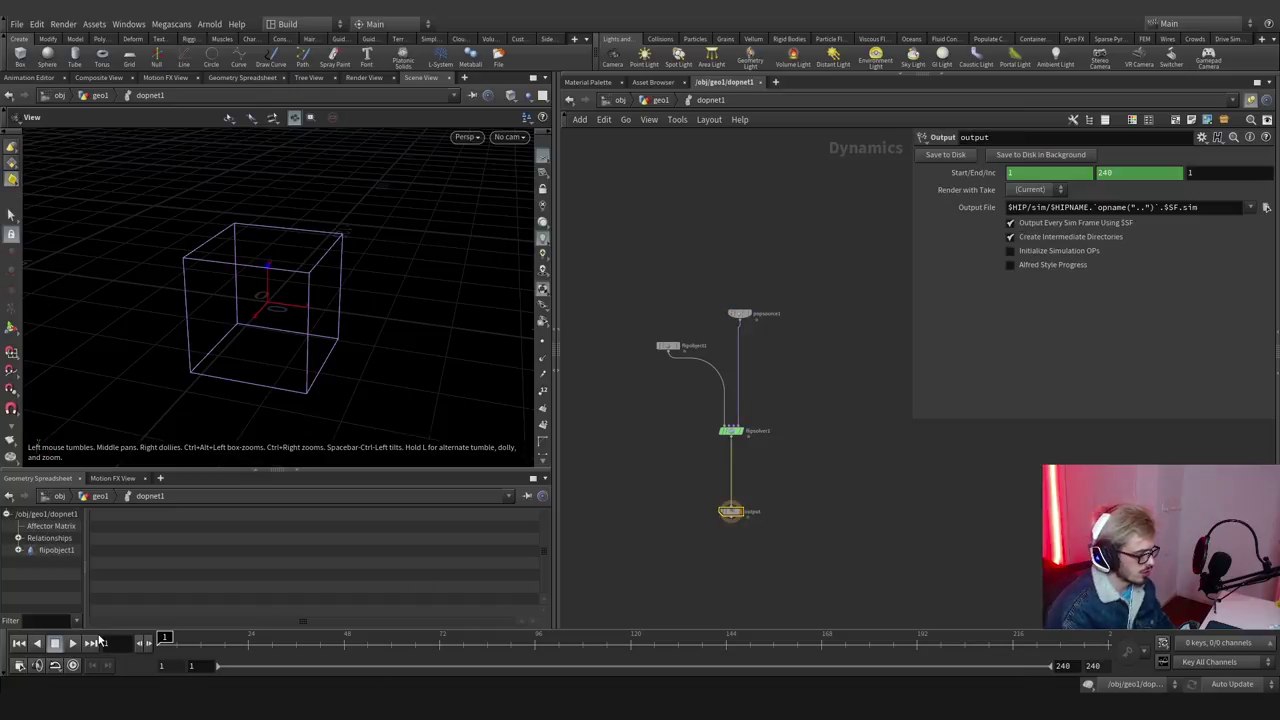
drag(238, 292, 217, 411)
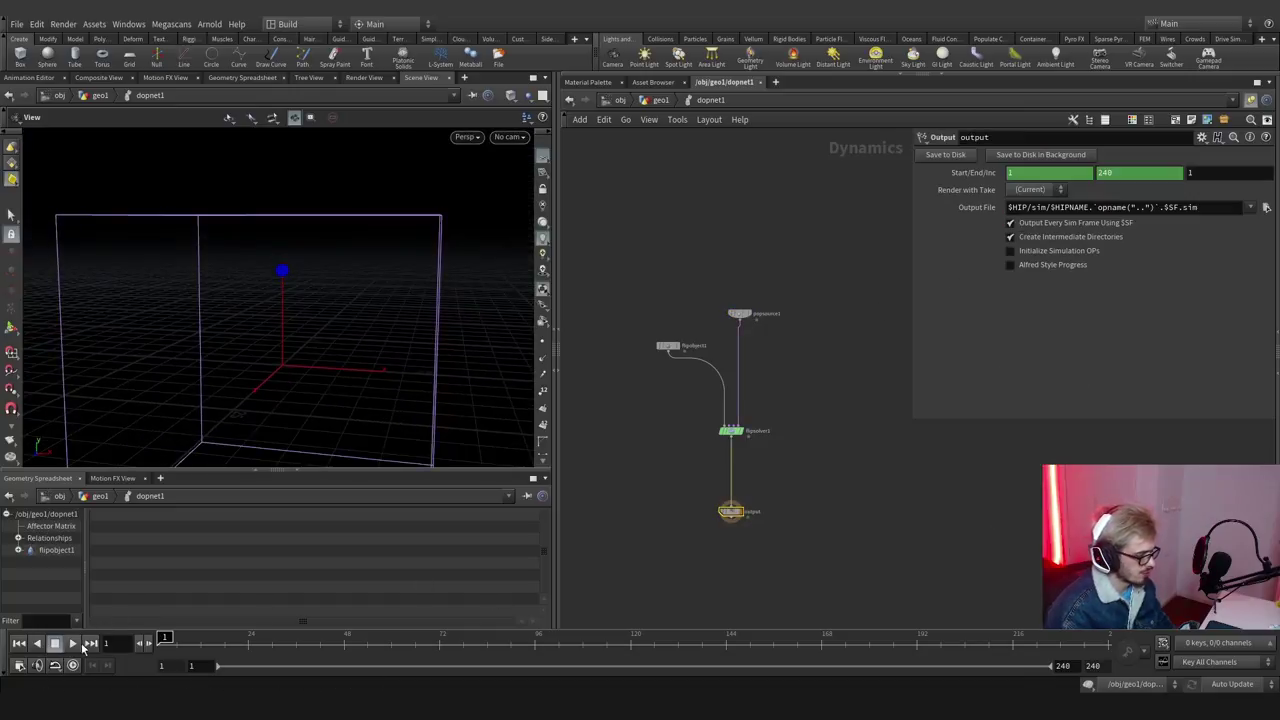
click(739, 313)
click(1062, 191)
click(1062, 205)
click(19, 643)
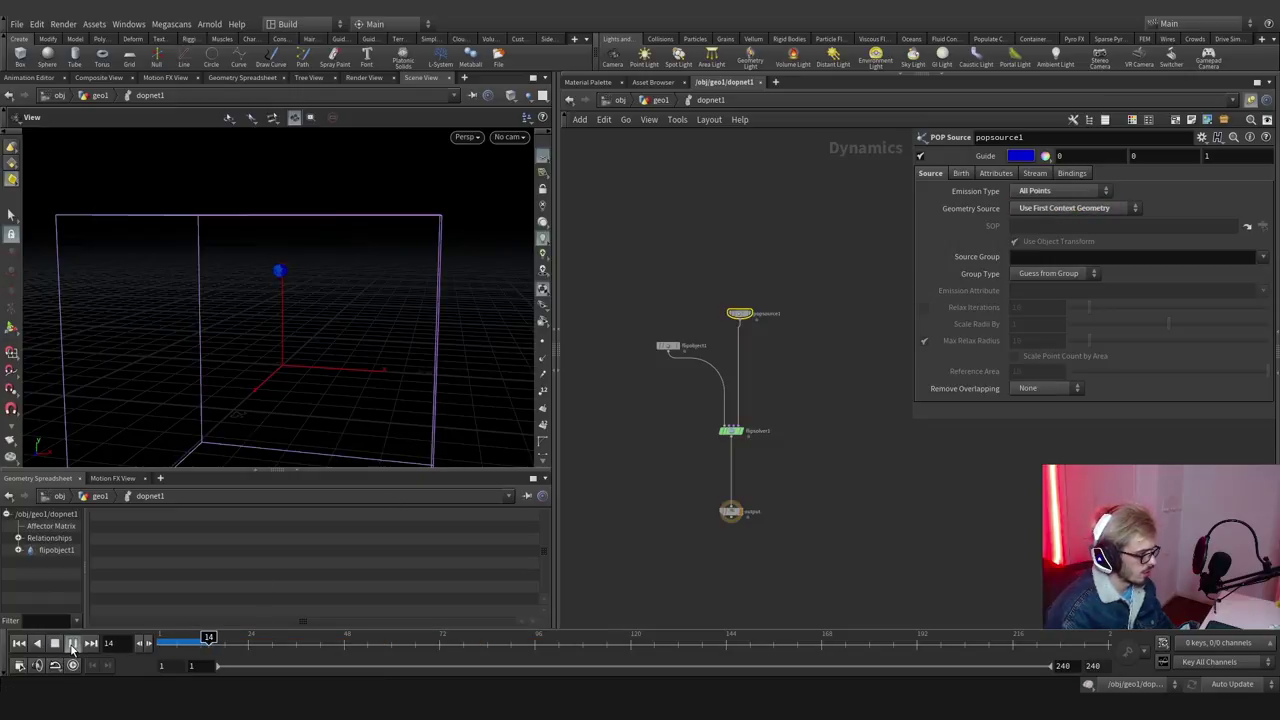
drag(287, 276, 266, 271)
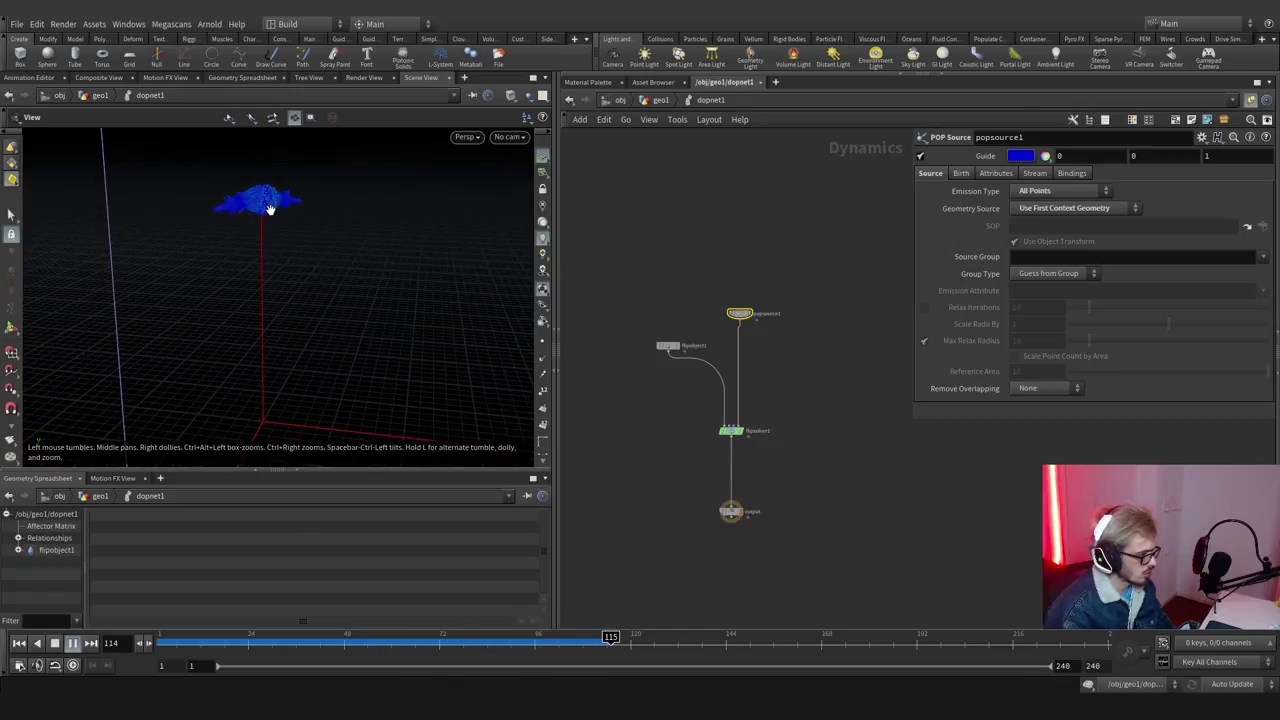
key(ctrl+Up)
Add a Gravity Force and insert it between the FLIP Solver and the output node.
key(Tab)
text(gr)
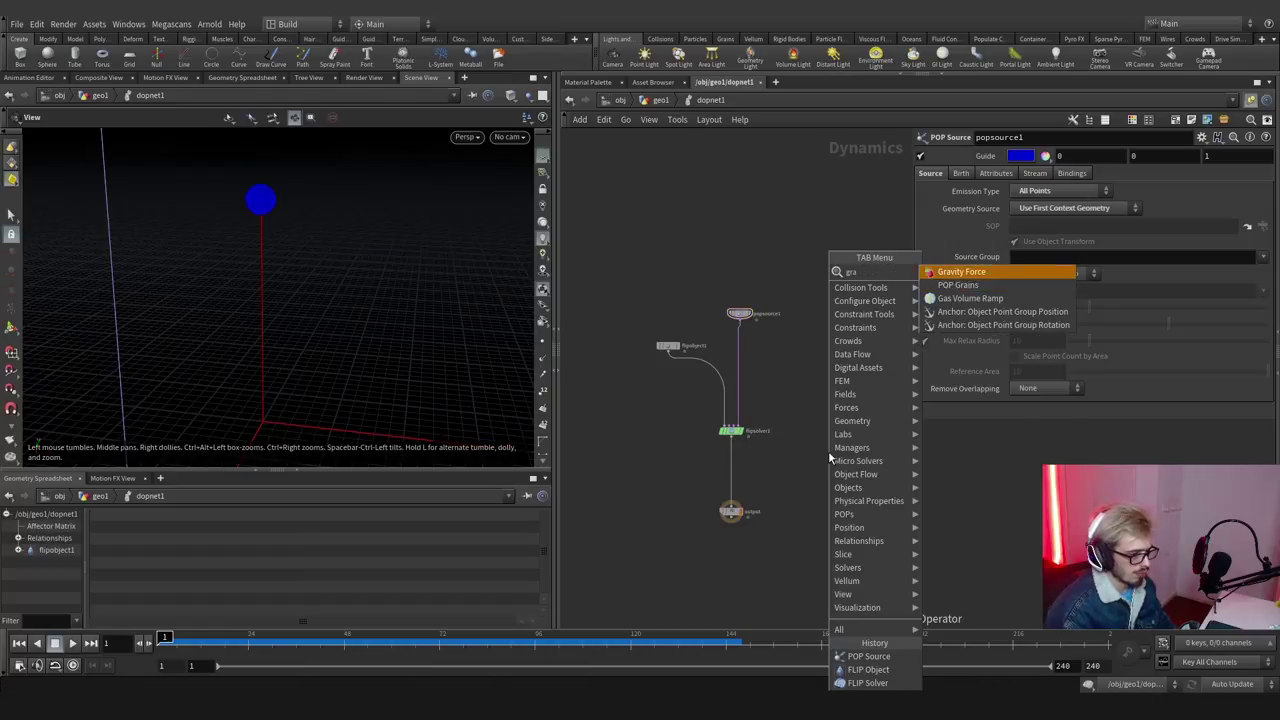
key(Return)
click(803, 461)
drag(803, 461, 711, 476)
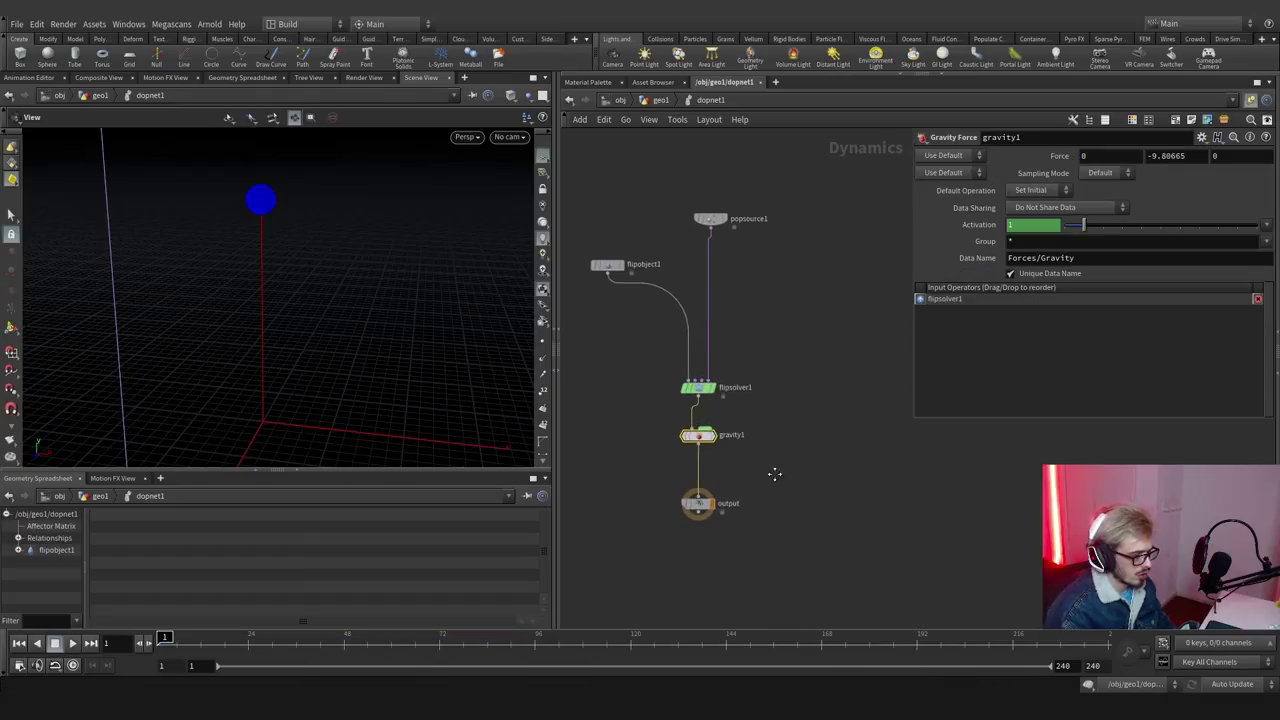
Add a Ground Plane node beside the output node.
key(Tab)
text(gro)
key(Return)
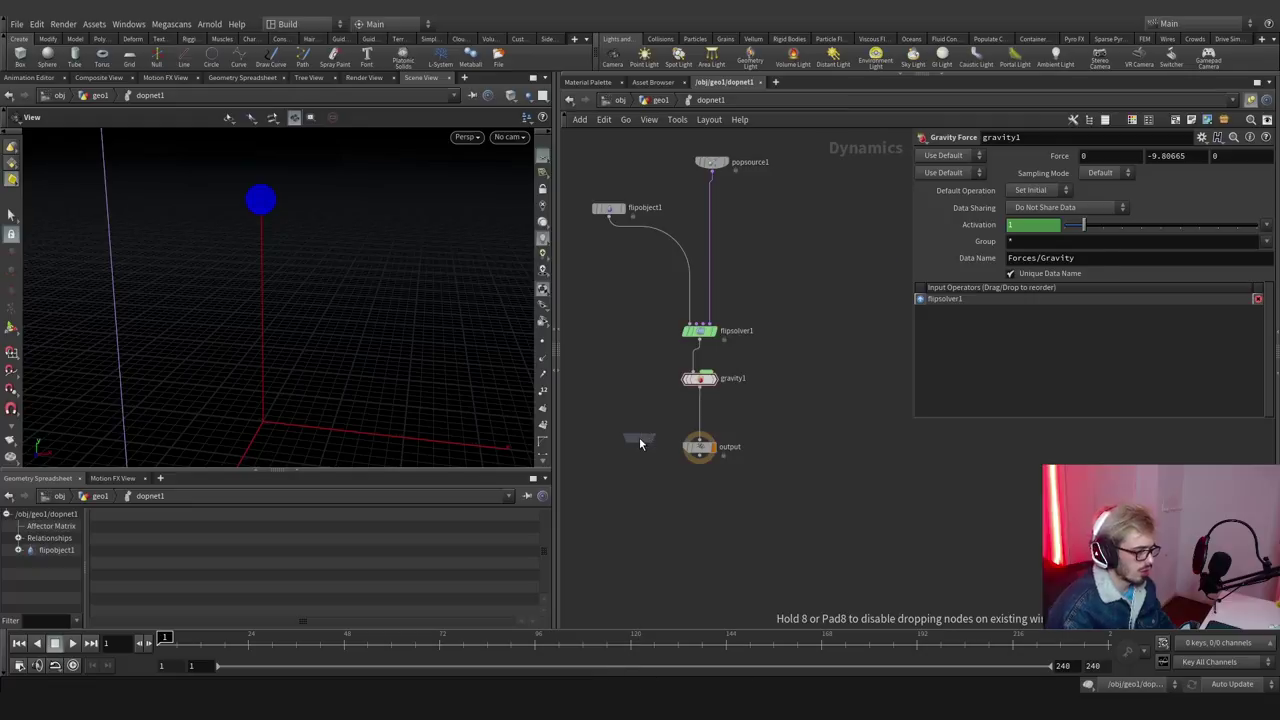
click(639, 437)
double_click(641, 440)
Insert a Merge node between the gravity and output nodes and wire the Ground Plane into it.
click(700, 100)
key(Tab)
click(653, 533)
click(653, 533)
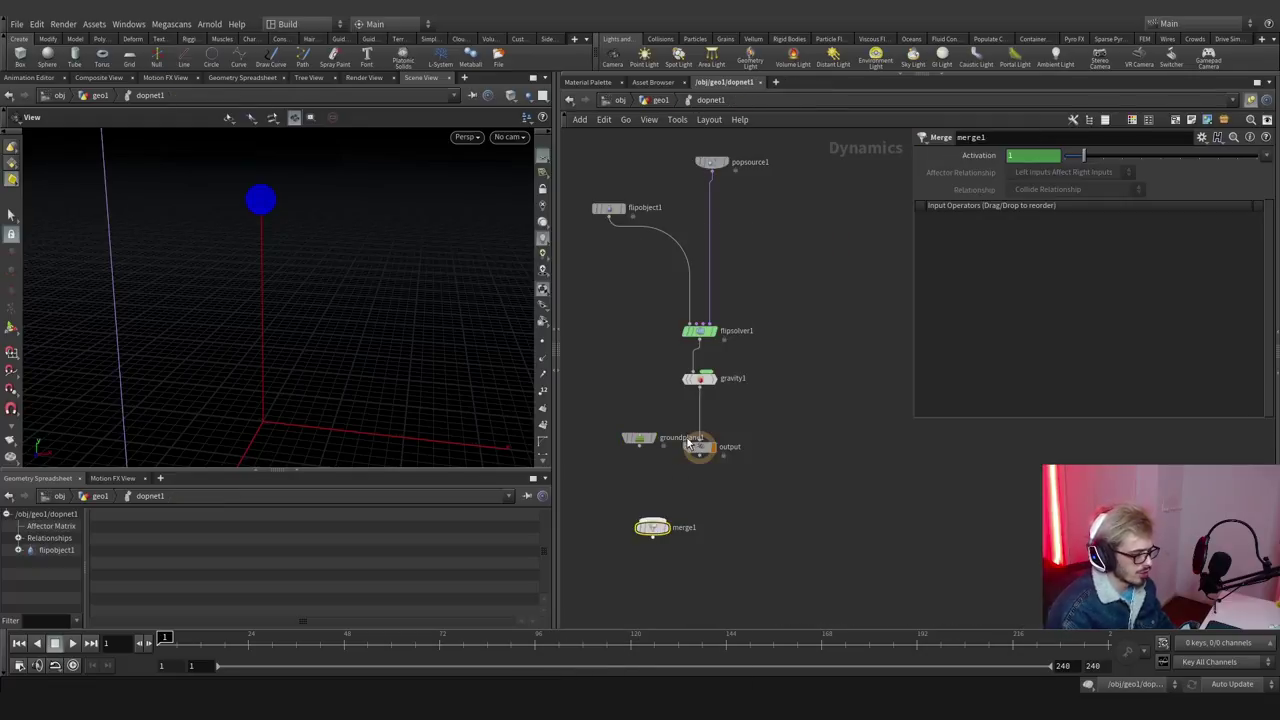
drag(645, 527, 692, 423)
click(603, 373)
click(695, 420)
mouse_move(940, 228)
mouse_down()
mouse_move(922, 229)
mouse_move(925, 215)
mouse_up()
Insert a second Merge between the Ground Plane and the first Merge, and move that branch away from the main chain.
key(Tab)
key(Return)
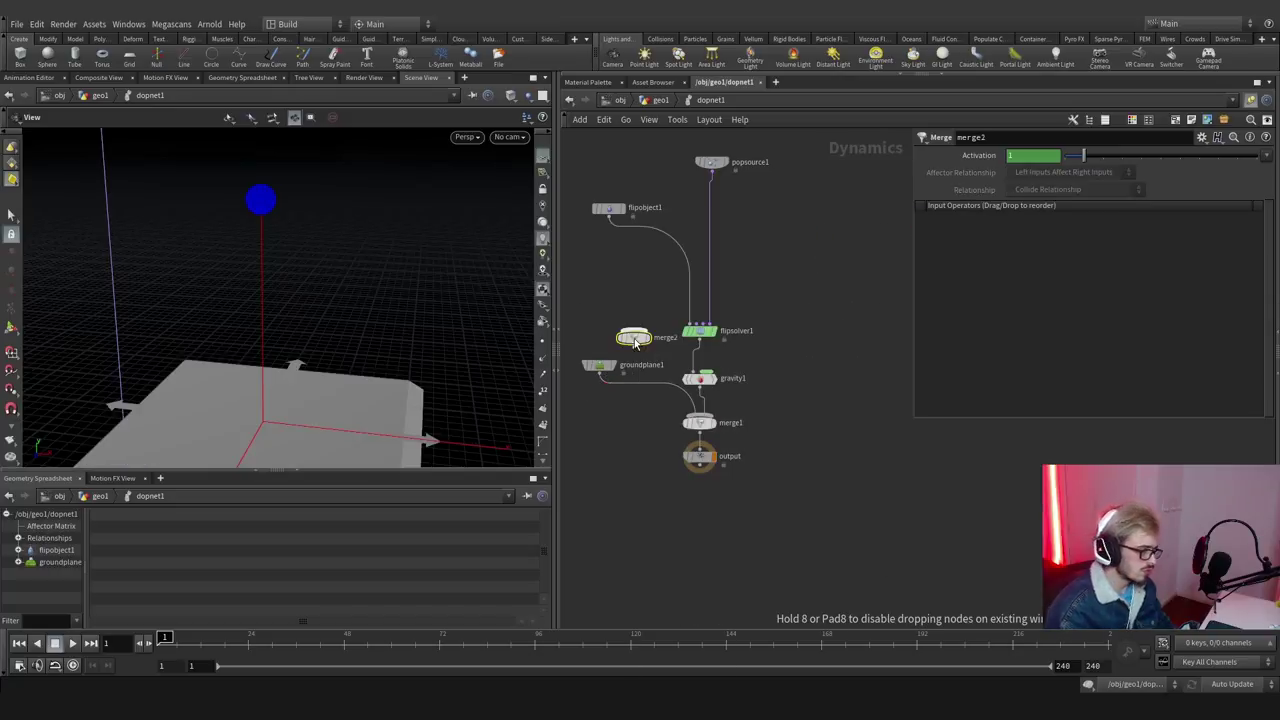
click(624, 393)
scroll(685, 347, down, 3)
drag(668, 354, 600, 333)
middle_drag(583, 313, 659, 363)
scroll(659, 365, up, 3)
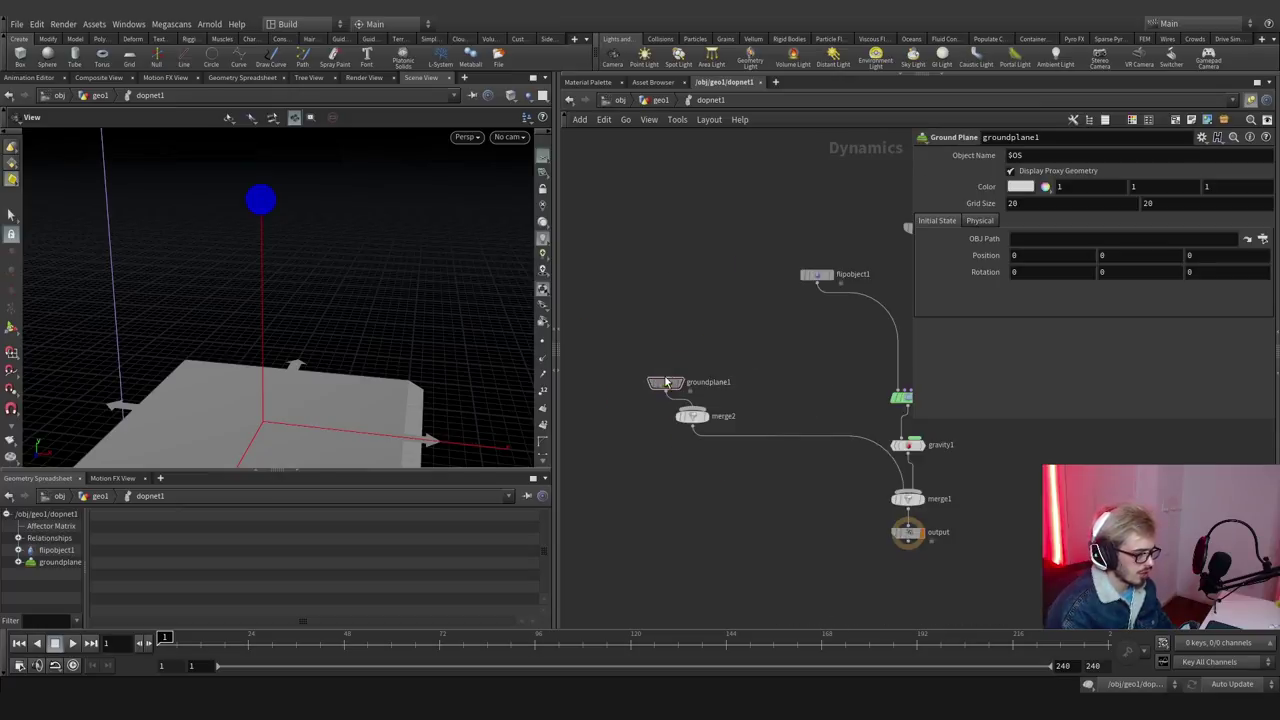
Add a Static Object next to the Ground Plane and wire it into the second Merge.
key(Tab)
text(static)
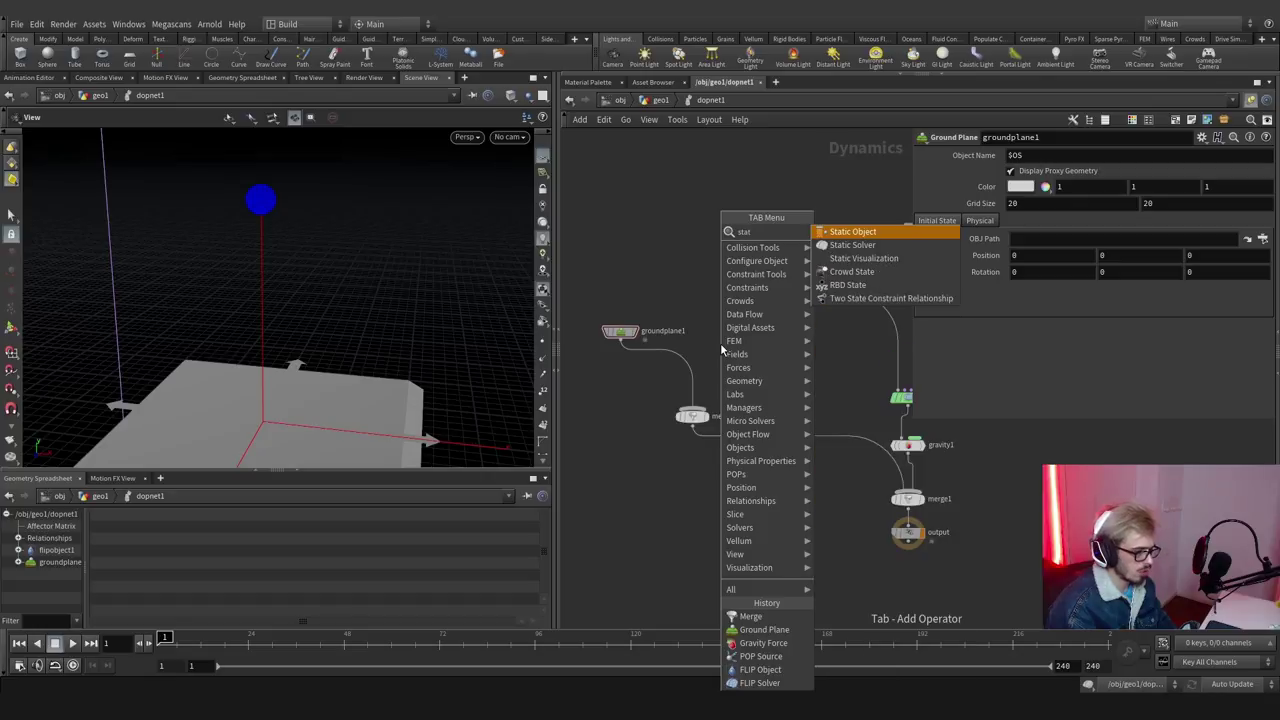
key(Return)
click(720, 343)
click(731, 338)
click(692, 409)
Align the Static Object with the Ground Plane and bypass it.
drag(784, 358, 688, 304)
drag(736, 338, 722, 337)
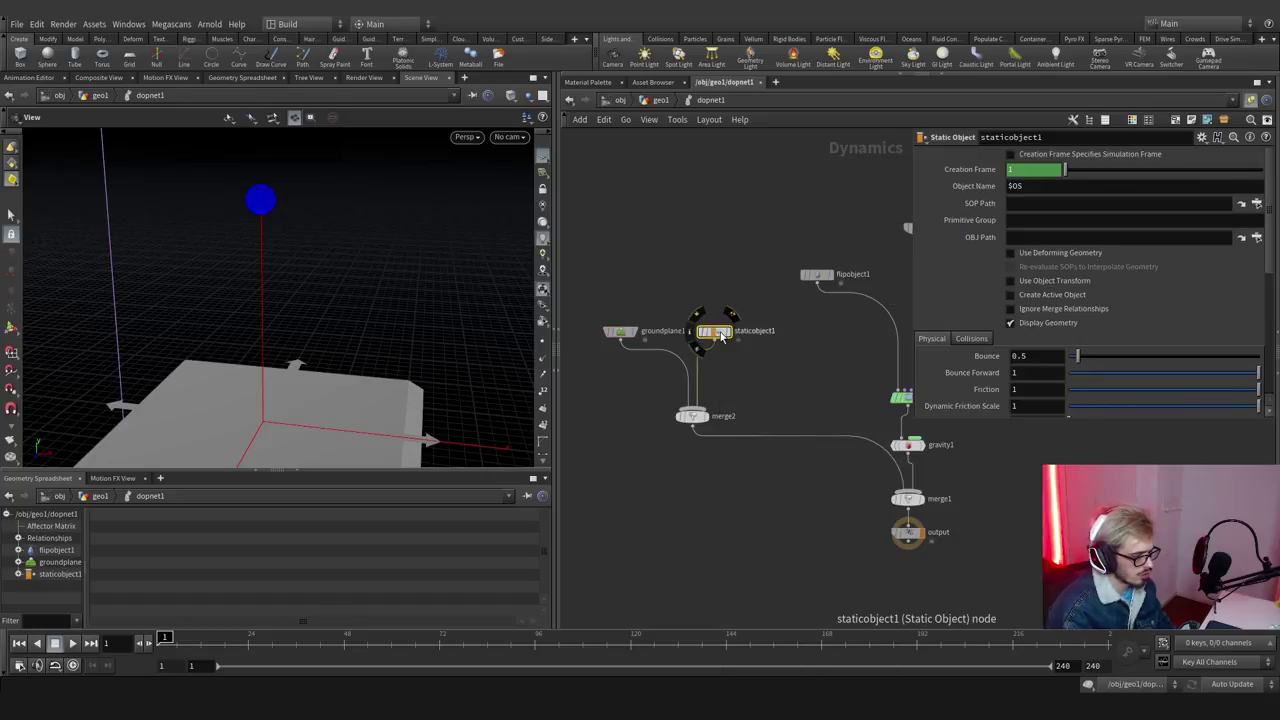
middle_drag(699, 318, 649, 299)
Spread the FLIP Object and POP Source apart and insert a POP Force between the POP Source and the FLIP Solver.
drag(652, 300, 603, 234)
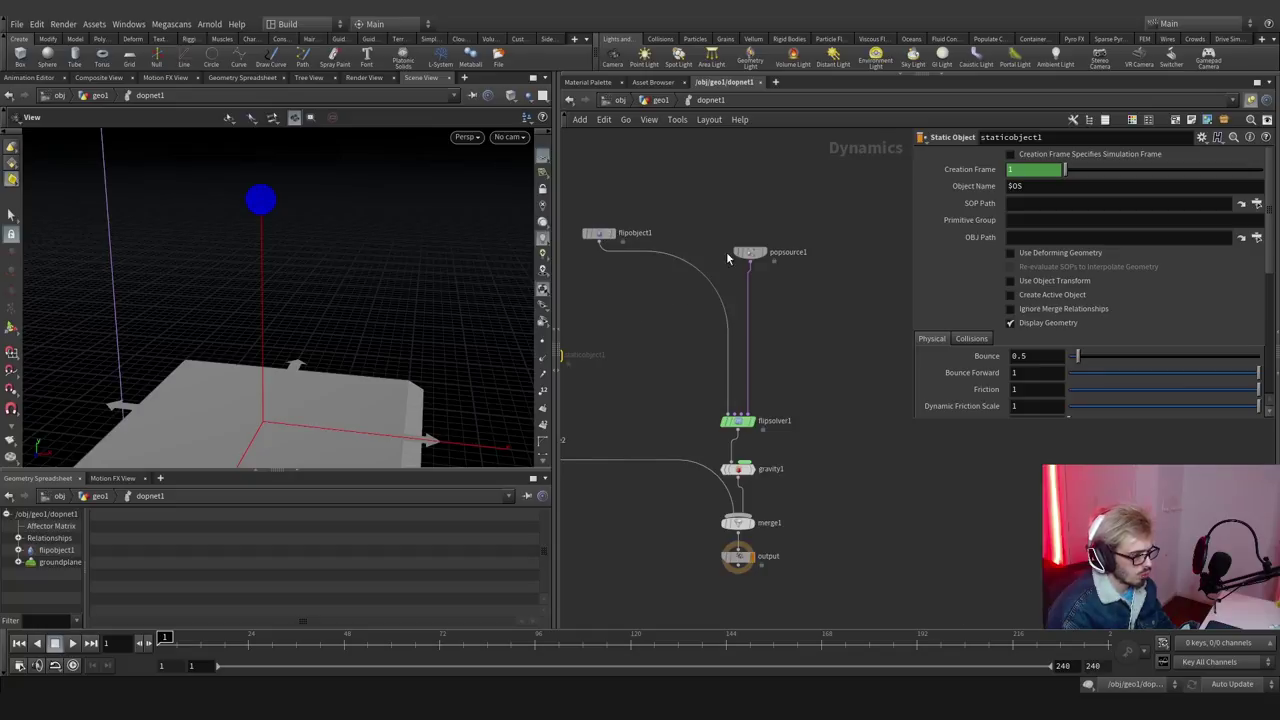
drag(750, 252, 783, 203)
key(Tab)
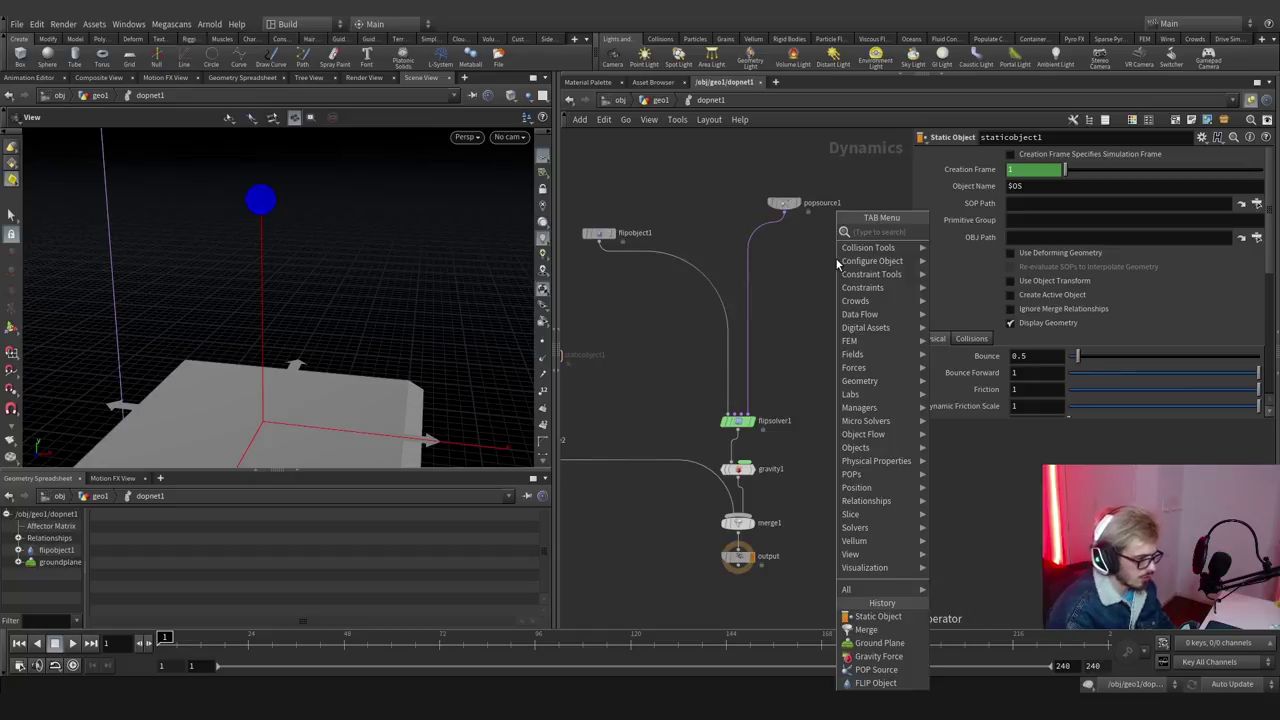
text(for)
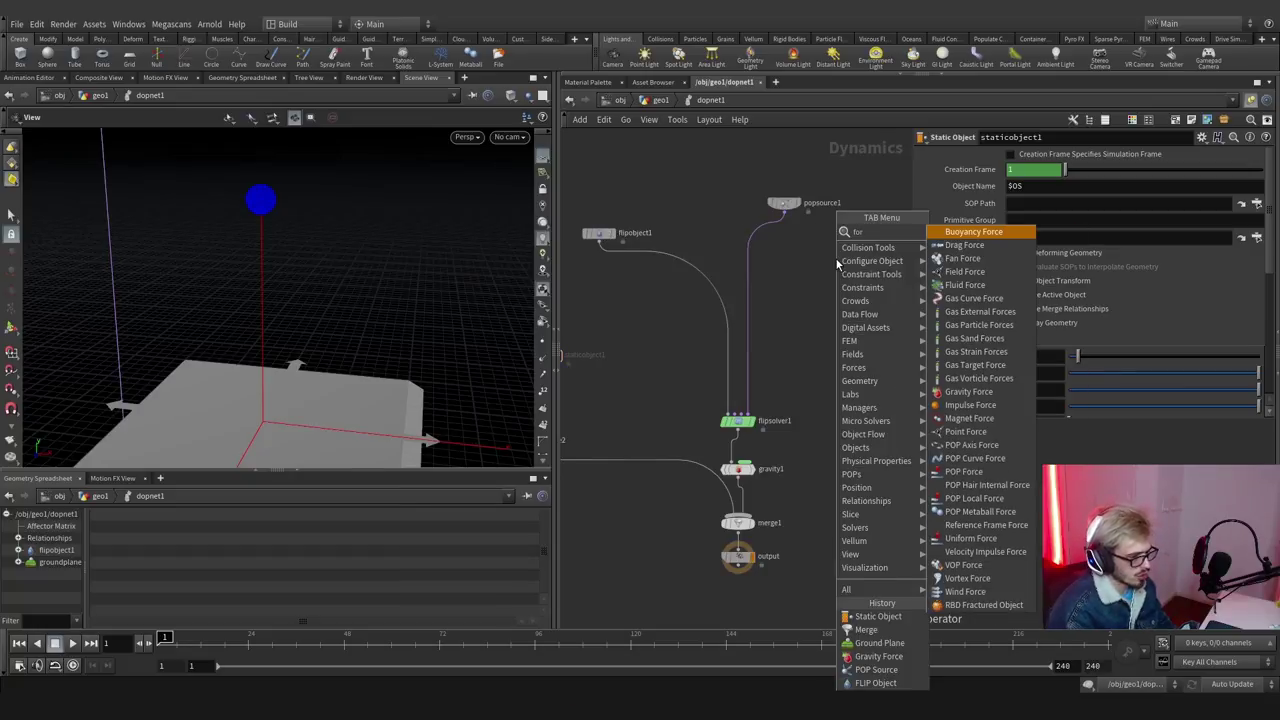
key(BackSpace)
key(BackSpace)
key(BackSpace)
text(pop)
key(Return)
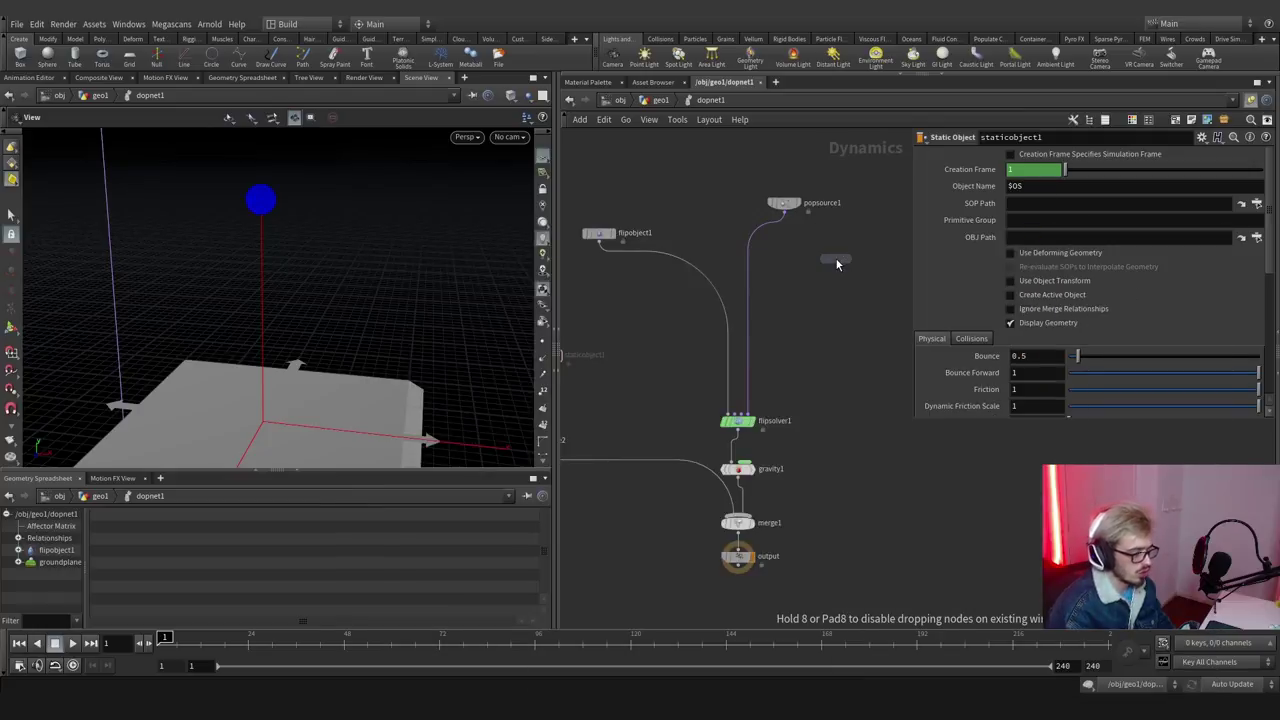
click(760, 225)
drag(760, 225, 786, 250)
scroll(827, 268, down, 3)
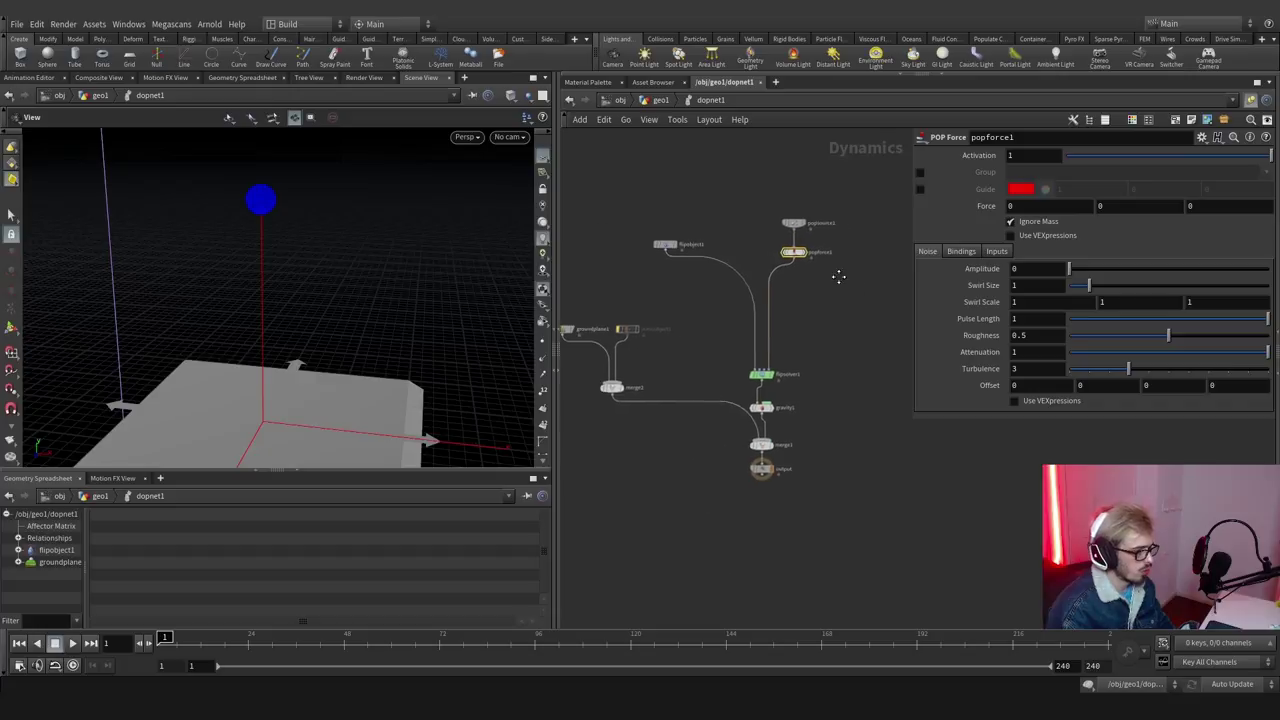
Play the simulation from frame 1 and examine how the fluid falls toward the ground plane.
click(71, 643)
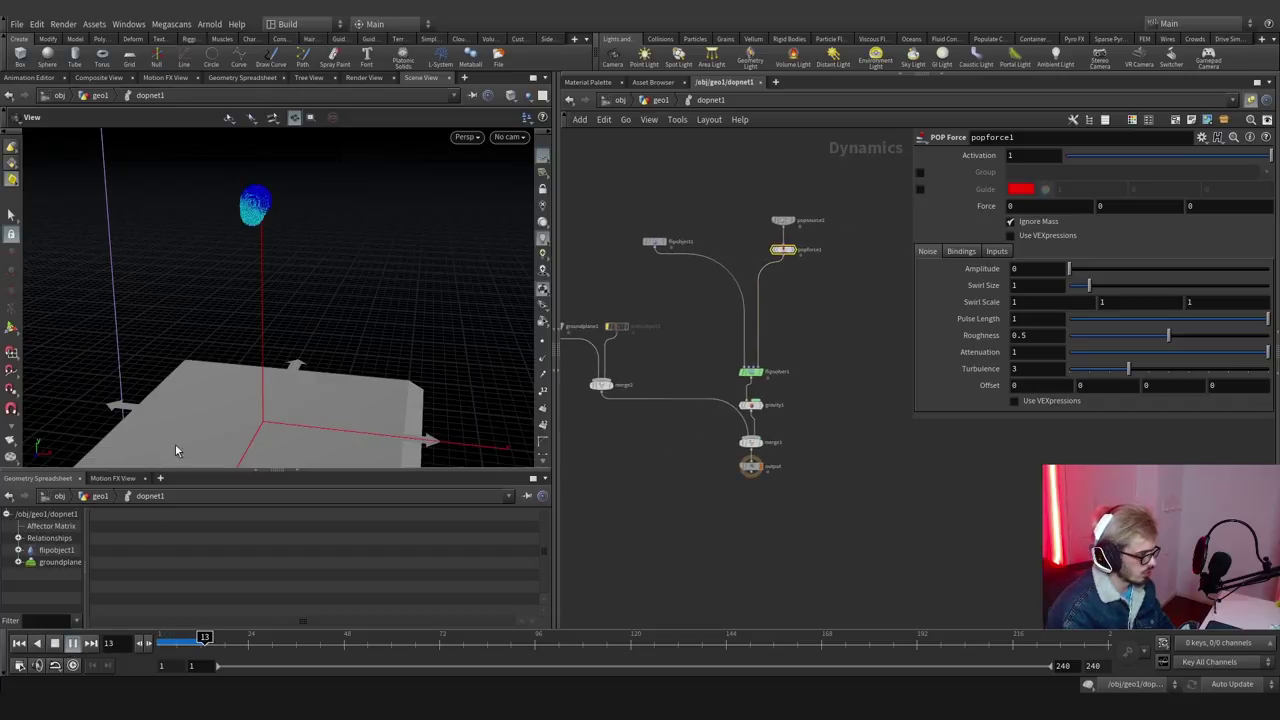
drag(245, 308, 243, 251)
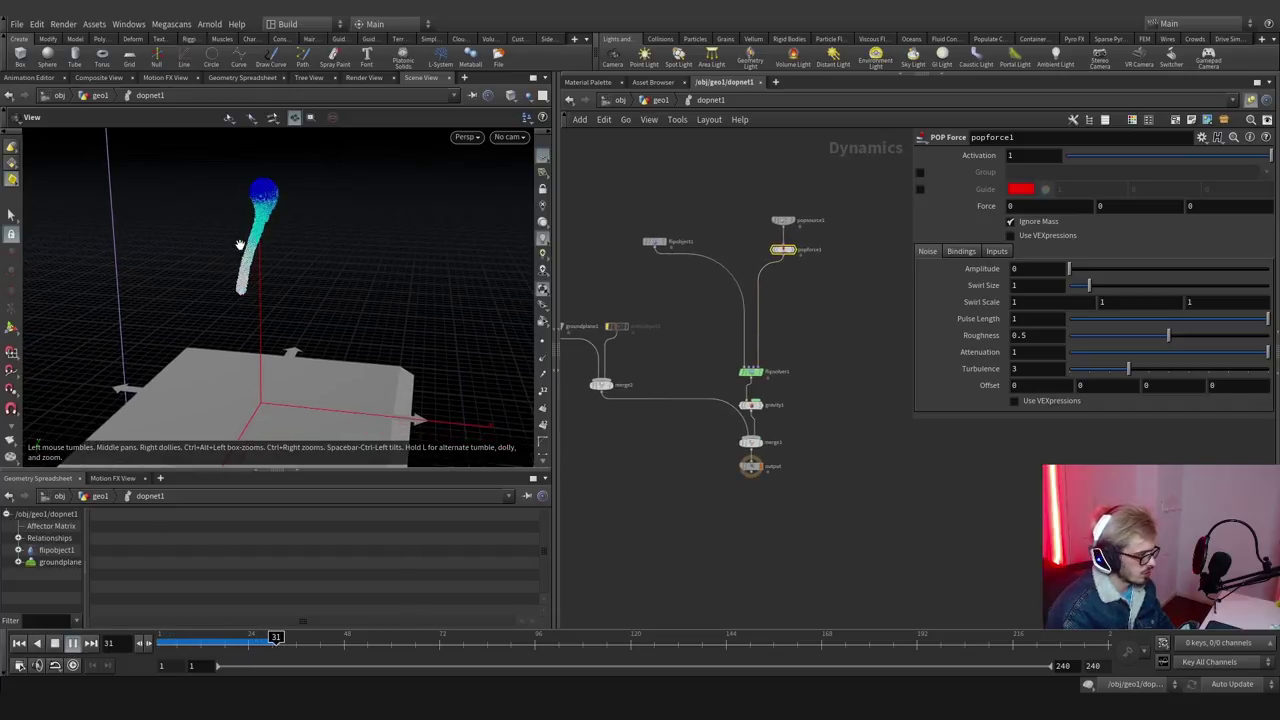
Examine how the fluid splashes on the ground plane, stop the playback and return to the start of the timeline.
drag(257, 309, 246, 250)
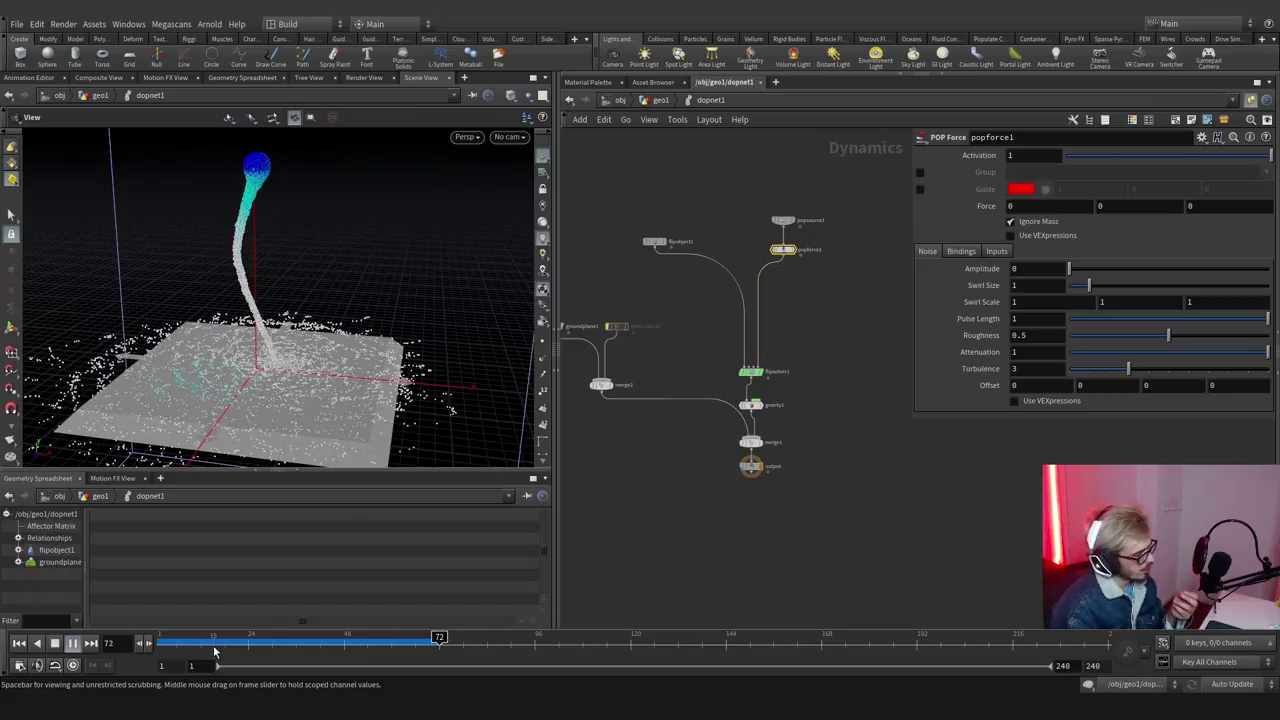
key(Escape)
click(167, 642)
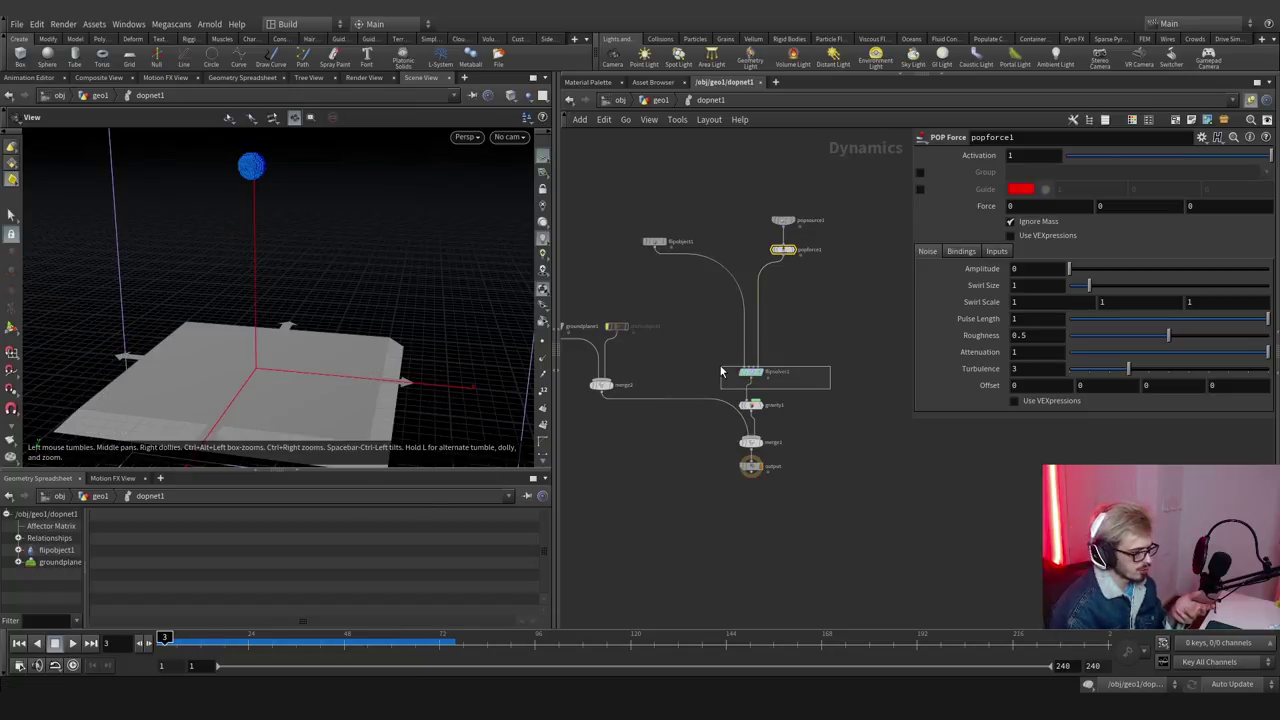
Turn on Age Particles in the FLIP Solver's particle motion behavior settings.
click(748, 372)
click(970, 158)
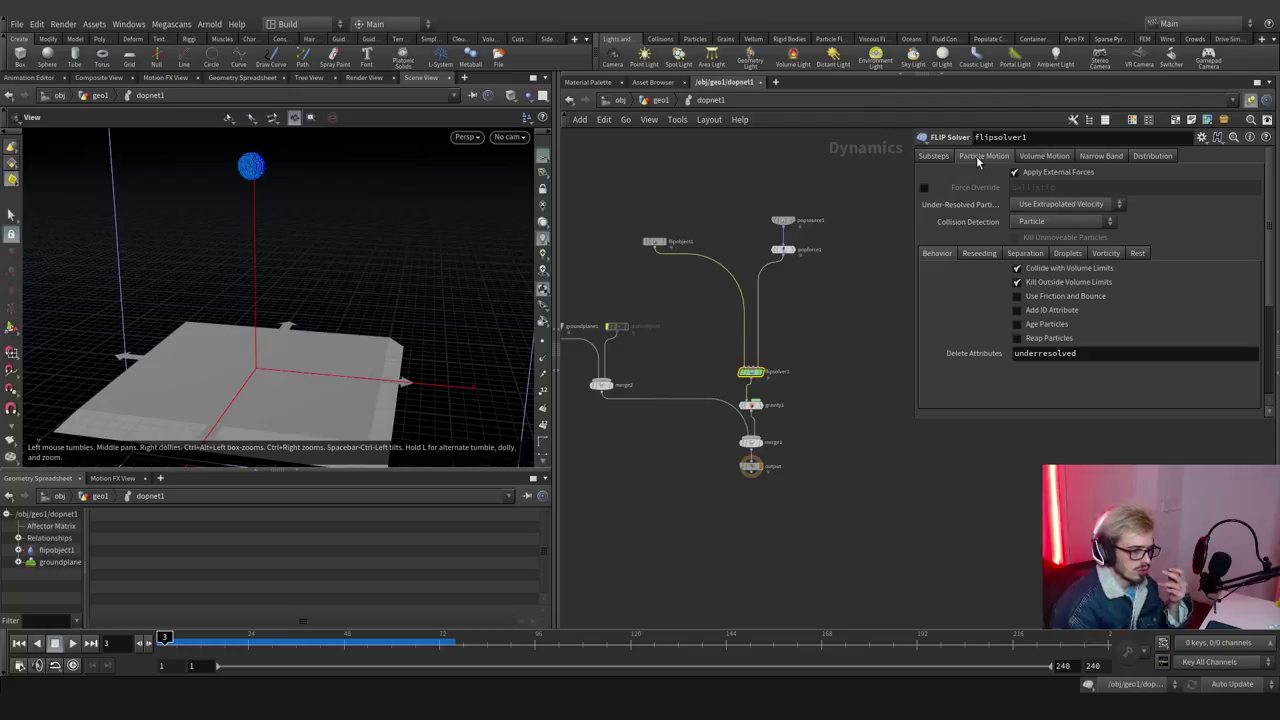
click(1018, 325)
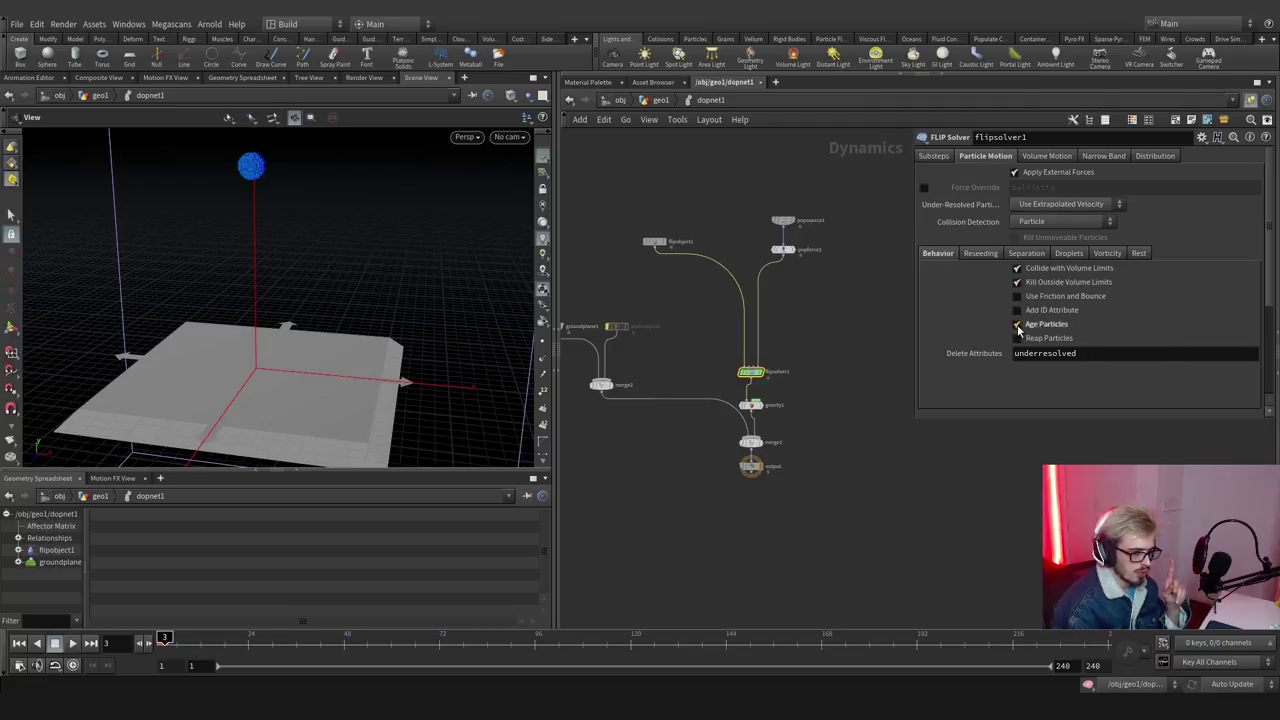
Enable Viscosity and Density by Attribute in the FLIP Solver's volume motion settings and restart the simulation from frame 1.
click(1040, 156)
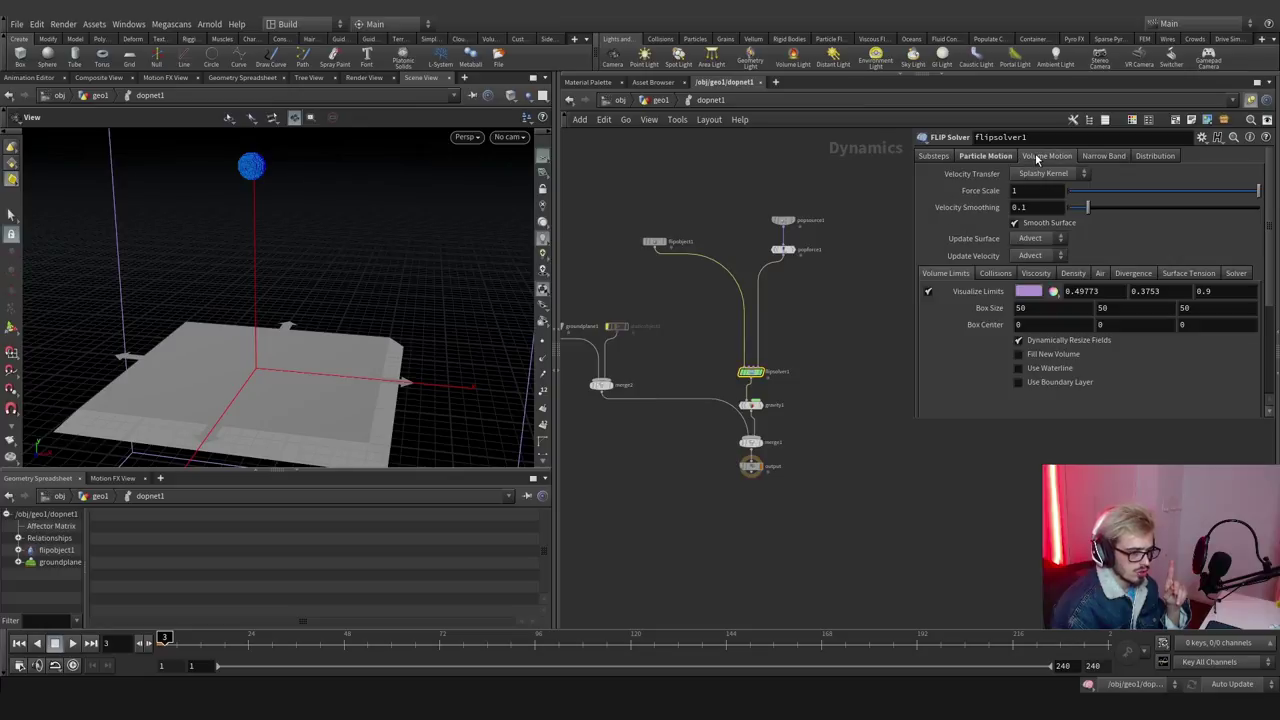
click(1034, 274)
click(1030, 290)
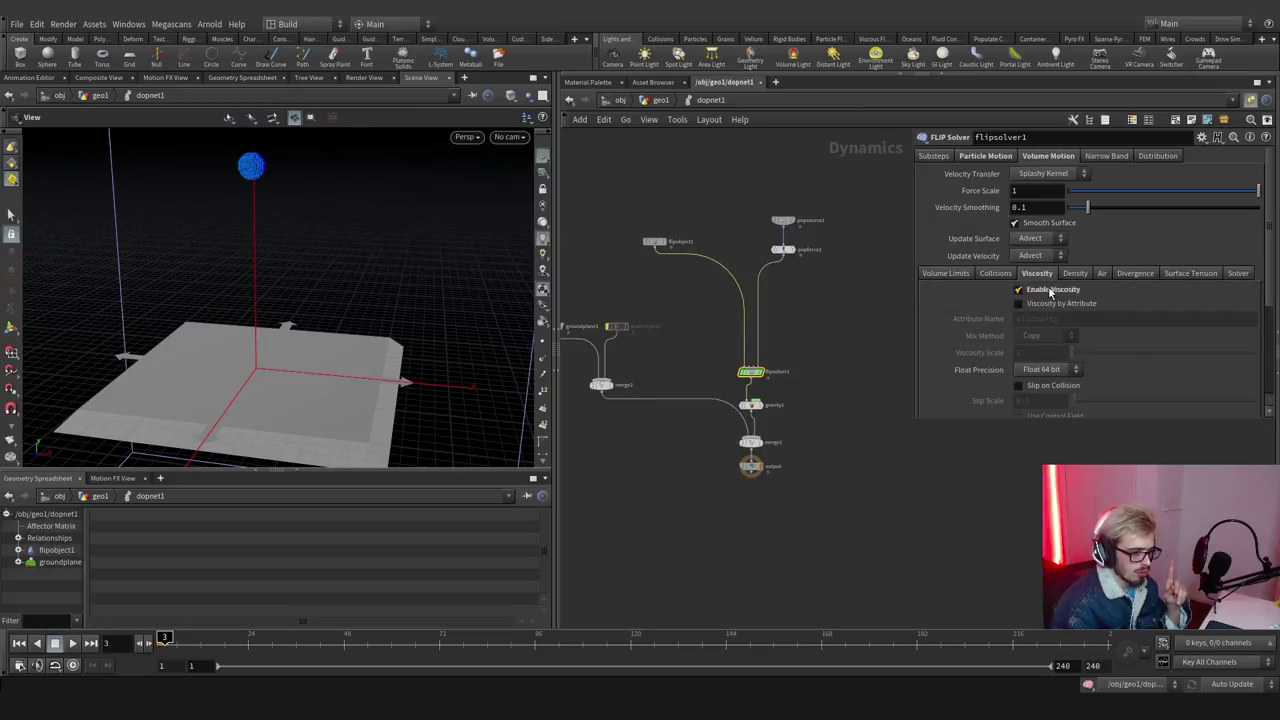
click(1074, 276)
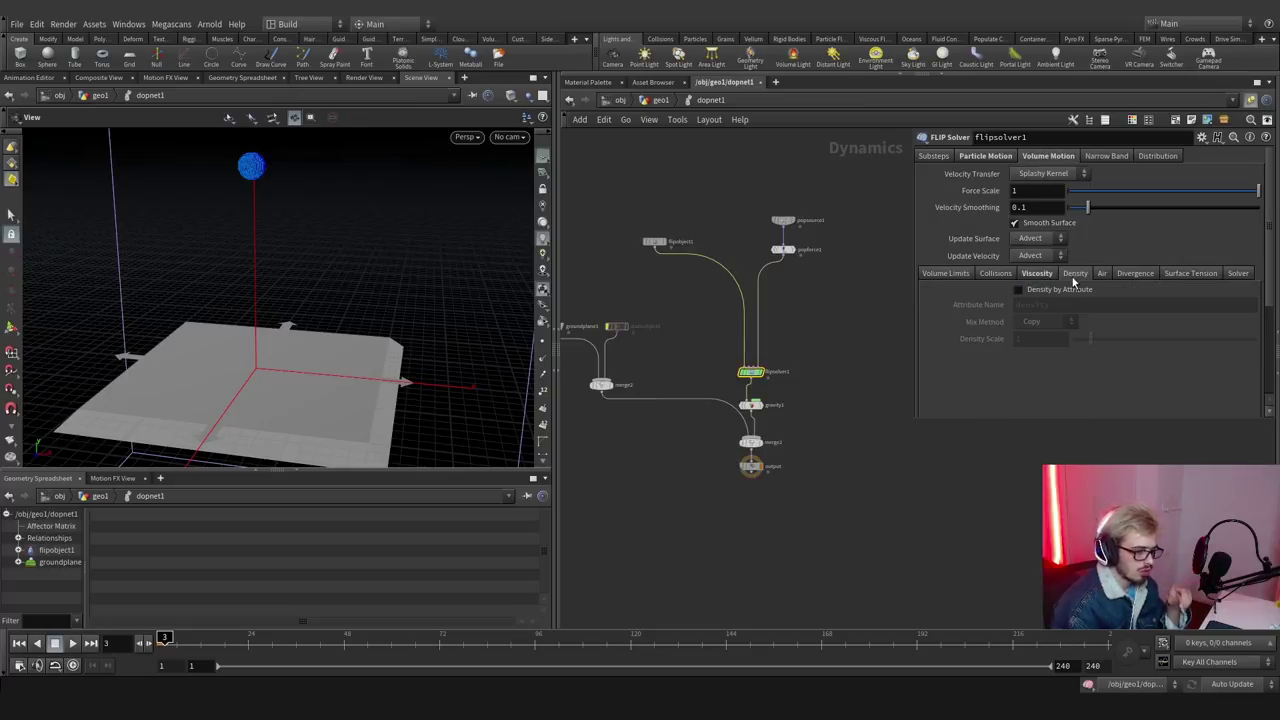
click(1066, 291)
click(155, 637)
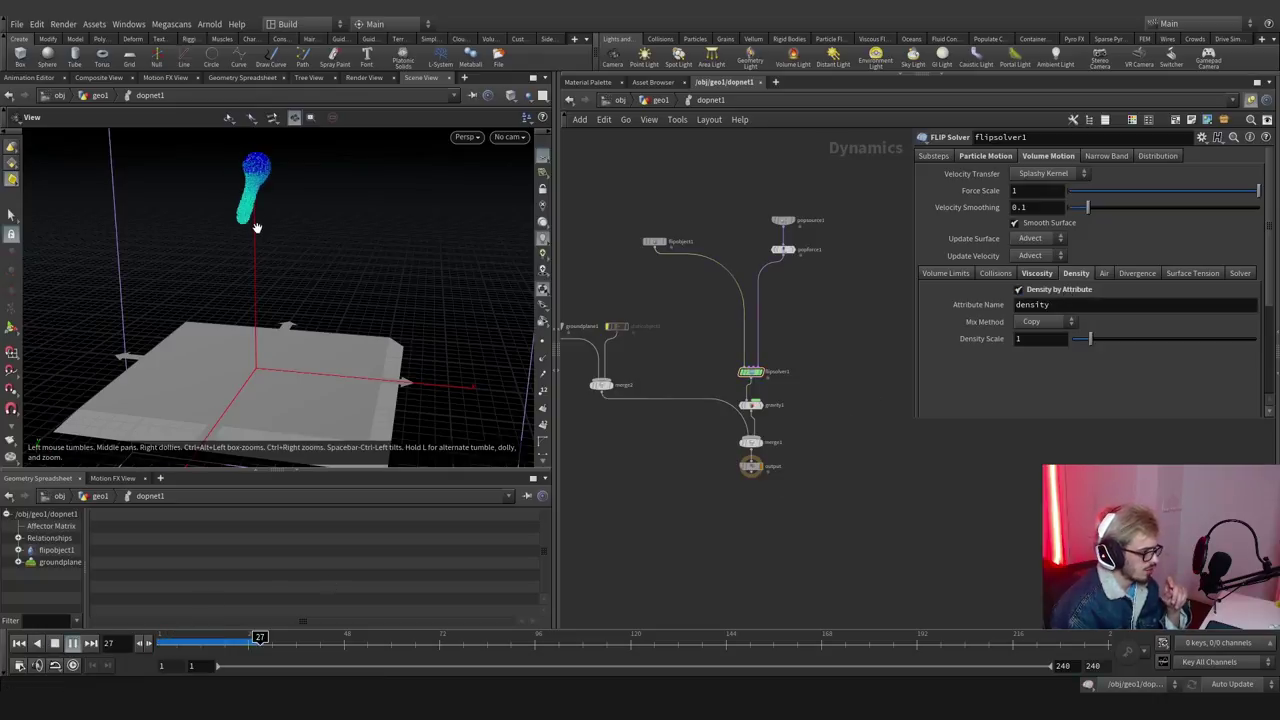
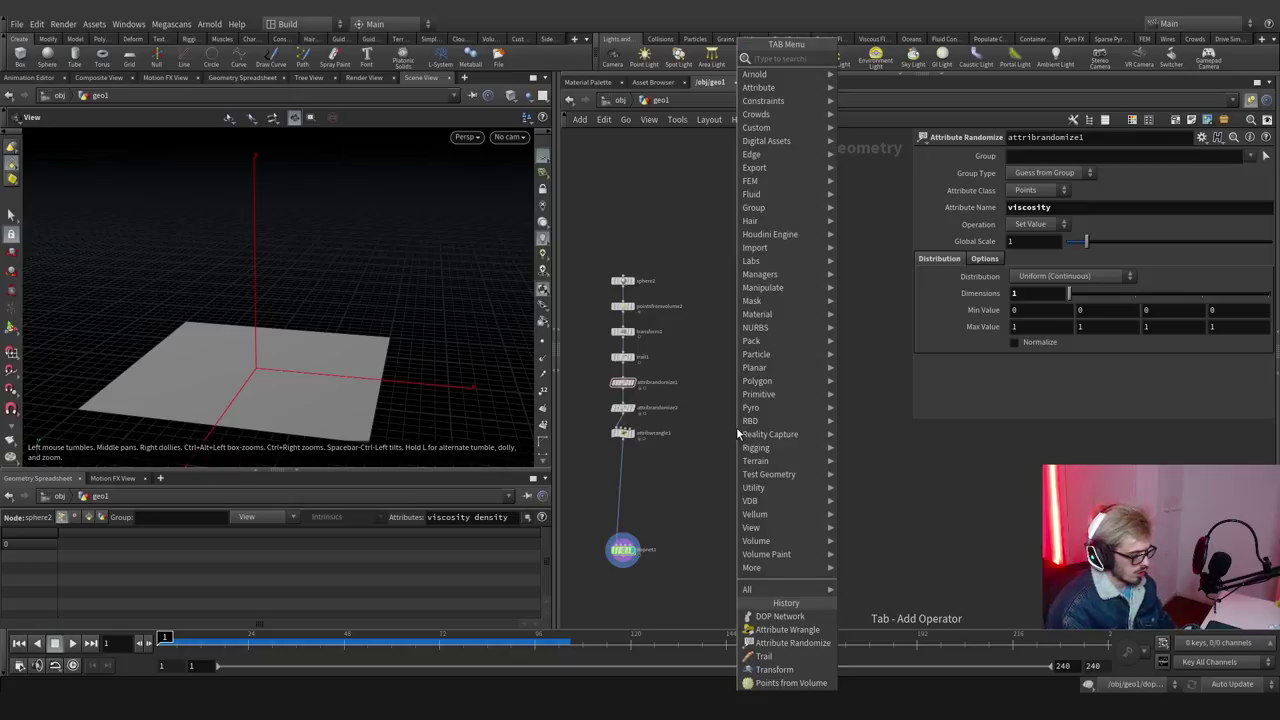
Add a Tube node beside the sphere chain in geo1 and orient it along the Z axis.
text(tube)
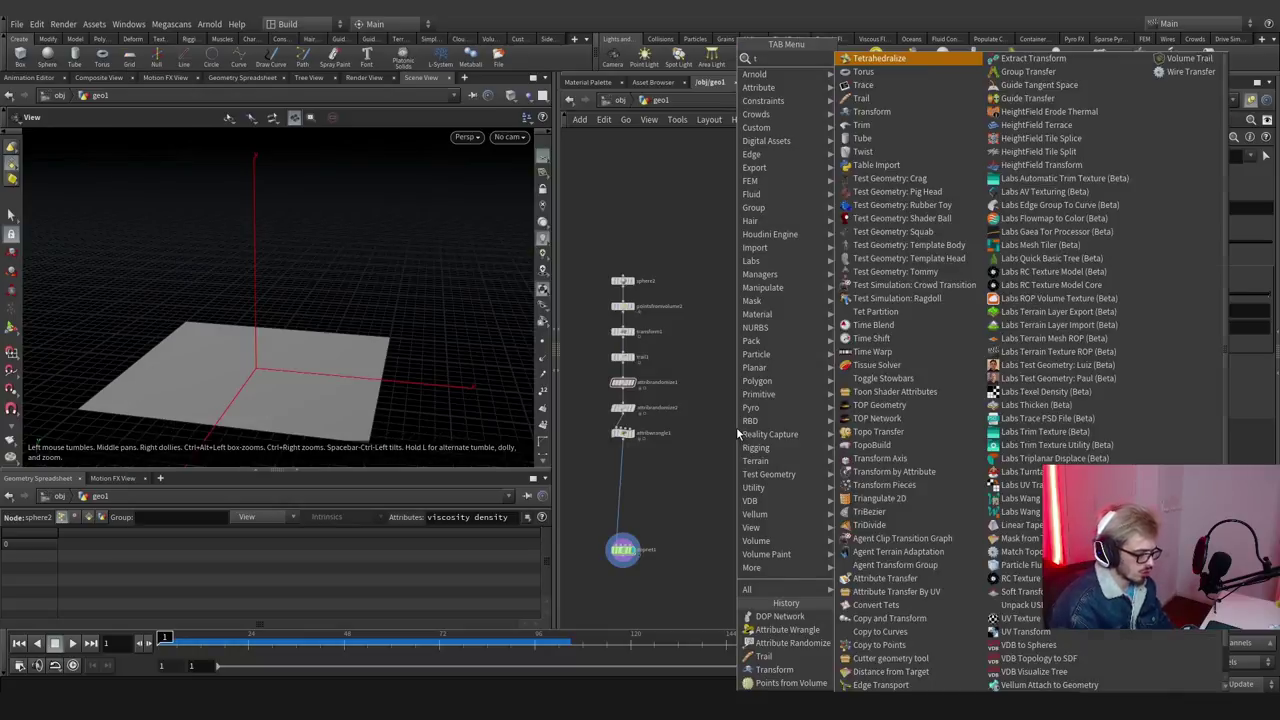
key(Return)
click(754, 423)
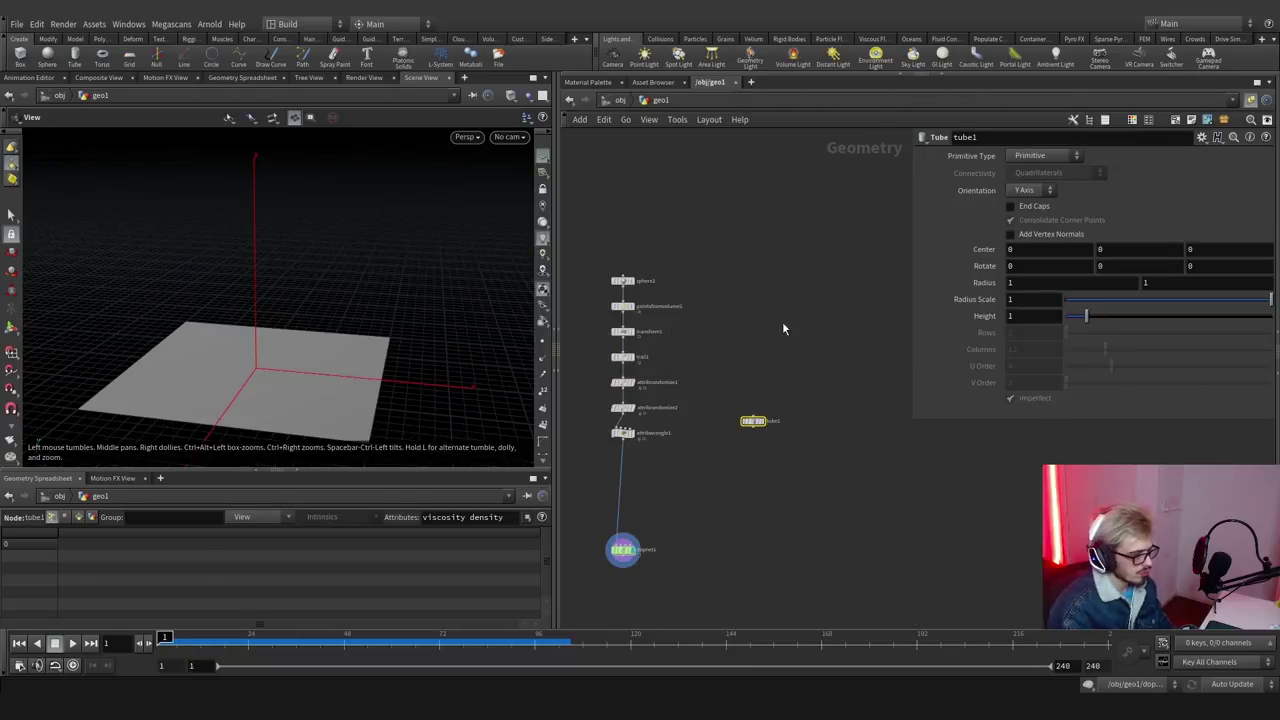
key(f)
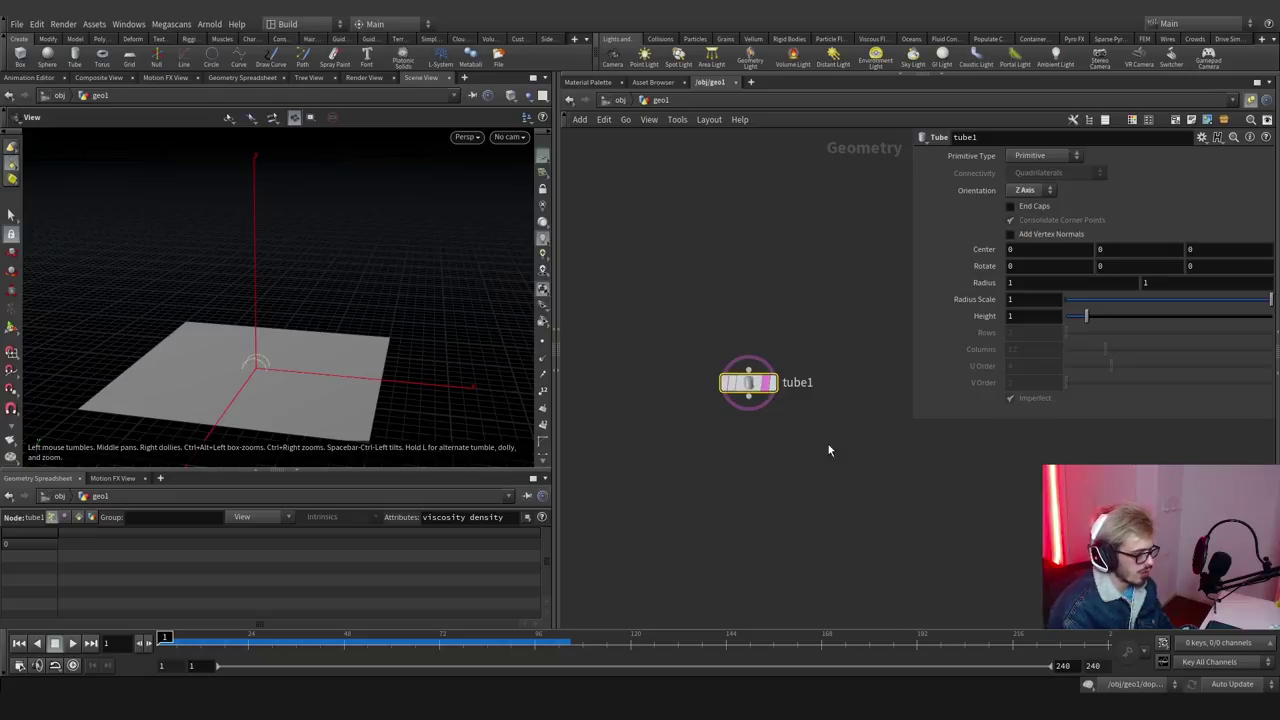
Stretch the tube to a height of about 14.5 in the viewport and display it.
click(13, 326)
drag(237, 397, 97, 505)
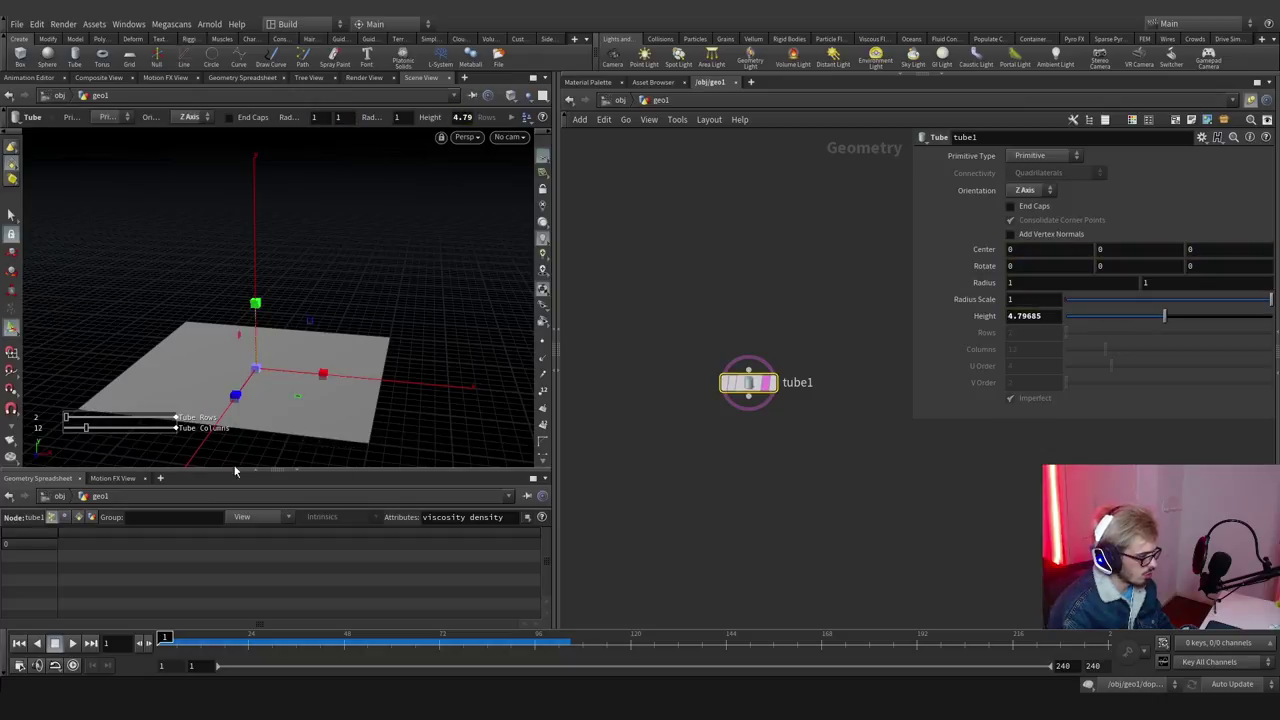
click(771, 383)
alt+drag(300, 300, 364, 362)
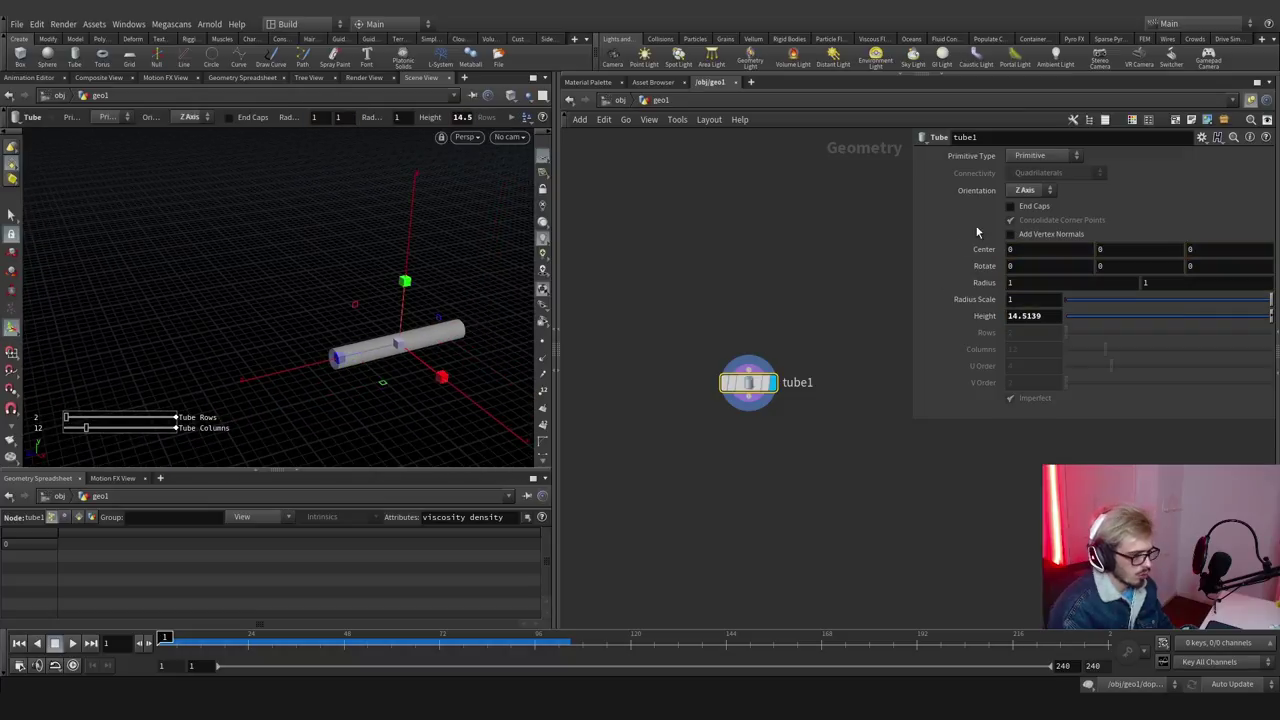
Add a Merge node below the tube, duplicate the tube beside it and wire both tubes into the Merge.
key(Tab)
text(merge)
key(Return)
click(755, 452)
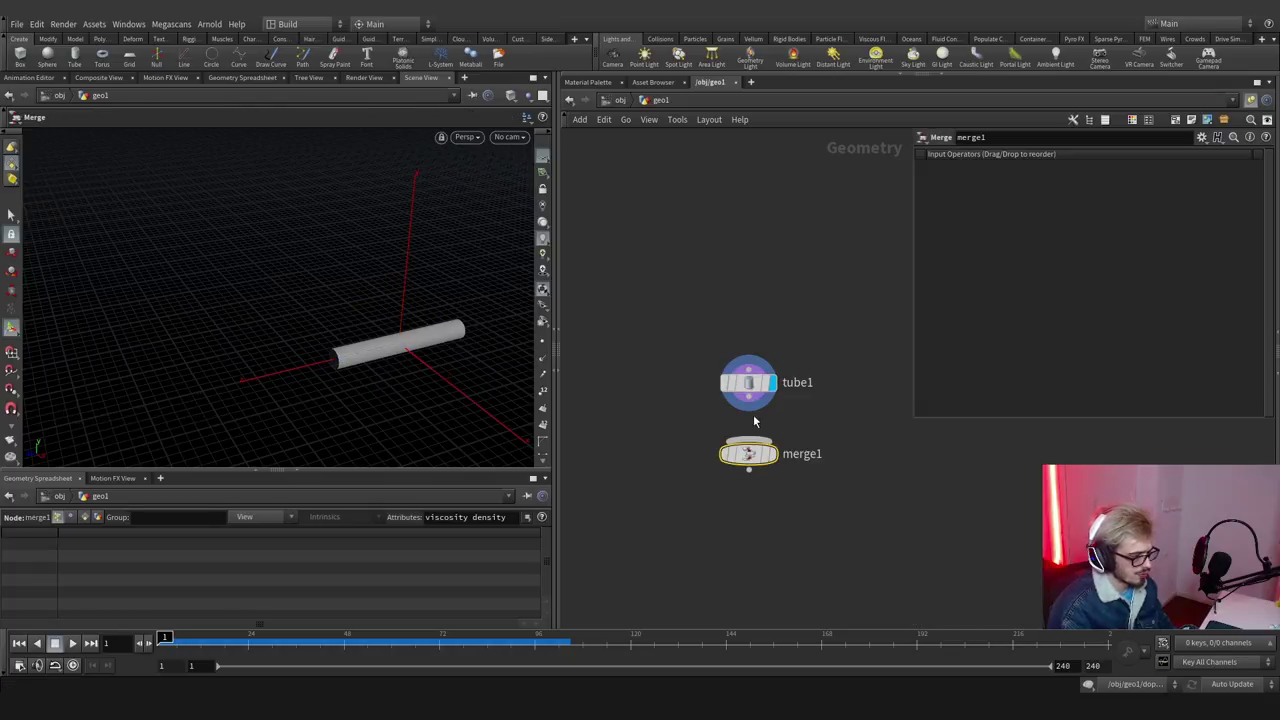
drag(754, 413, 874, 330)
click(876, 352)
click(748, 438)
Offset one tube along X so the two lie parallel and apart, and display the Merge.
key(h)
alt+drag(300, 260, 57, 218)
key(s)
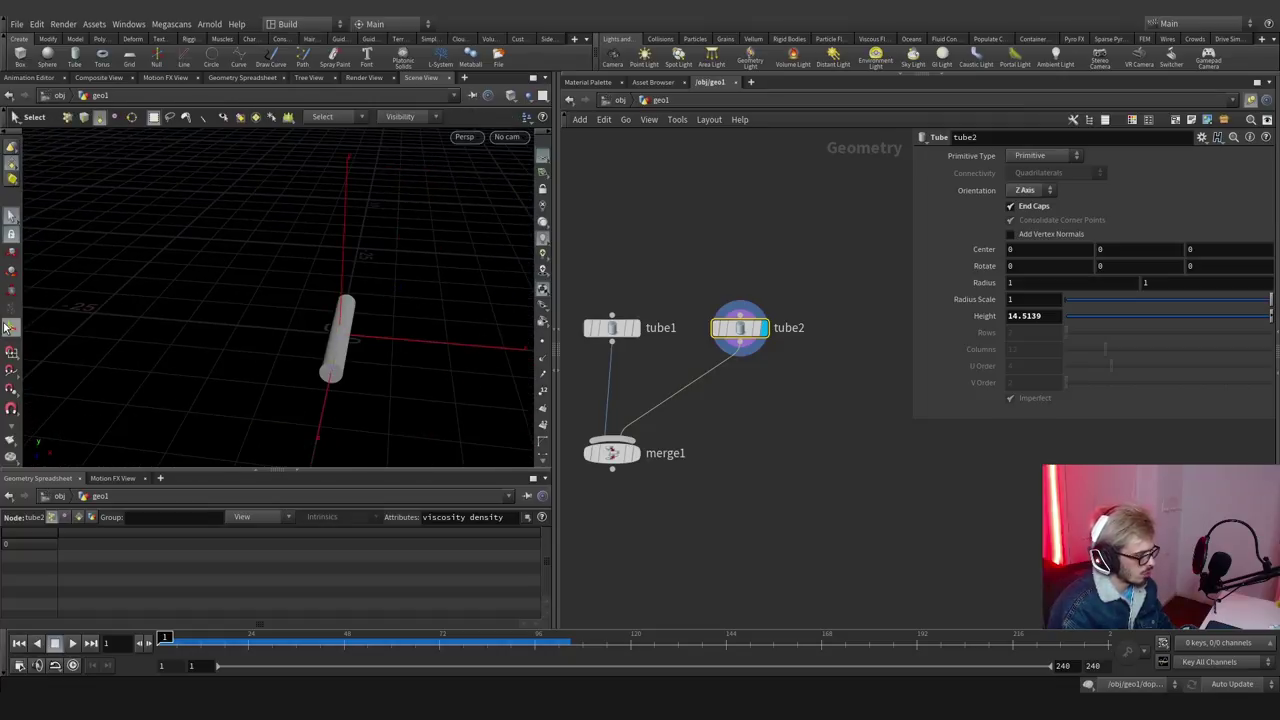
key(Return)
click(636, 453)
middle_drag(746, 508, 843, 463)
click(709, 409)
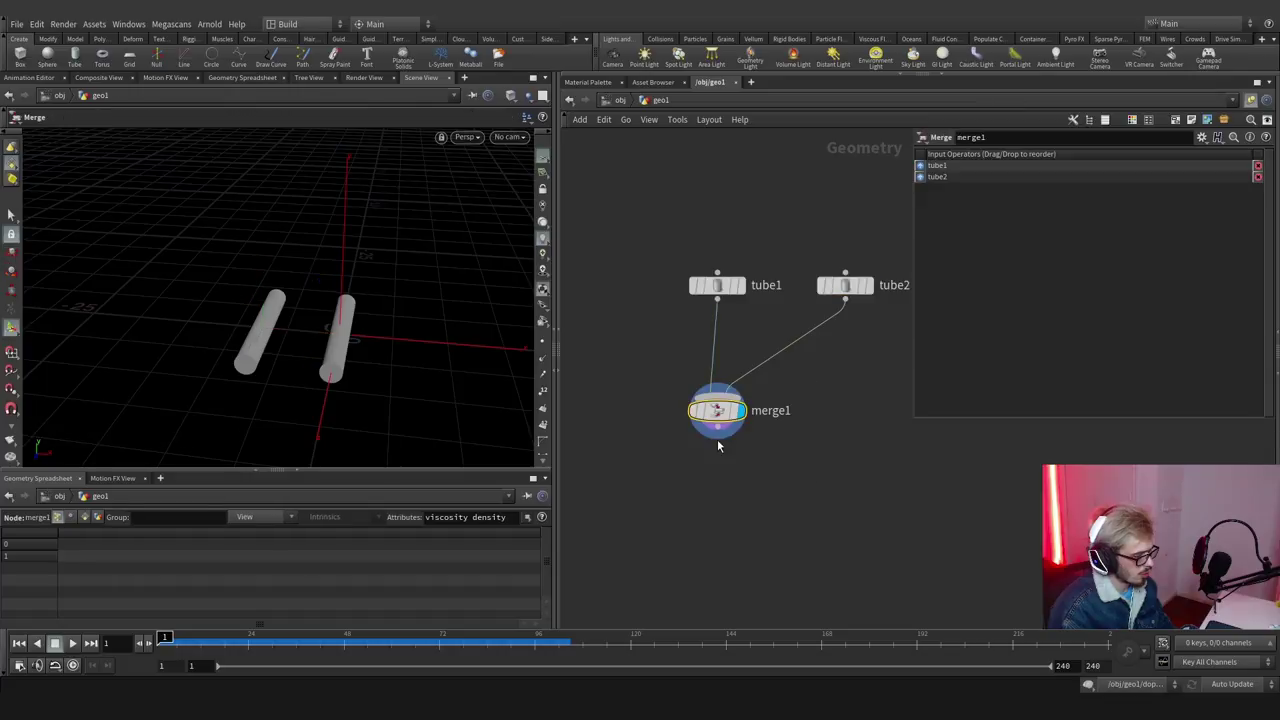
Add a Match Size node below the Merge to center the tube pair at the origin, and display it.
key(Tab)
text(mat)
key(Down)
key(Down)
key(Return)
click(720, 515)
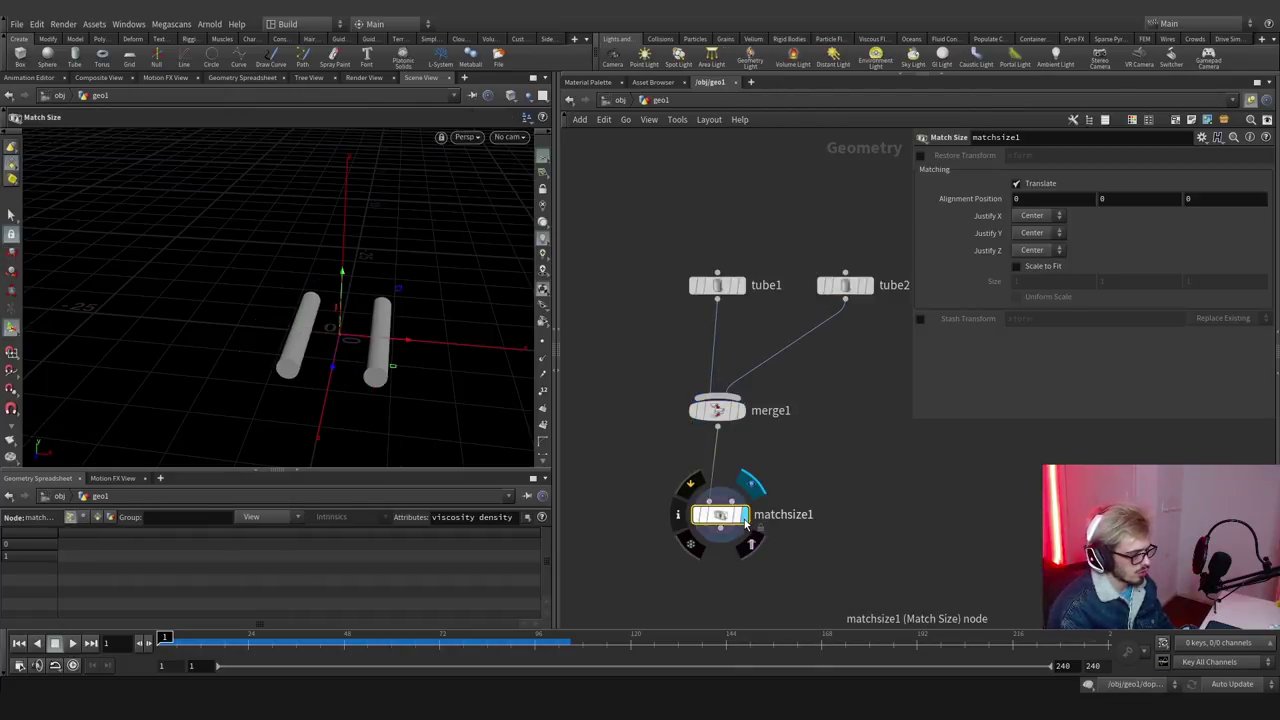
middle_drag(788, 474, 741, 363)
Add a second Merge node below Match Size and wire Match Size into it.
key(Tab)
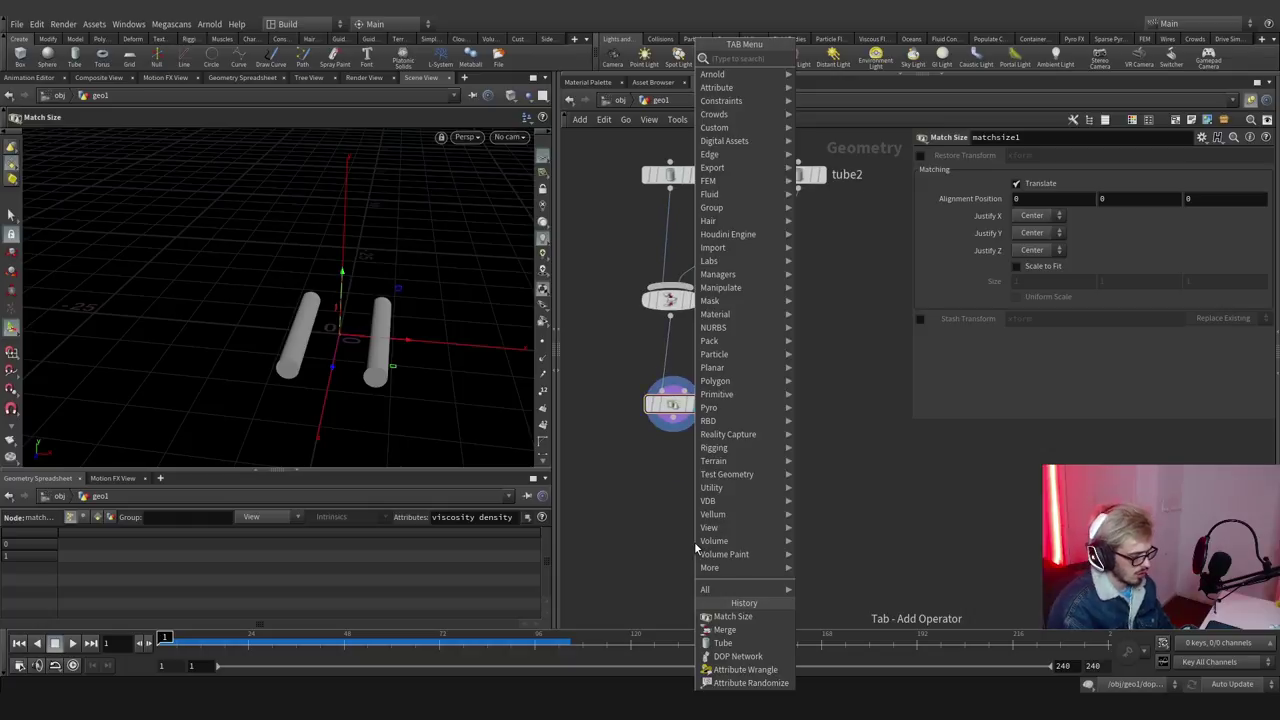
text(merge)
key(Return)
click(673, 543)
click(673, 428)
click(673, 530)
Add a Transform node on a side branch between Match Size and the second Merge.
key(Tab)
text(tr)
key(Down)
key(Down)
key(Return)
click(757, 470)
click(673, 428)
click(745, 461)
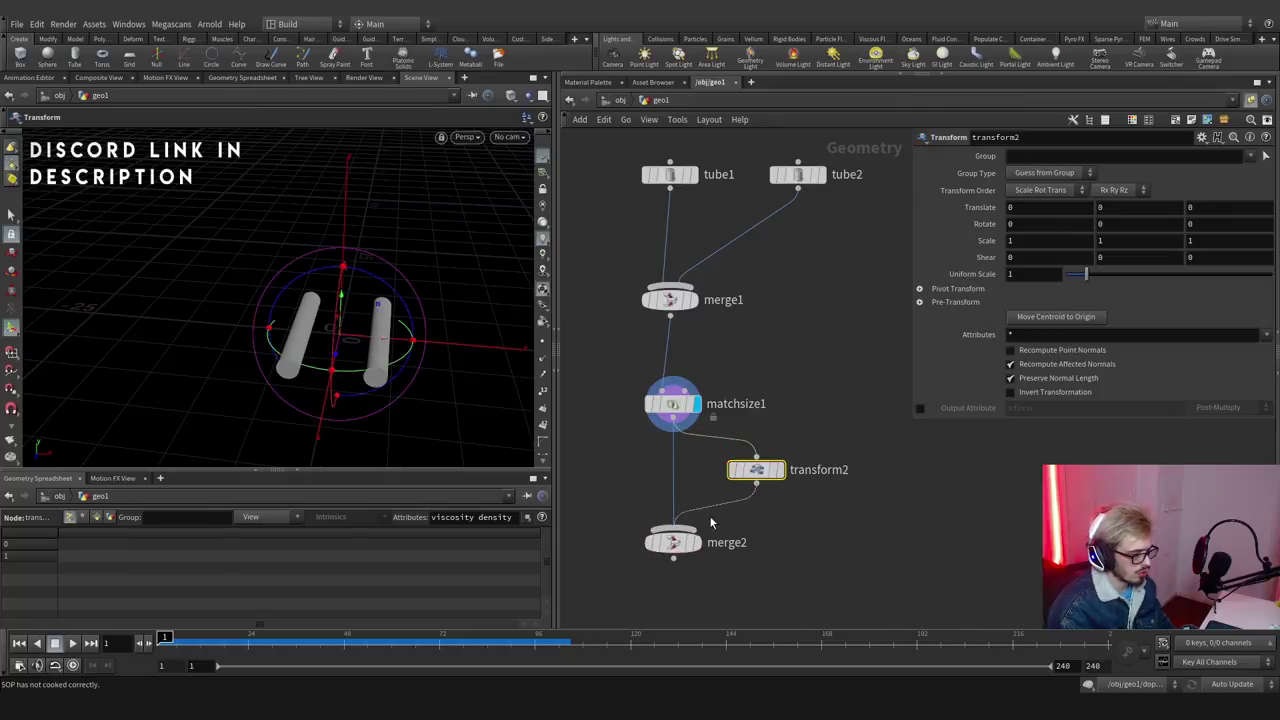
Rotate the branched tube pair perpendicular to the original pair, merge it with the Match Size output and display the second Merge.
drag(366, 370, 258, 345)
drag(673, 430, 673, 528)
click(673, 542)
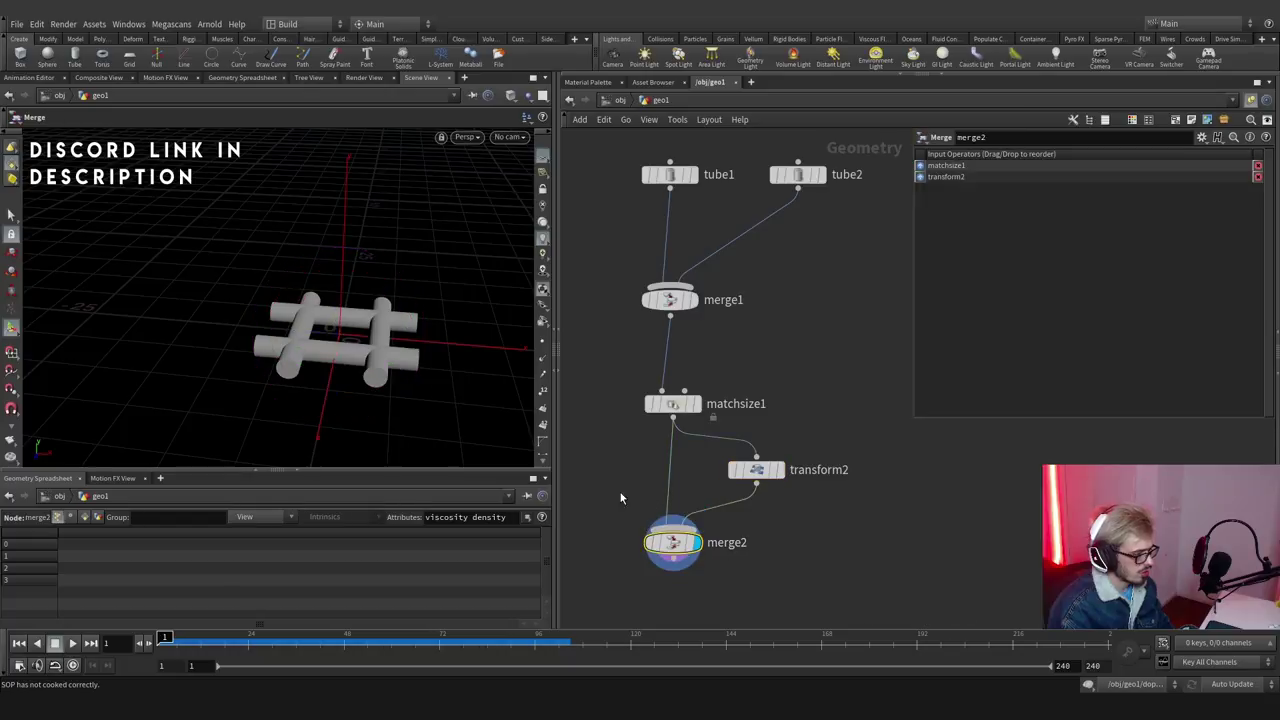
Move tube1 along X to a center of about -2 to narrow the gap in the tube grid.
drag(369, 331, 372, 390)
scroll(800, 540, down, 2)
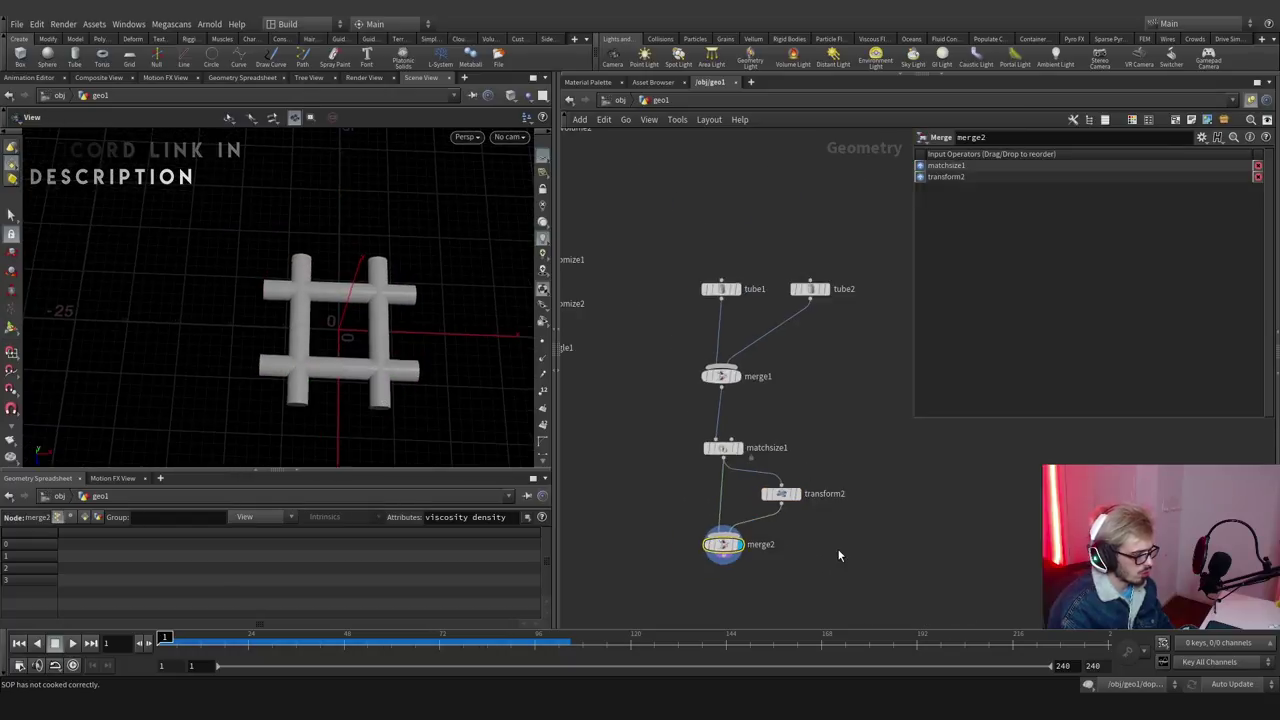
middle_drag(837, 551, 693, 485)
middle_drag(613, 251, 651, 280)
drag(651, 280, 601, 215)
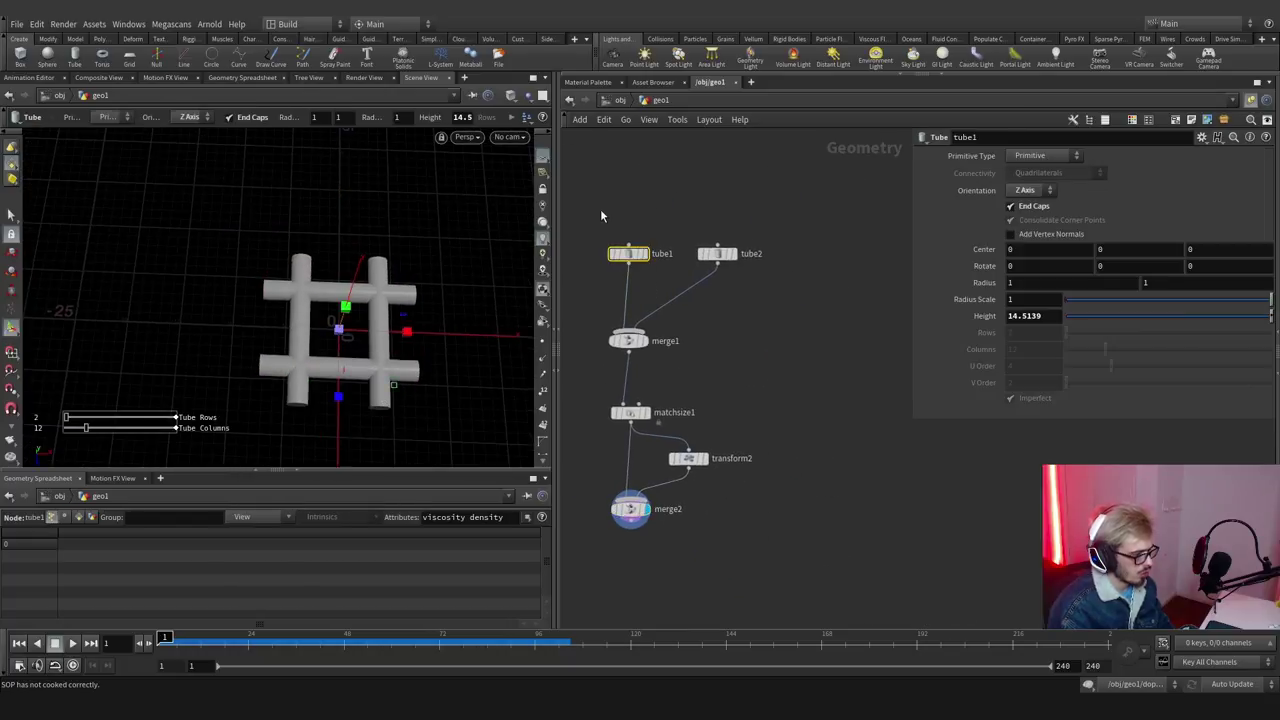
mouse_move(388, 336)
mouse_down()
mouse_move(335, 336)
mouse_move(366, 332)
mouse_up()
scroll(766, 480, down, 3)
scroll(727, 400, up, 2)
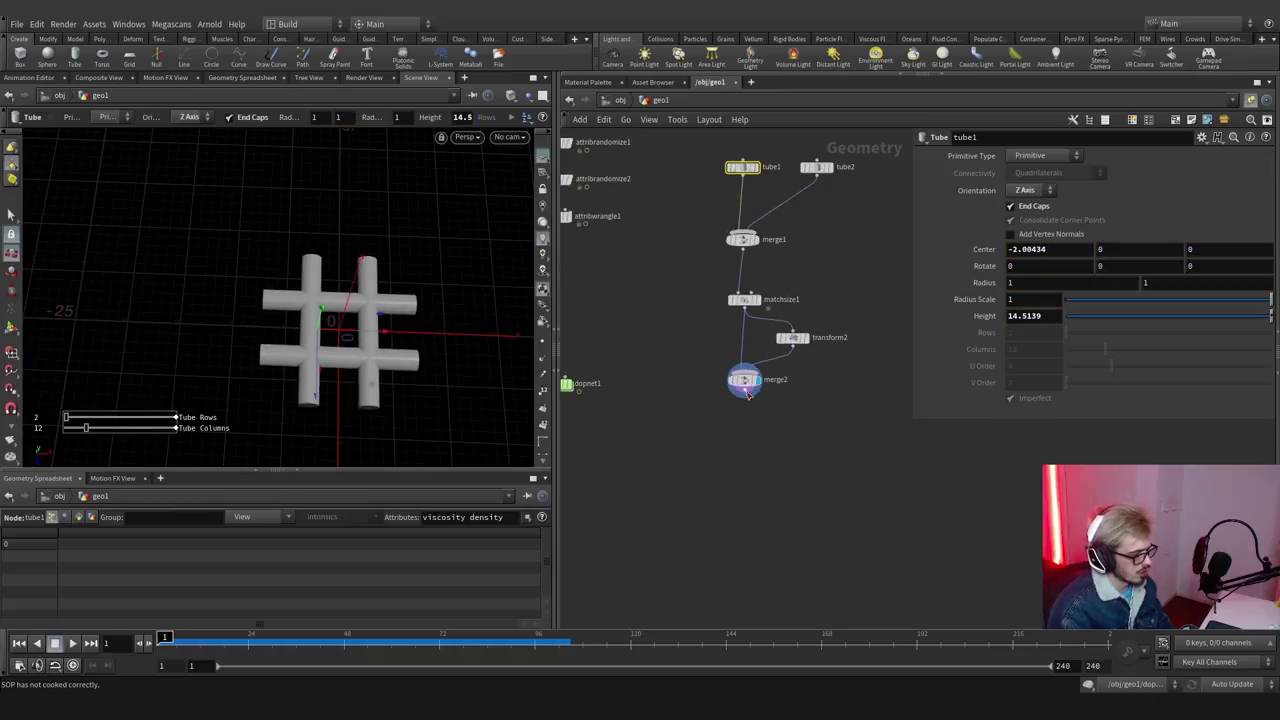
Add a VDB from Polygons node below the second Merge and display it.
key(Tab)
text(vdb)
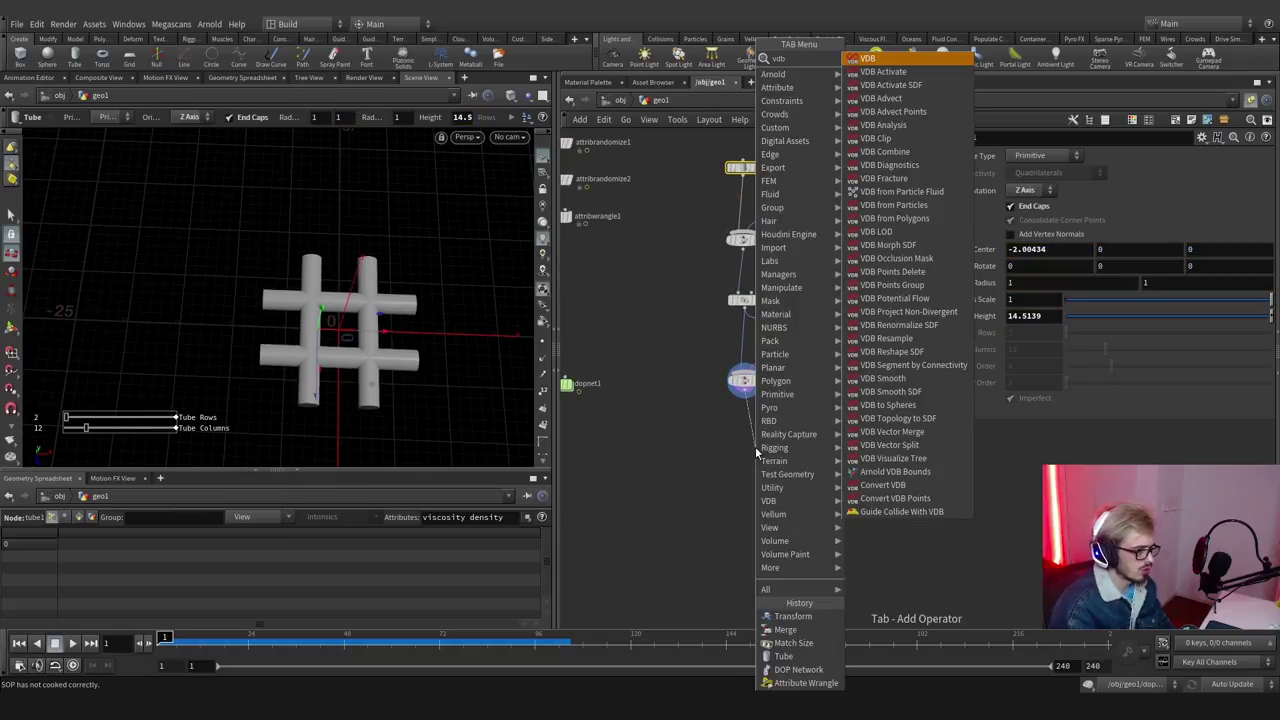
text( from pol)
key(Return)
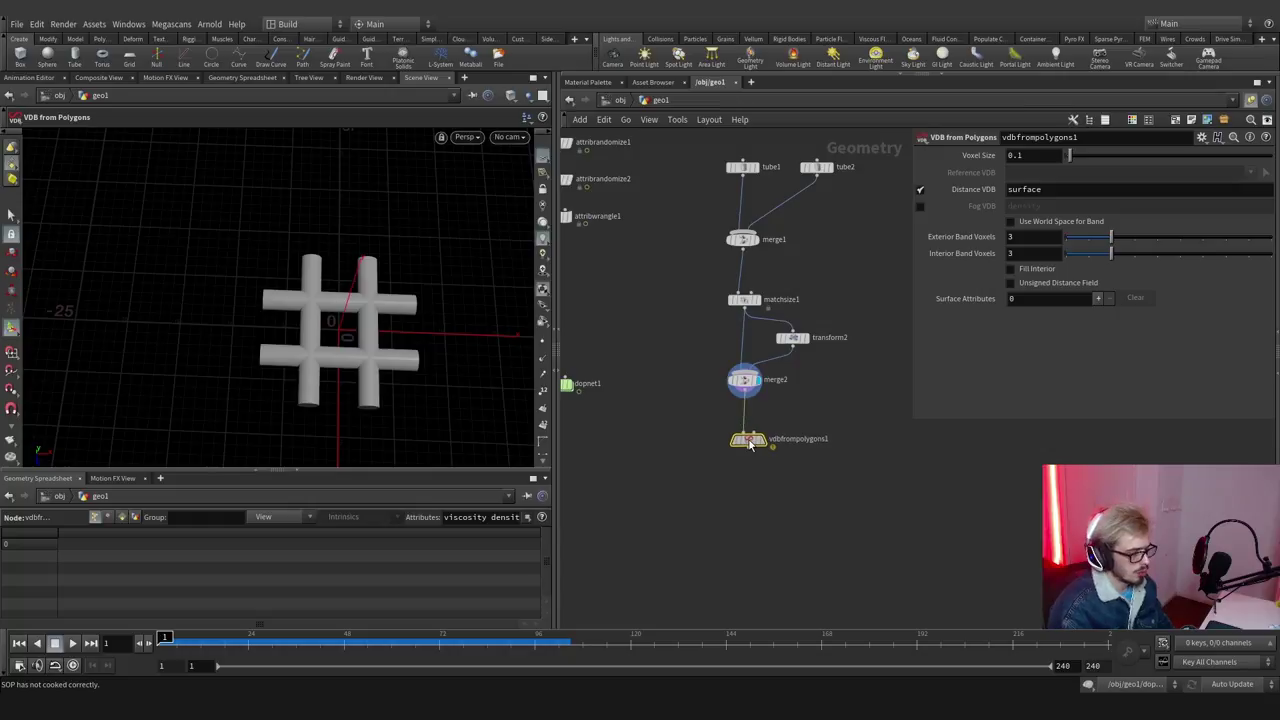
click(745, 440)
shift+click(744, 379)
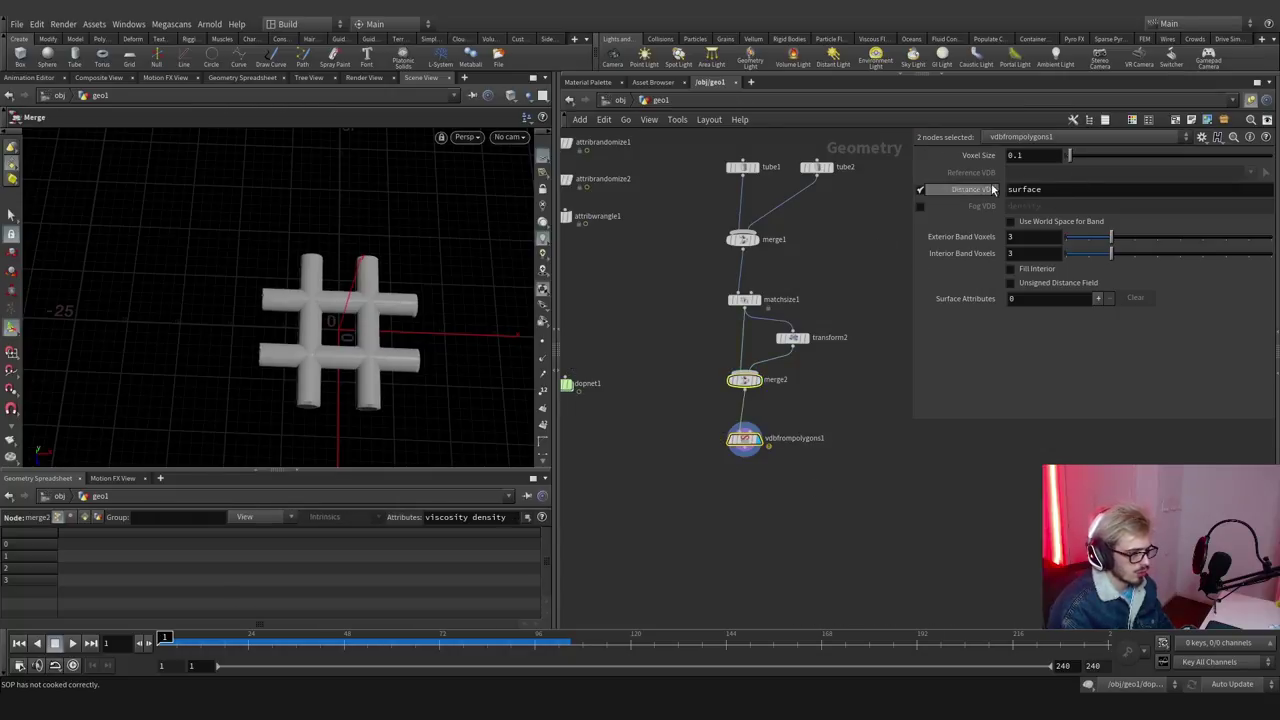
Adjust tube1's X center to about -2.96 while the VDB grid is displayed.
key(space)
drag(531, 305, 443, 357)
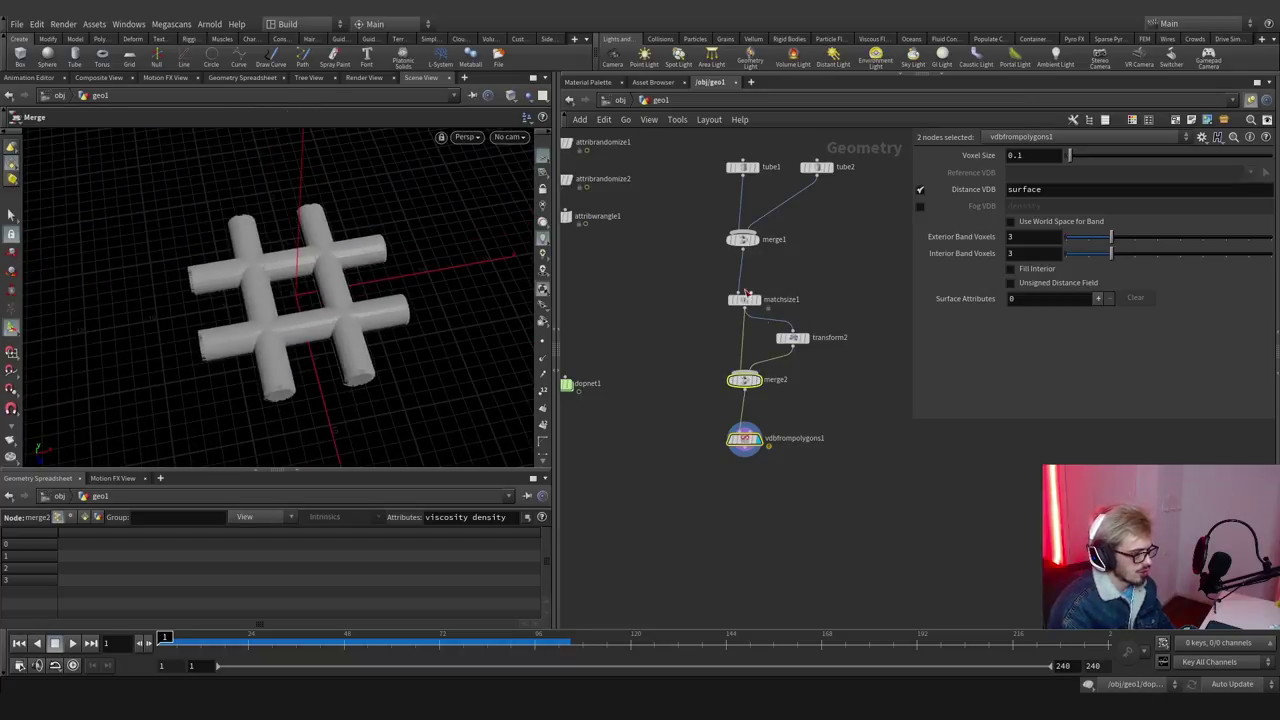
drag(753, 167, 750, 166)
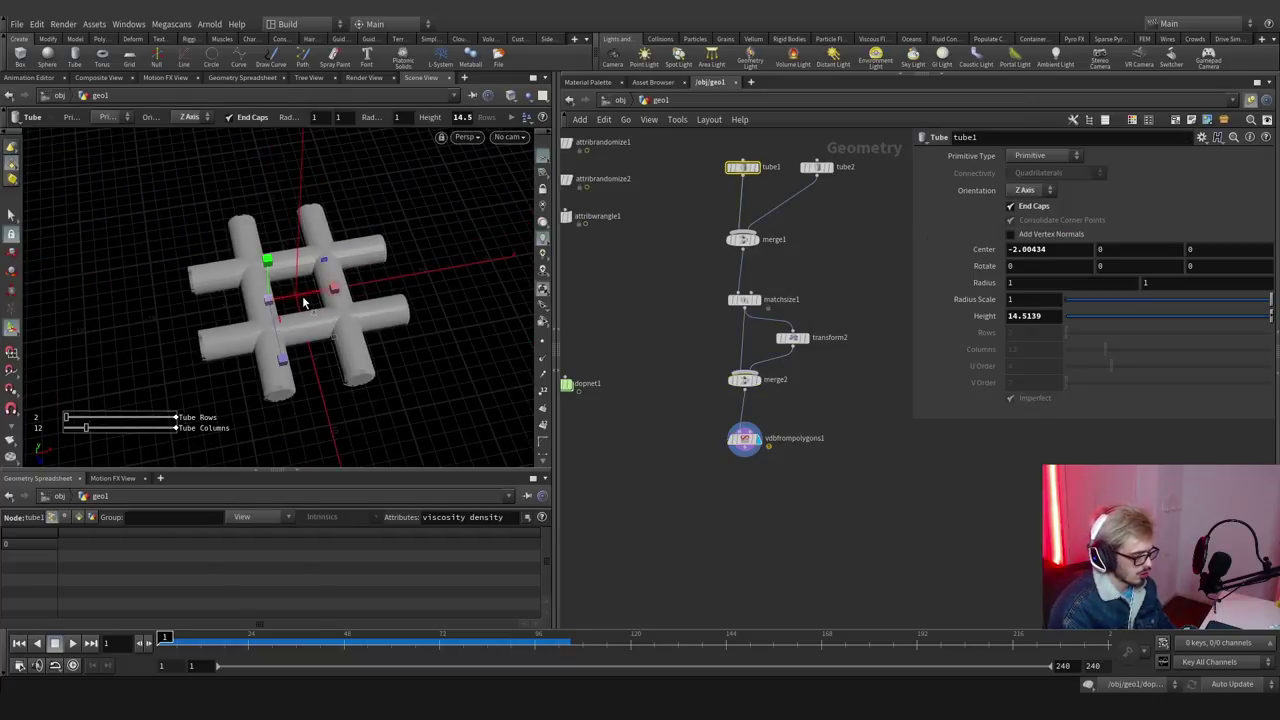
mouse_move(315, 298)
mouse_down()
mouse_move(301, 301)
mouse_move(300, 323)
mouse_move(310, 318)
mouse_up()
key(h)
scroll(765, 432, up, 3)
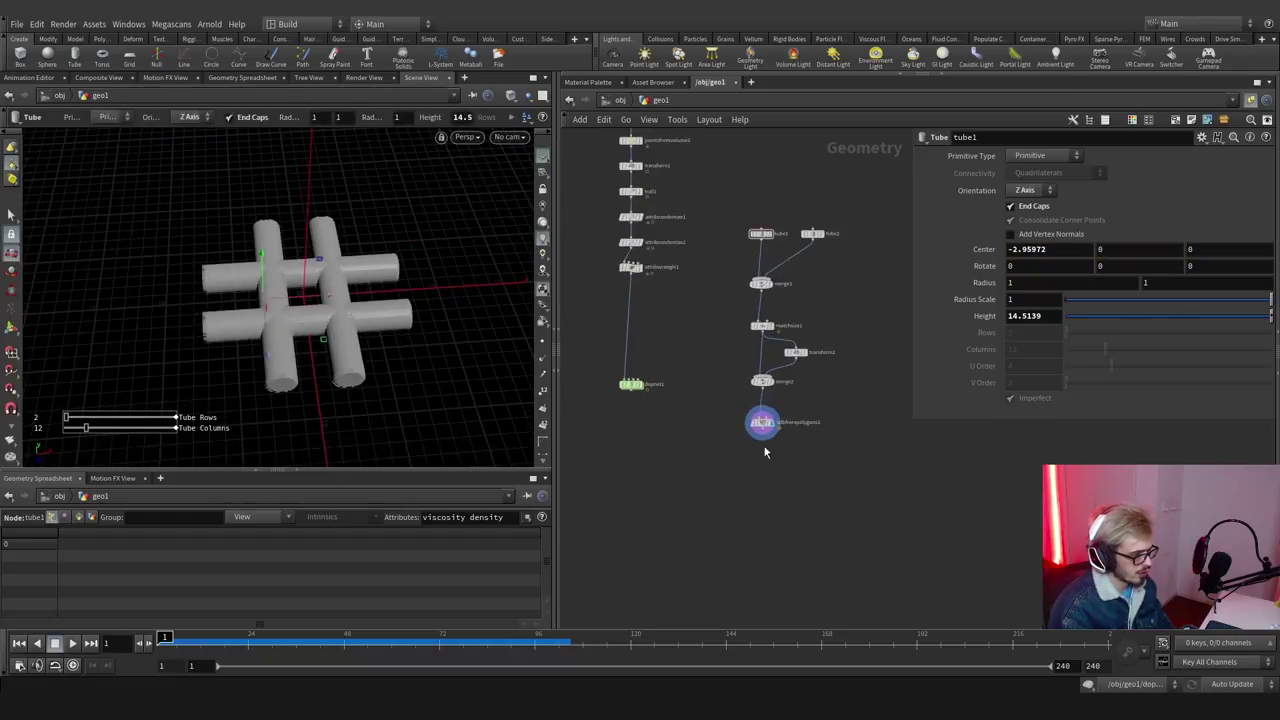
Add a Transform node and insert it between the second Merge and VDB from Polygons.
click(764, 437)
click(787, 486)
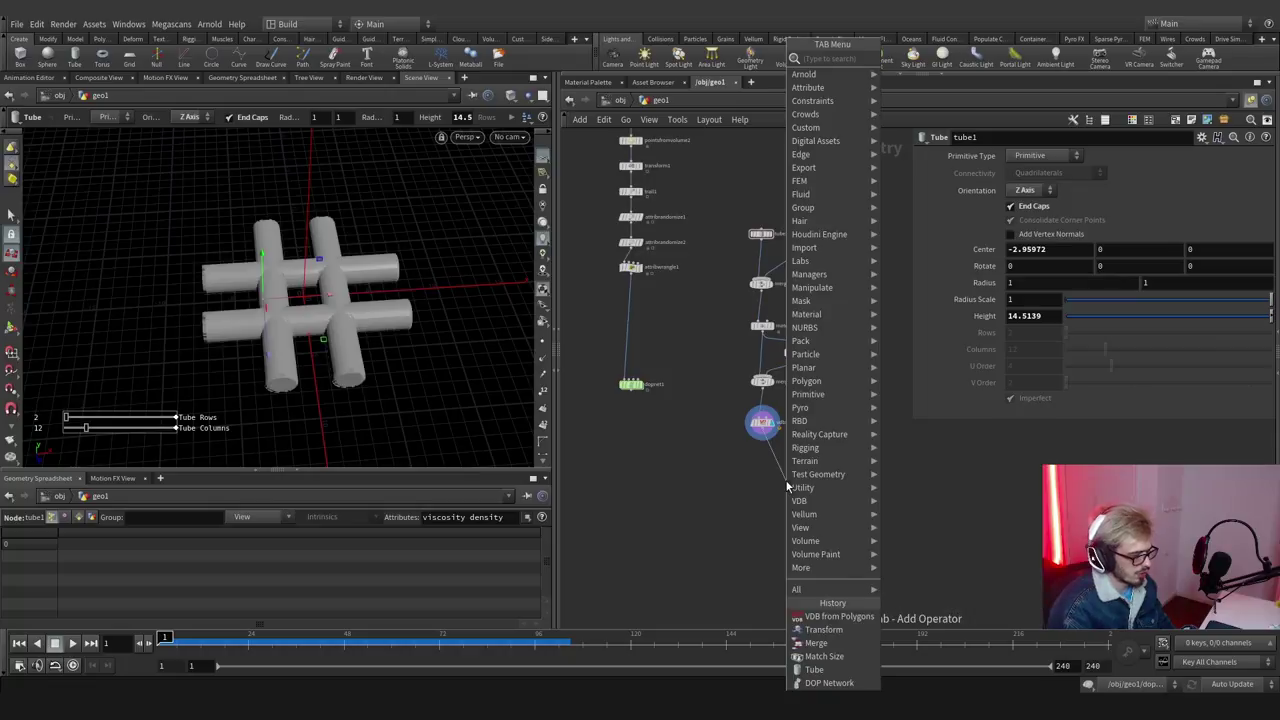
text(tr)
key(Down)
key(Down)
key(Return)
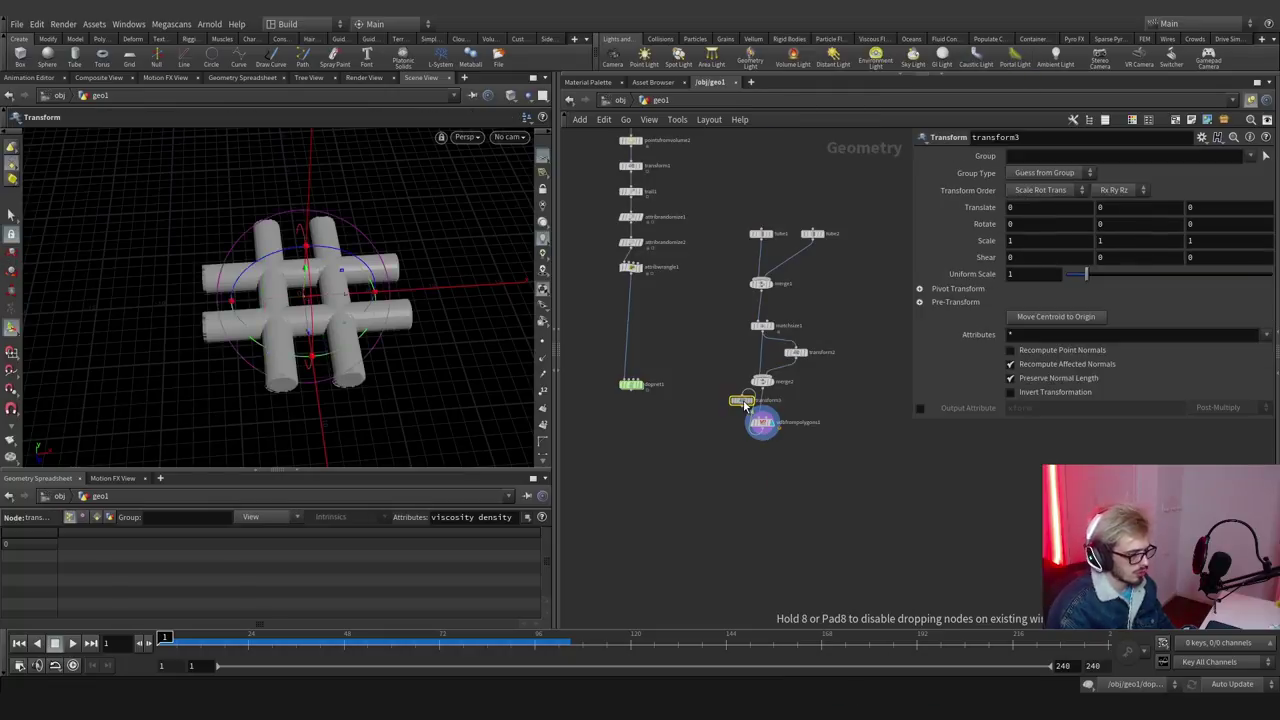
click(760, 410)
Raise the tube grid by setting the new Transform's Y translation to 8.
drag(330, 300, 240, 285)
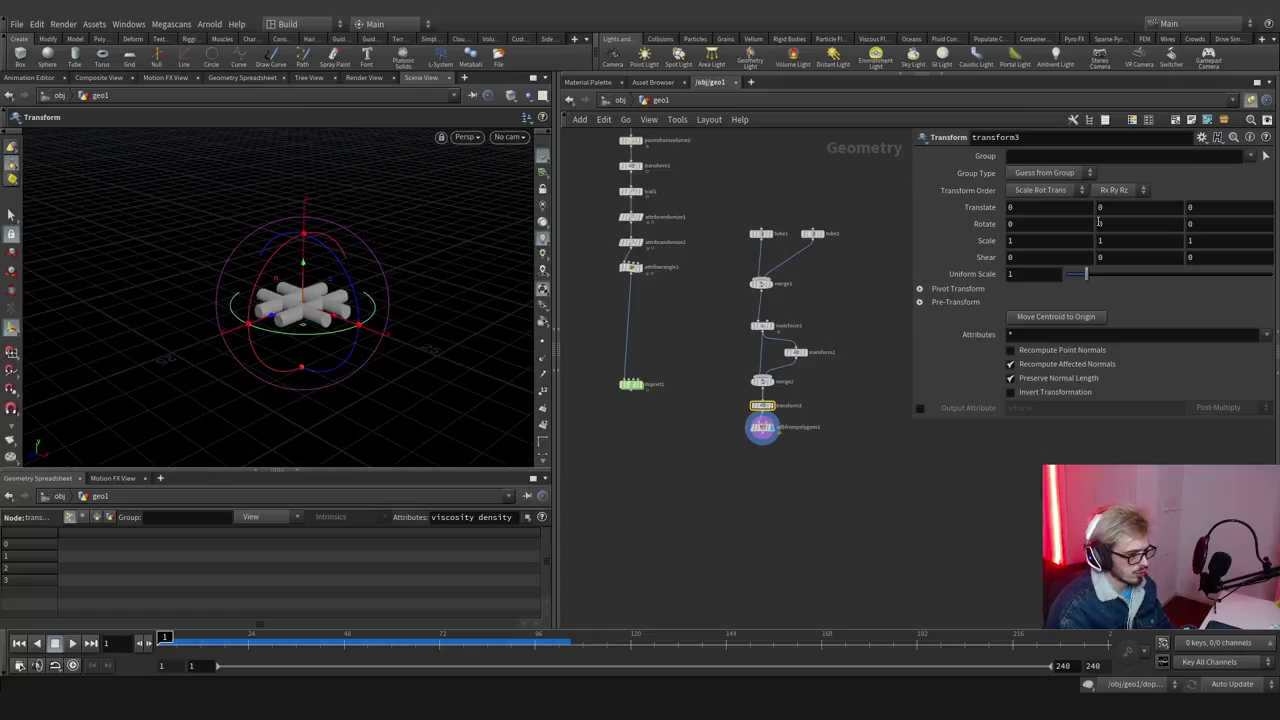
text(8)
key(Return)
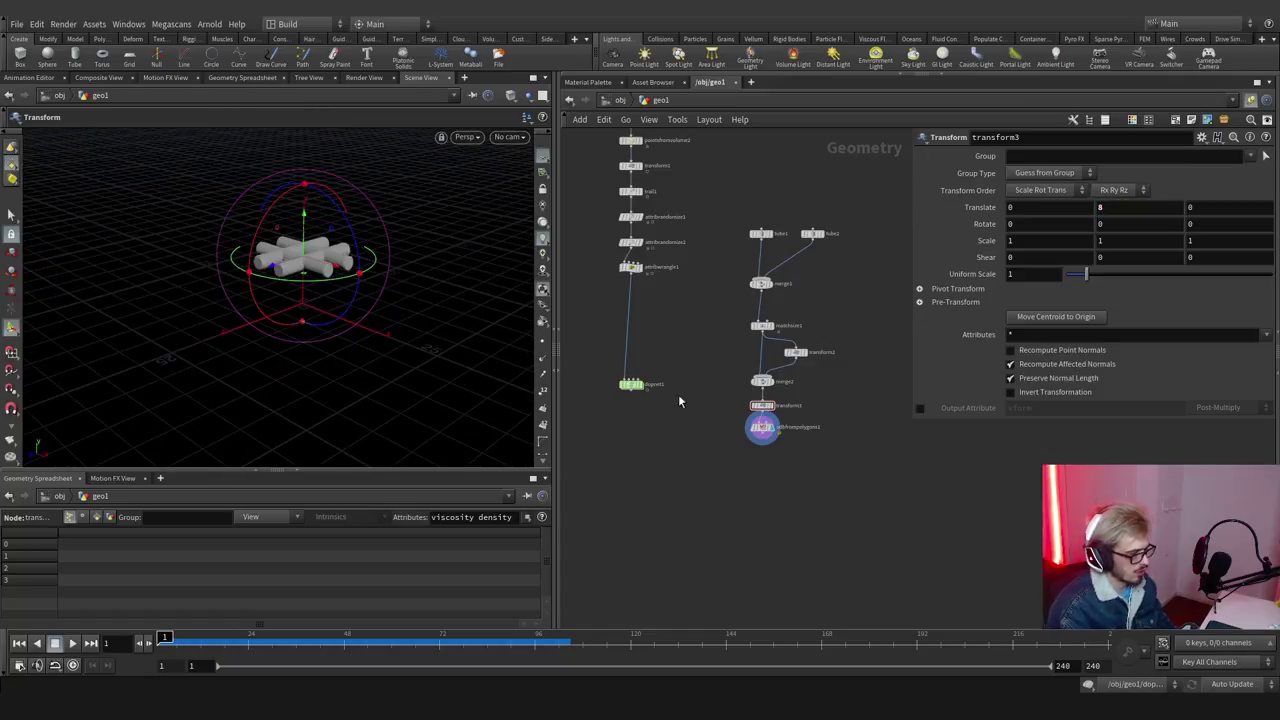
Add a Null node below VDB from Polygons as the end of the collider chain.
key(Tab)
text(null)
key(Return)
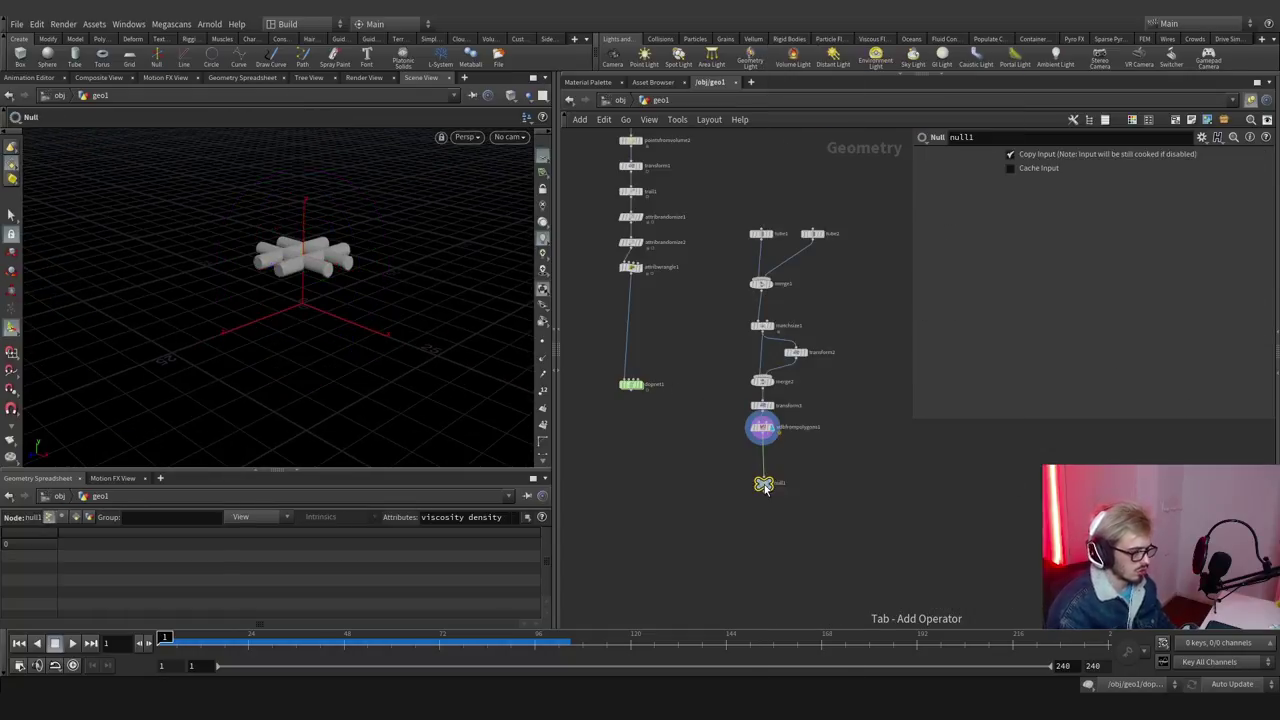
Rename the Null ending the collider chain as OUT_COL and view the node information of VDB from Polygons.
click(763, 486)
scroll(763, 486, up, 3)
drag(763, 486, 761, 476)
double_click(796, 474)
text(OUT_COL)
key(Return)
drag(761, 366, 761, 385)
scroll(761, 383, up, 2)
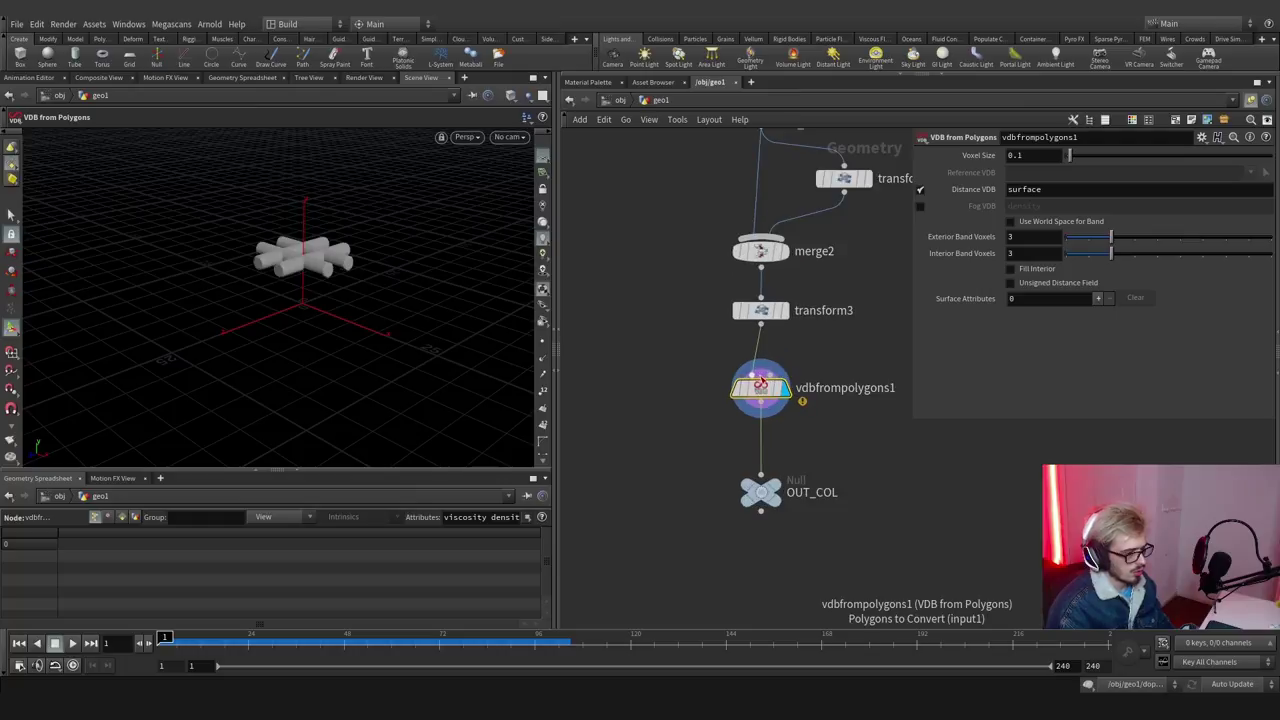
middle_click(780, 389)
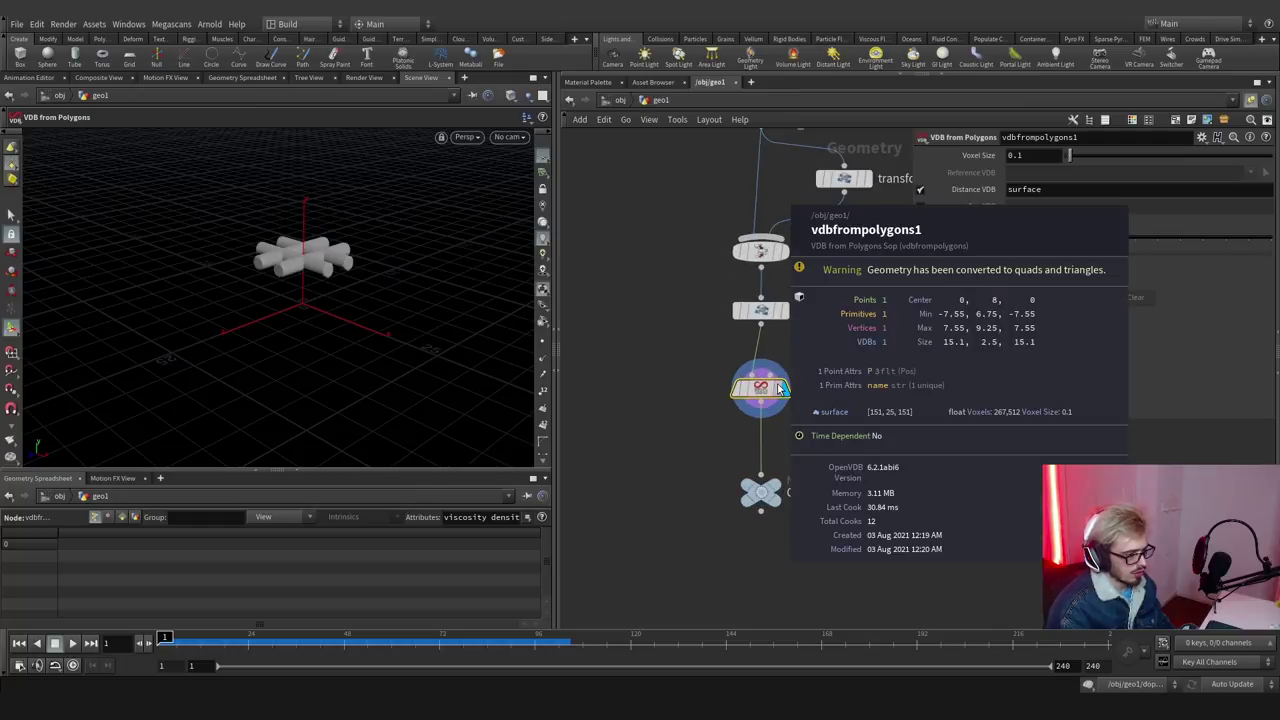
scroll(780, 389, down, 2)
Inside the DOP network, set the Static Object's SOP Path to /obj/geo1/OUT_COL.
middle_drag(600, 200, 722, 308)
double_click(648, 388)
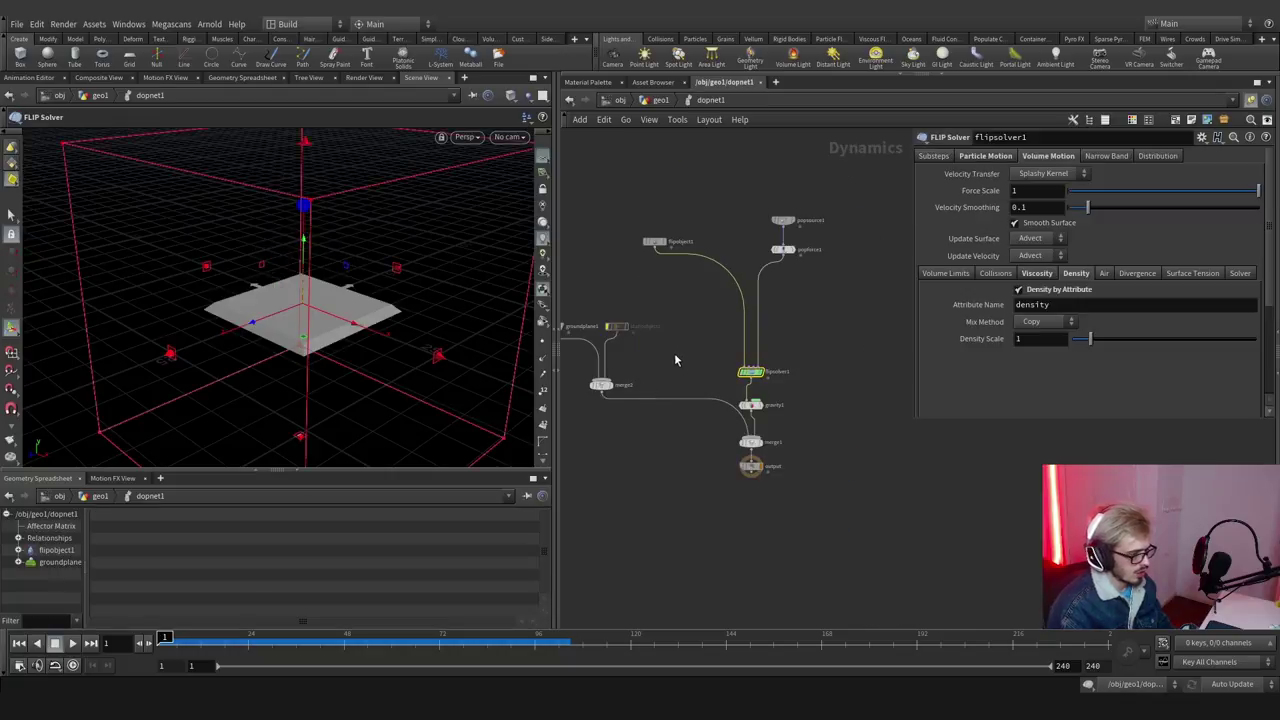
click(617, 328)
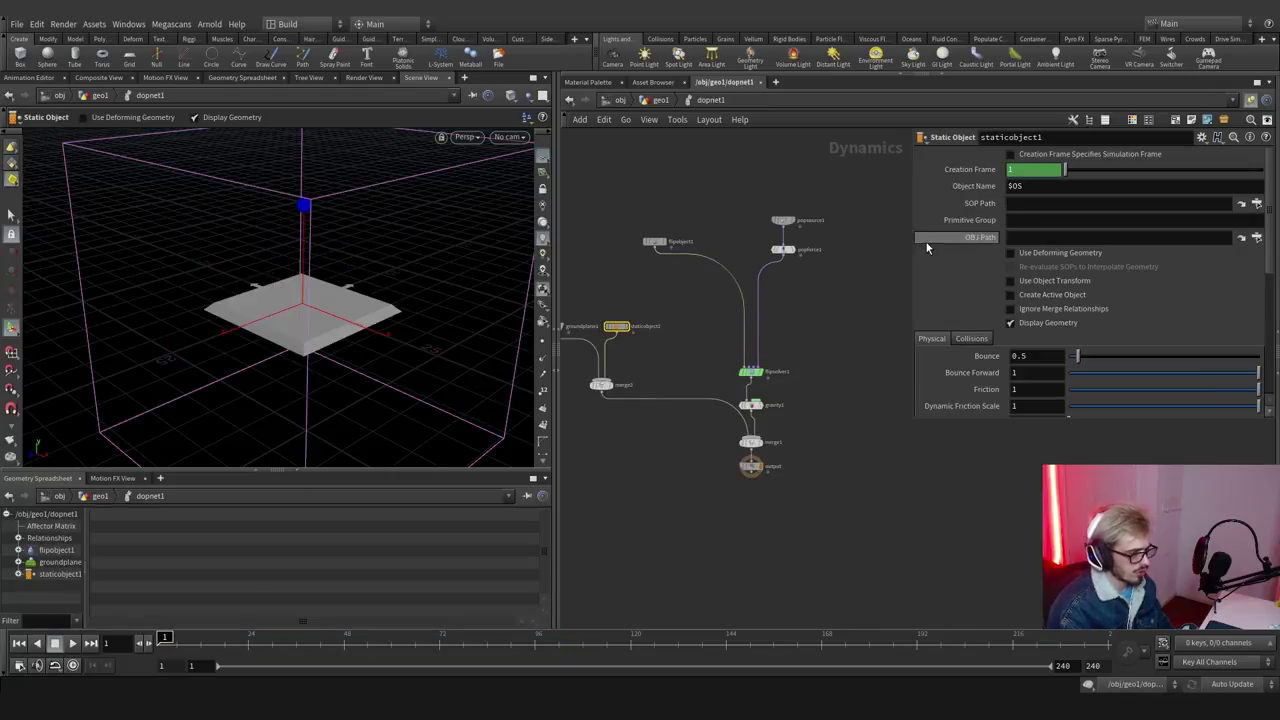
click(1257, 203)
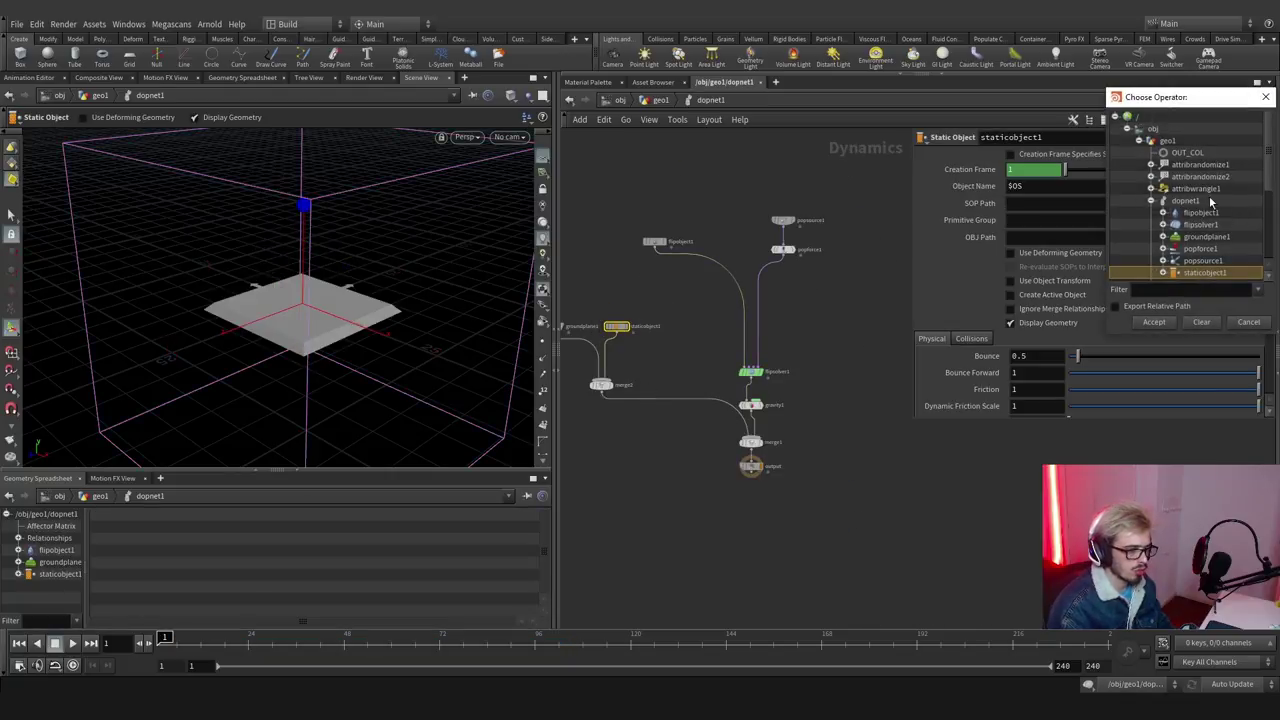
click(1189, 152)
click(1154, 322)
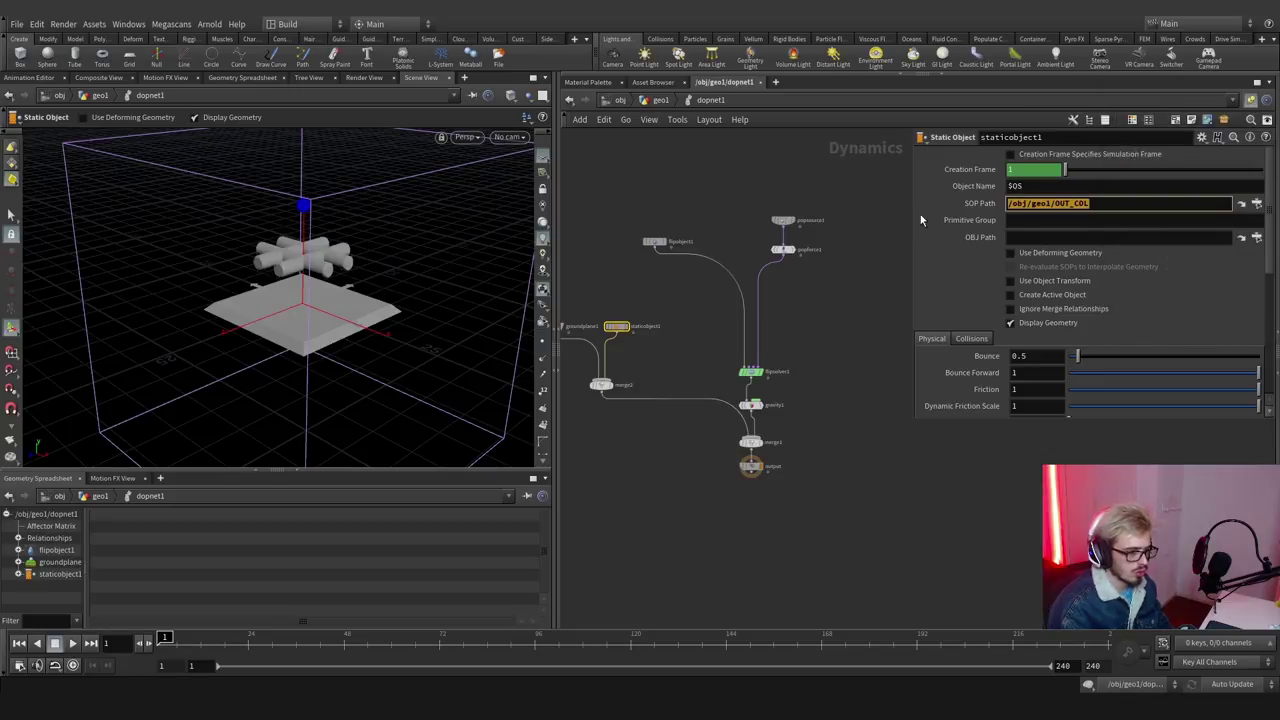
Set the Static Object to Use Volume Collisions with proxy volume /obj/geo1/OUT_COL and Volume Sample mode.
scroll(930, 230, down, 2)
click(972, 235)
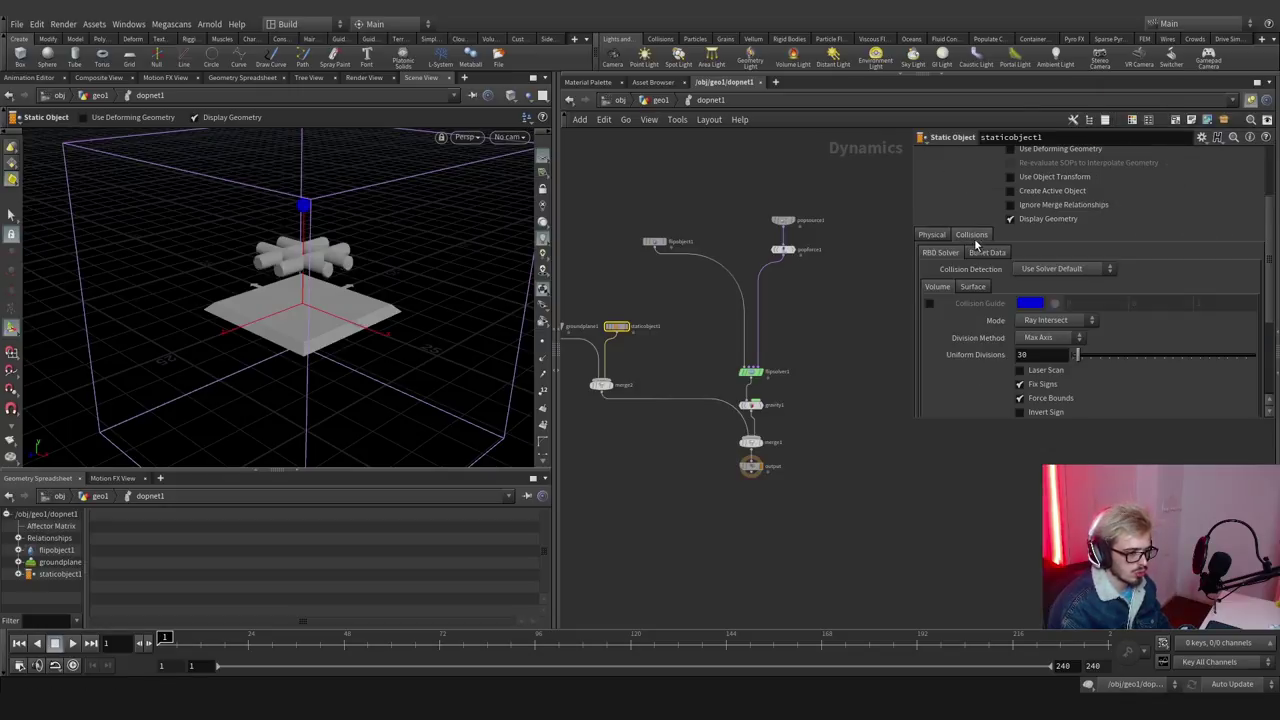
scroll(1020, 290, down, 3)
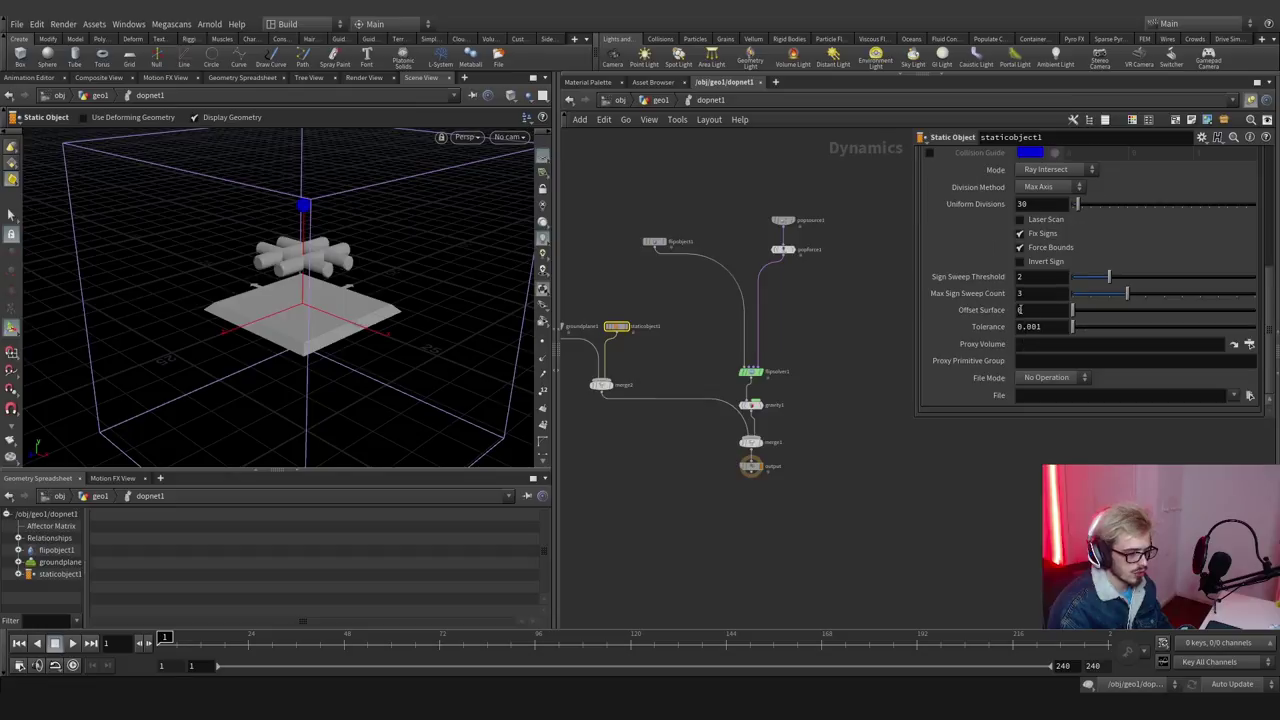
key(Return)
scroll(1140, 268, up, 2)
click(1065, 222)
click(1066, 234)
click(1066, 222)
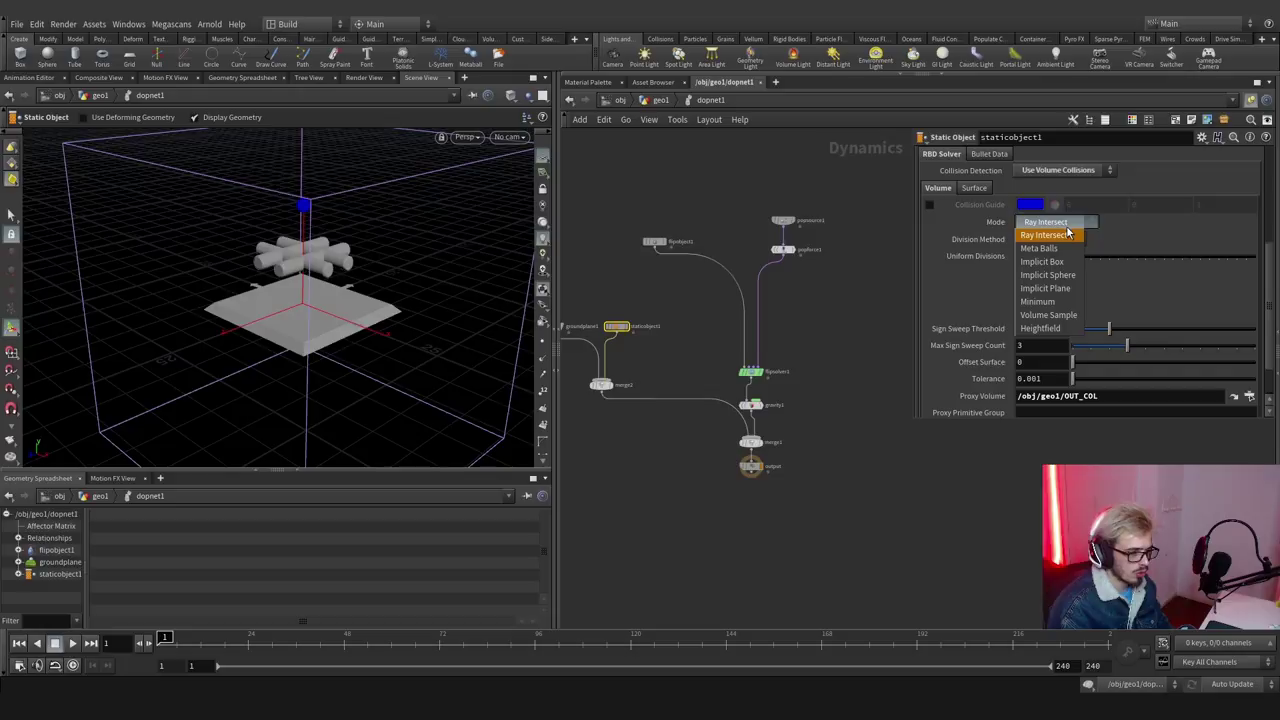
click(1050, 315)
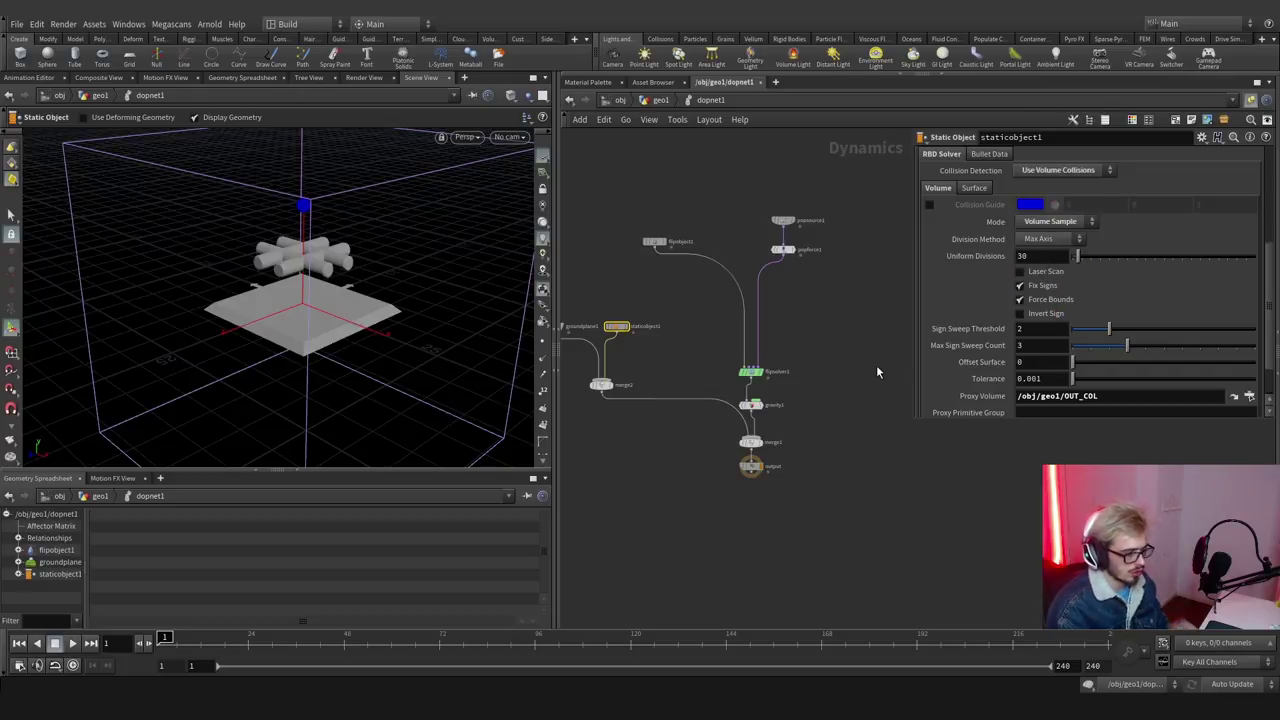
Play the simulation and examine how the fluid stream meets the tube grid.
click(750, 466)
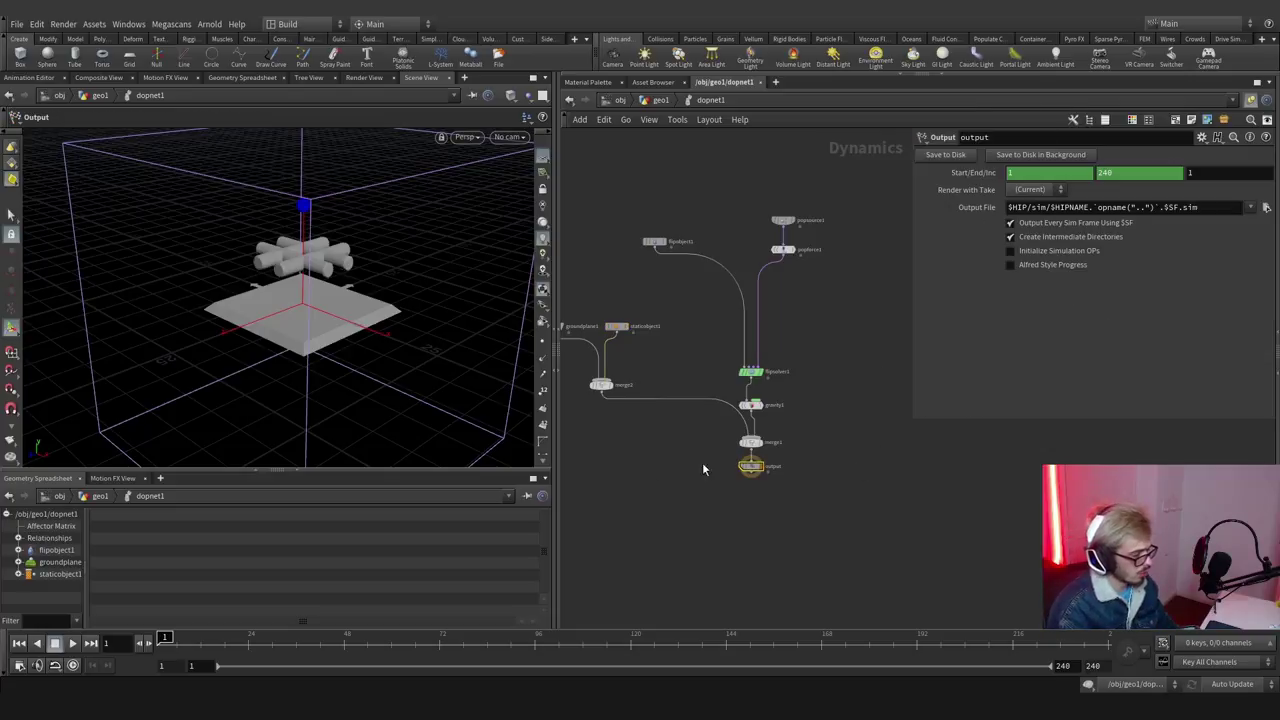
click(72, 643)
scroll(205, 367, up, 4)
drag(311, 291, 406, 320)
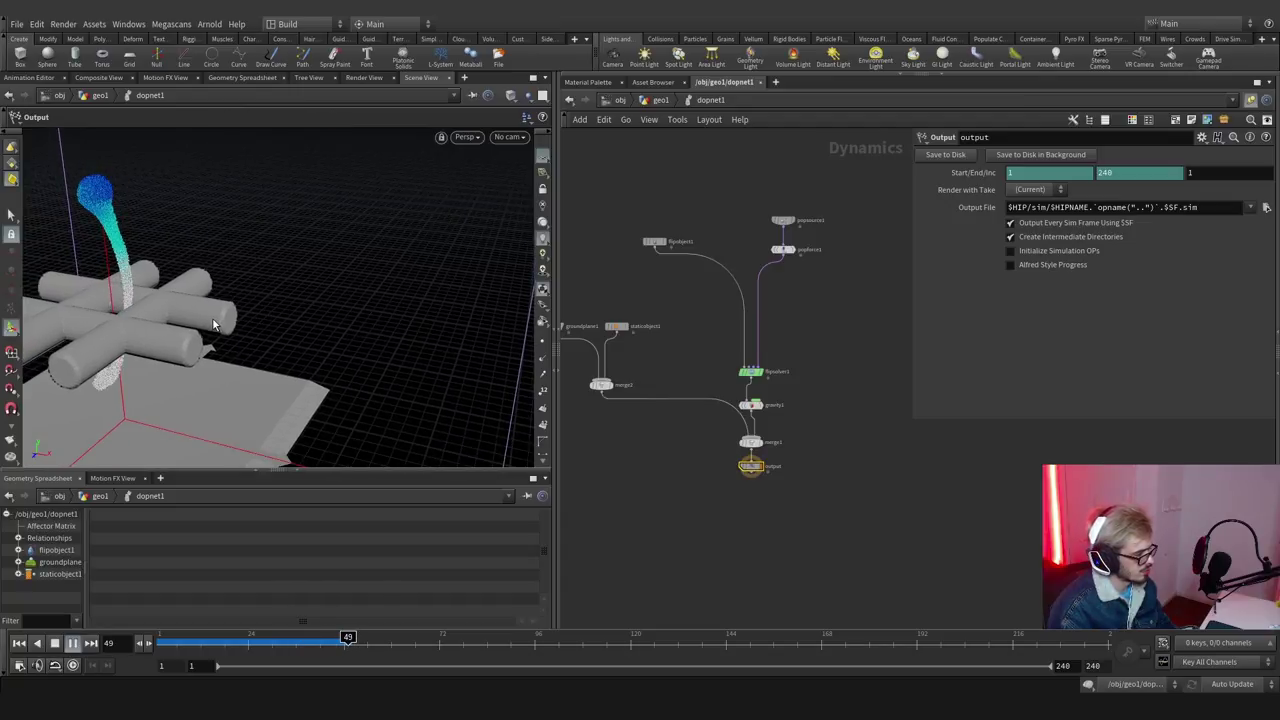
click(221, 643)
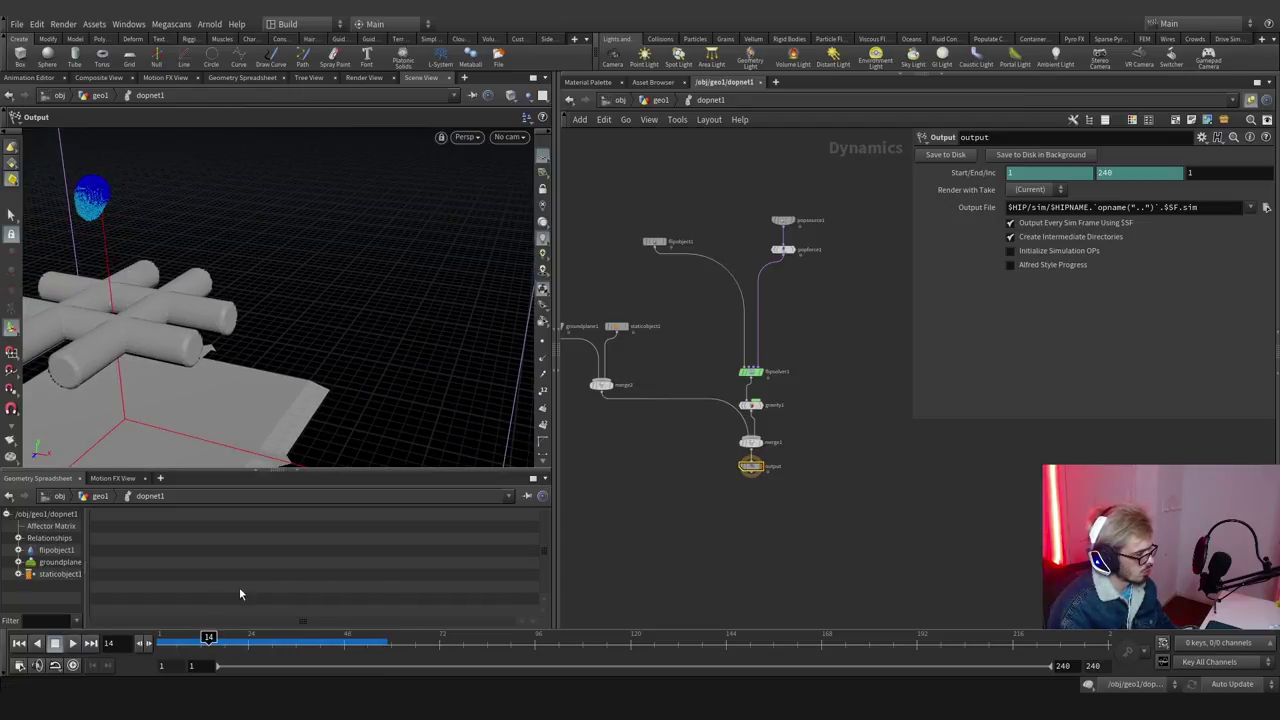
In geo1, shift tube1's X center to about -4.26 and reduce both of its radius values to 0.6.
click(655, 102)
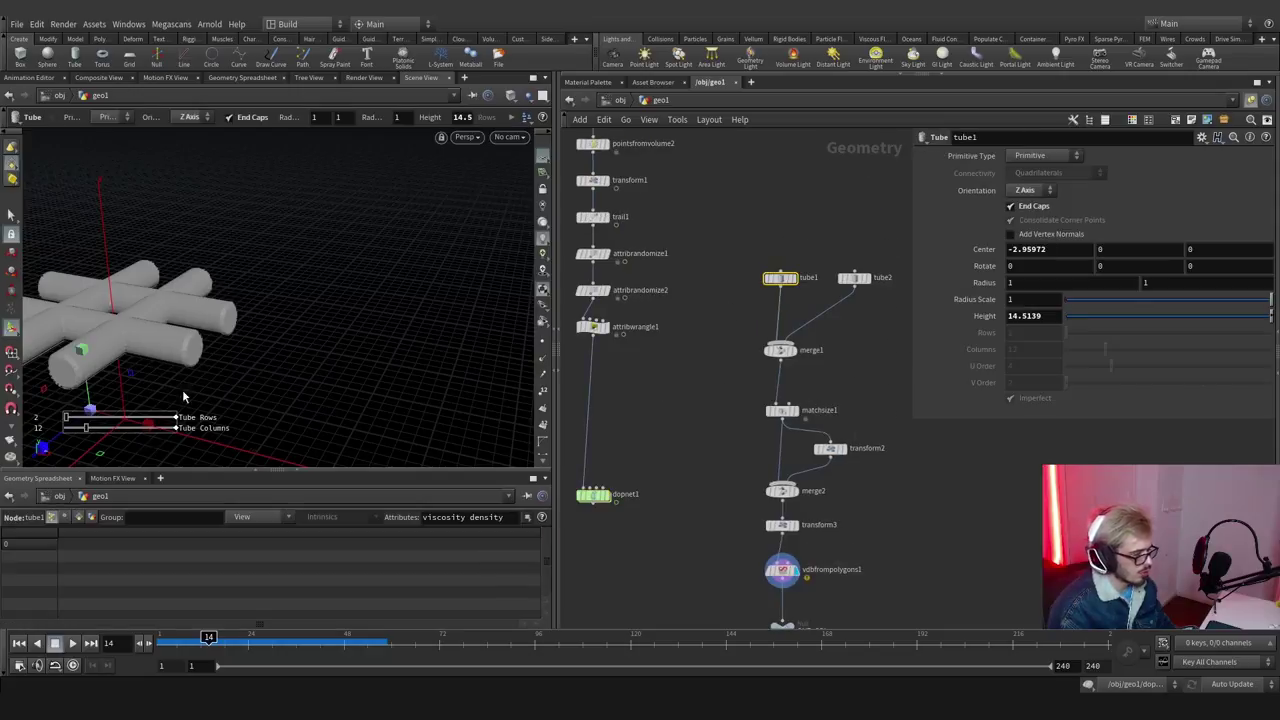
alt+drag(172, 388, 463, 299)
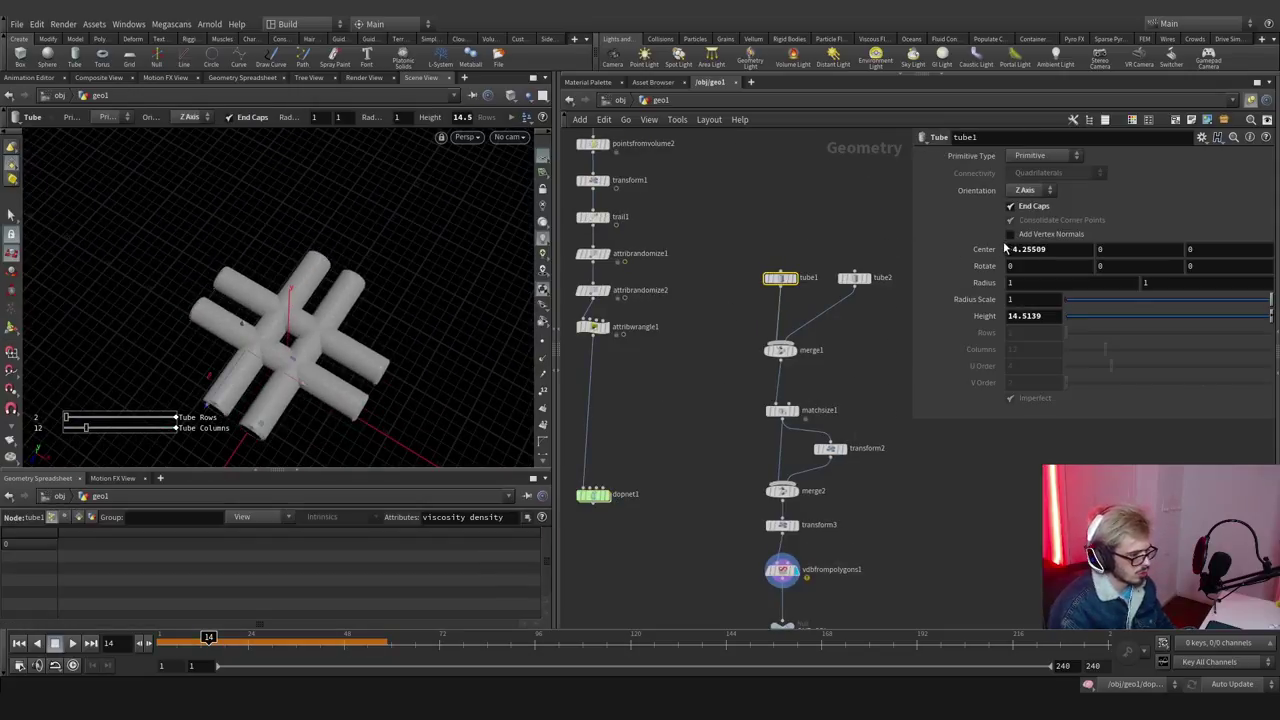
middle_drag(997, 283, 957, 284)
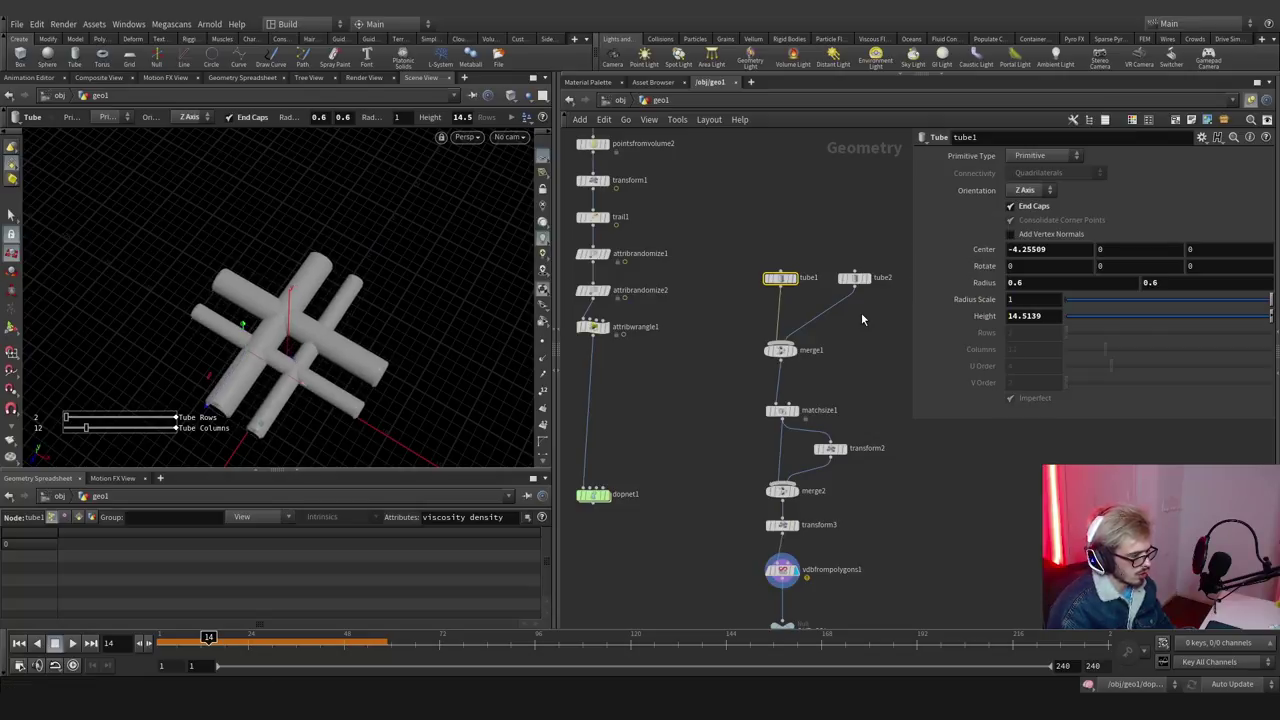
Link tube2's radius values to tube1's by relative channel references to rad1 and rad2.
right_click(1022, 315)
mouse_move(1048, 380)
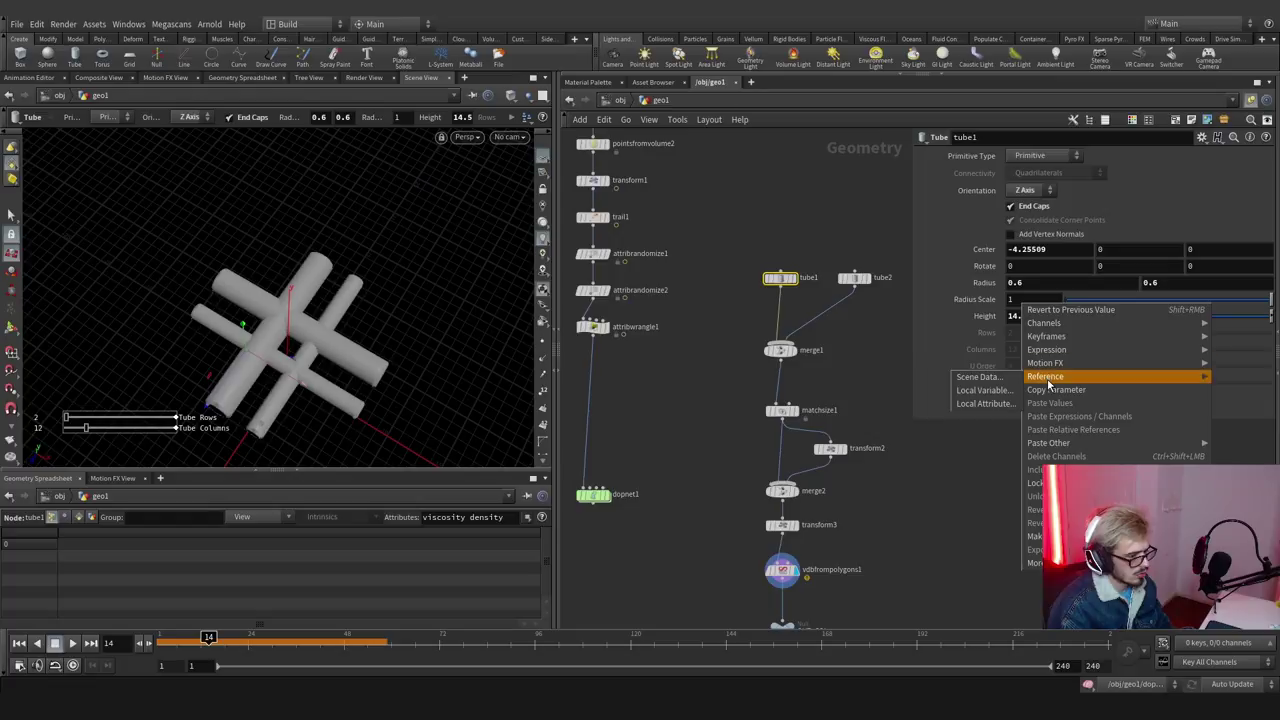
right_click(995, 297)
click(1013, 380)
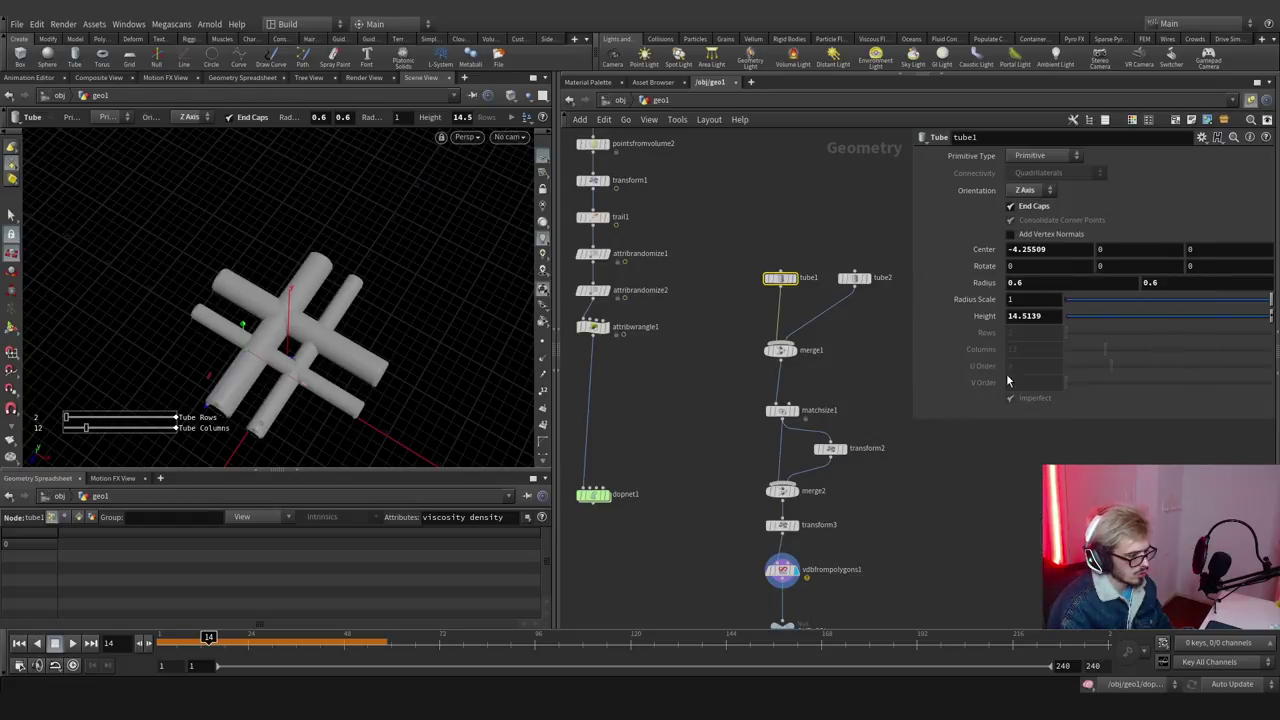
right_click(977, 282)
click(961, 395)
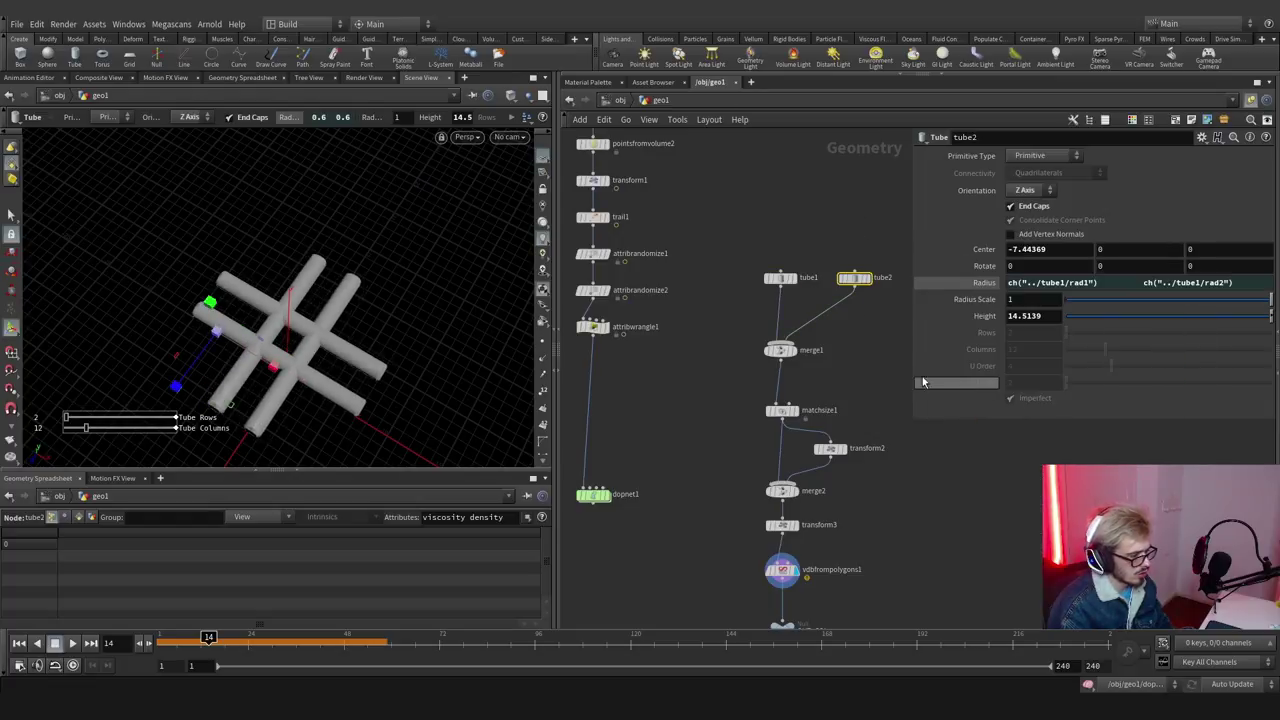
Return to the DOP network, replay the simulation and examine the fluid's collisions with the thinner tubes up close.
click(618, 101)
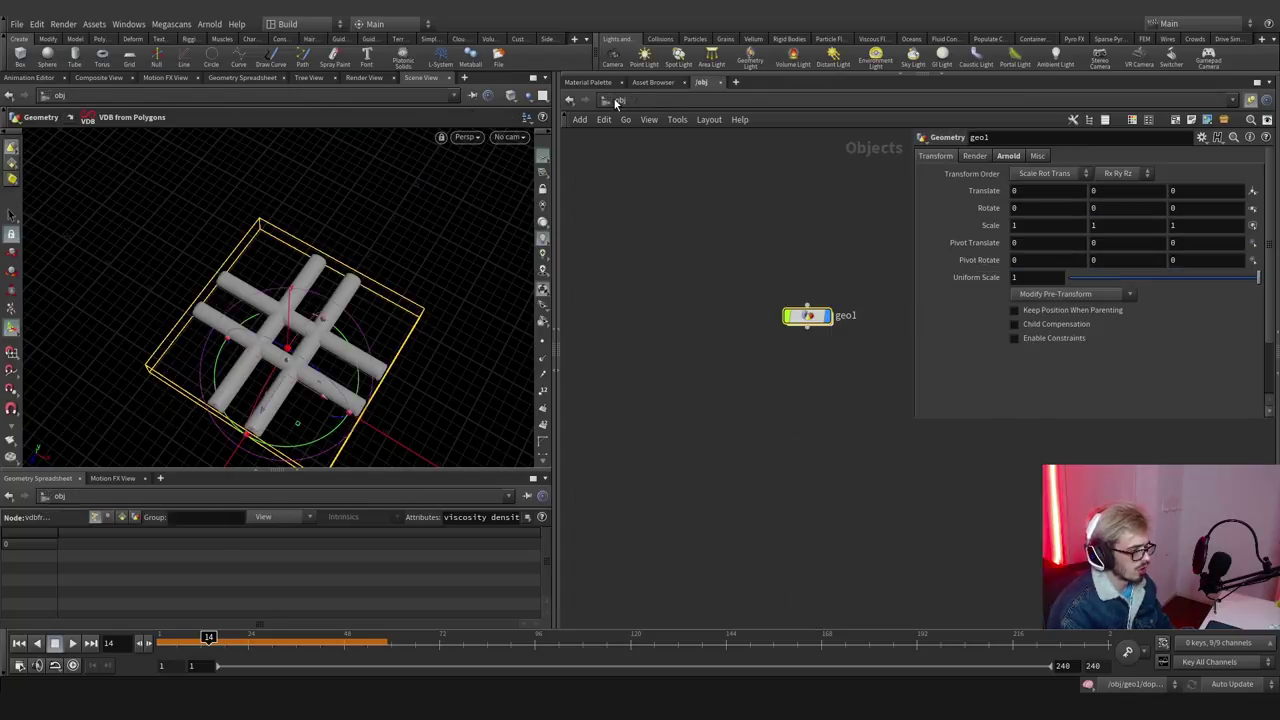
double_click(815, 318)
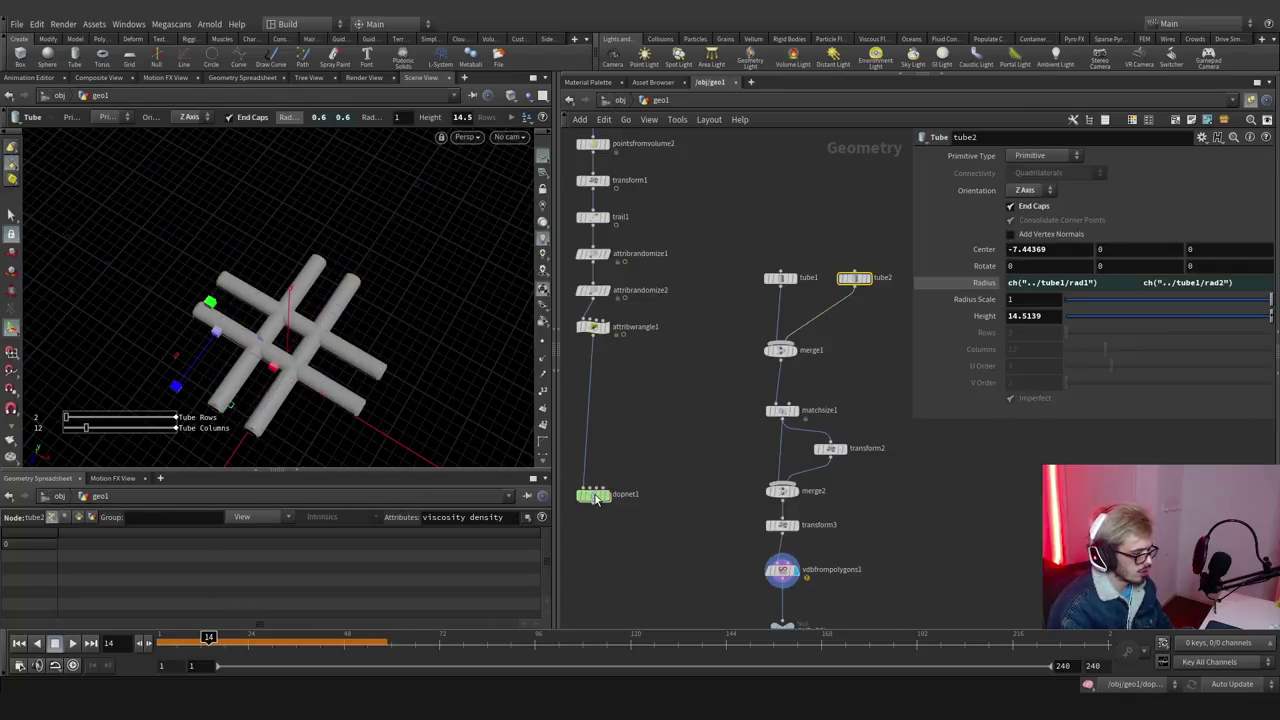
double_click(590, 494)
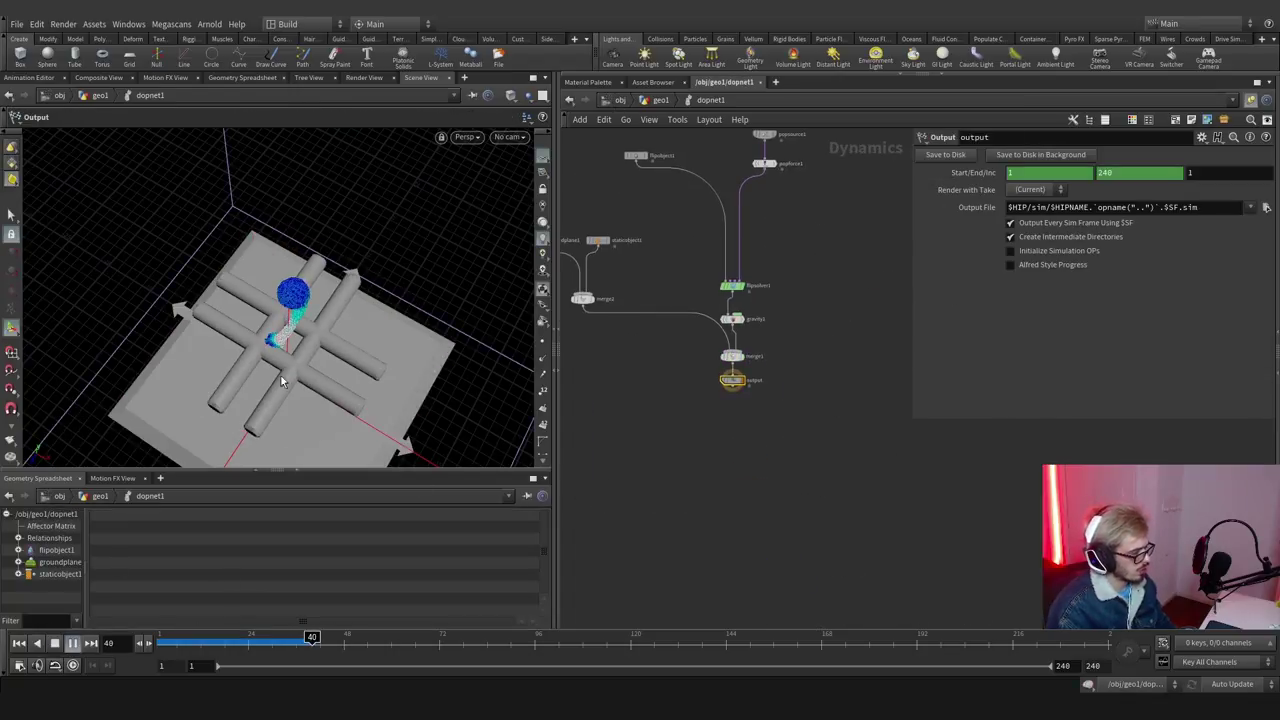
key(Escape)
drag(275, 343, 295, 360)
scroll(300, 365, up, 5)
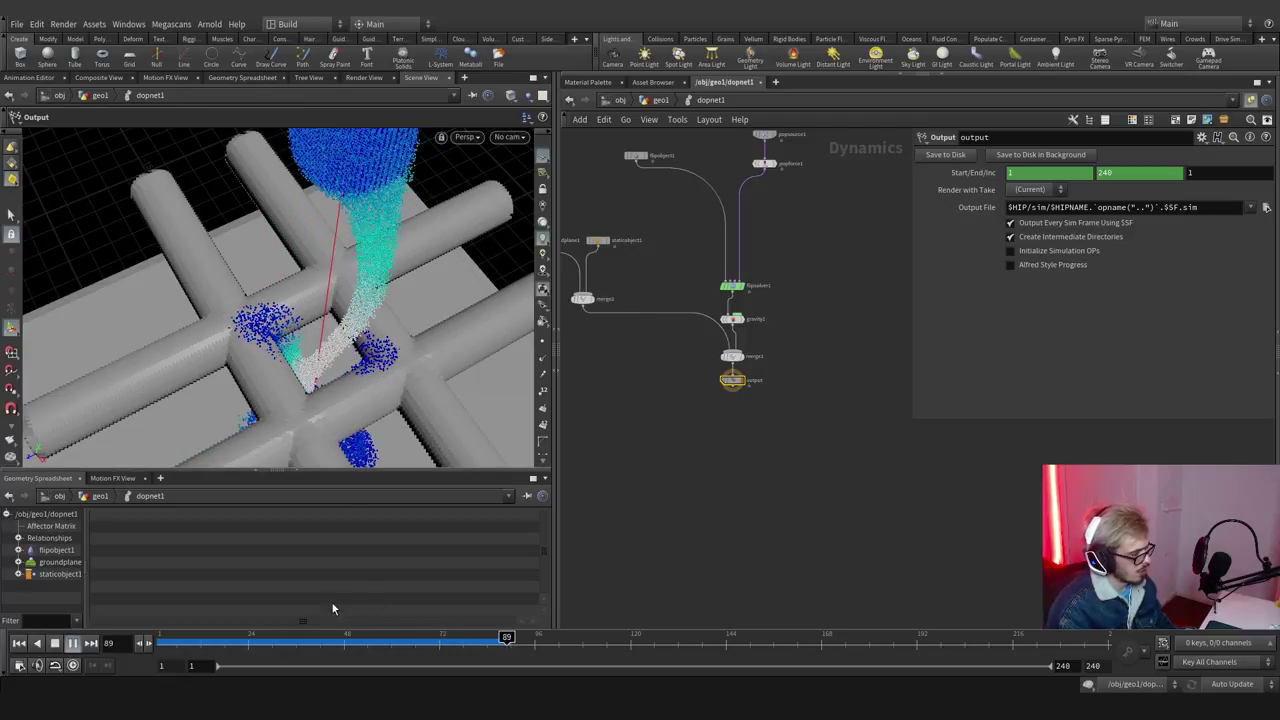
click(300, 640)
key(Escape)
drag(330, 350, 310, 250)
key(Escape)
Add a Multiple Solver between the FLIP Solver and Gravity, fed by flipobject1 and flipsolver1.
middle_drag(801, 293, 775, 386)
click(700, 412)
key(Tab)
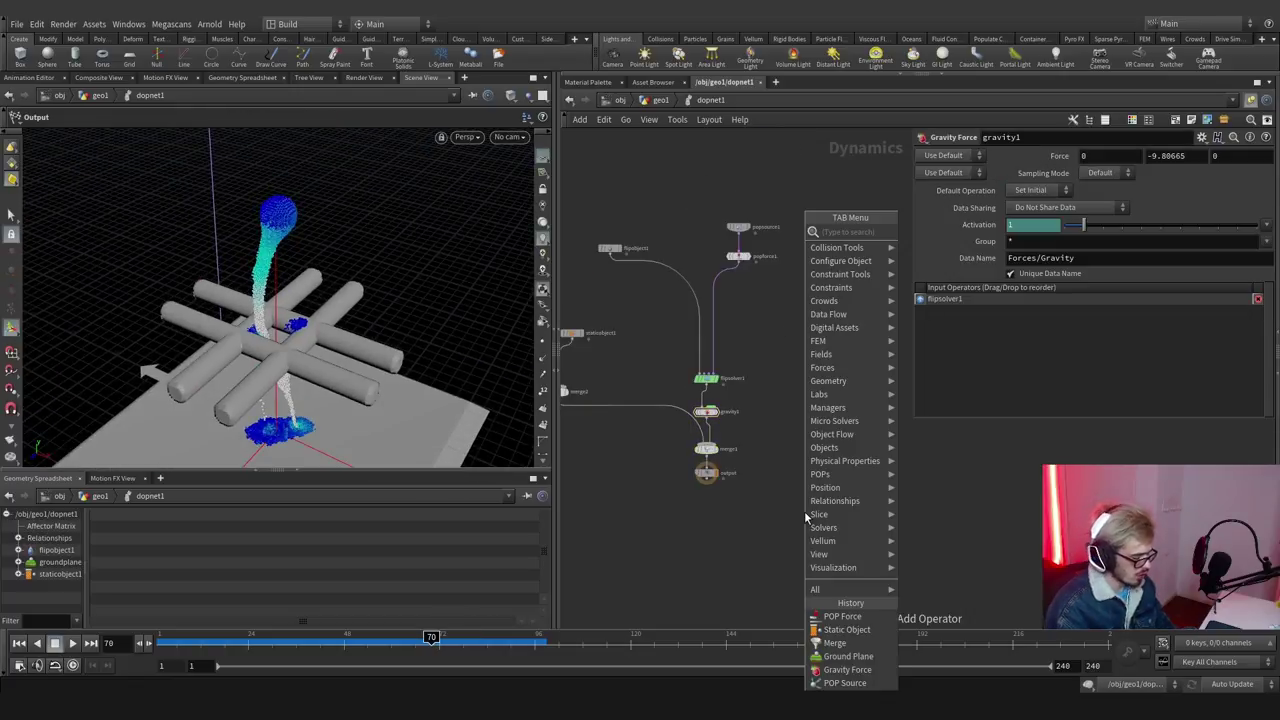
text(mult)
key(Down)
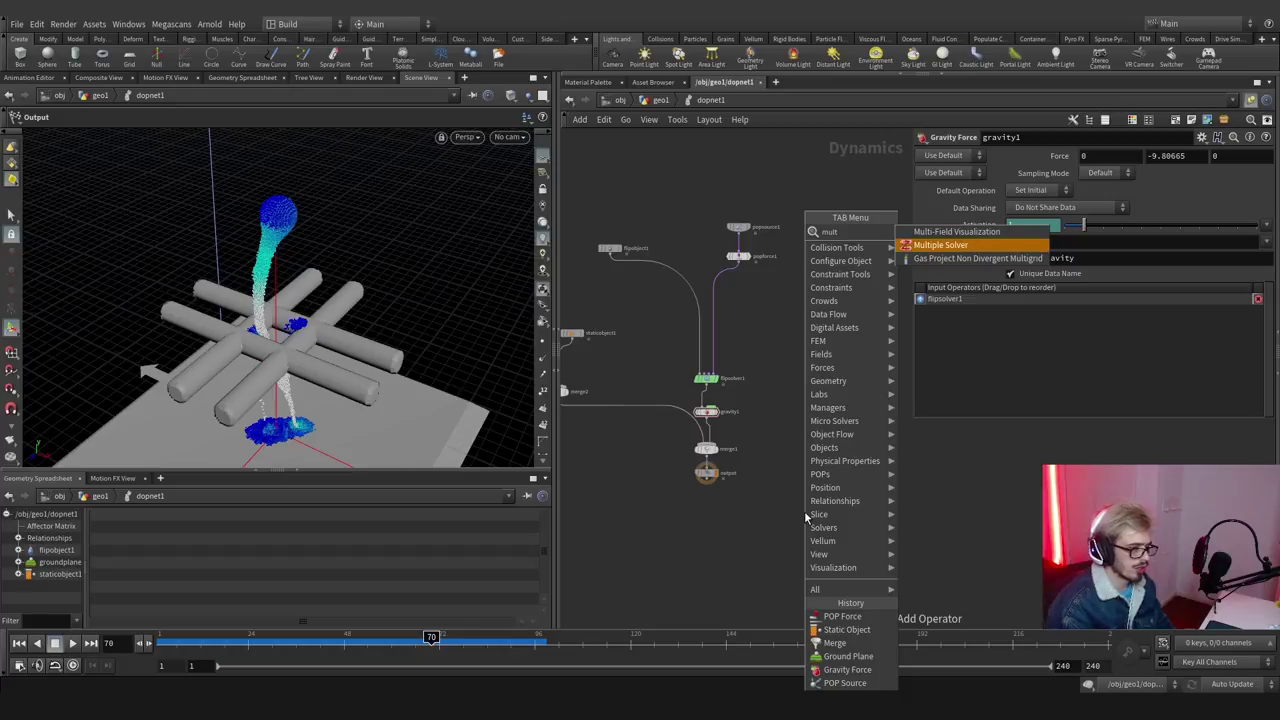
key(Return)
click(760, 402)
scroll(740, 401, up, 3)
drag(732, 402, 700, 404)
scroll(810, 400, up, 1)
drag(676, 356, 700, 406)
click(690, 376)
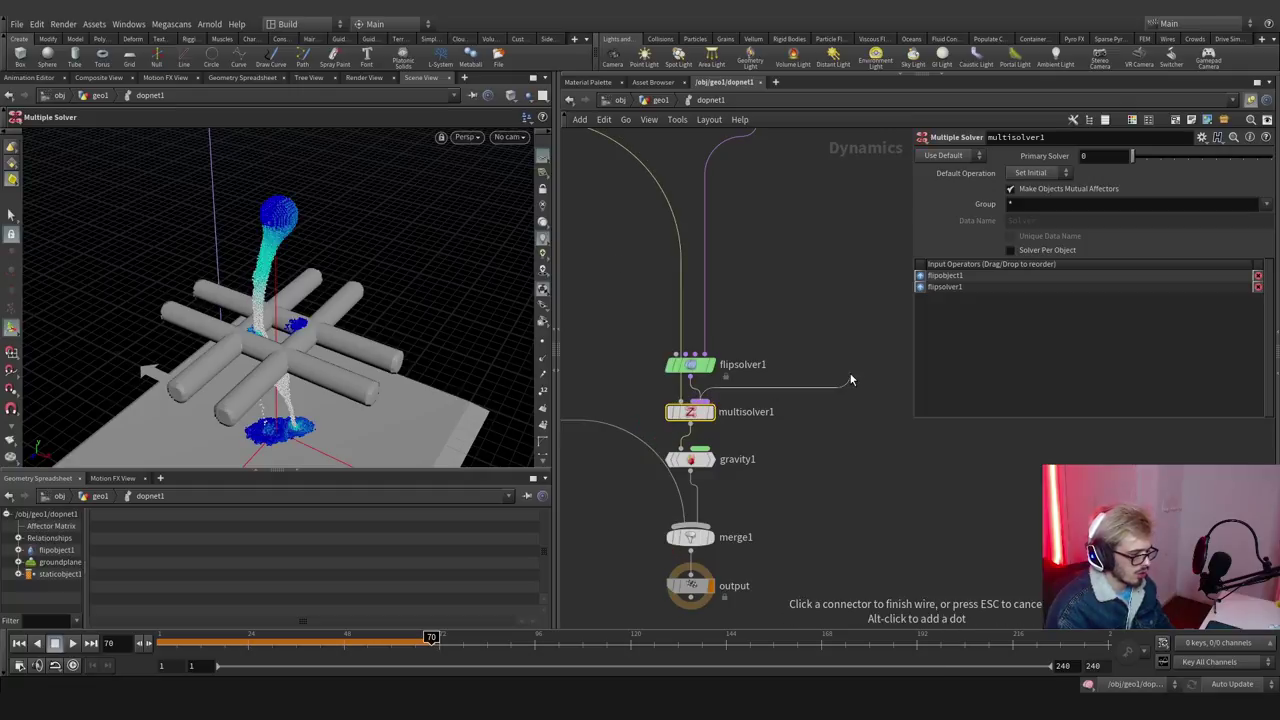
Add a SOP Solver connected to the solver input of the Multiple Solver.
key(Tab)
text(sop)
click(978, 298)
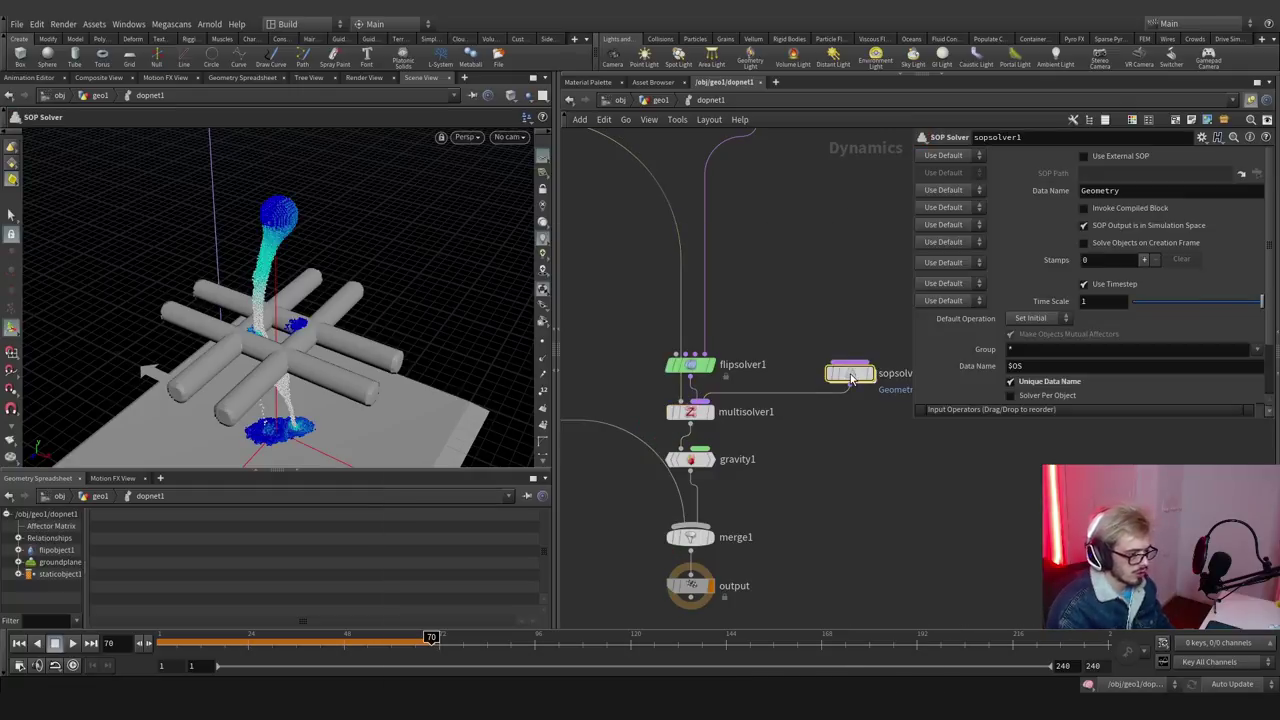
click(833, 358)
Rearrange the DOP network so the FLIP Solver sits directly below popforce1 and above the Multiple Solver.
scroll(833, 358, down, 4)
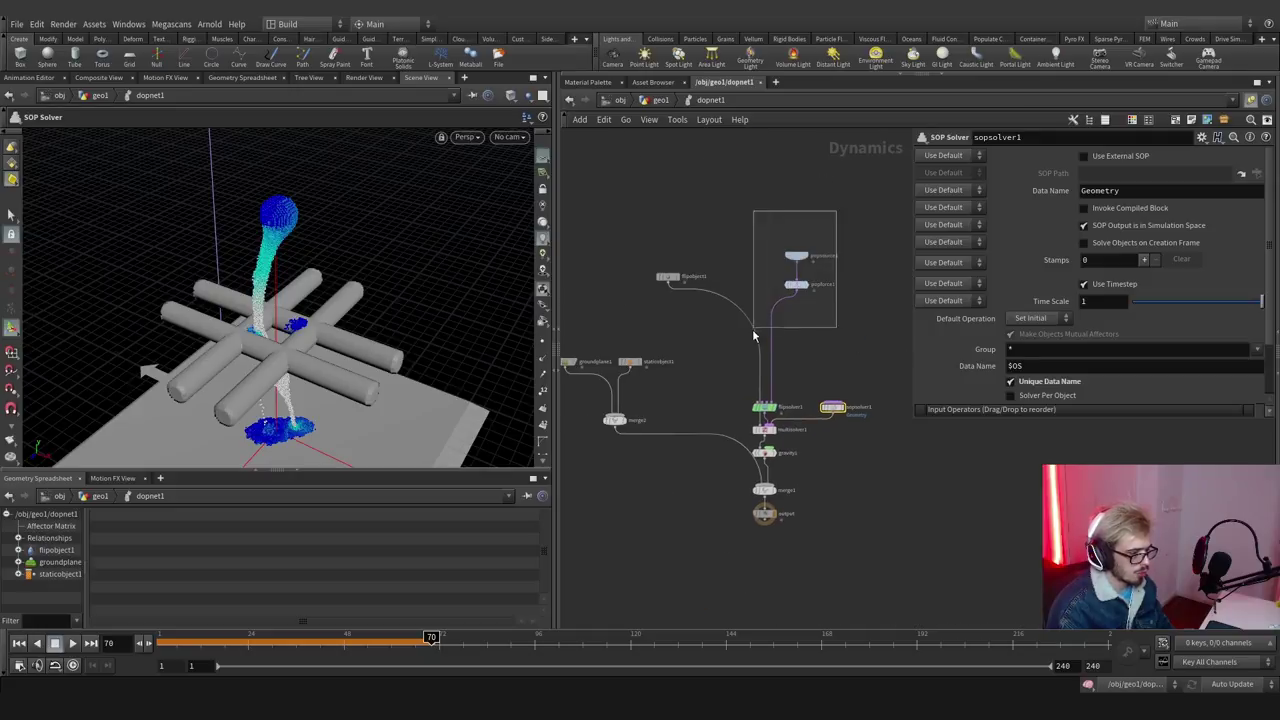
click(787, 284)
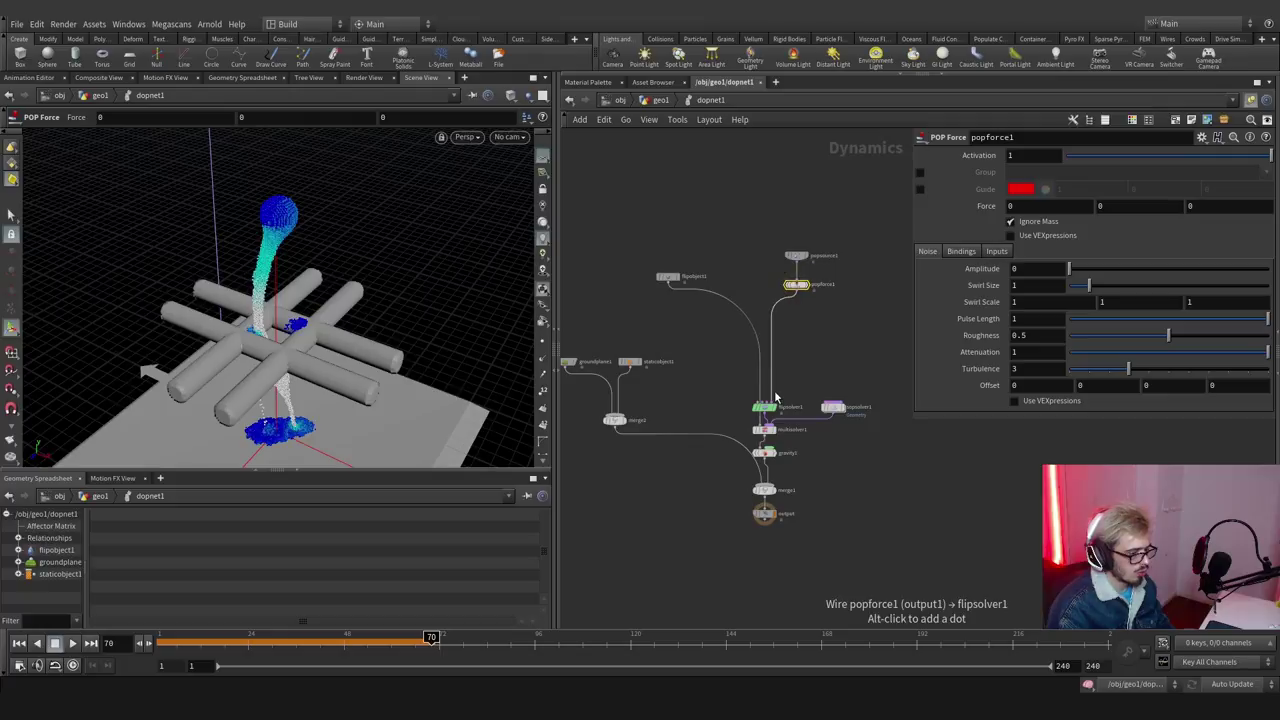
drag(770, 409, 800, 319)
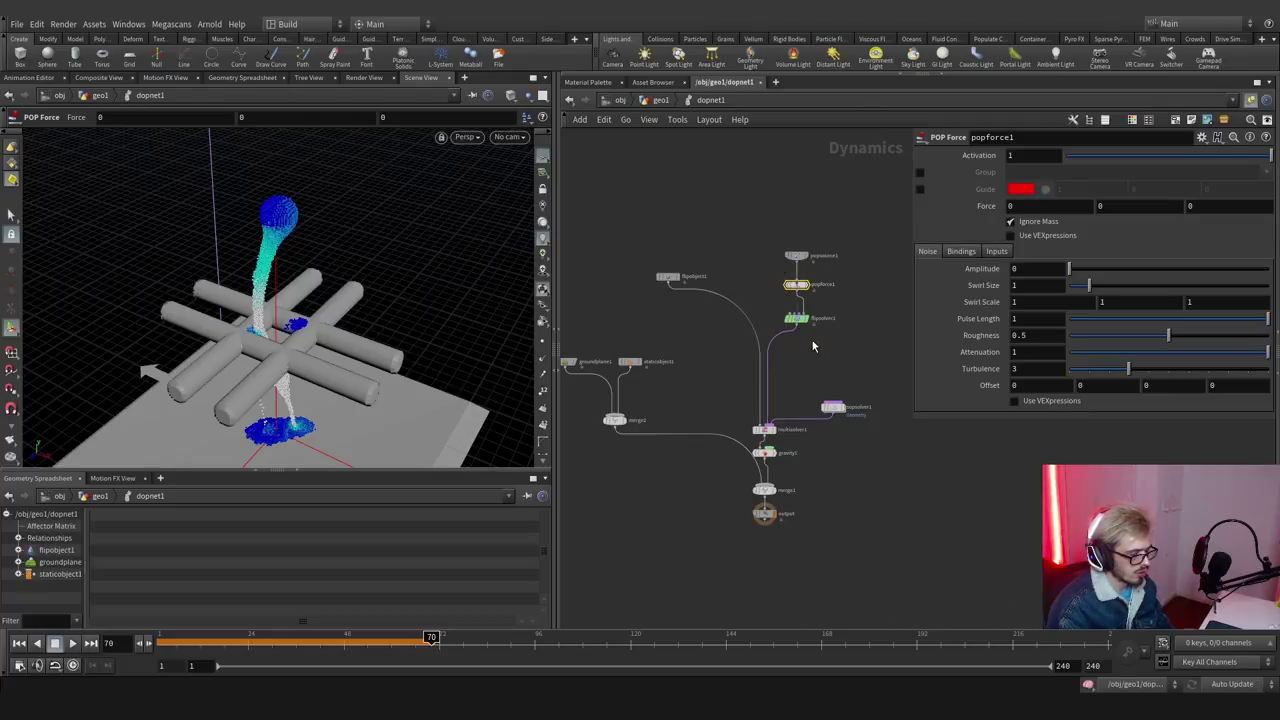
middle_drag(829, 364, 793, 298)
drag(768, 492, 728, 445)
middle_drag(766, 401, 738, 421)
scroll(774, 430, down, 3)
Enable surface tension and surface tension blur in the FLIP Solver's volume motion settings.
click(768, 214)
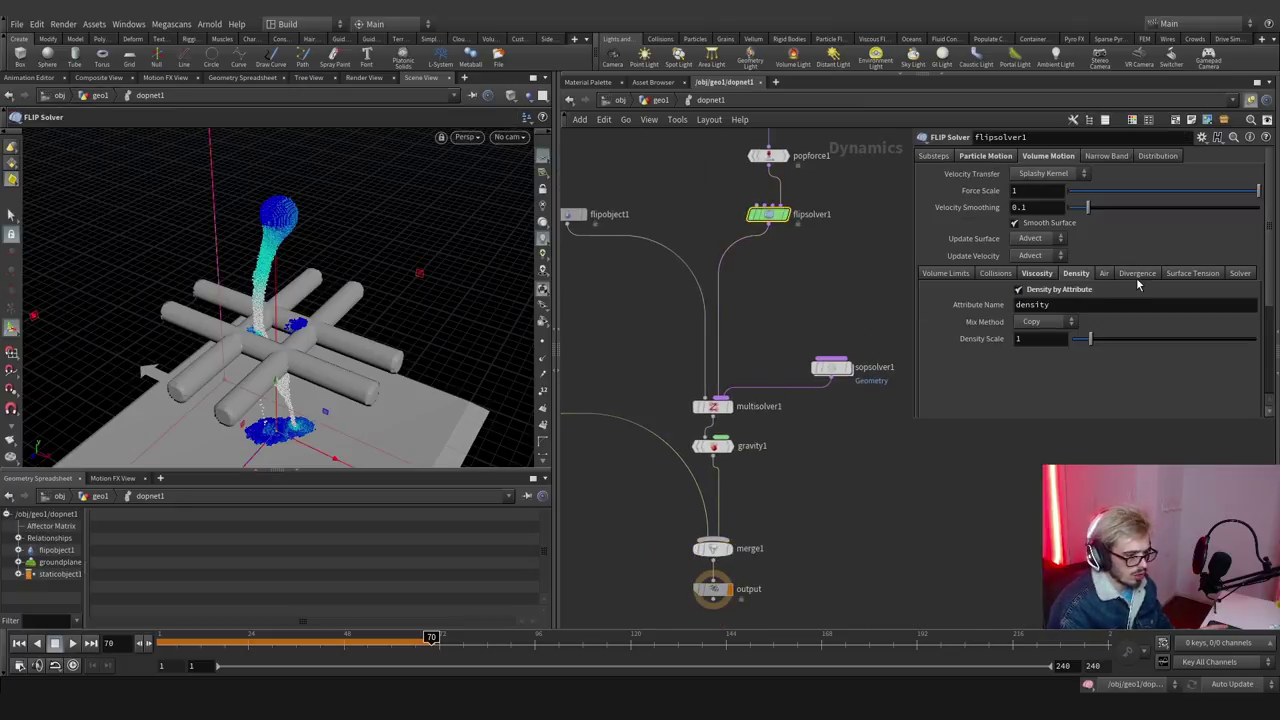
click(1192, 273)
click(1036, 291)
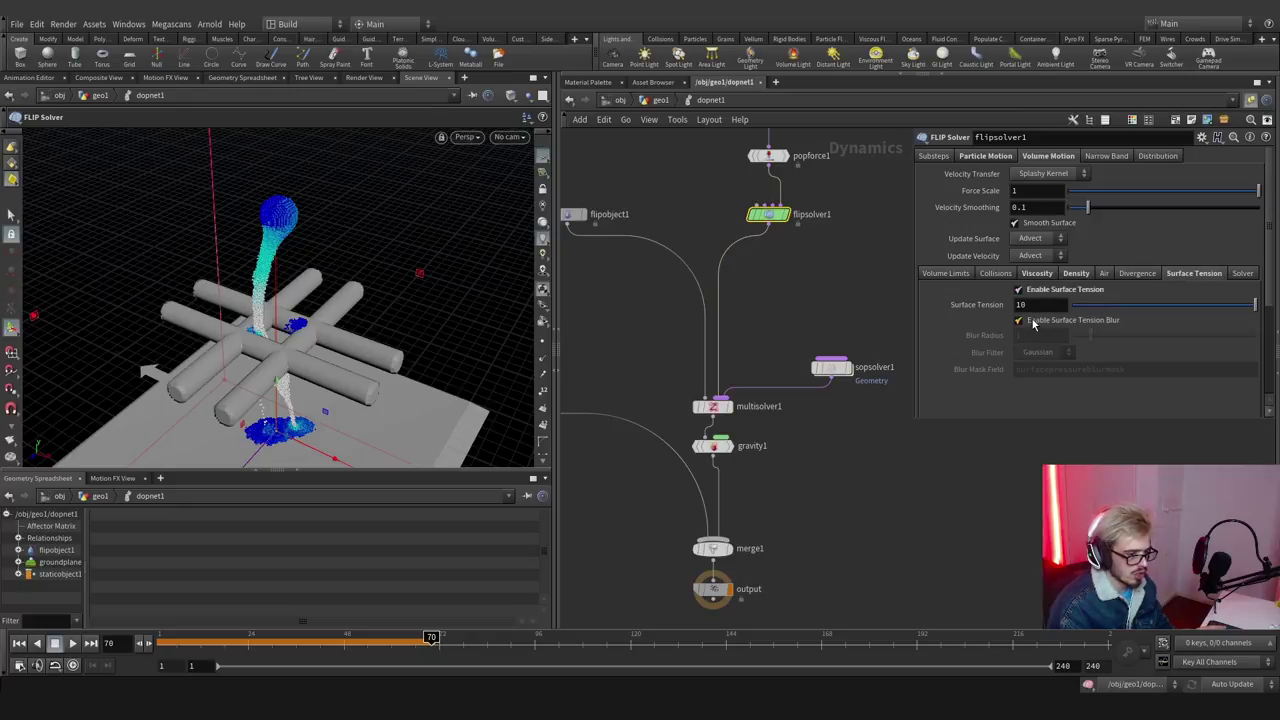
click(1032, 321)
middle_drag(918, 303, 828, 296)
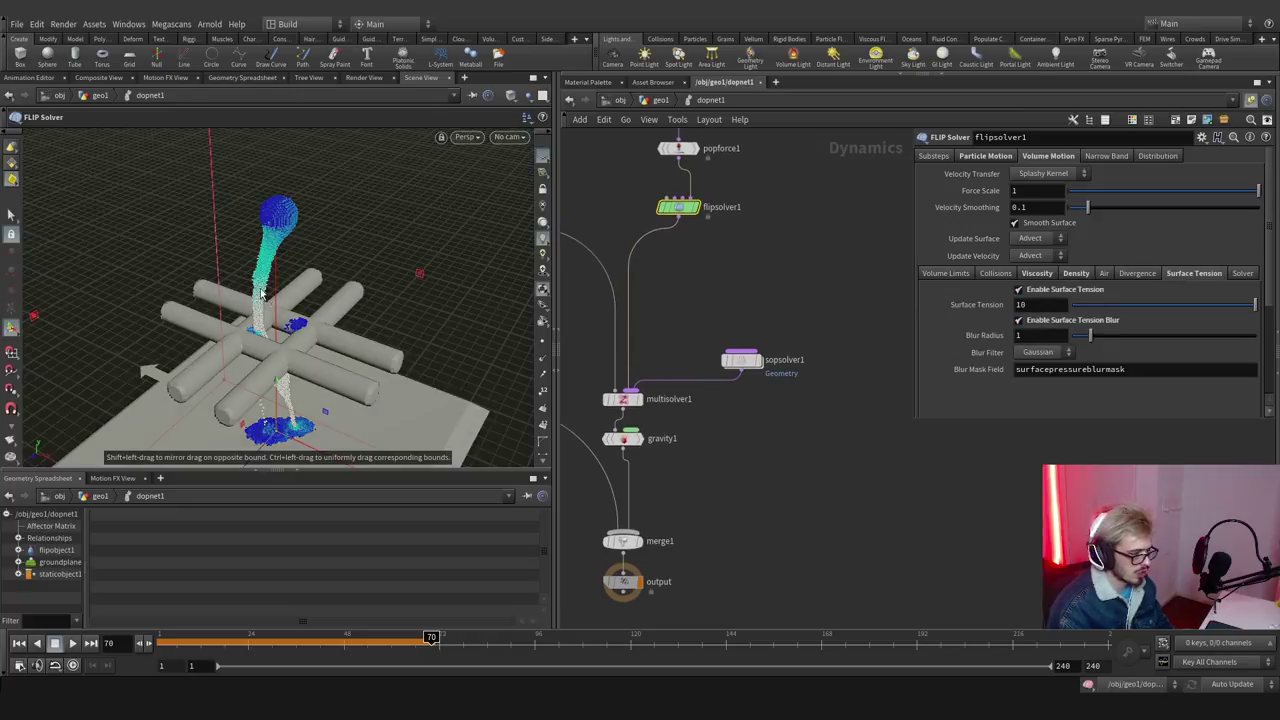
Play the simulation with surface tension enabled and return to the first frame.
key(ctrl+Up)
key(Up)
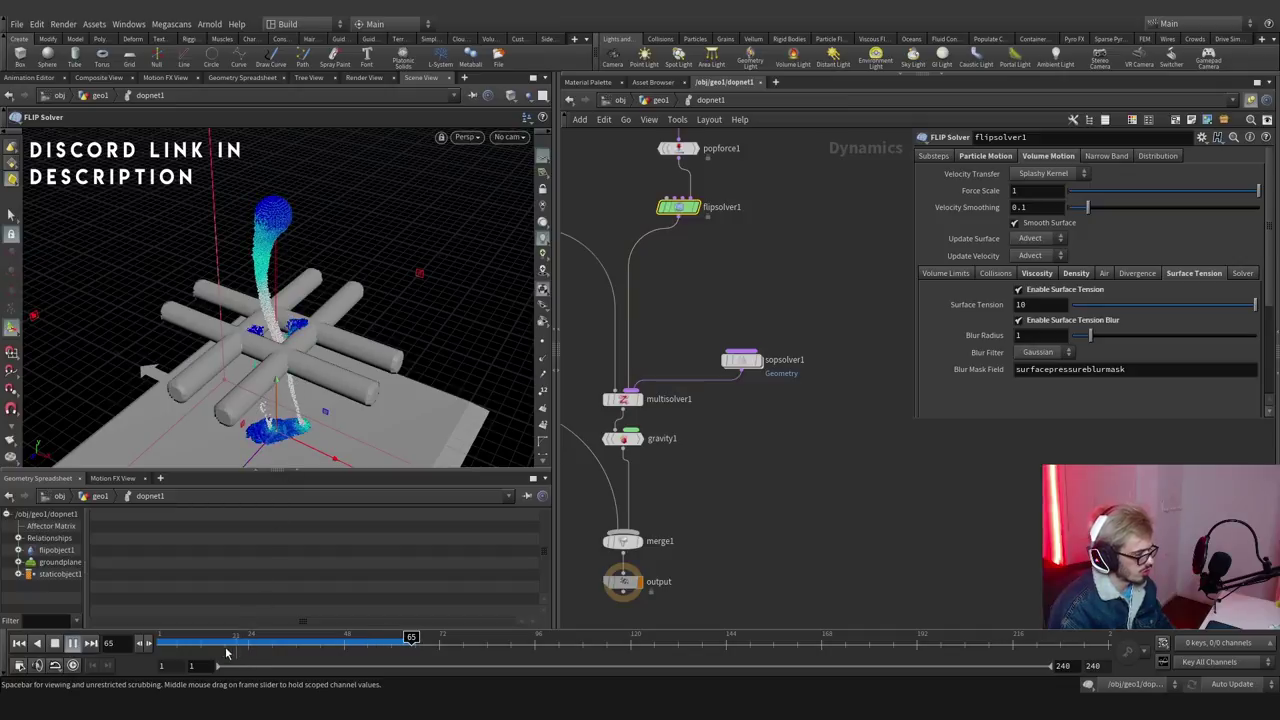
key(ctrl+Up)
Go inside the SOP Solver, add an Attribute Wrangle connected to dop_geometry and show its VEX code parameters.
double_click(752, 366)
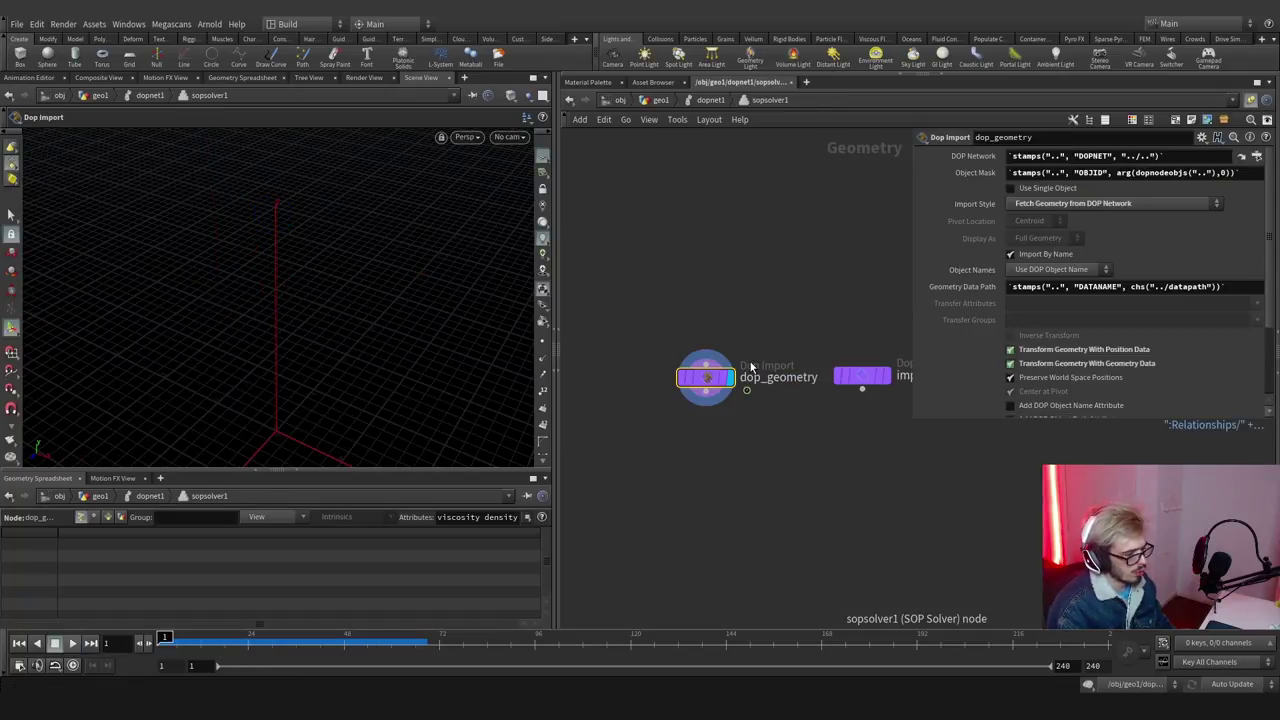
key(Tab)
click(680, 616)
click(630, 480)
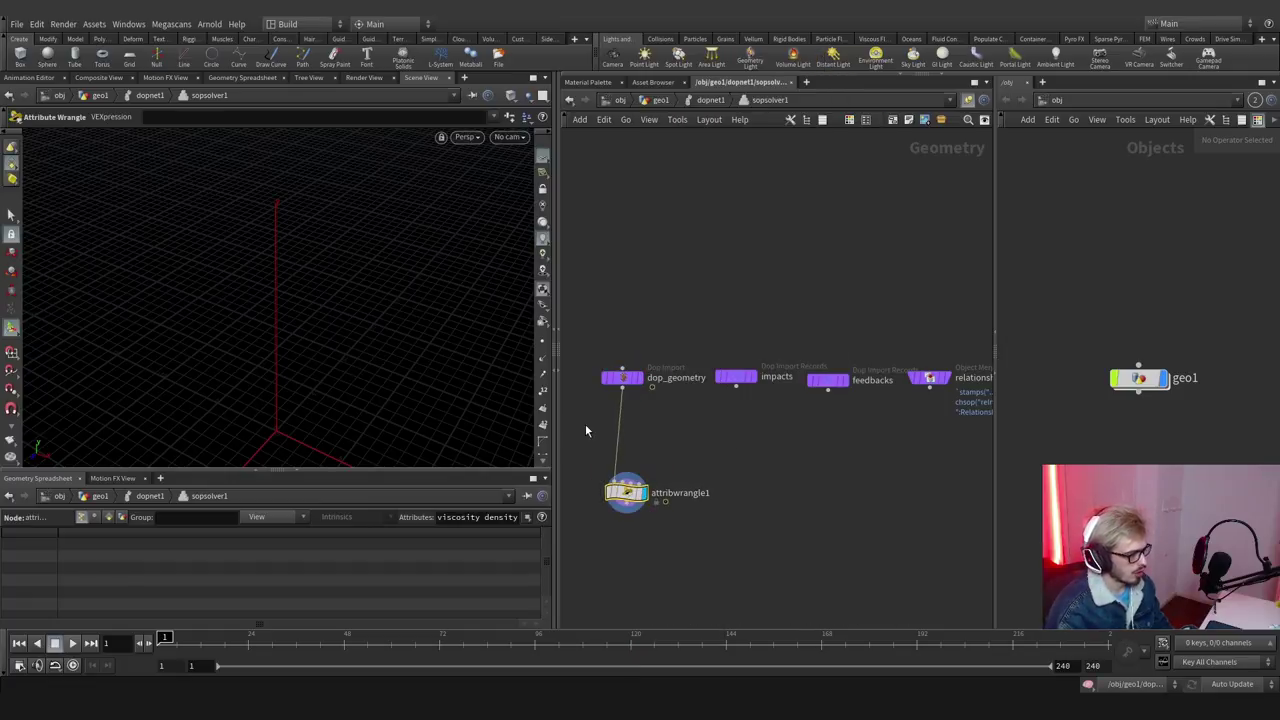
key(p)
click(743, 260)
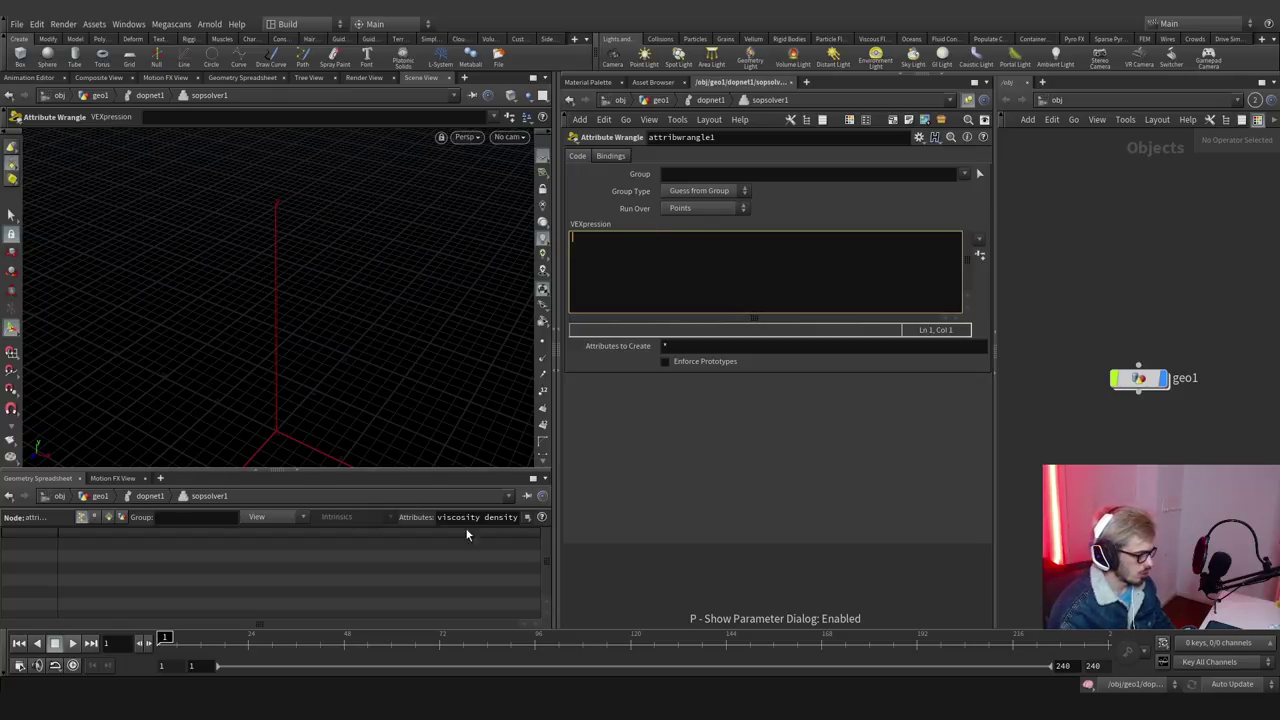
Return to the DOP network, advance the simulation to frame 19 and go back inside the SOP Solver.
key(p)
click(711, 100)
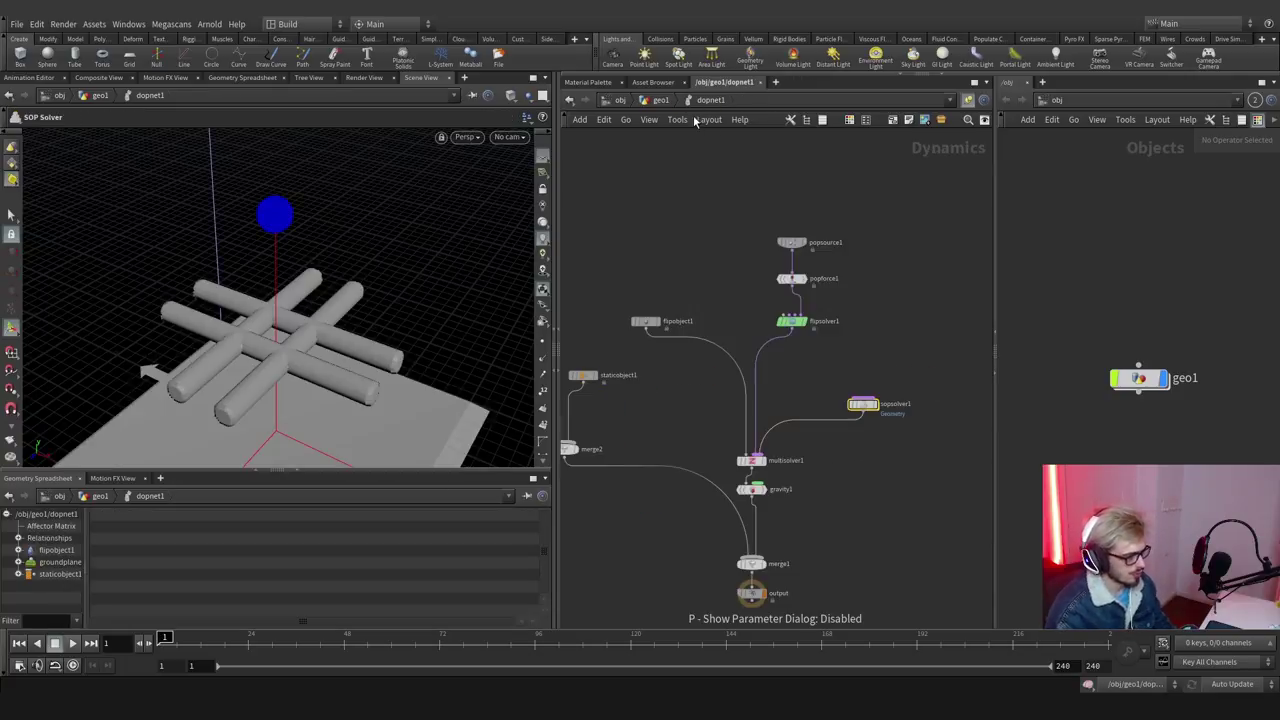
click(190, 636)
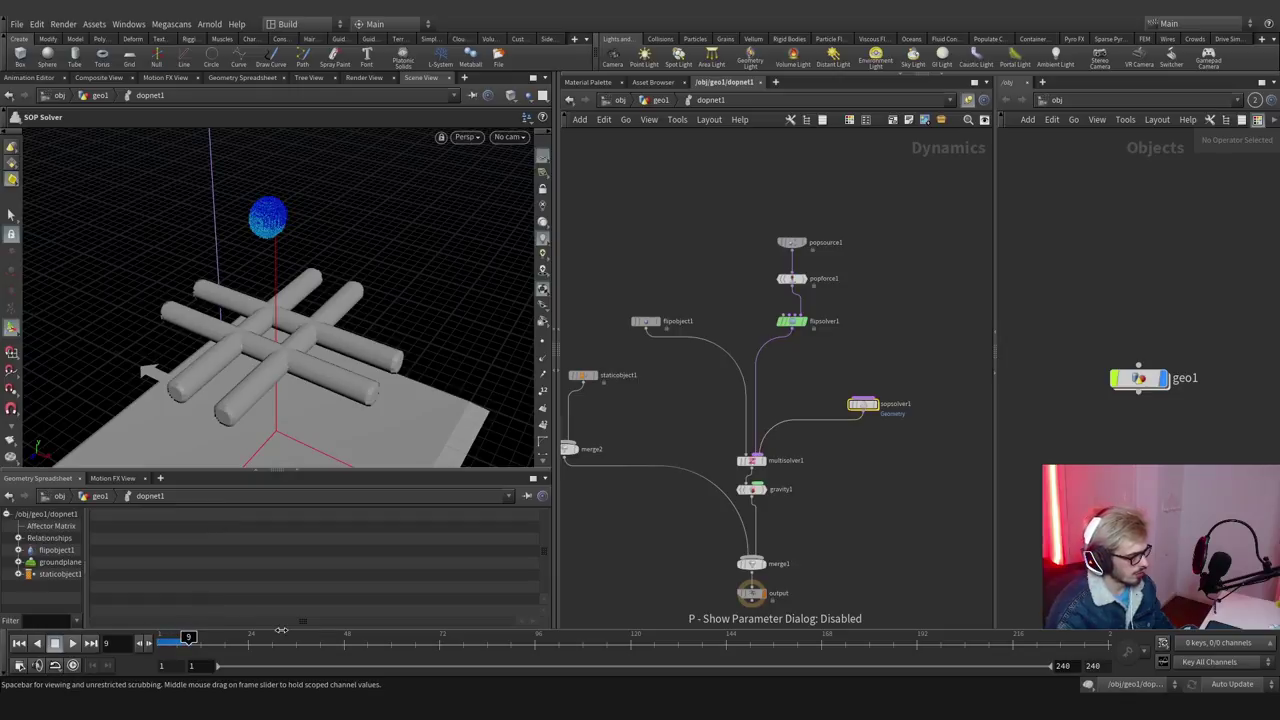
click(229, 640)
double_click(863, 405)
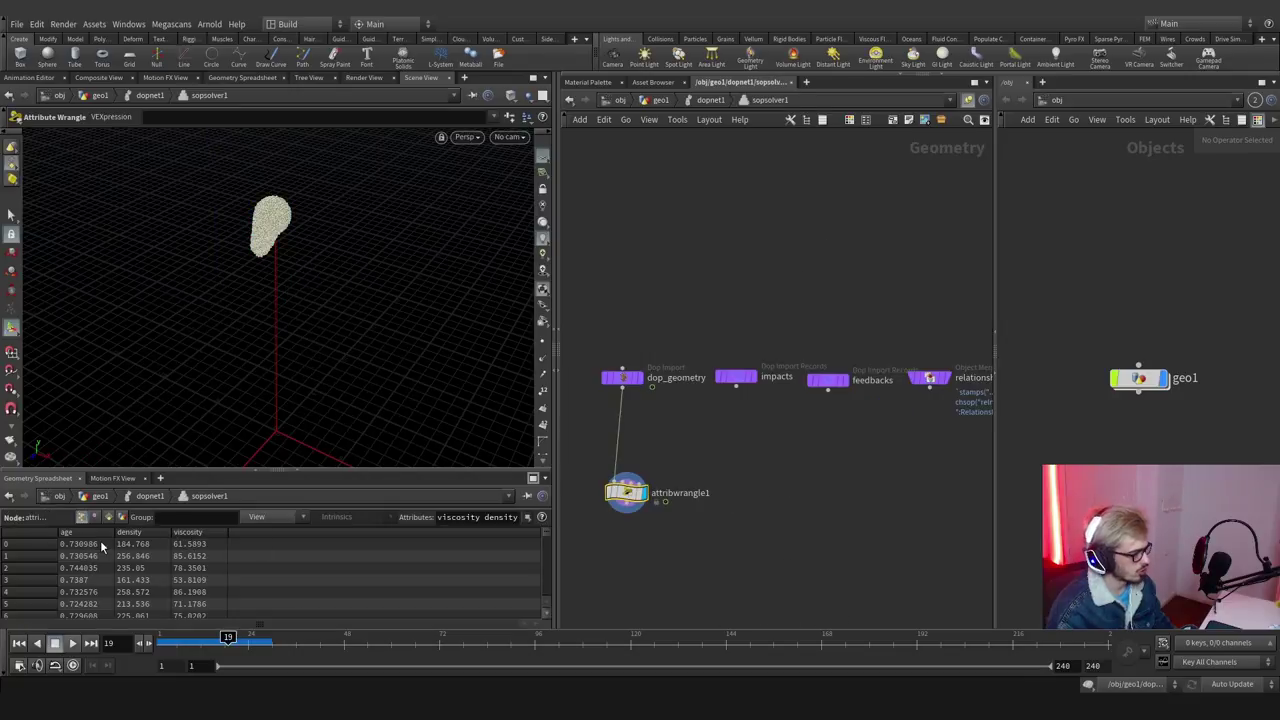
Delete the existing wrangle, add a new Attribute Wrangle connected to dop_geometry and make it the displayed node.
key(Delete)
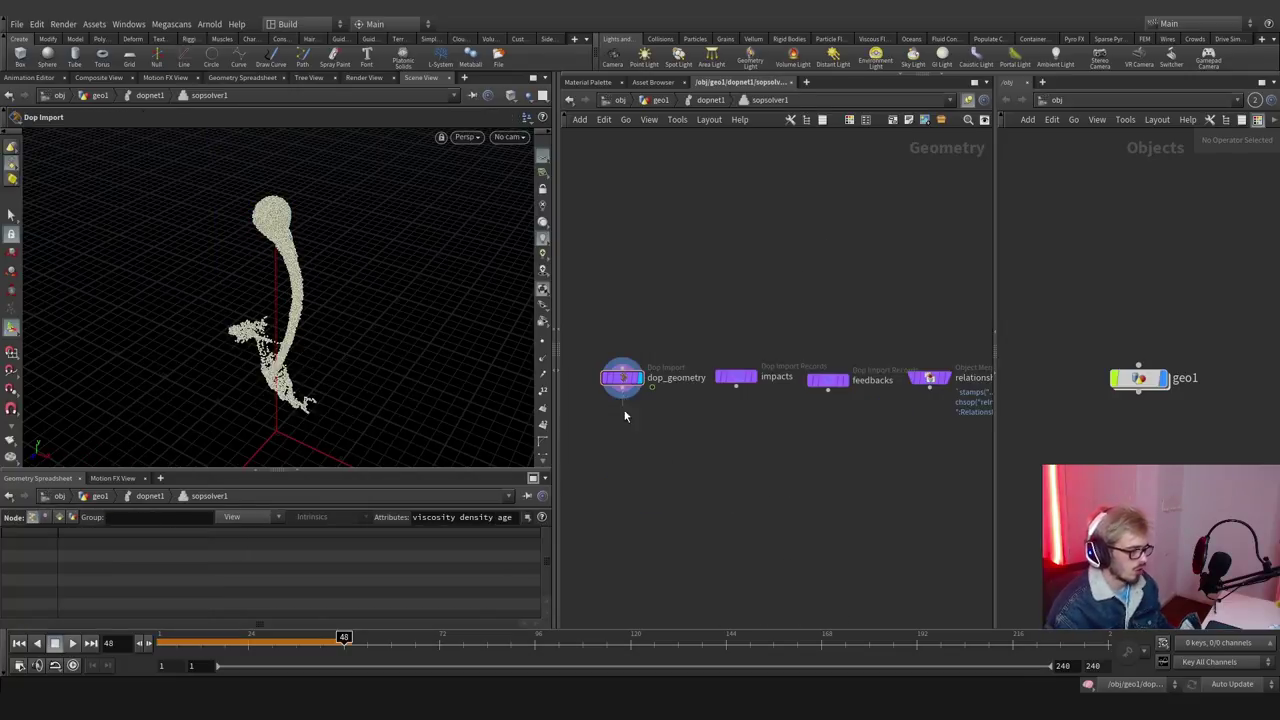
key(Tab)
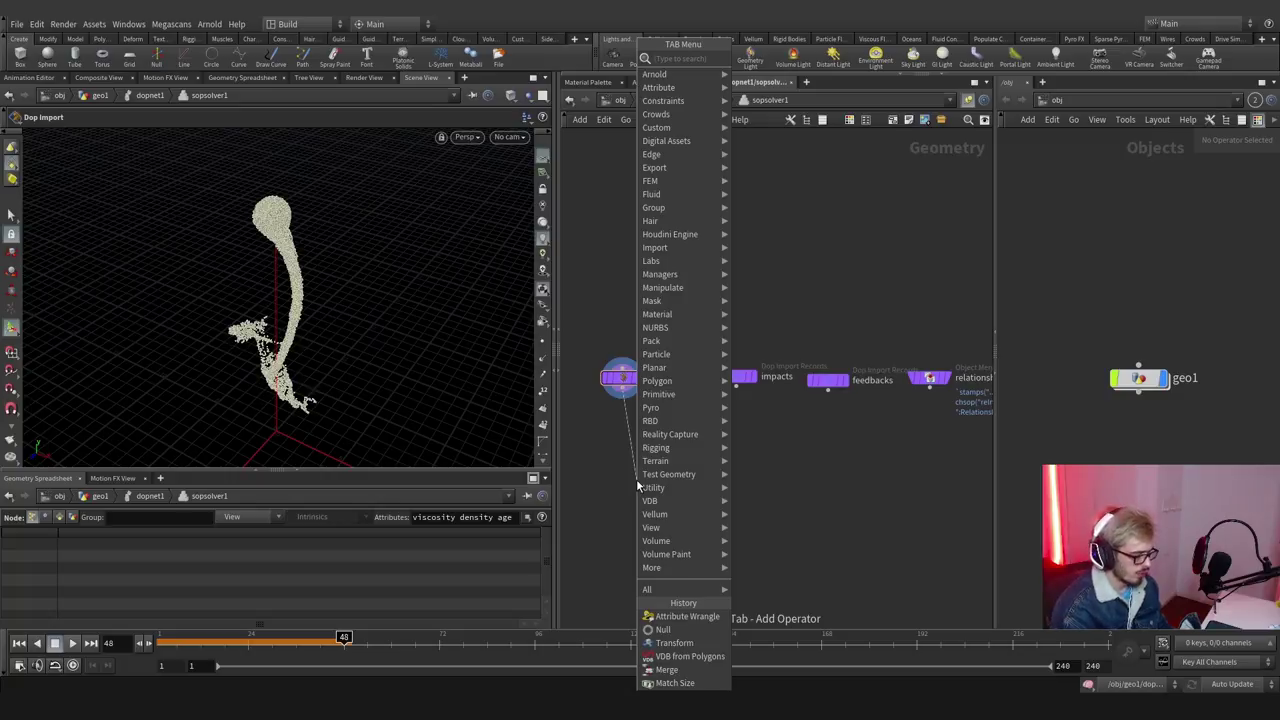
key(Return)
click(636, 480)
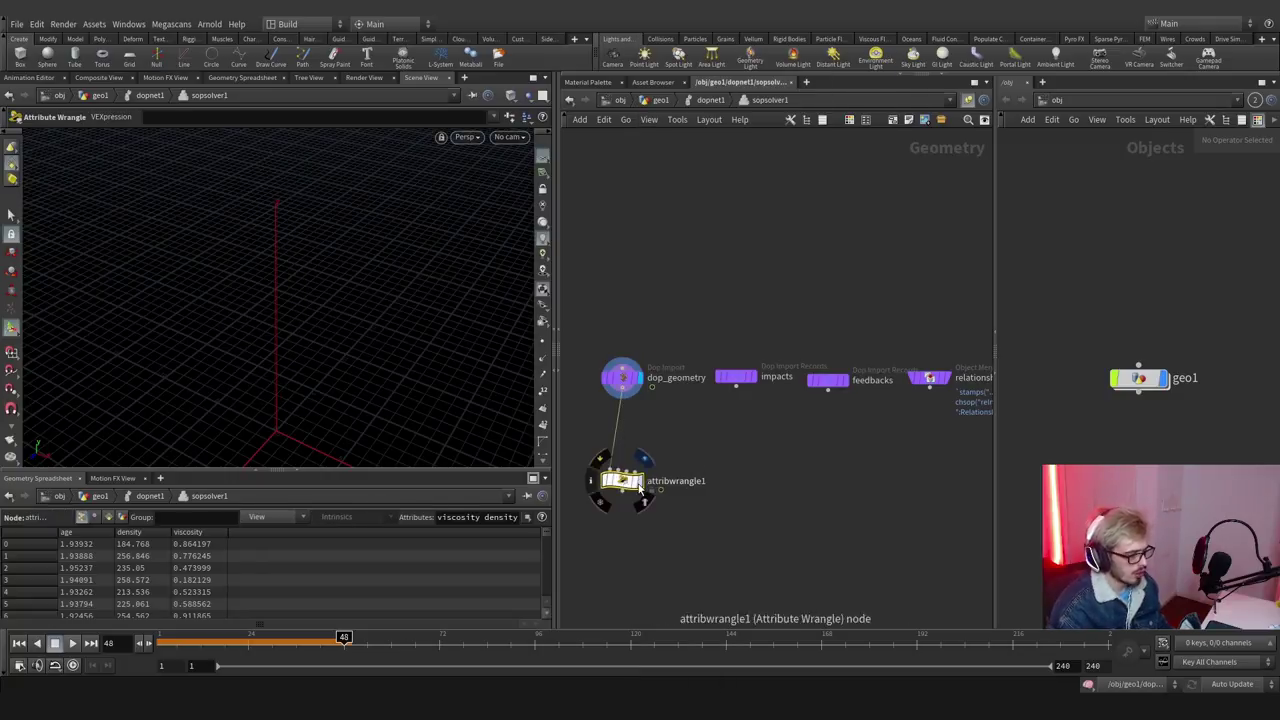
click(654, 481)
key(p)
click(707, 250)
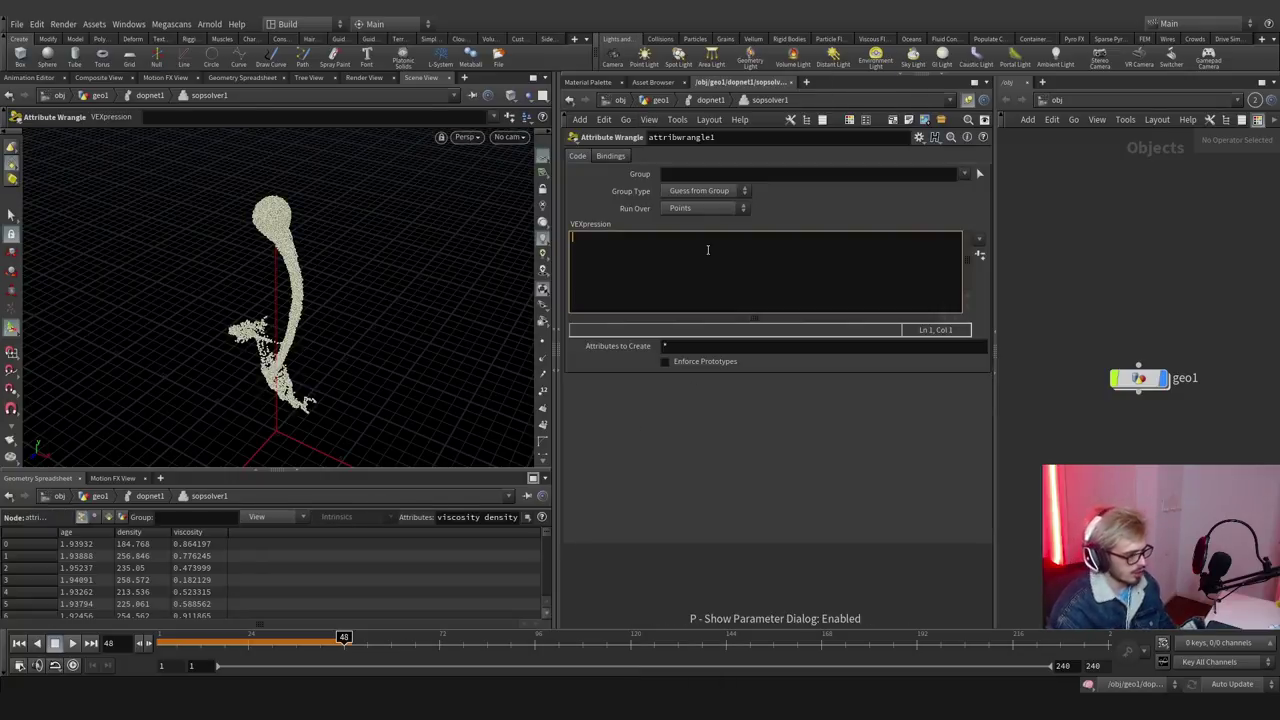
text(@vec)
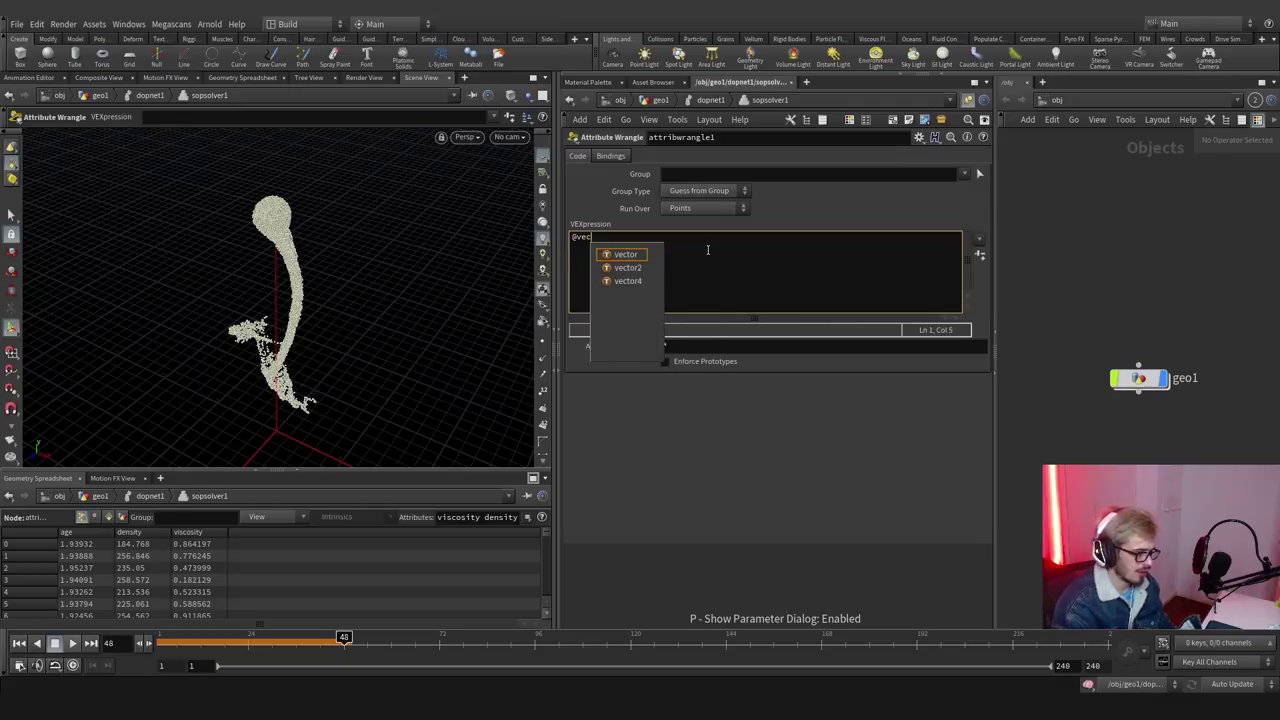
text(c)
key(BackSpace)
text(iscosity = 1;)
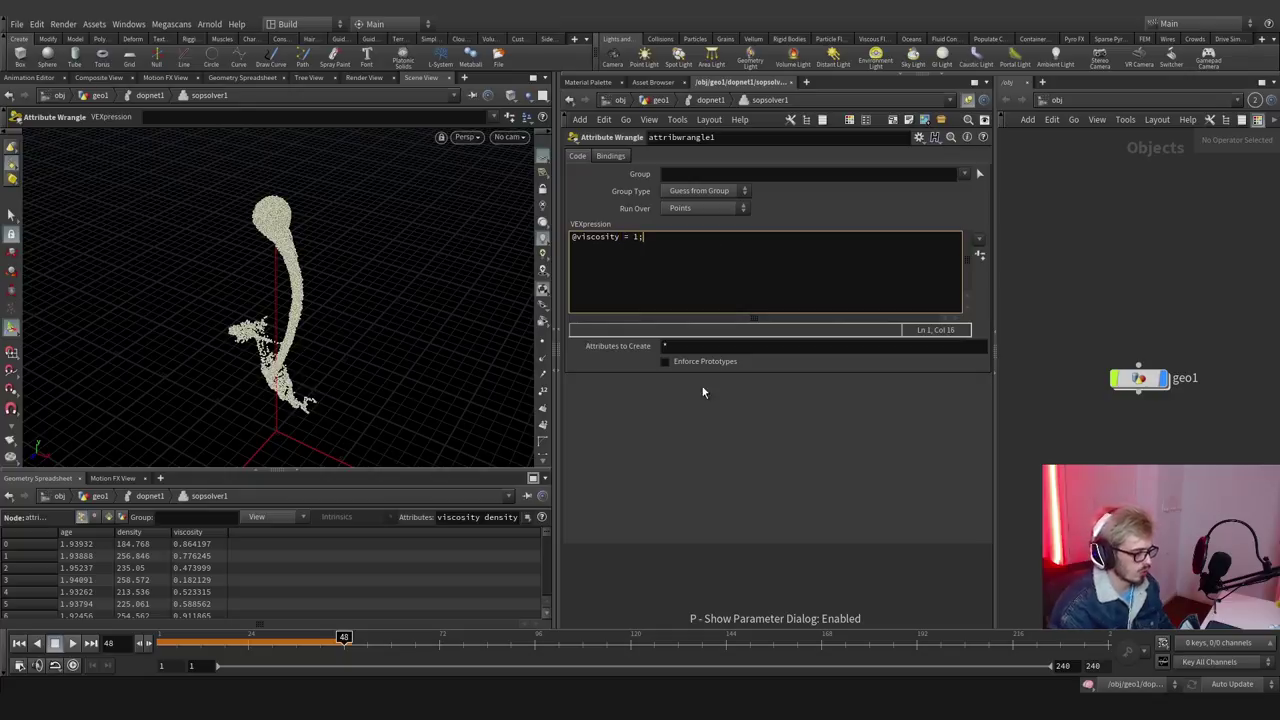
click(715, 558)
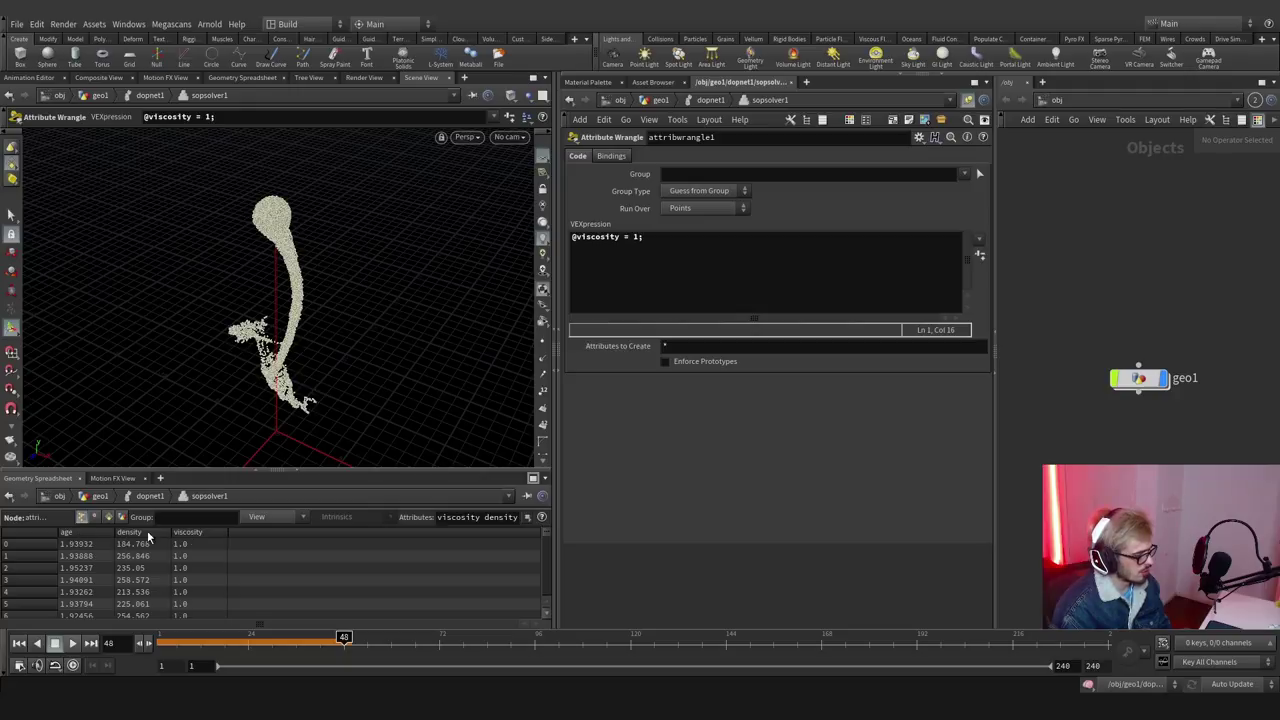
Sort the geometry spreadsheet by viscosity and compare its values with the wrangle's expression.
click(440, 517)
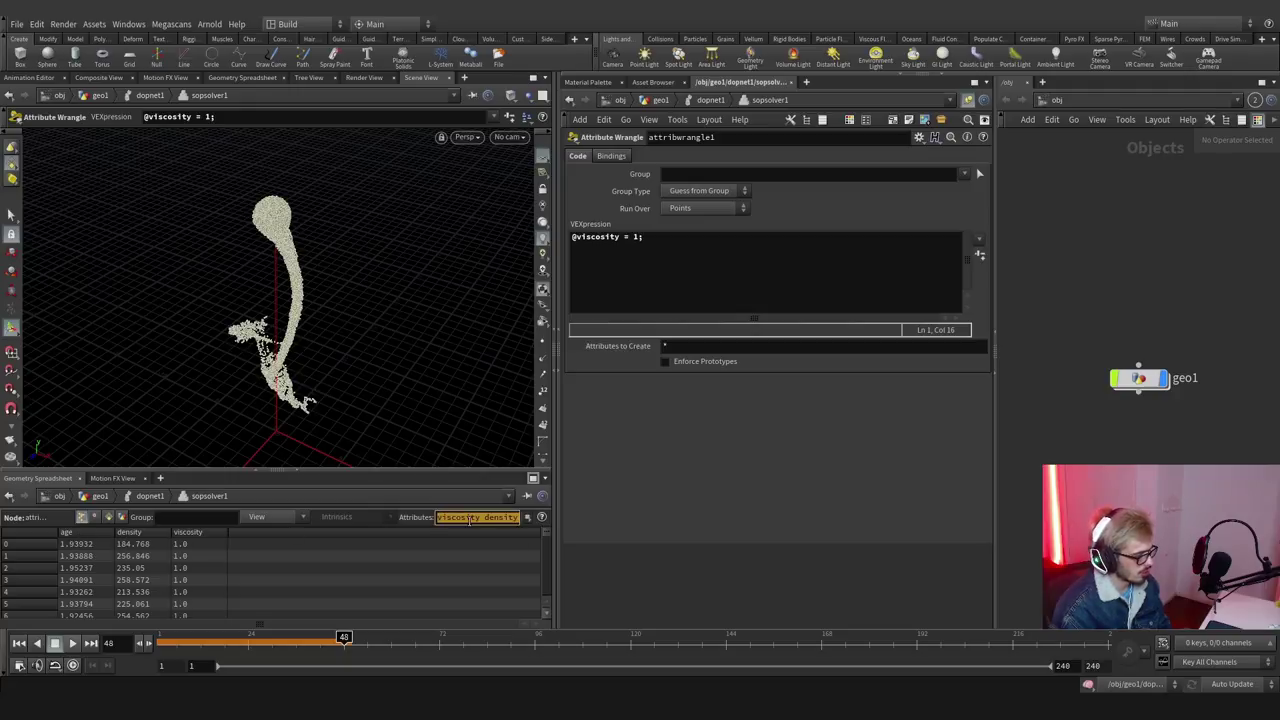
click(522, 564)
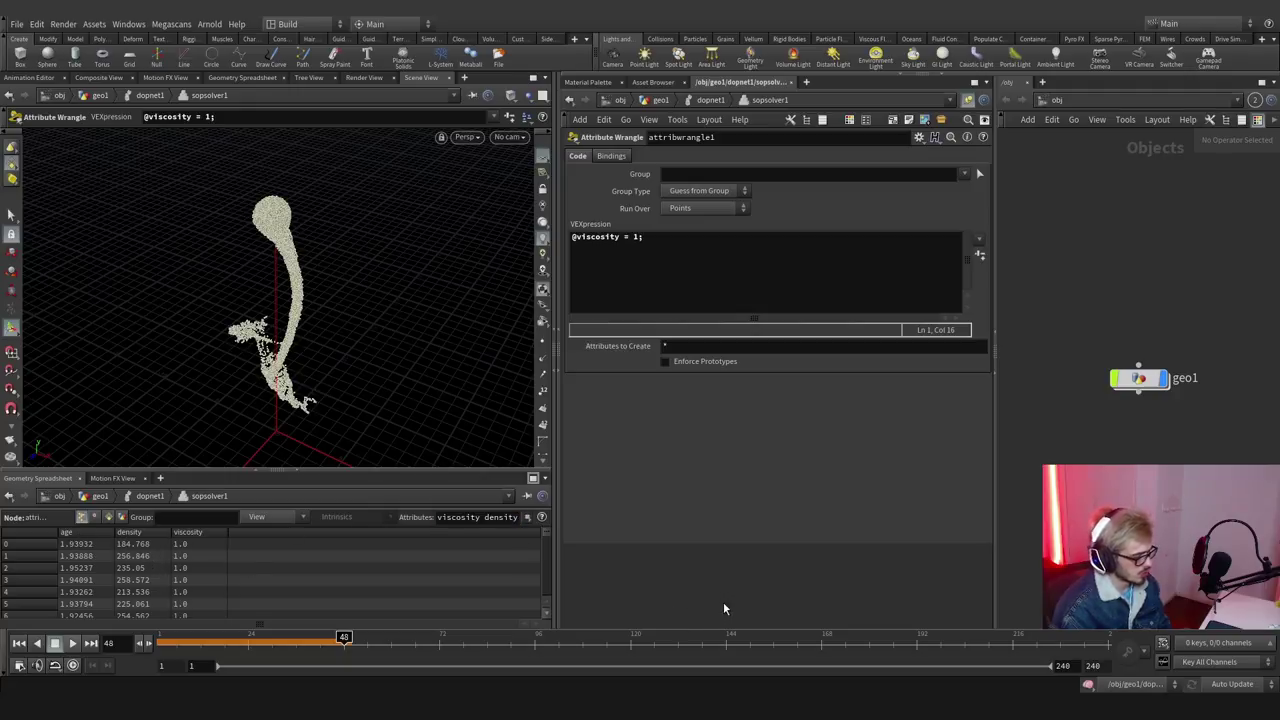
drag(645, 237, 573, 237)
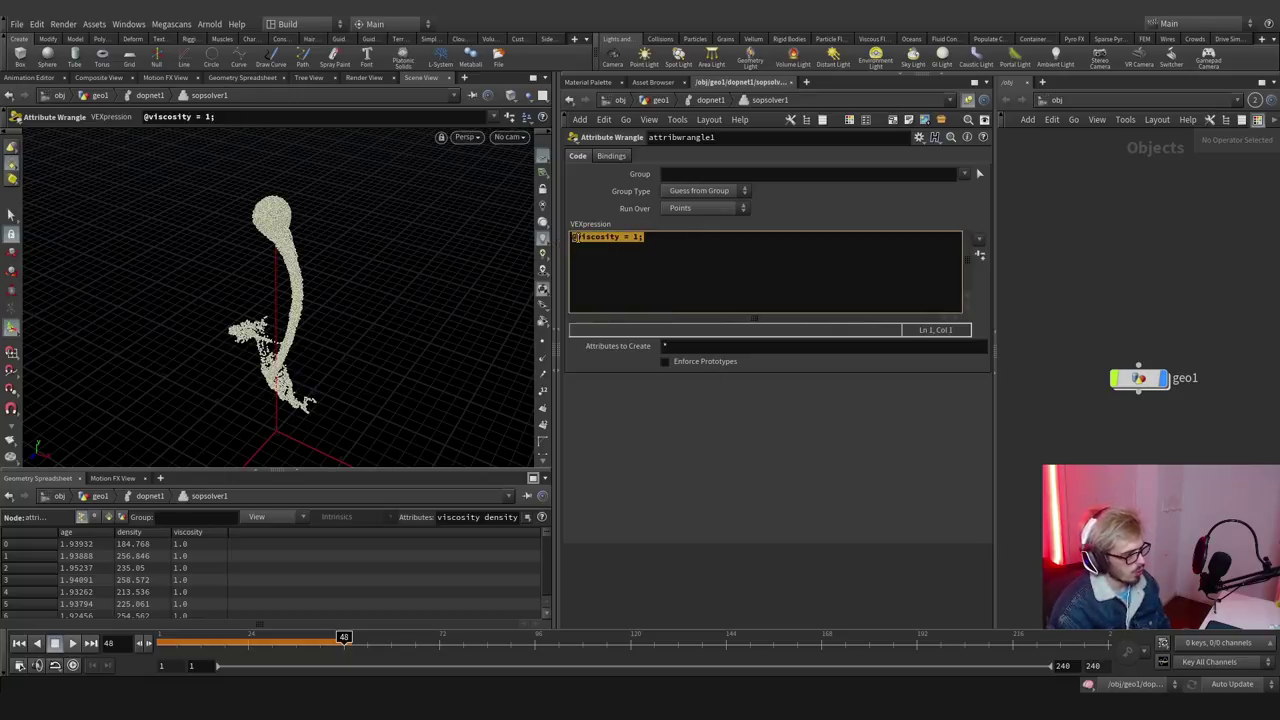
click(192, 532)
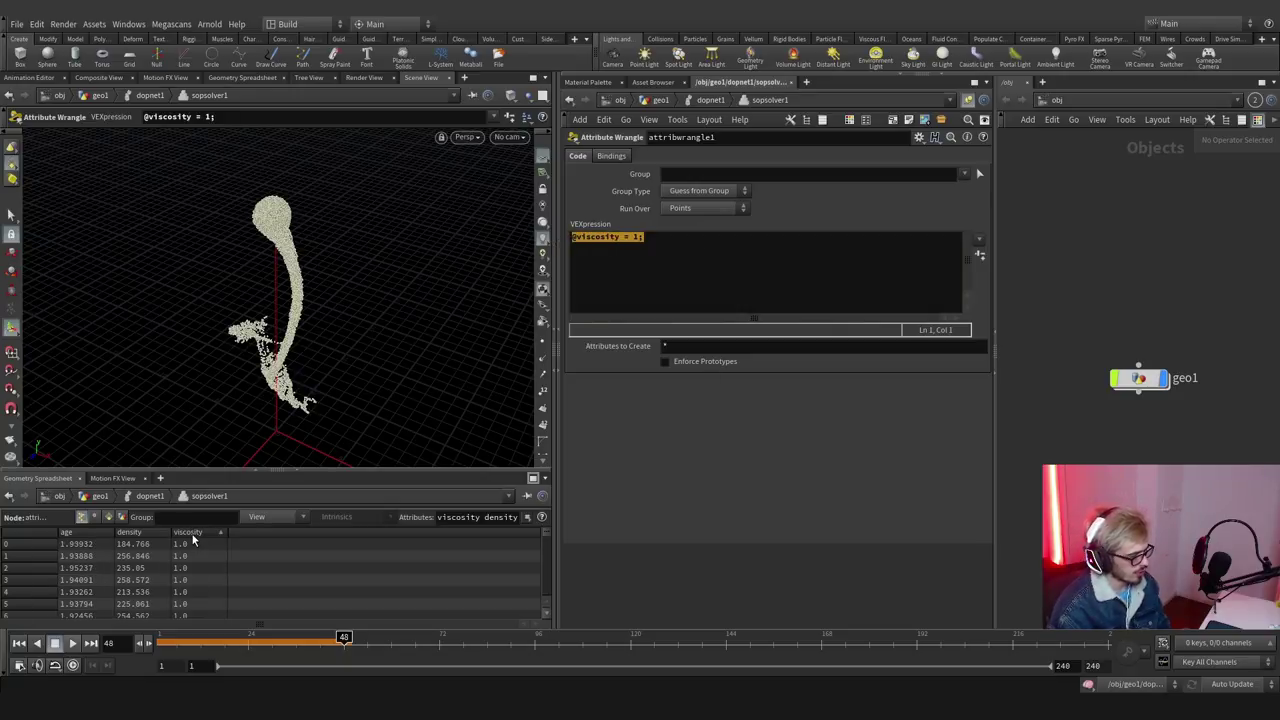
key(p)
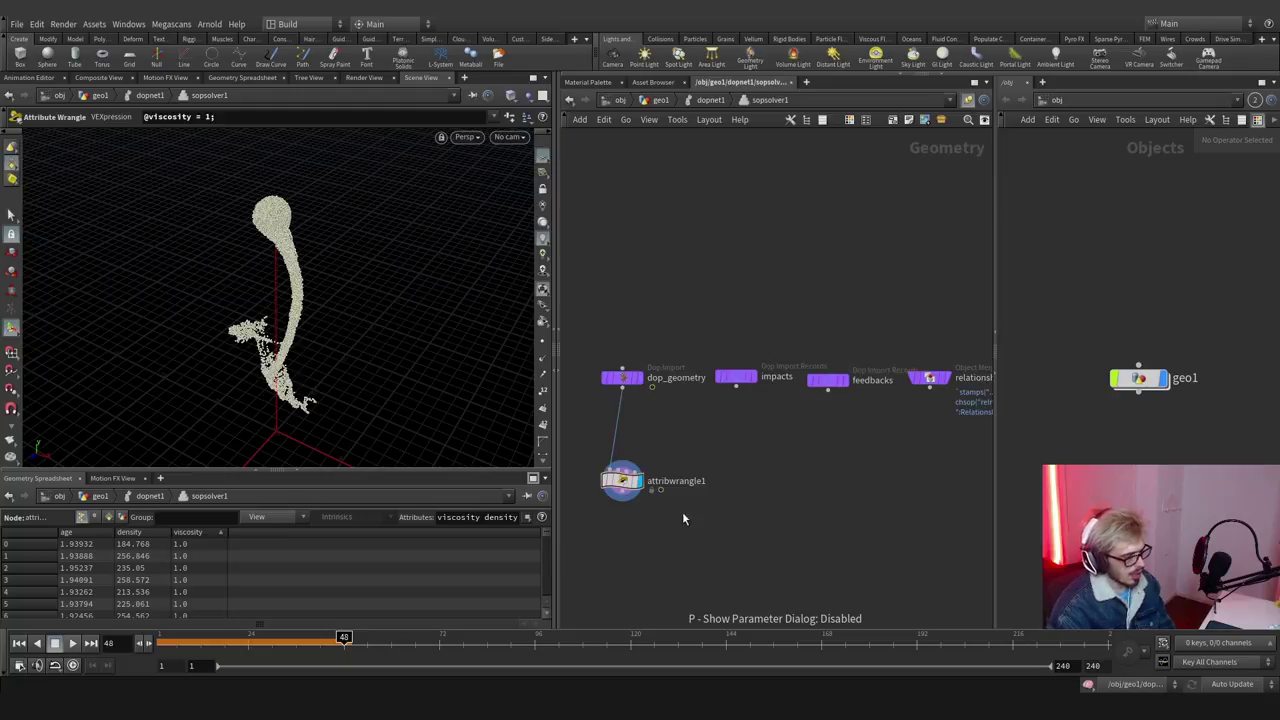
key(p)
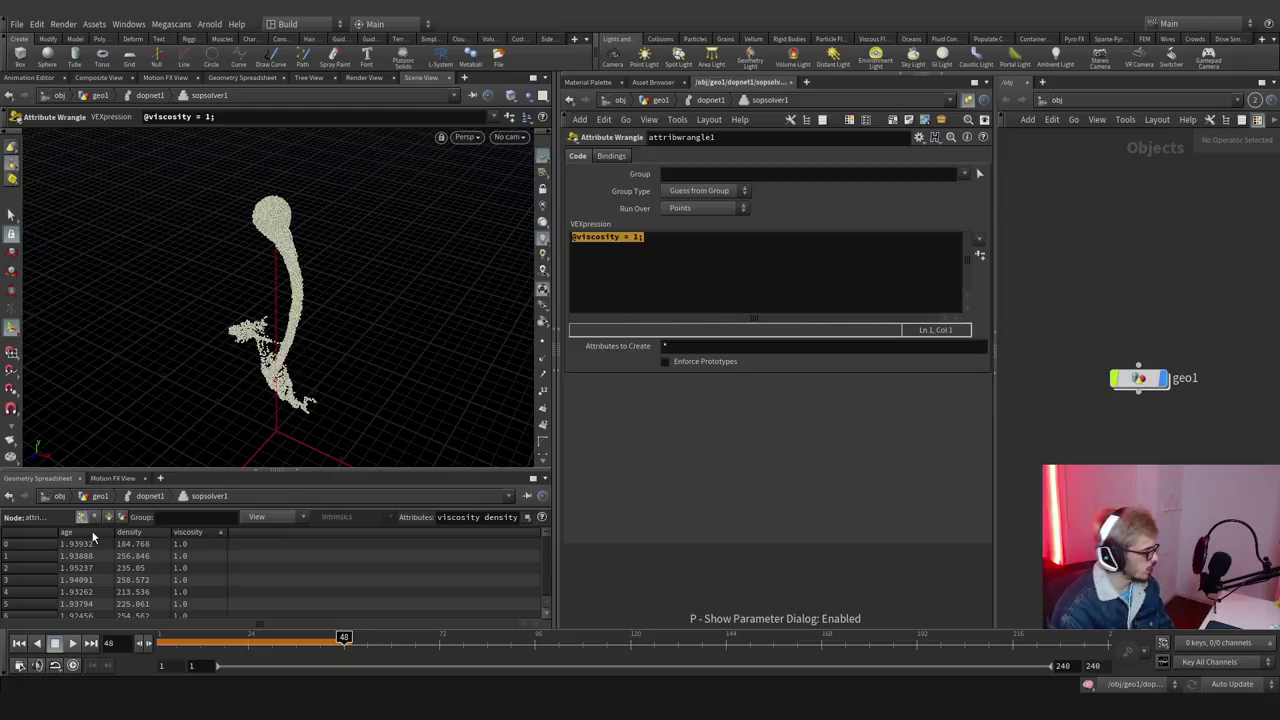
Replace the constant 1 in the viscosity expression with chramp('viscosity', fit()).
click(645, 240)
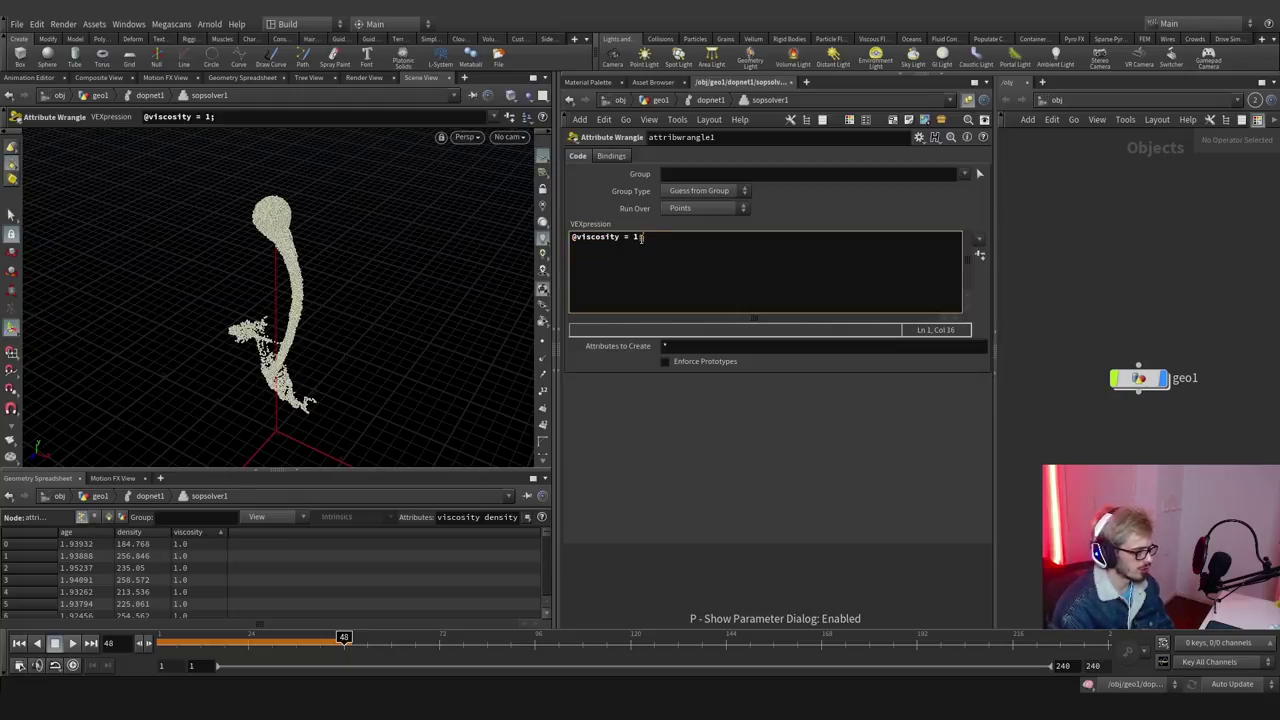
key(BackSpace)
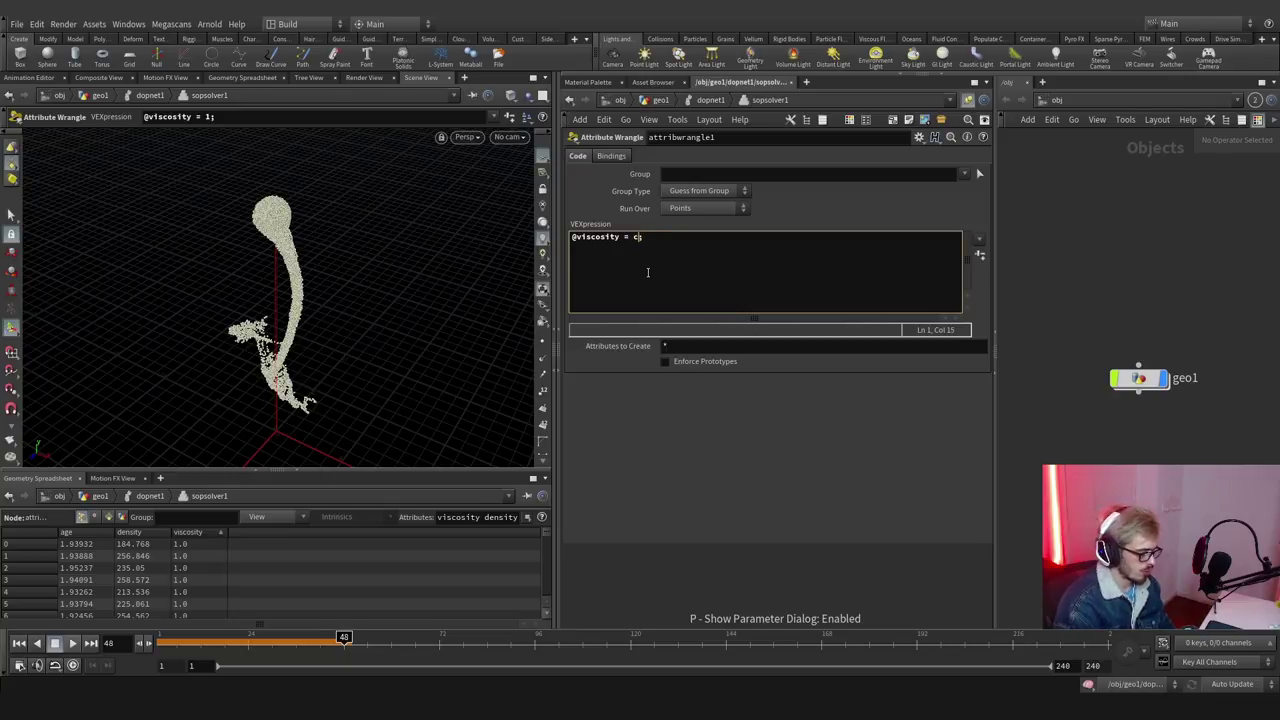
text(chramp)
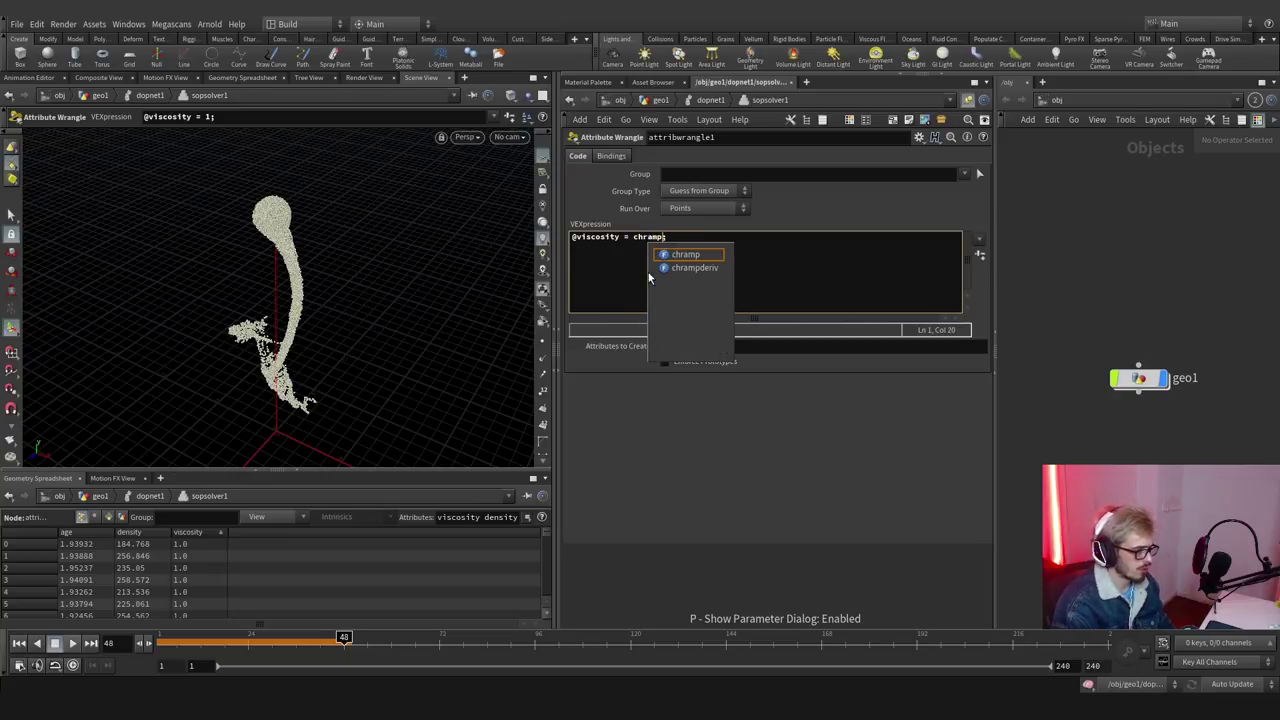
text(()
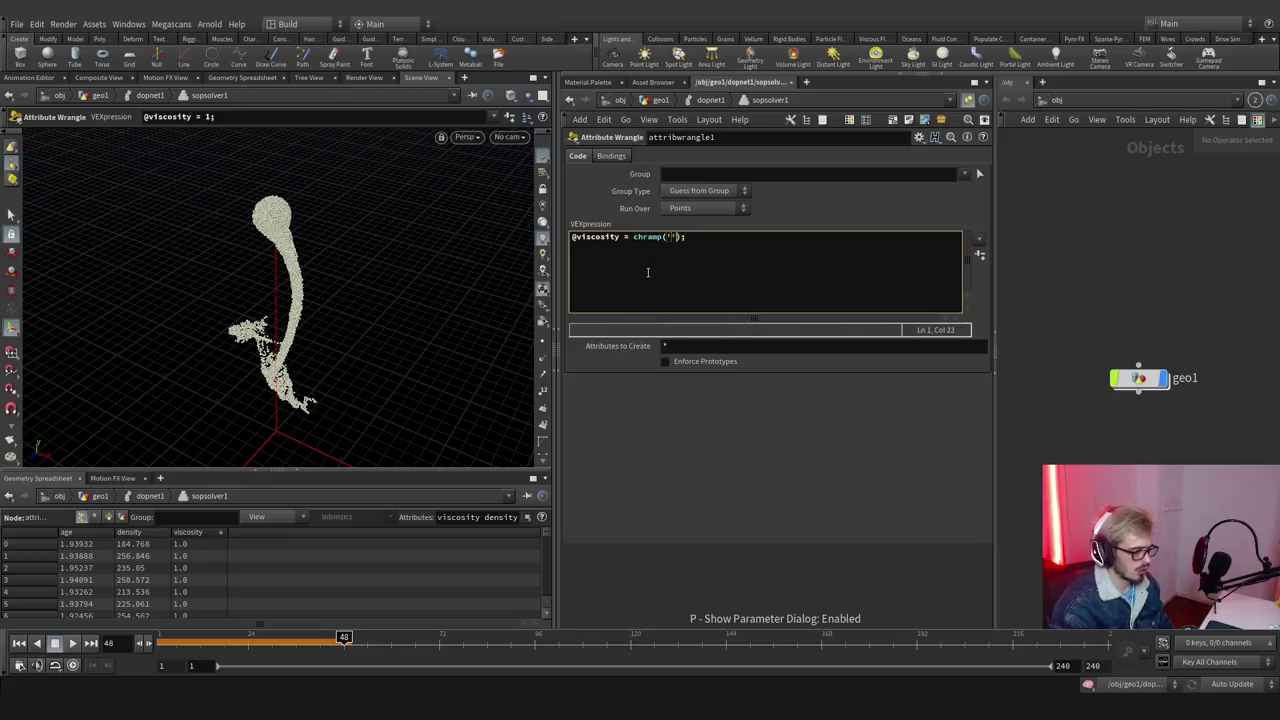
text('viscosity)
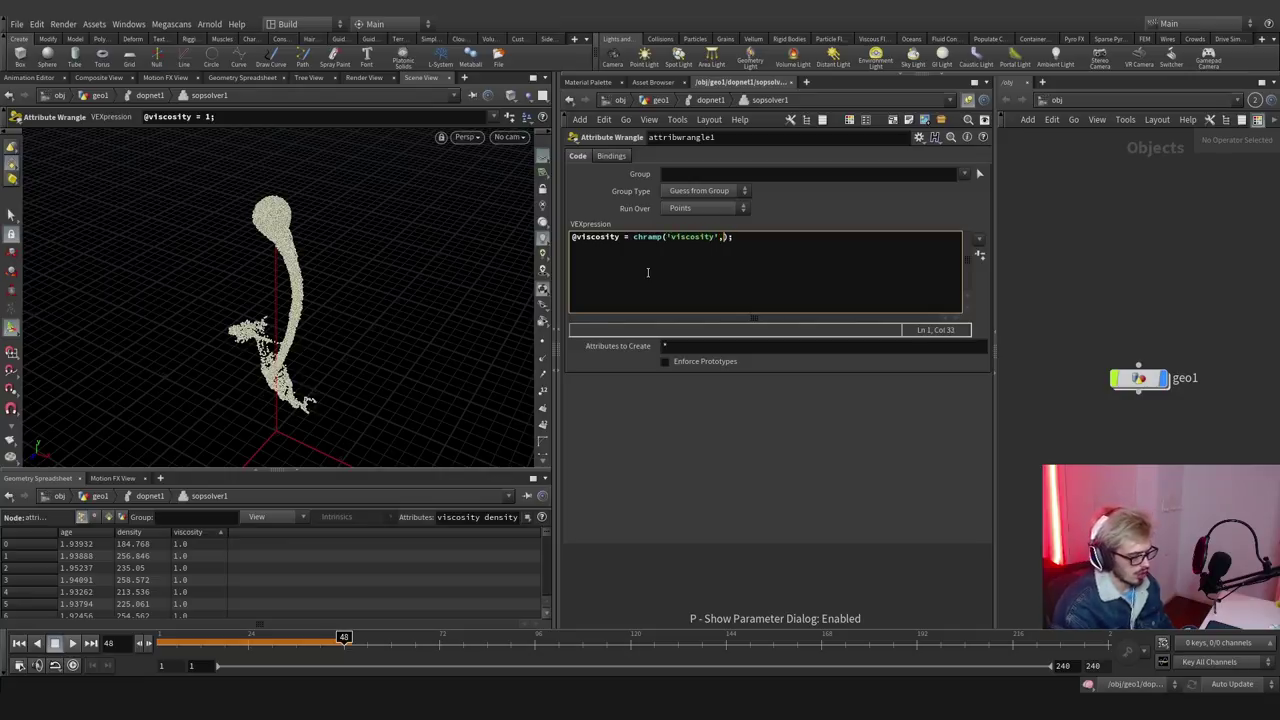
text(', fit())
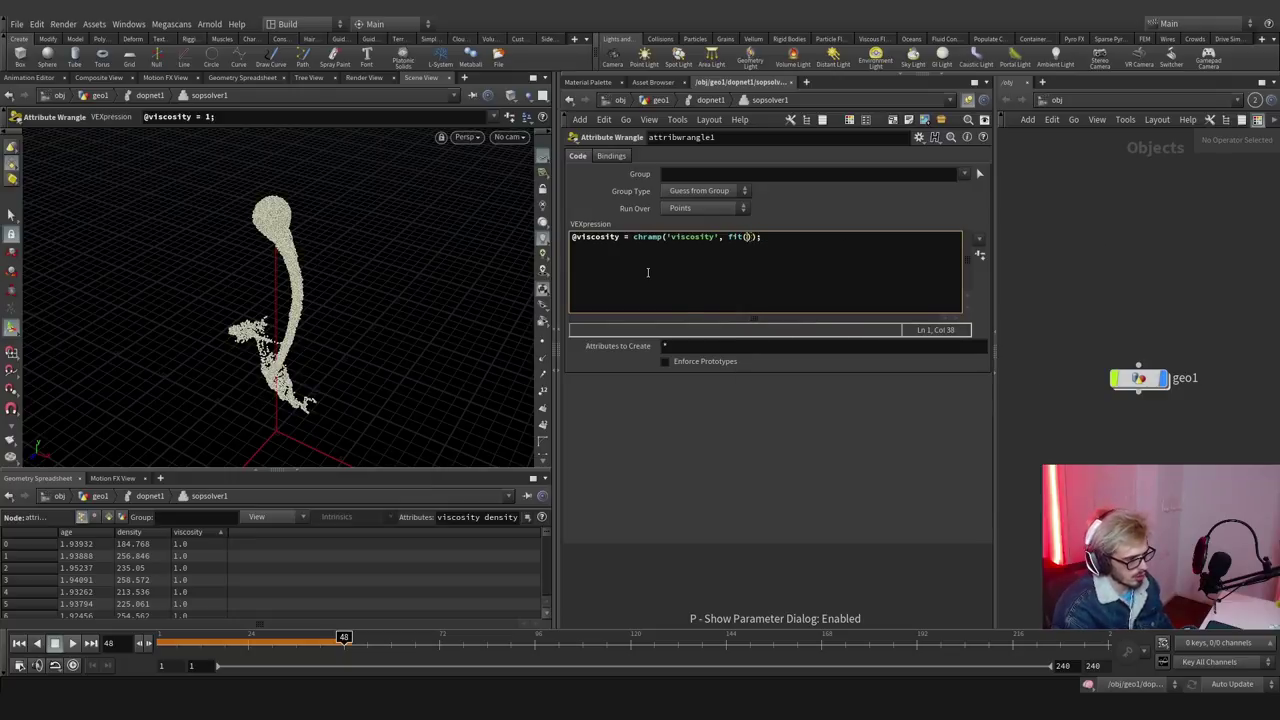
text(@age)
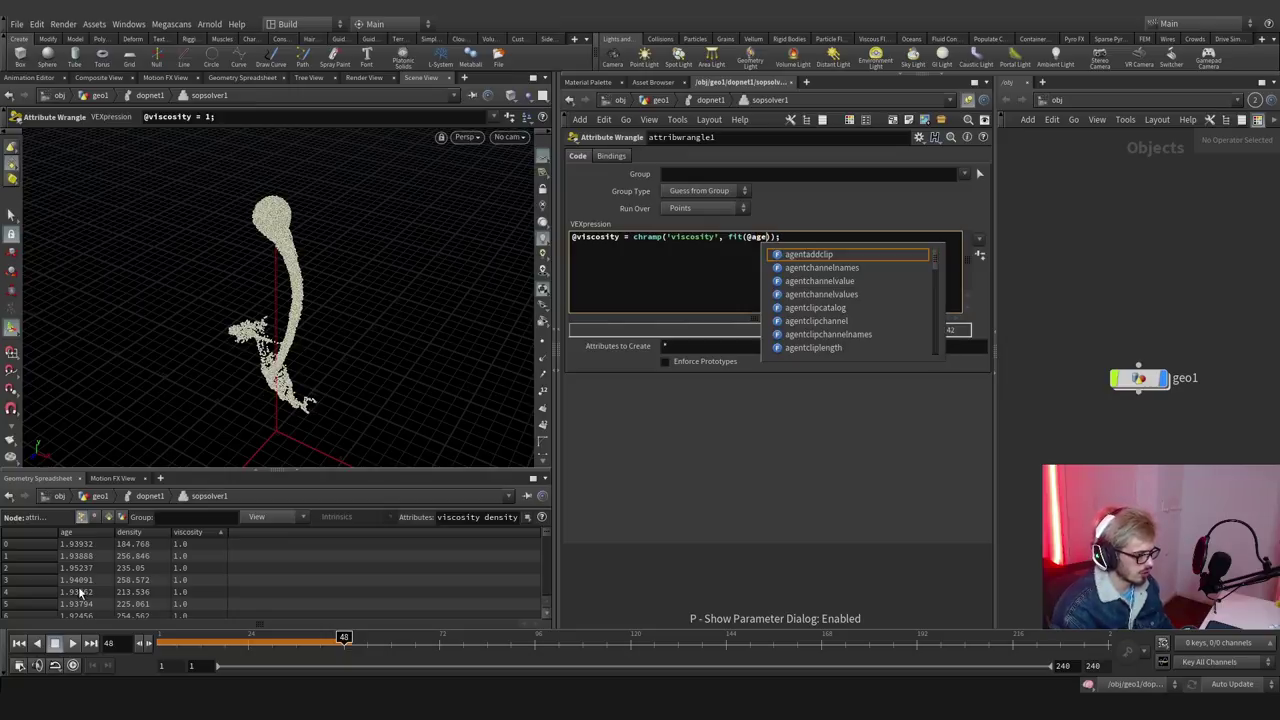
click(766, 238)
text(,)
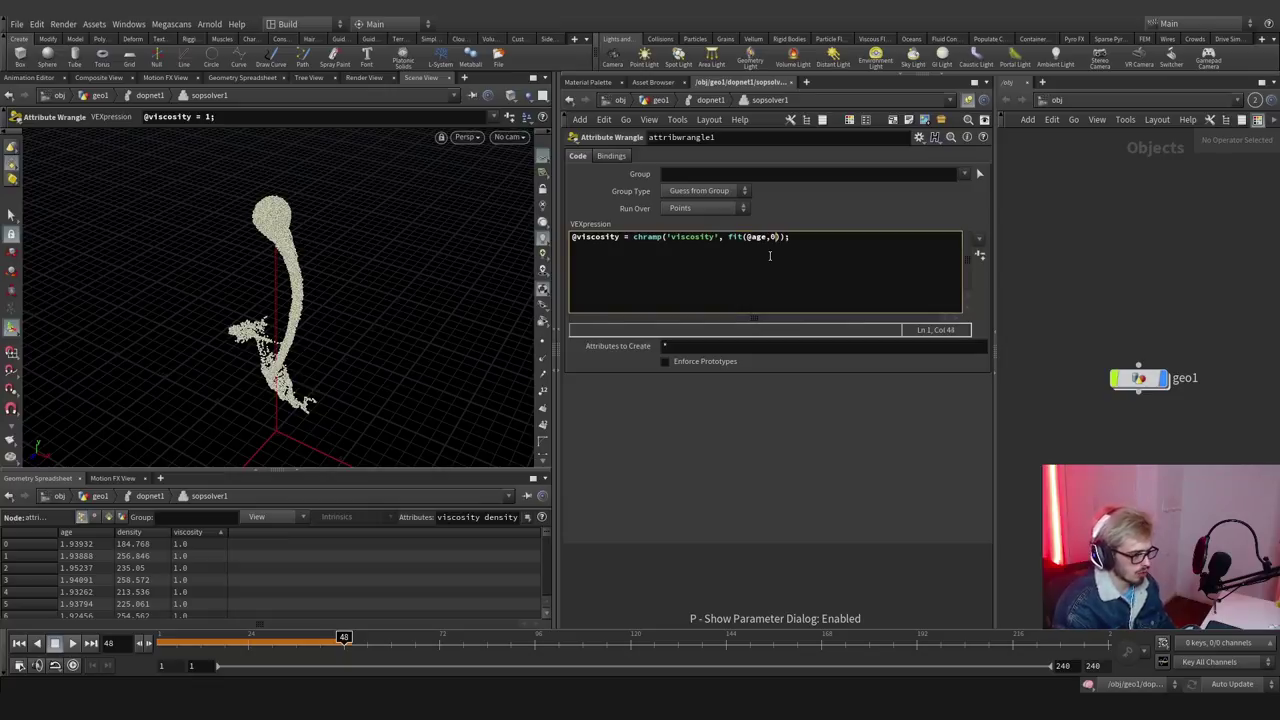
text(0,2,)
key(BackSpace)
text(.3,)
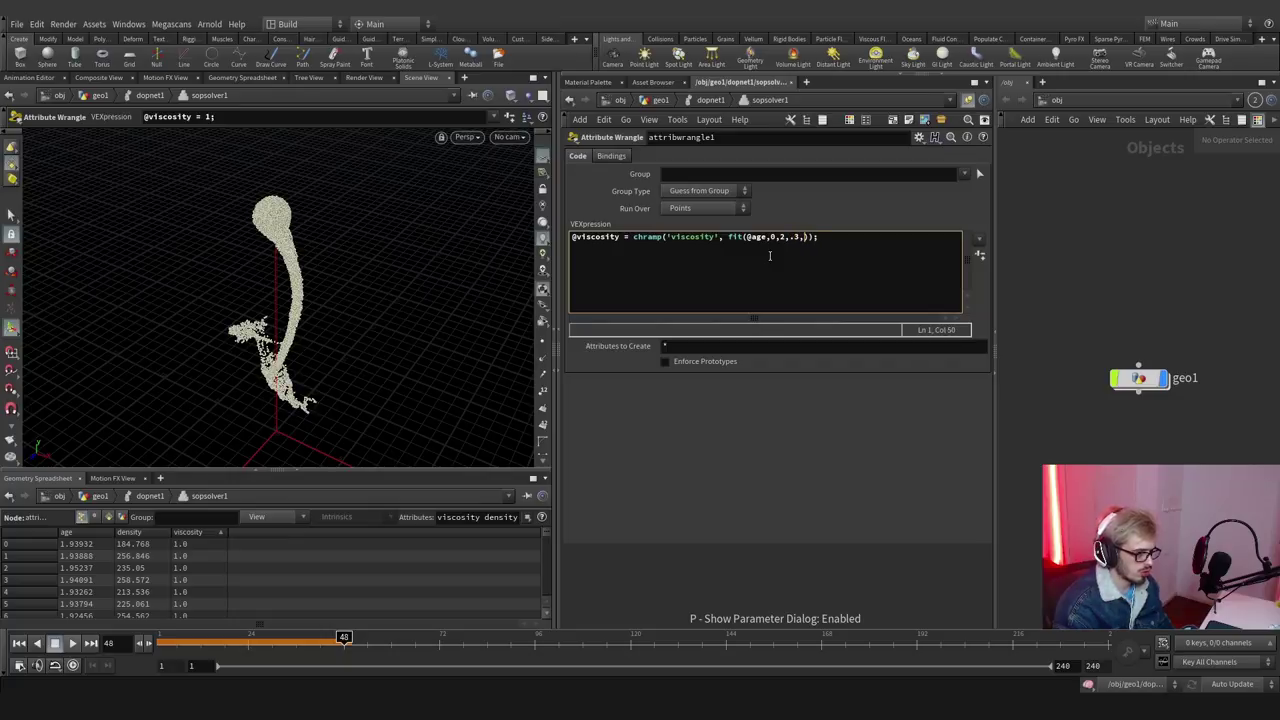
text(1)
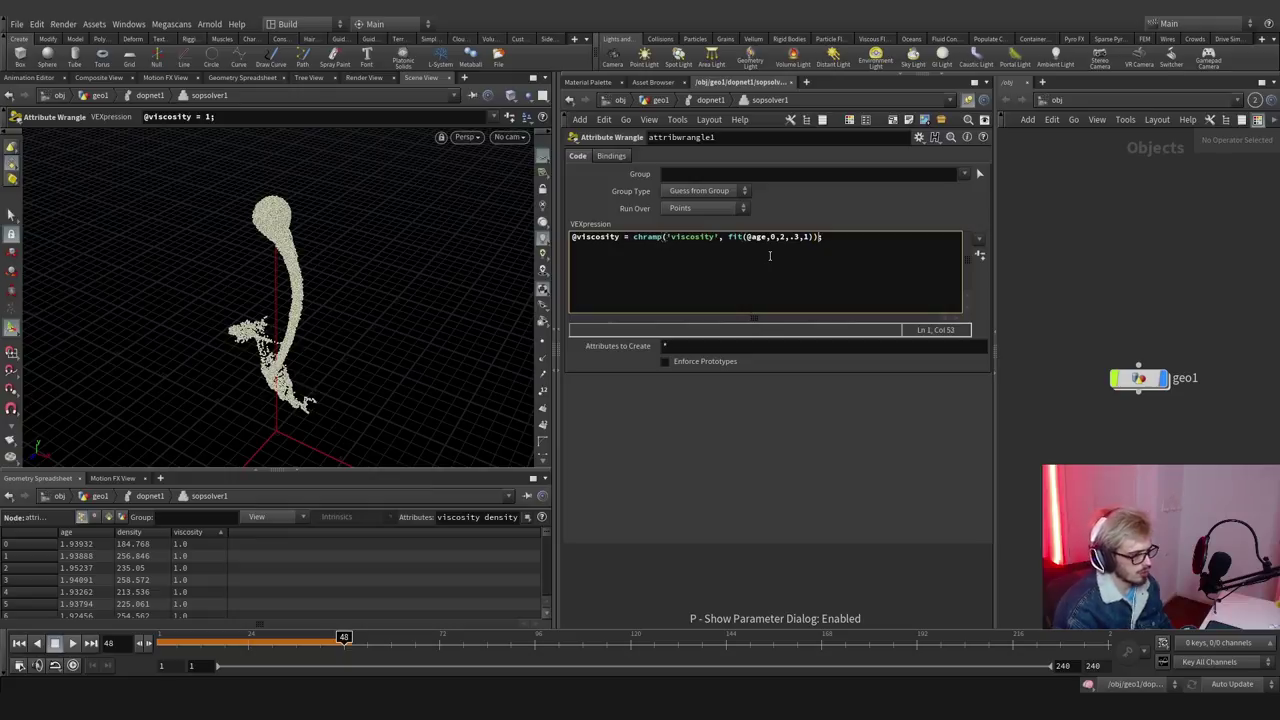
click(704, 566)
click(212, 533)
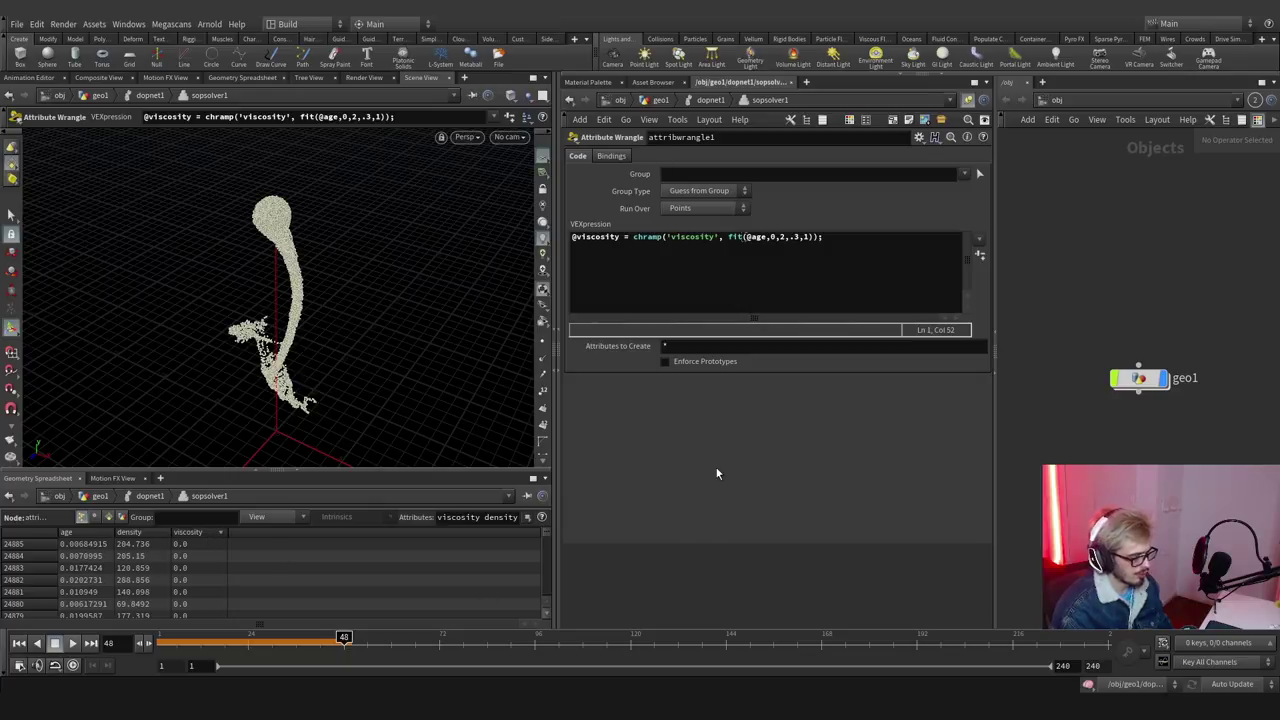
Return to the DOP network, simulate from the first frame to frame 23 and go back inside the SOP Solver.
key(p)
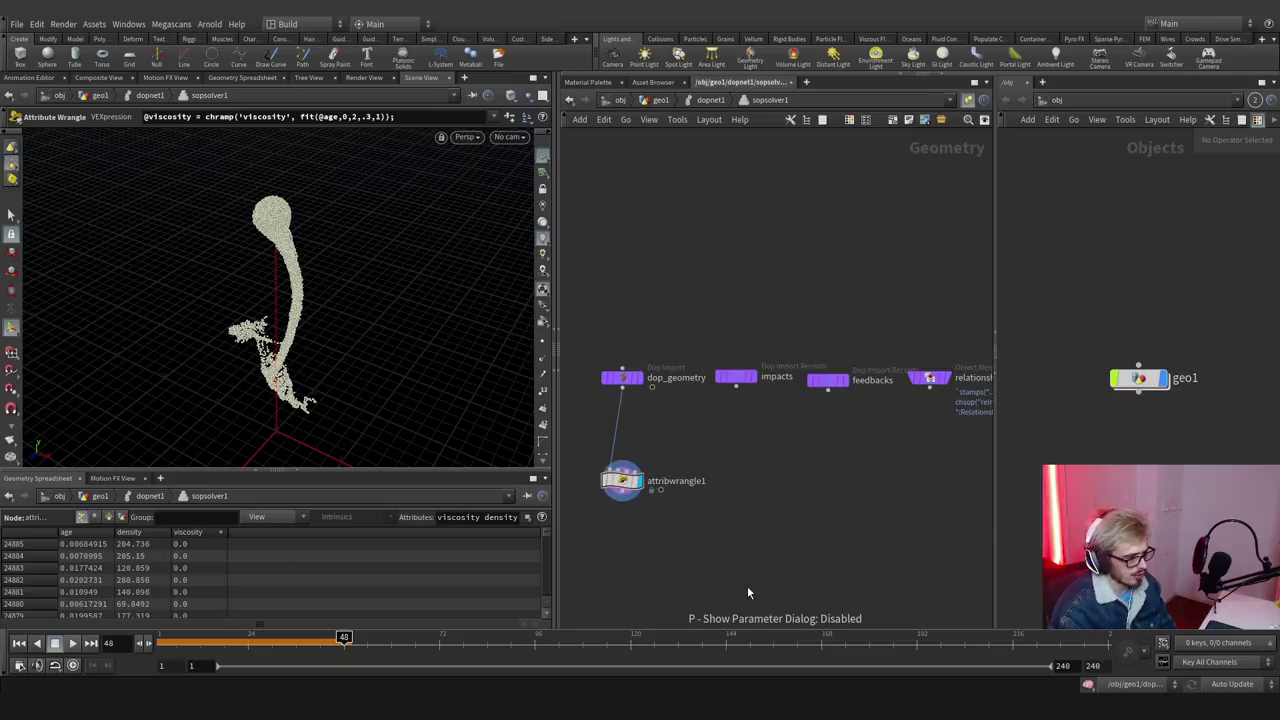
click(706, 100)
key(ctrl+Up)
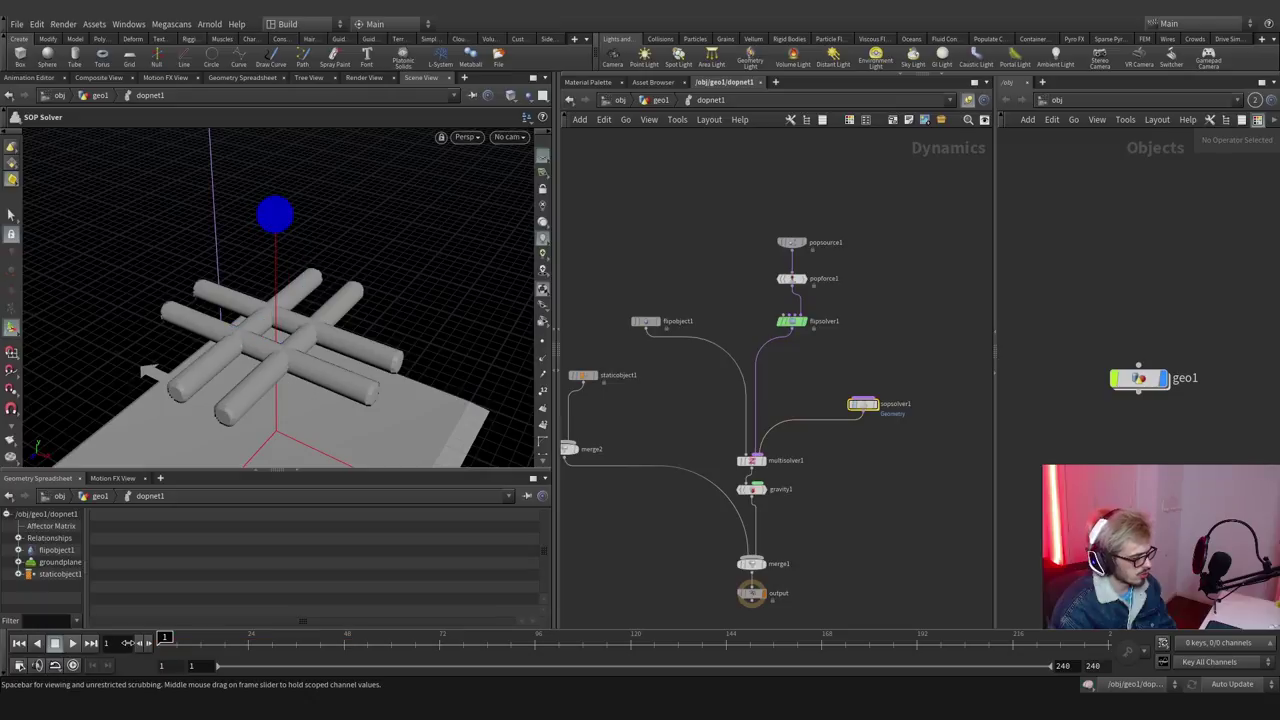
click(251, 650)
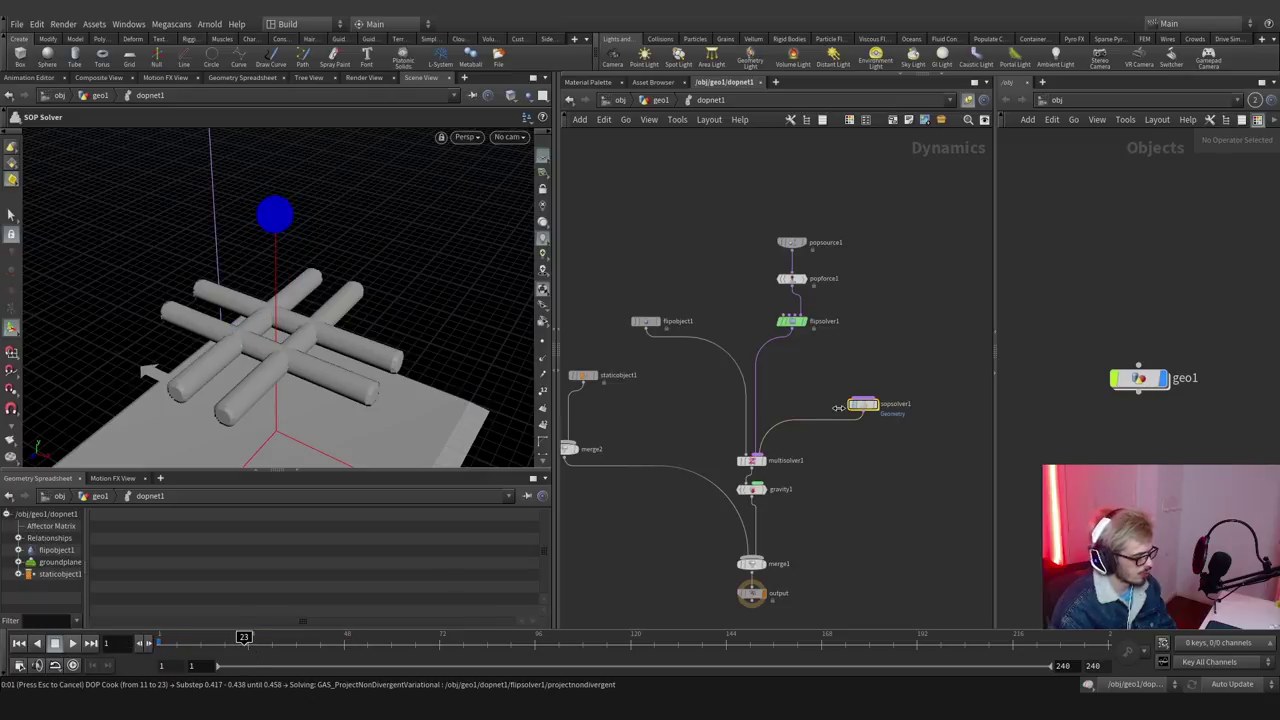
double_click(862, 404)
Create the Viscosity ramp parameter from the wrangle's expression and re-sort the spreadsheet by viscosity.
key(p)
click(979, 256)
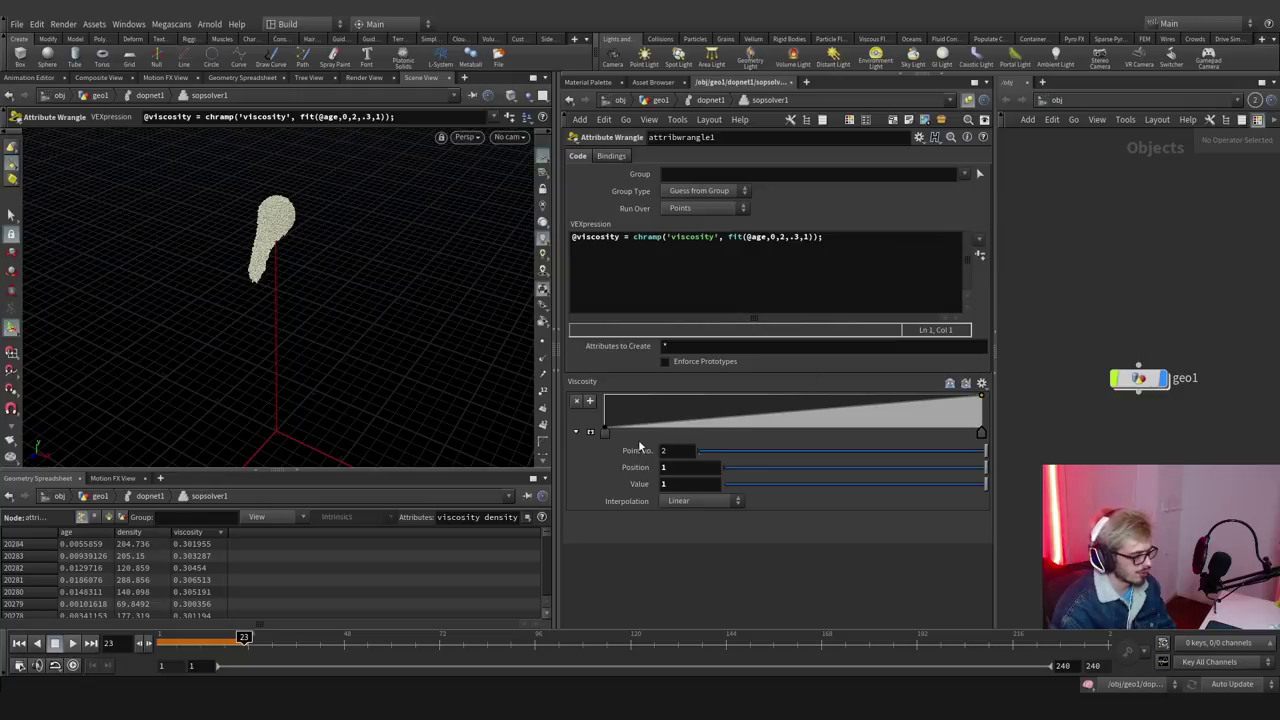
click(212, 535)
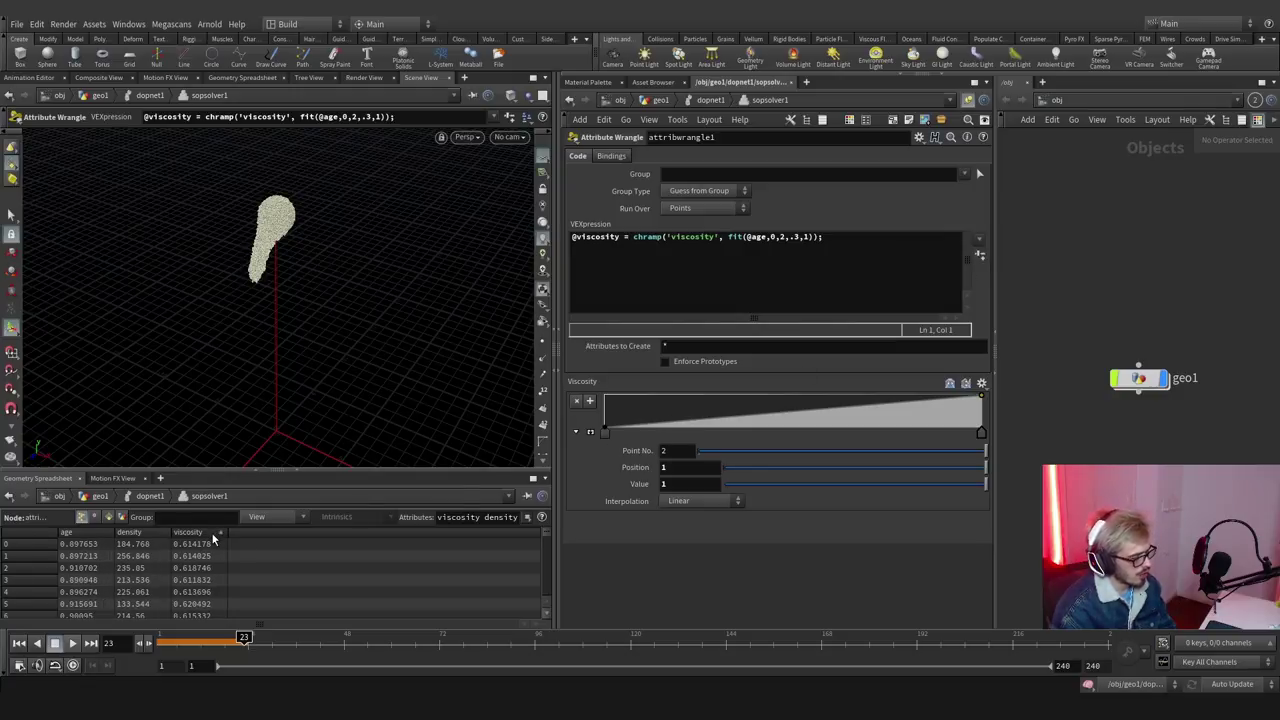
Multiply the viscosity expression in the wrangle by chf('mult_viscosity').
click(820, 237)
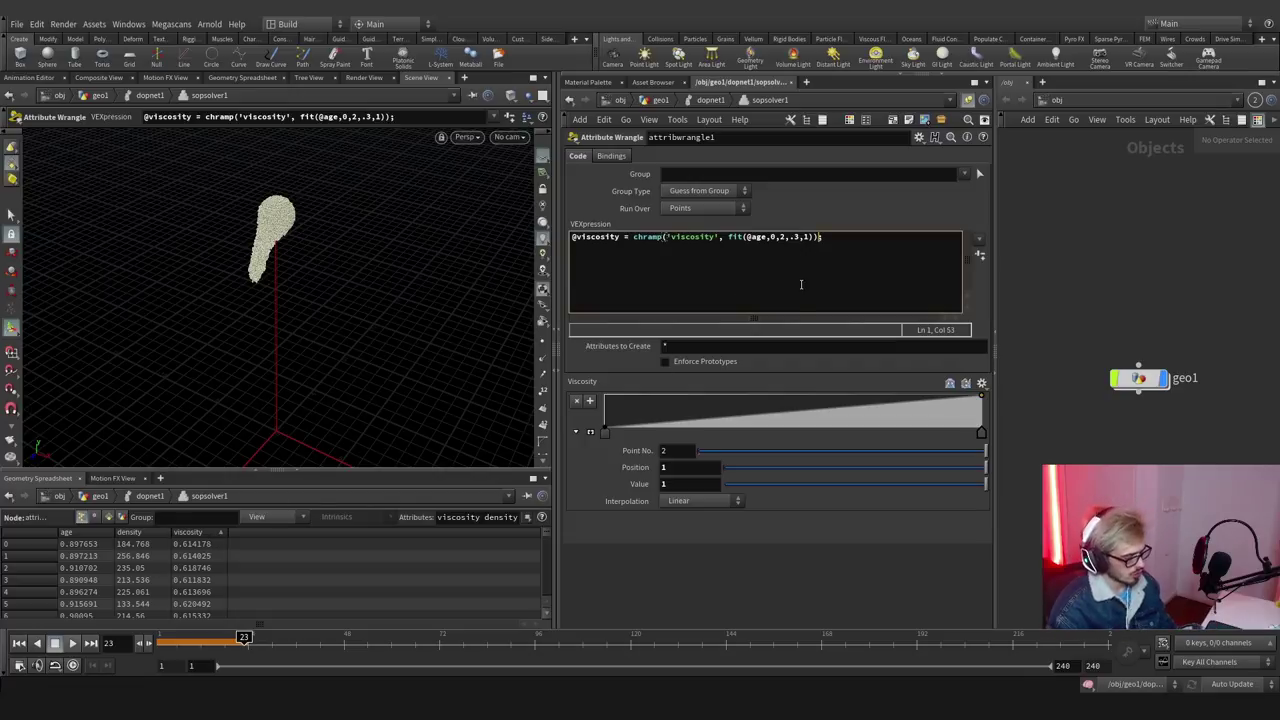
text(*ch)
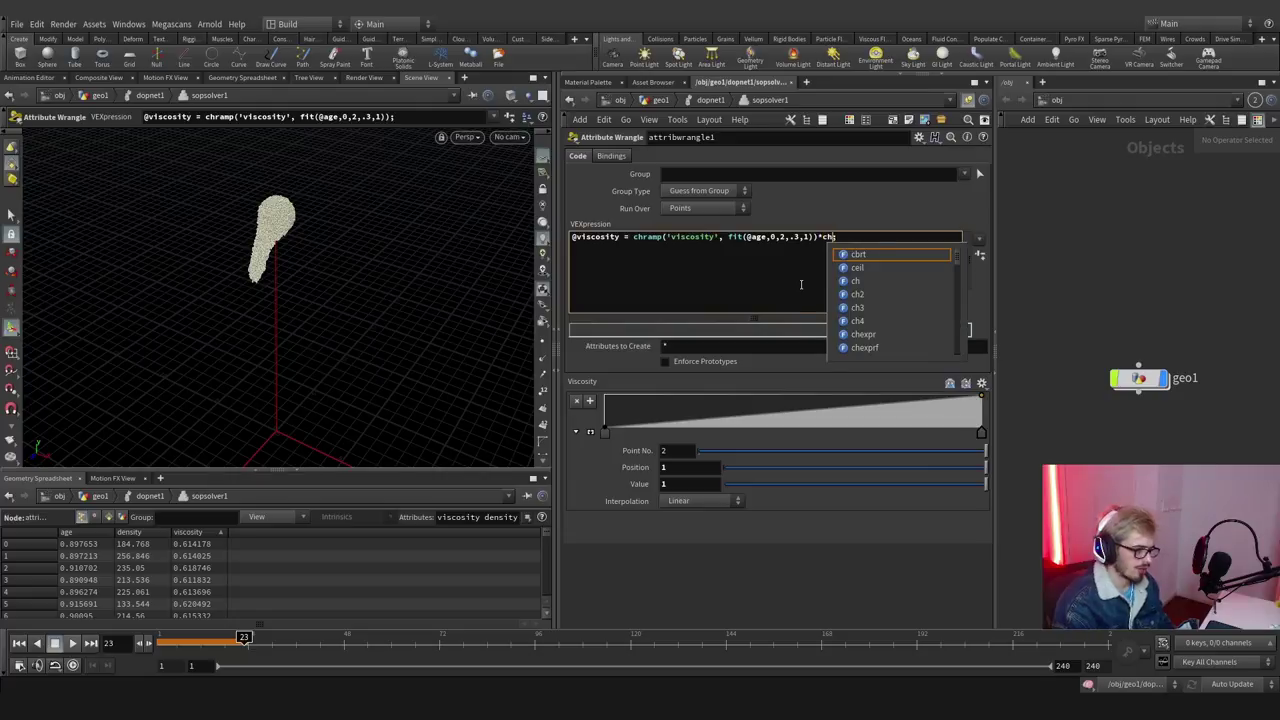
text(f)
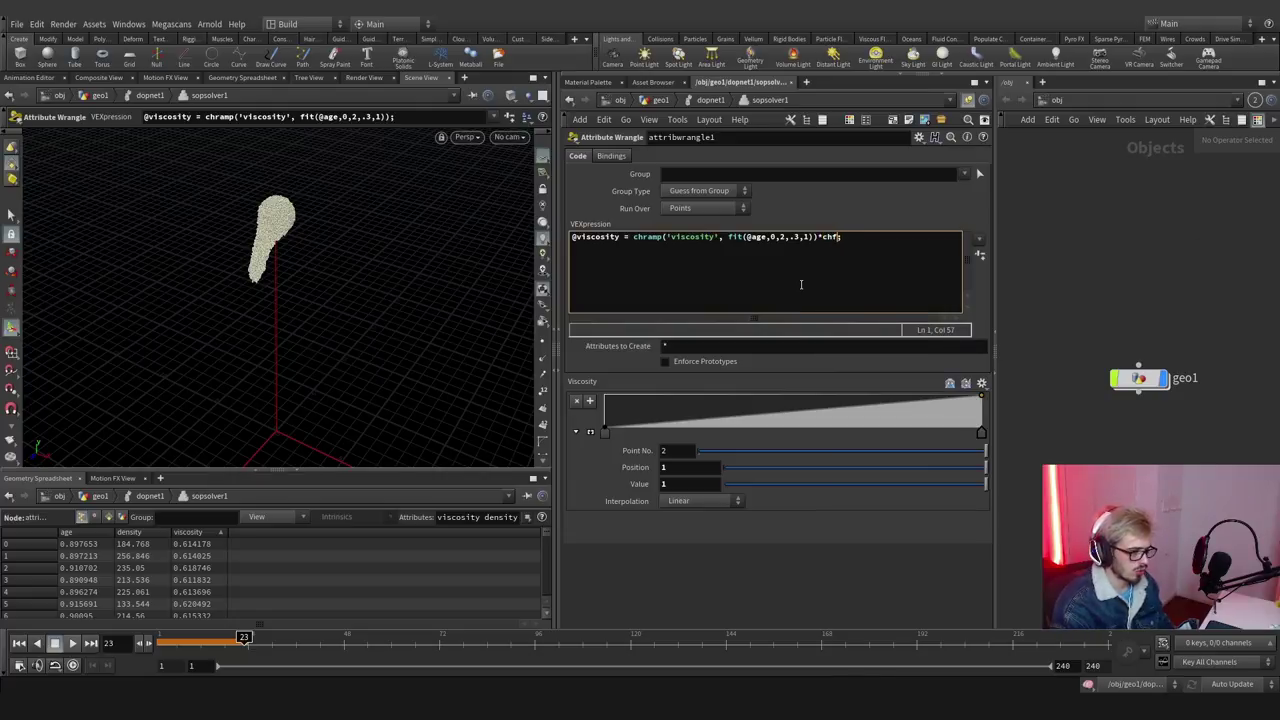
text(()')
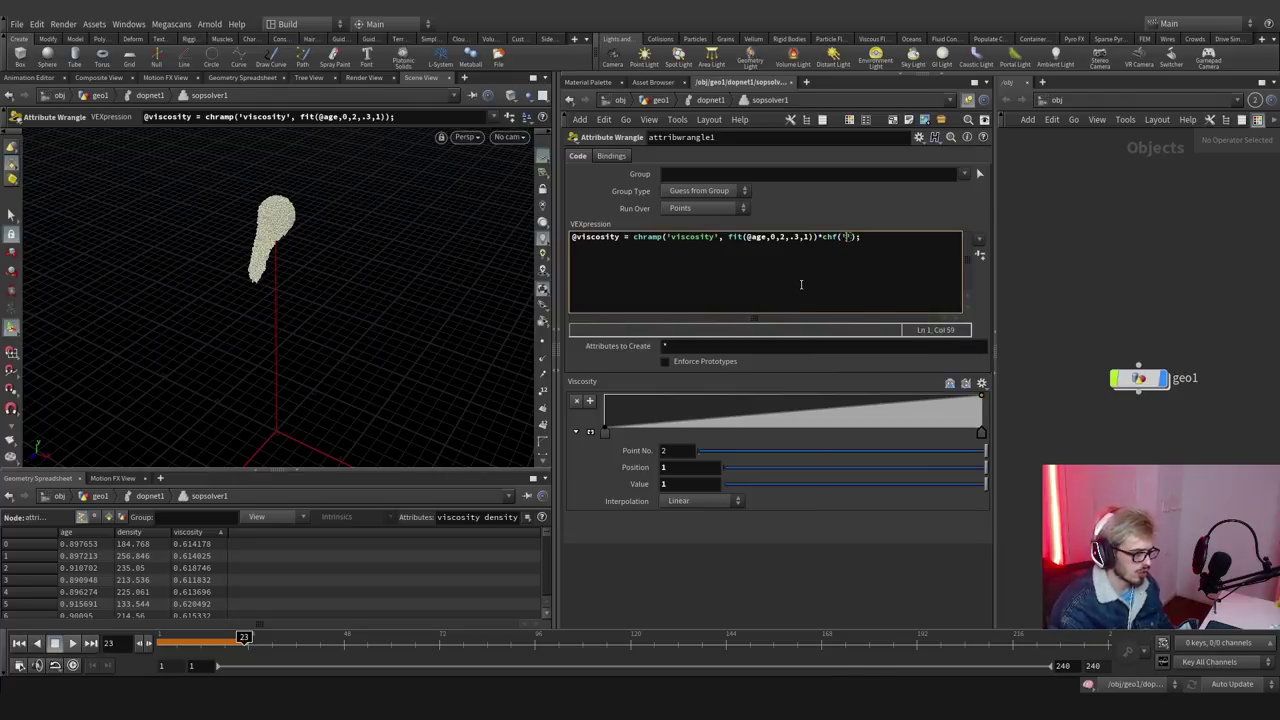
text(mult')
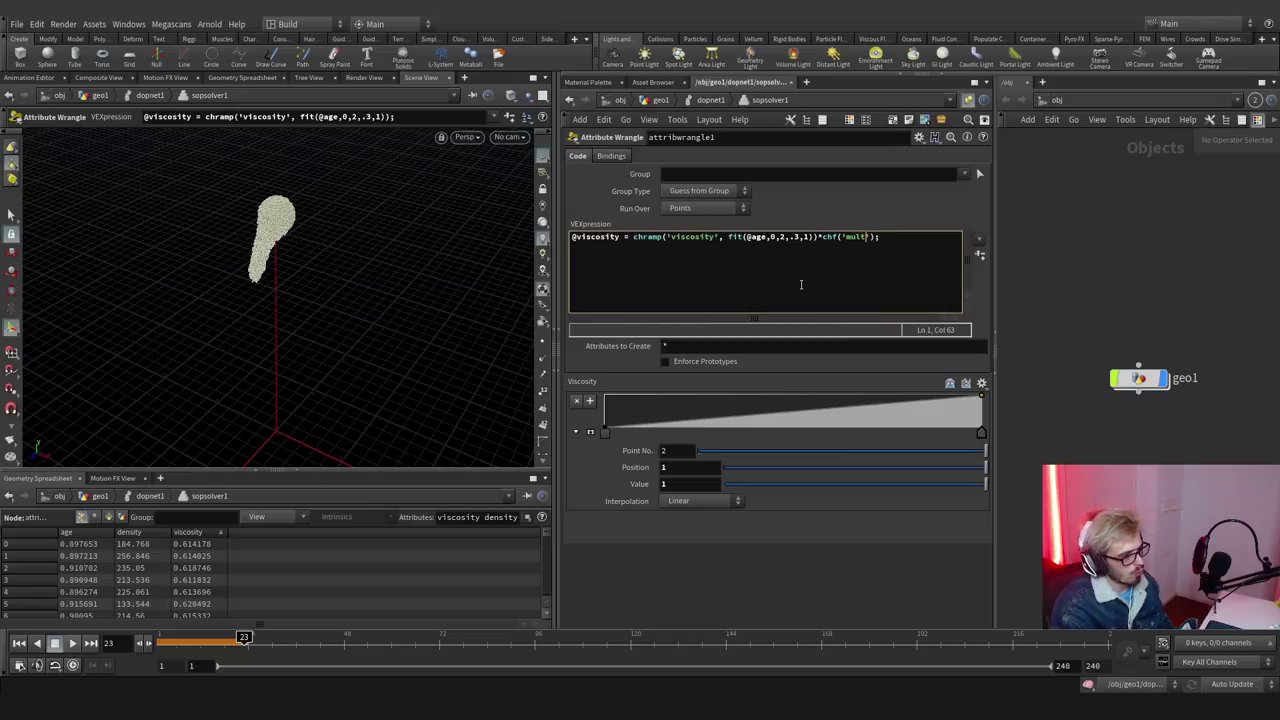
text(viscosity)
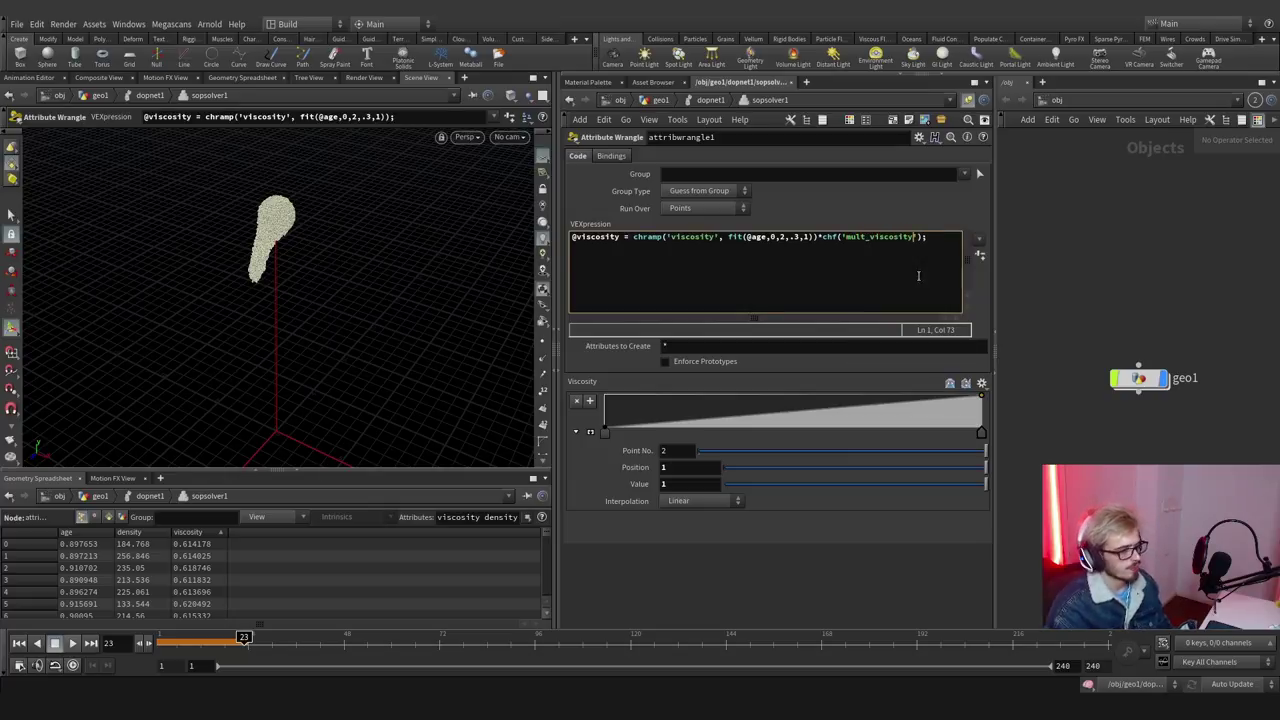
Create the Mult Viscosity parameter from the wrangle's expression and set it to 100.
click(980, 255)
text(1)
key(Return)
click(705, 530)
text(0)
key(Return)
click(699, 521)
text(0)
key(Return)
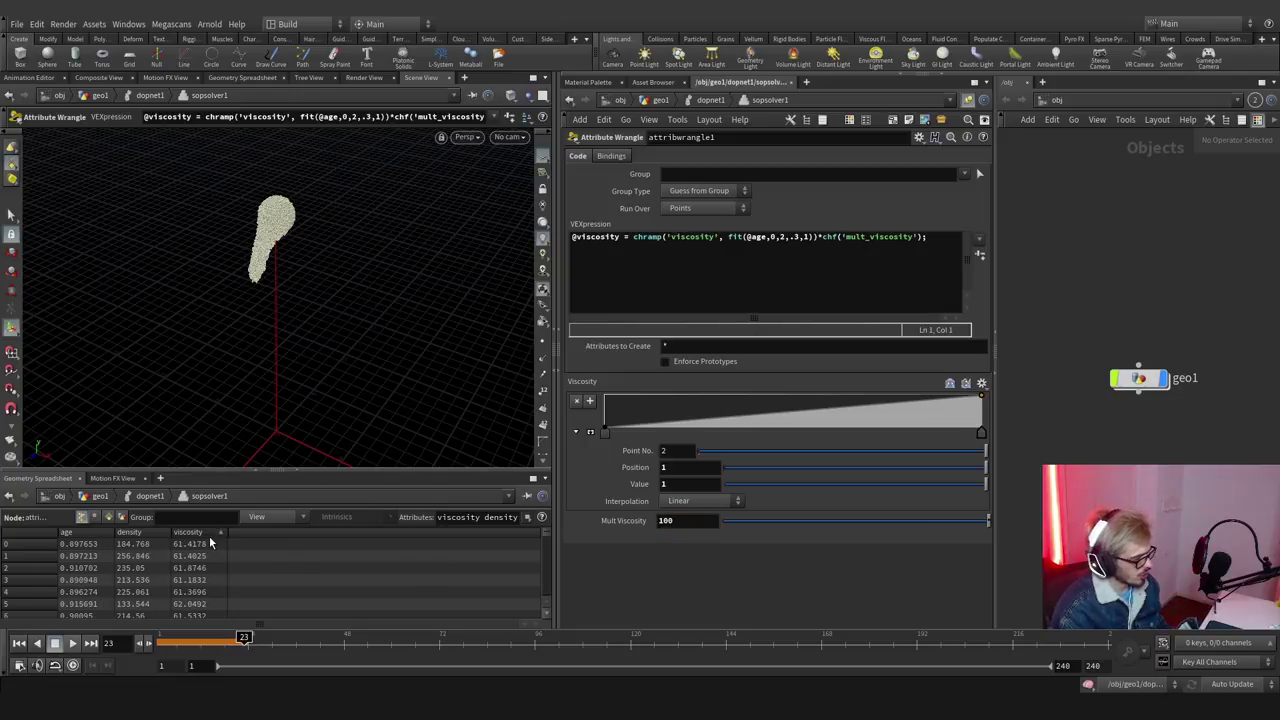
Raise Mult Viscosity to 300 and check the fit function's output range in the expression.
click(678, 521)
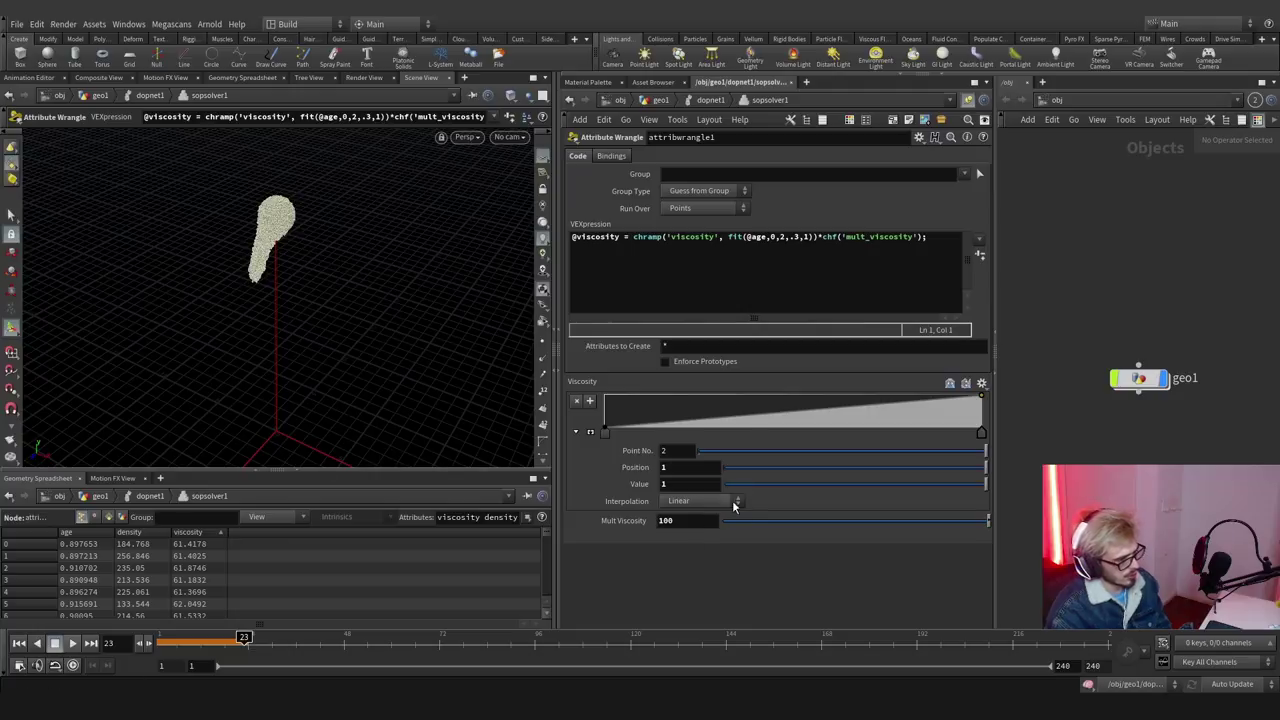
drag(682, 520, 656, 528)
text(3)
key(Return)
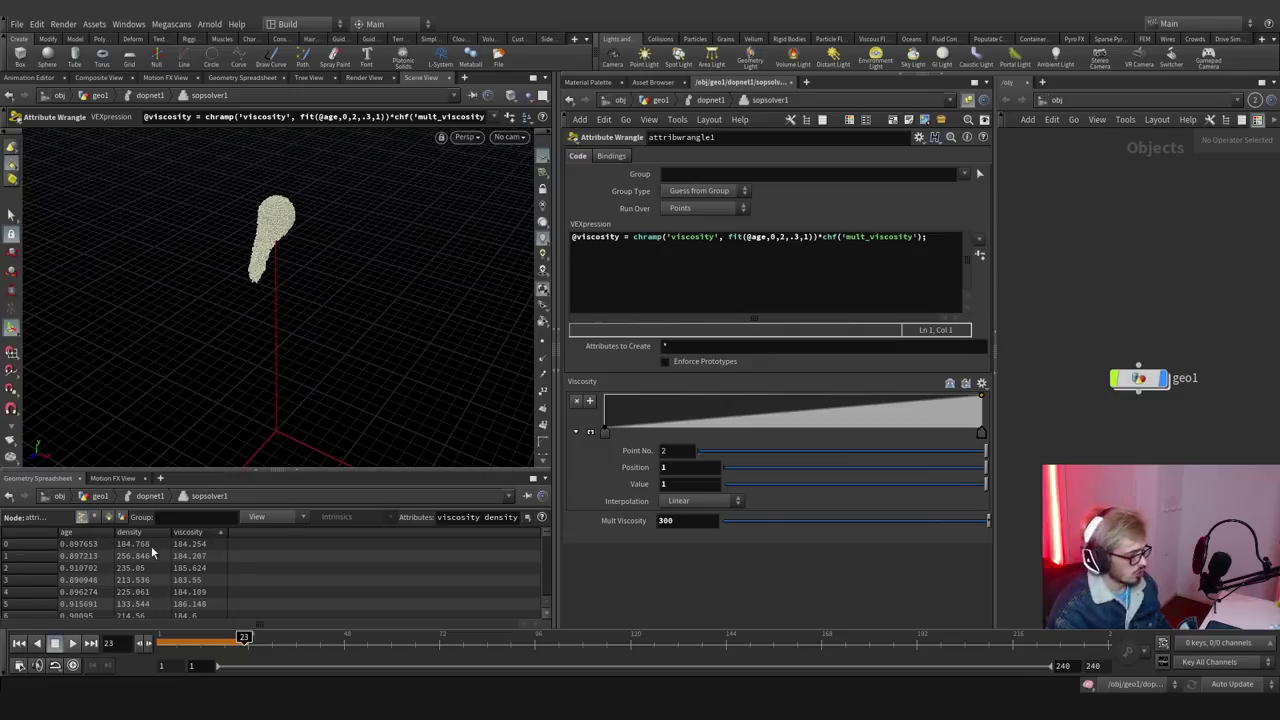
click(795, 237)
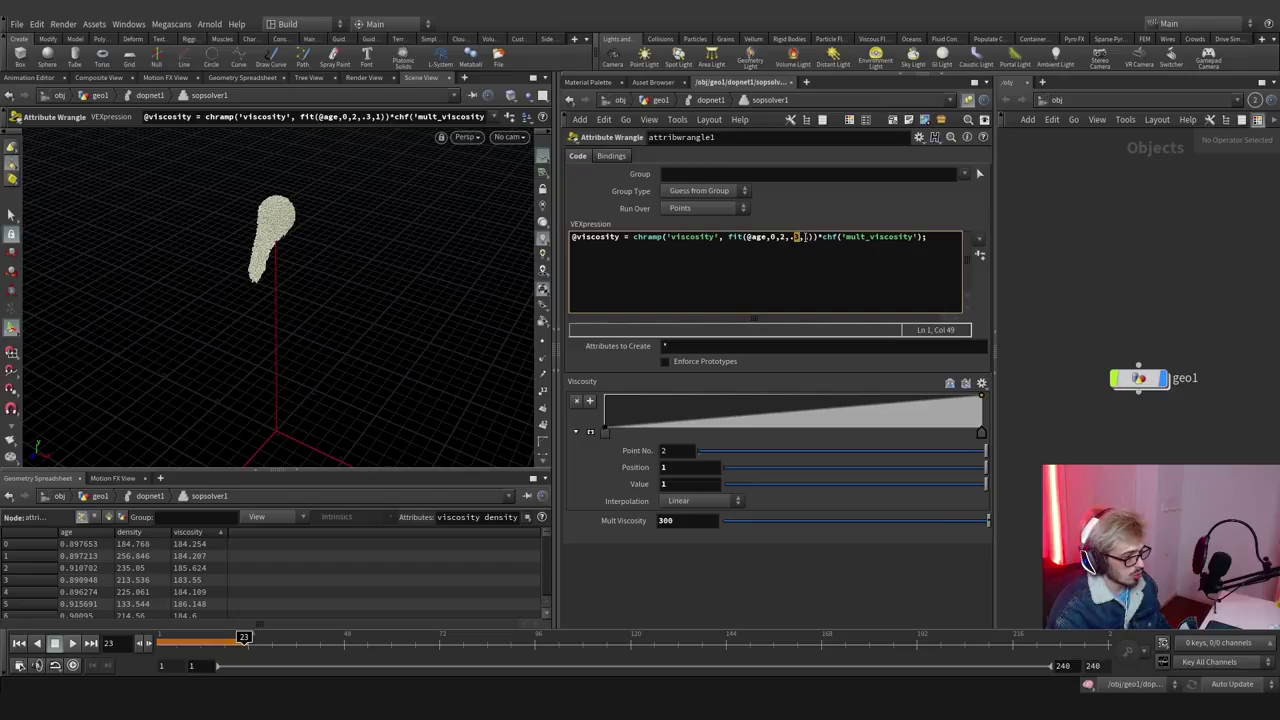
click(806, 237)
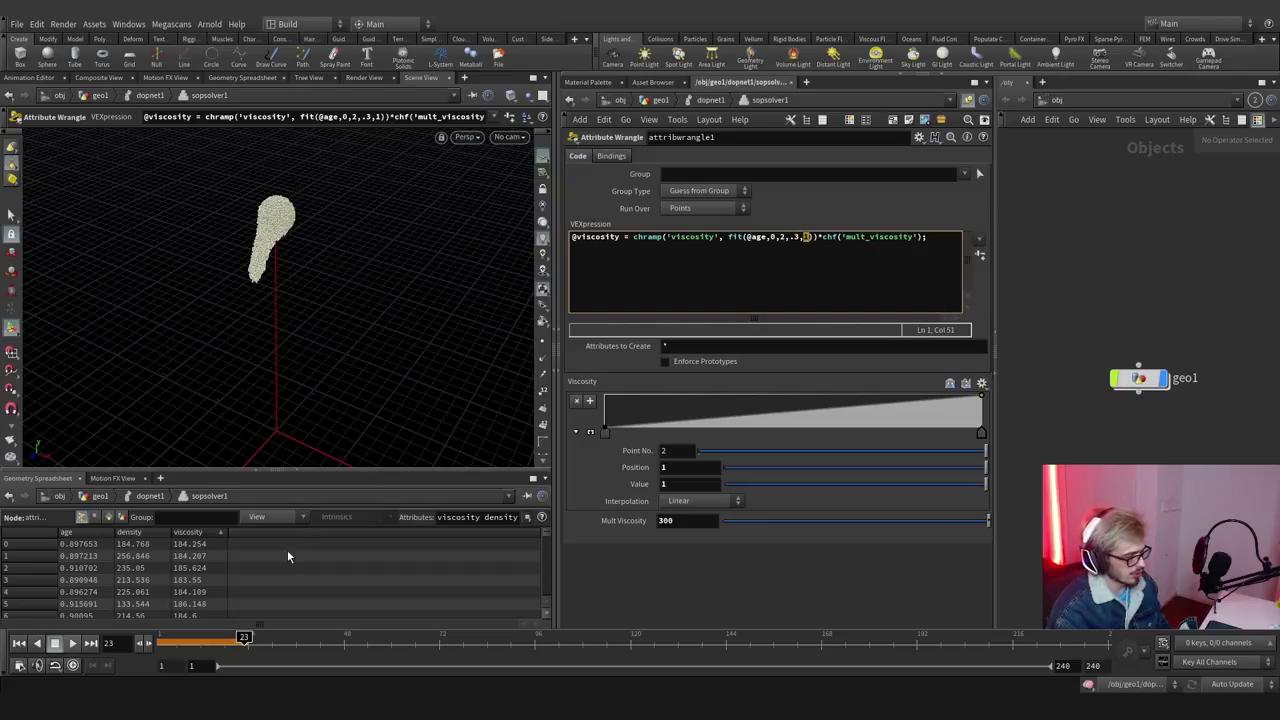
Return to the DOP network, simulate from the first frame past frame 70, and scrub back to frame 14.
drag(212, 641, 163, 641)
key(p)
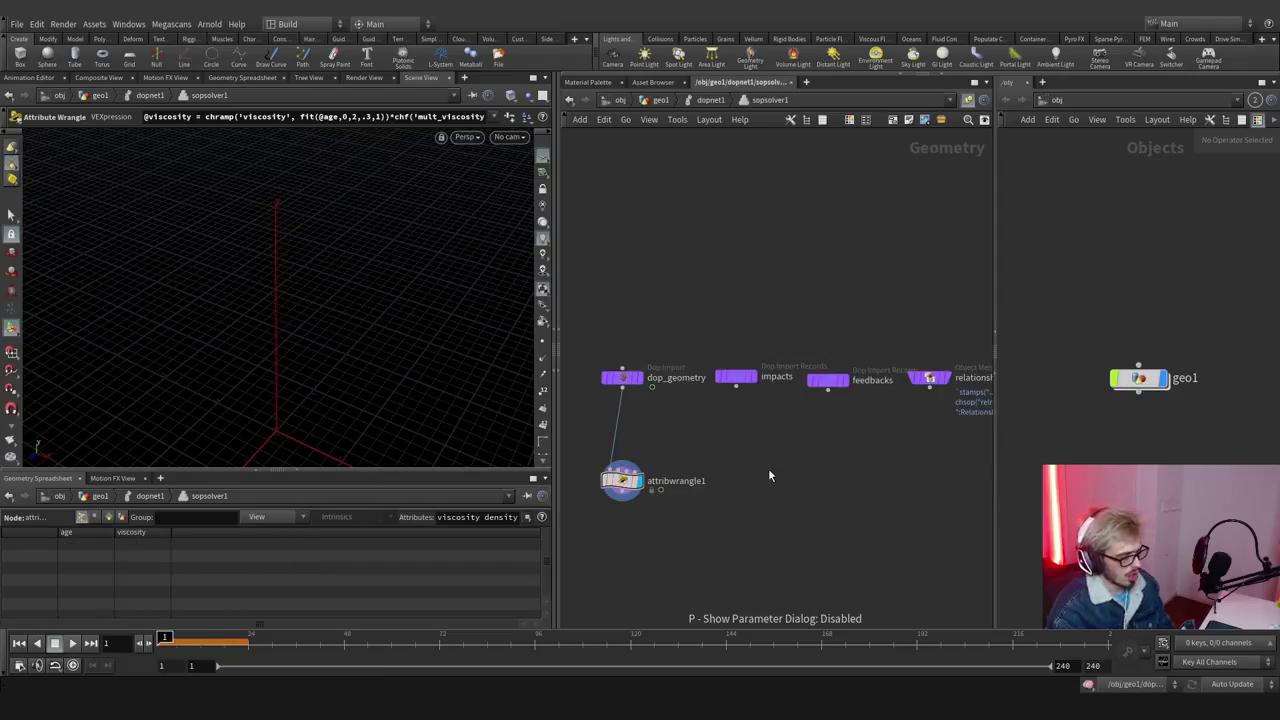
key(u)
click(72, 643)
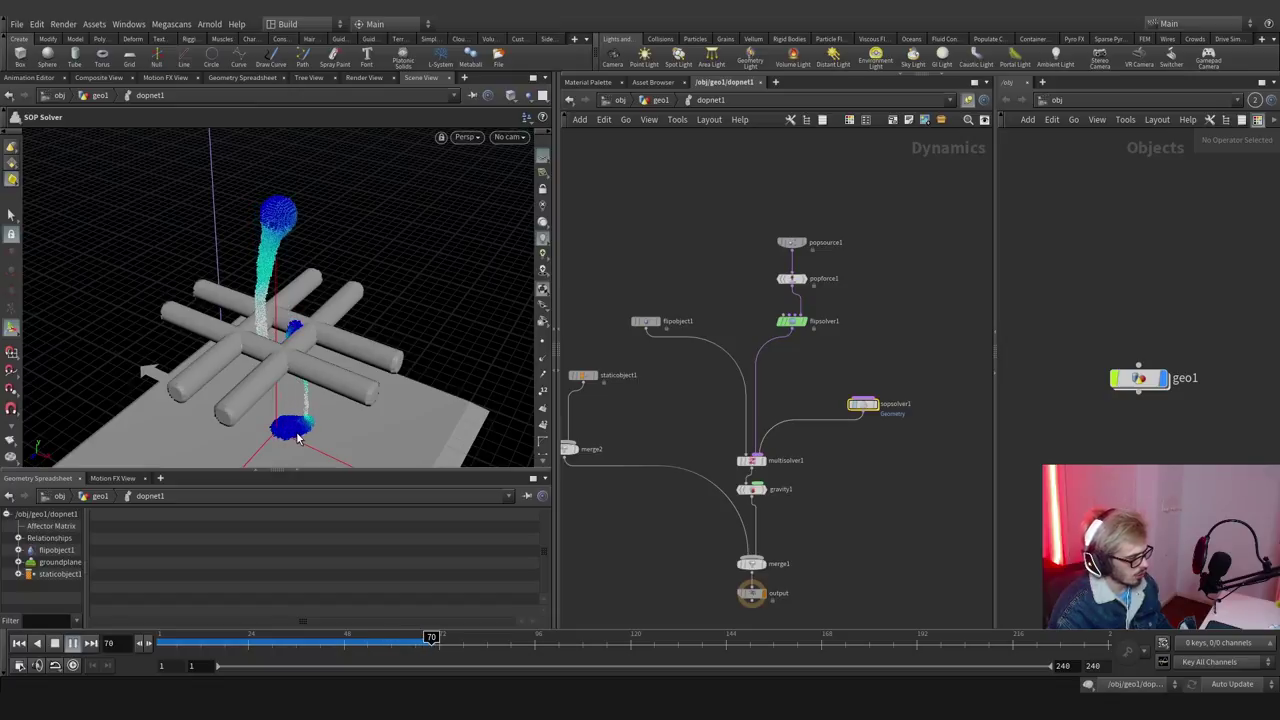
drag(292, 641, 208, 641)
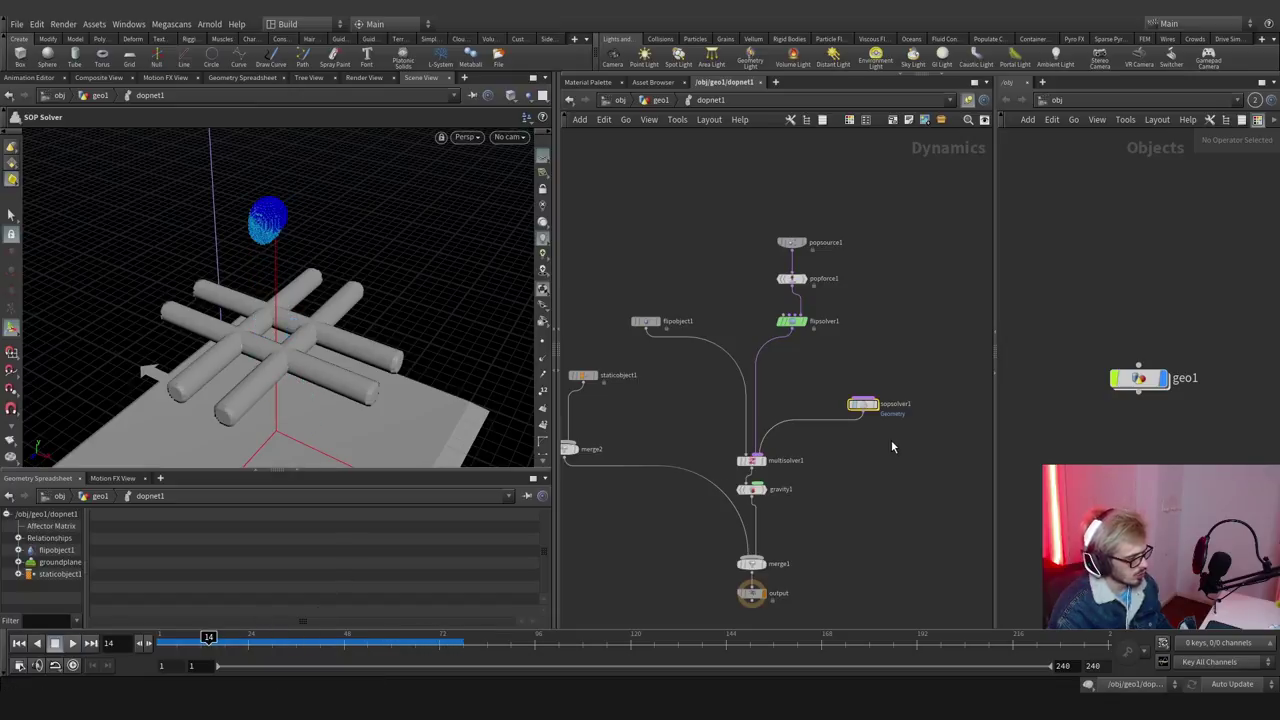
Open the wrangle inside the SOP Solver and duplicate its viscosity expression on a second line.
double_click(863, 404)
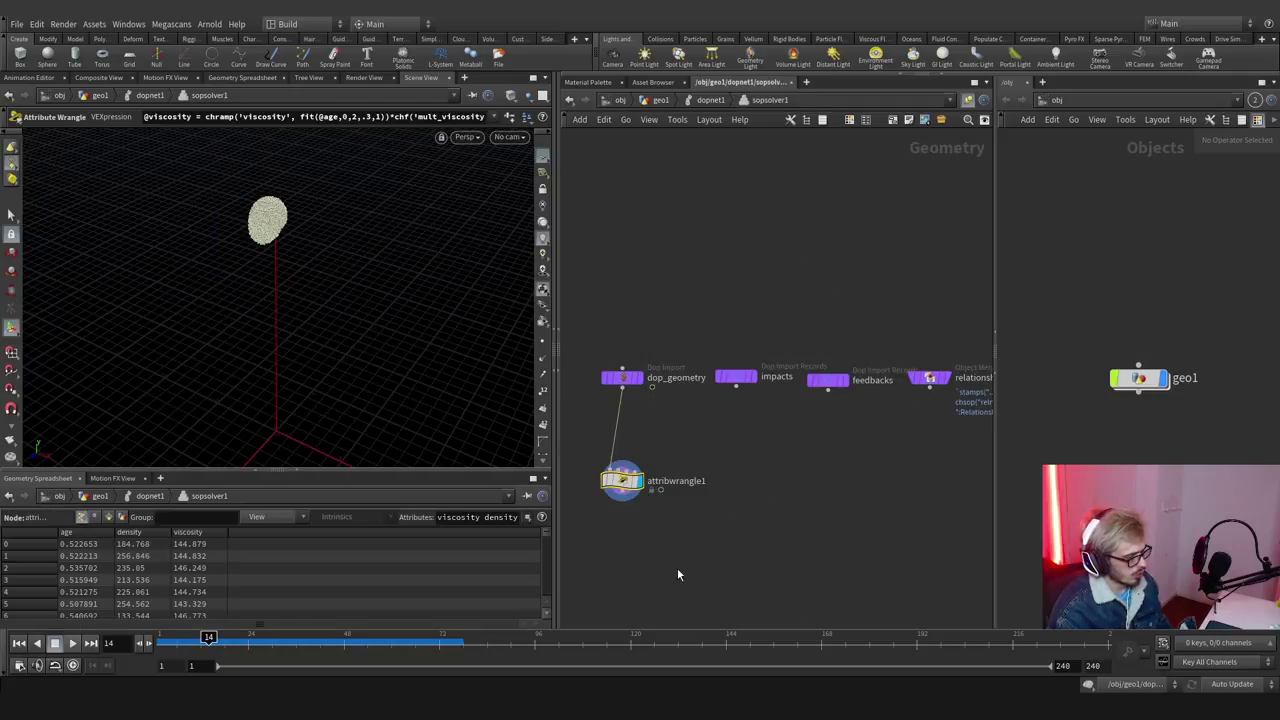
key(p)
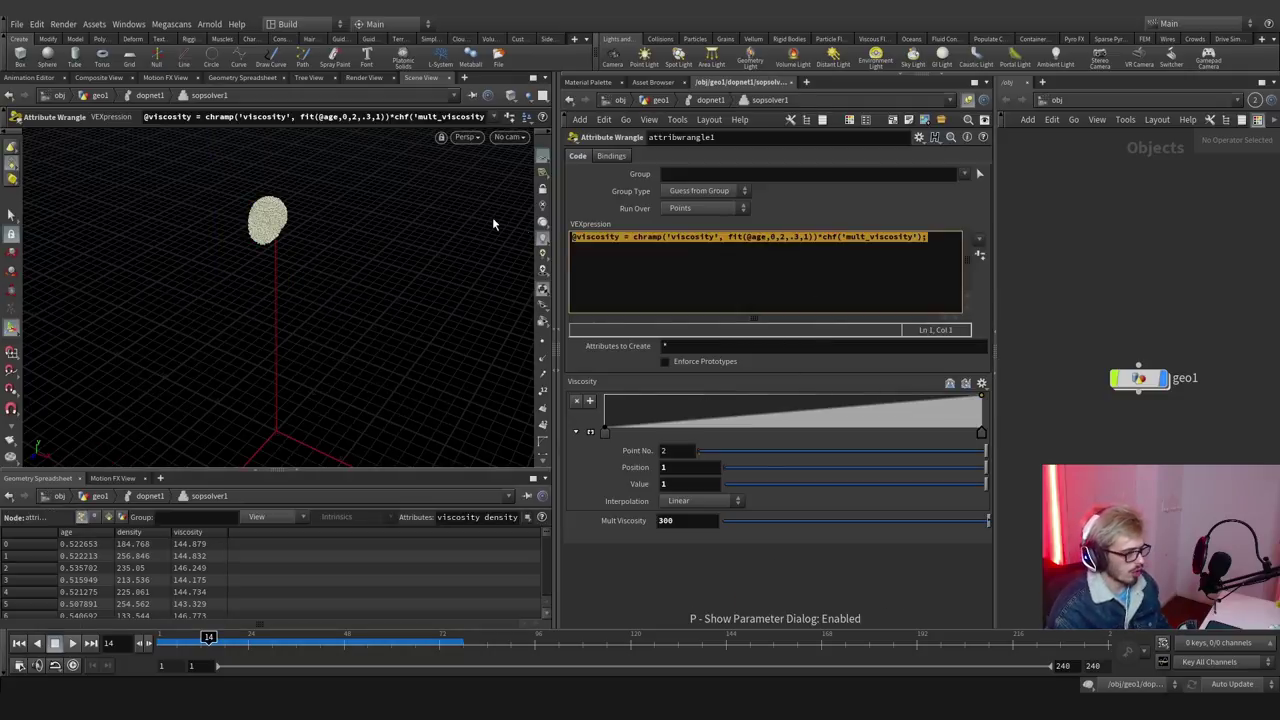
key(ctrl+c)
click(922, 242)
key(Return)
key(ctrl+v)
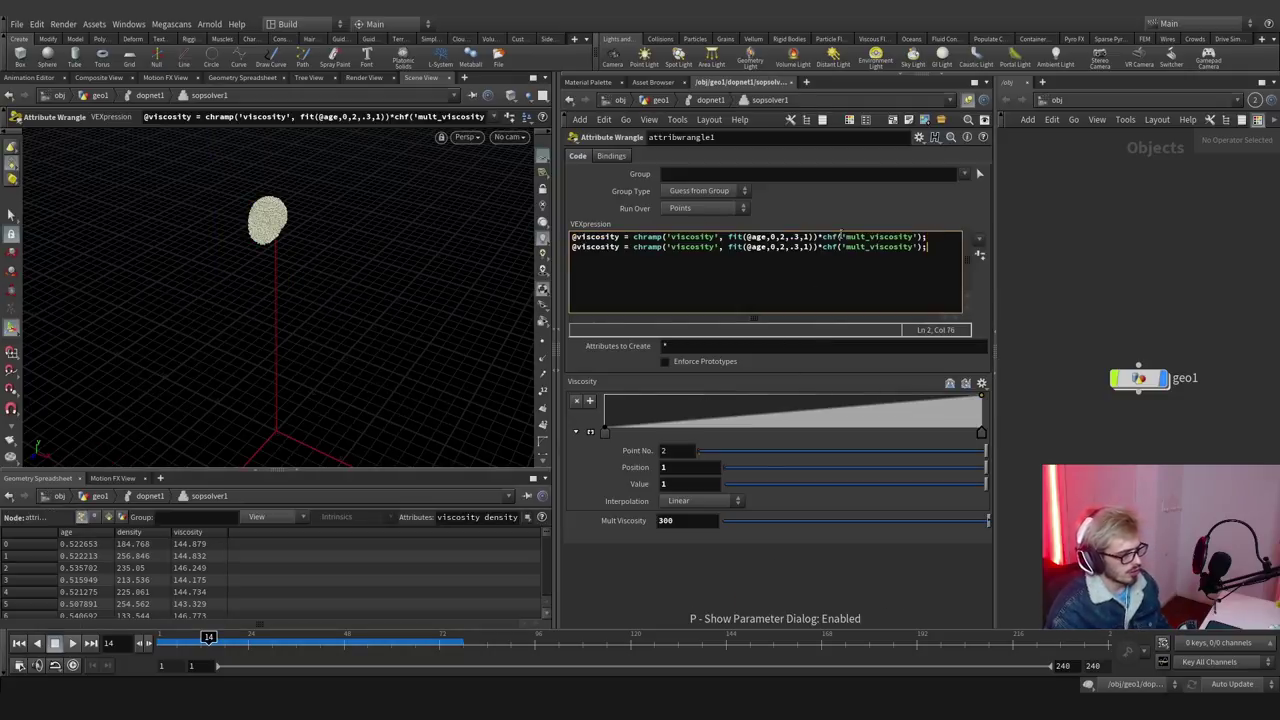
drag(620, 246, 578, 252)
text(density)
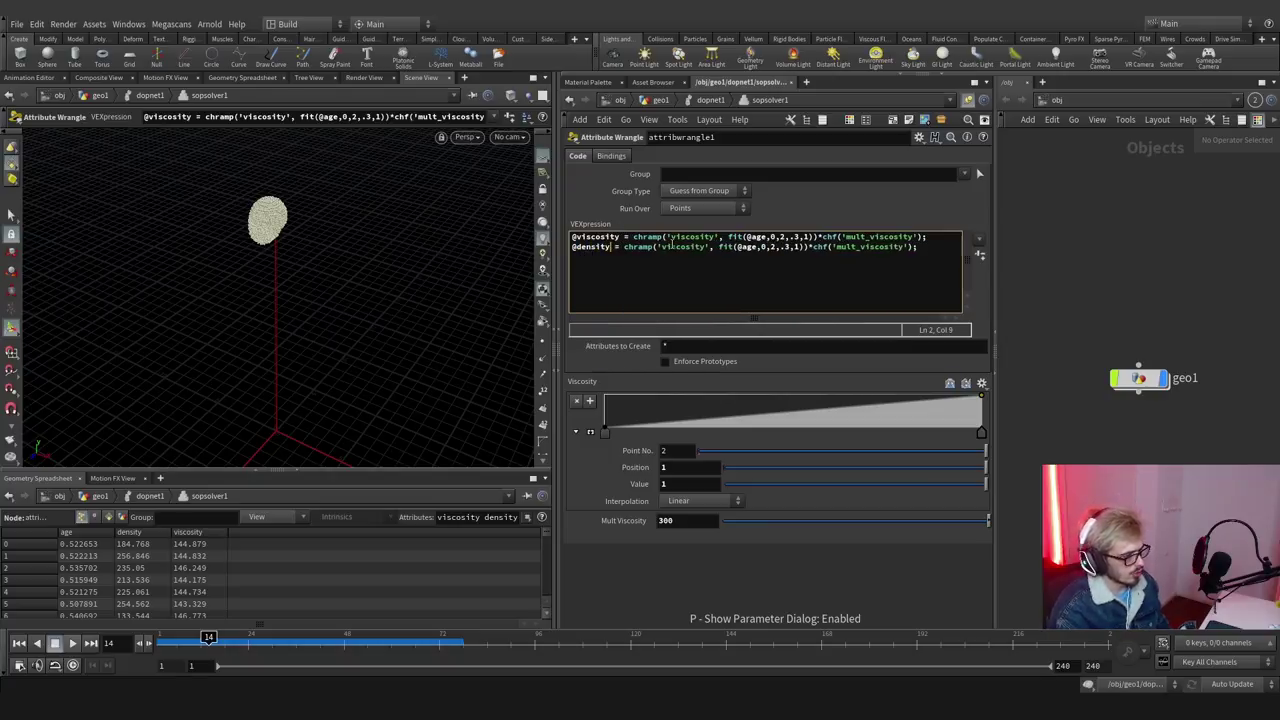
drag(661, 246, 704, 251)
text(nsity)
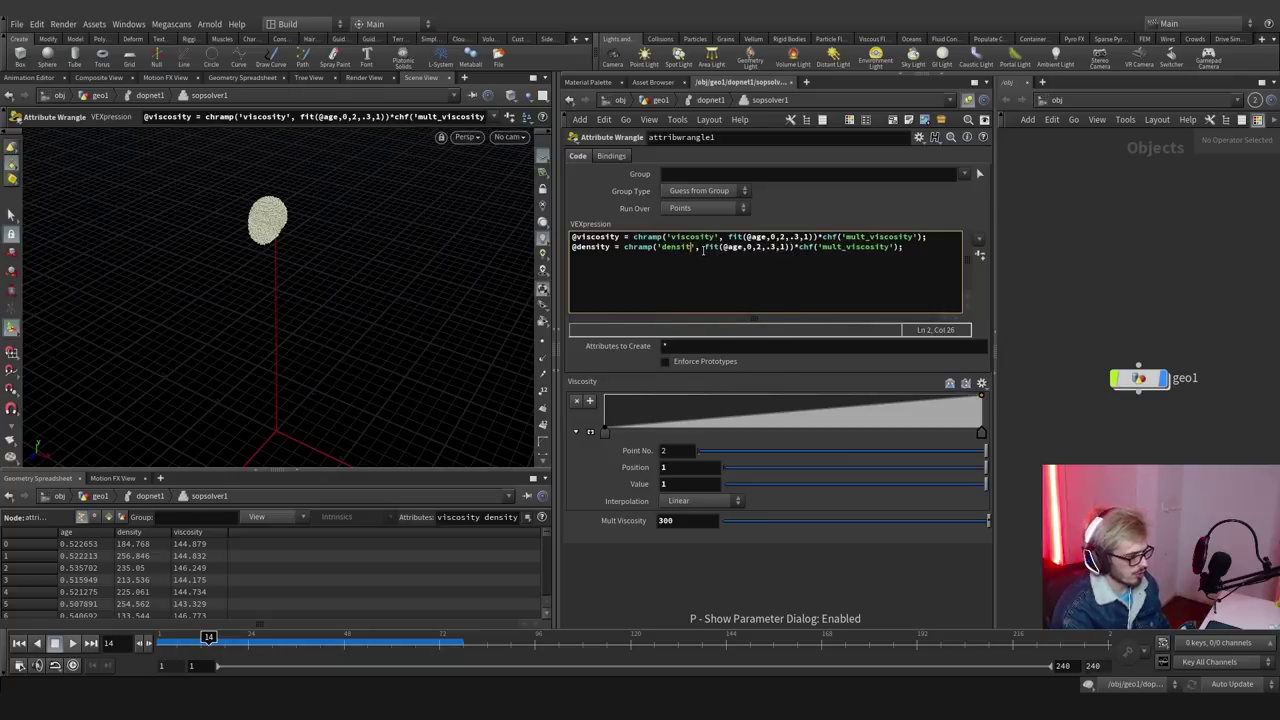
double_click(862, 247)
text(density)
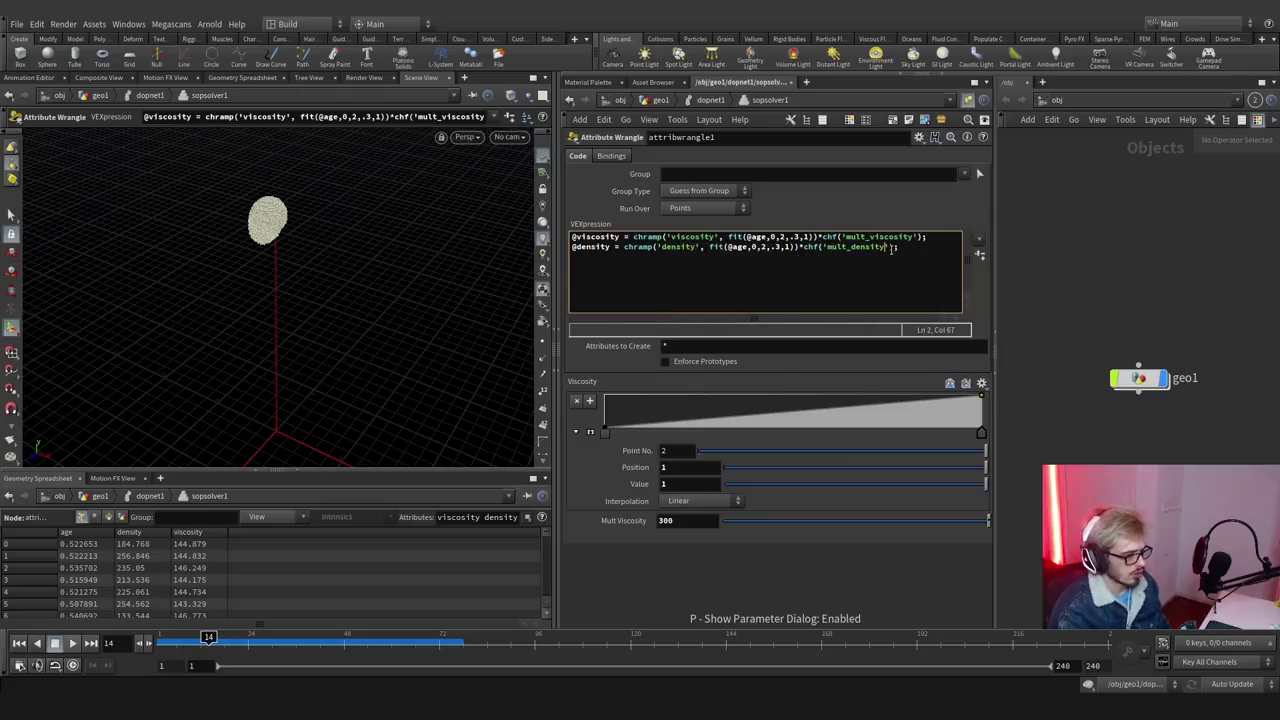
Create the density parameters from the wrangle, then set Mult Density to 300 and Mult Viscosity to 100.
click(980, 256)
scroll(645, 515, down, 2)
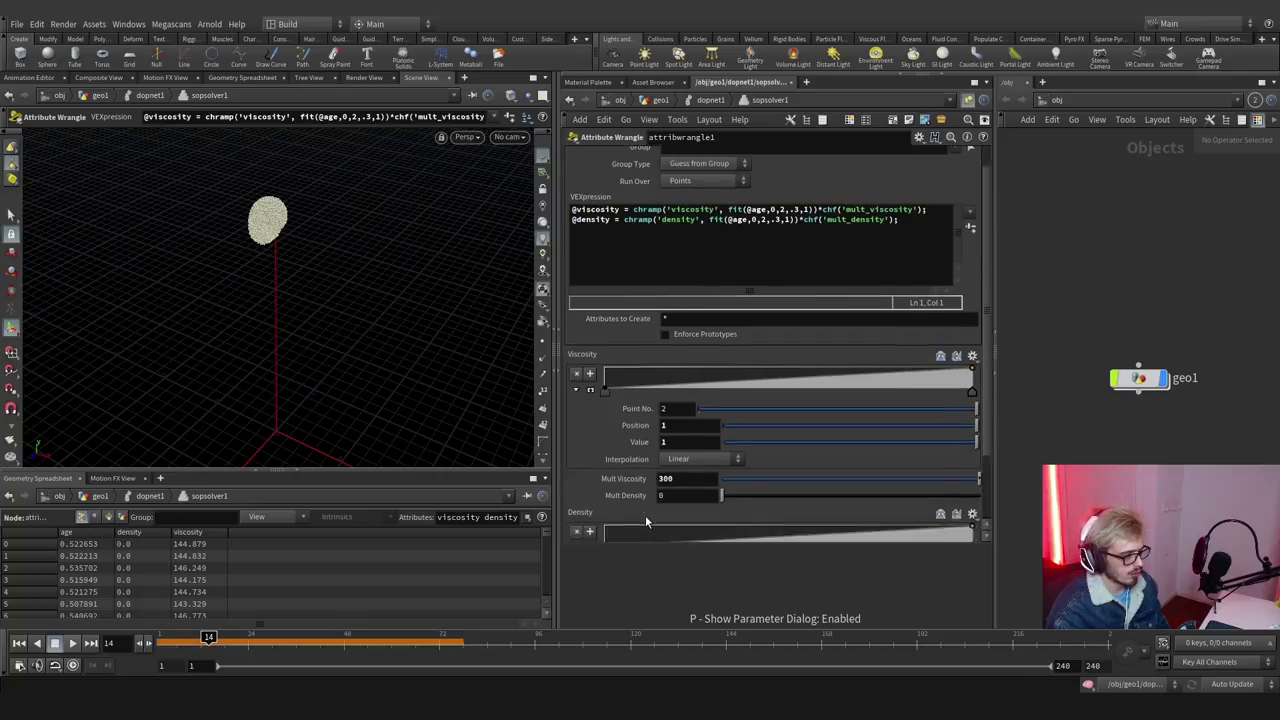
scroll(645, 510, down, 2)
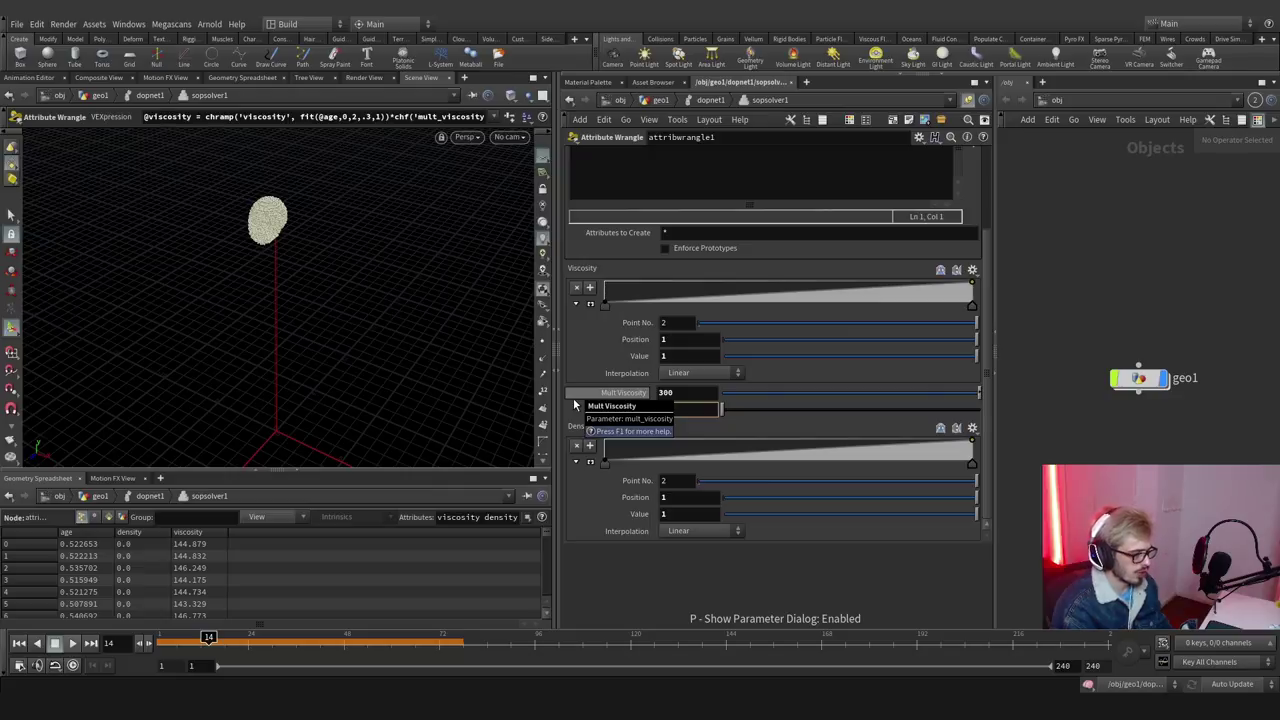
text(300)
click(668, 393)
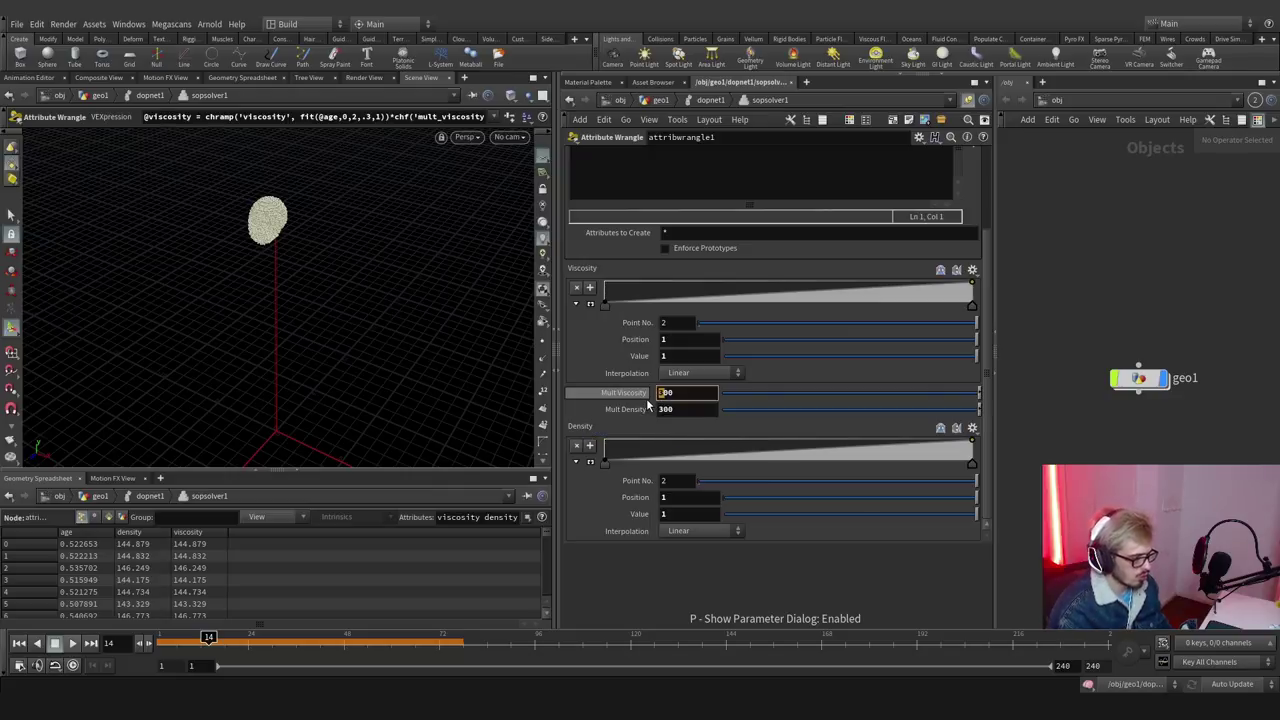
key(Return)
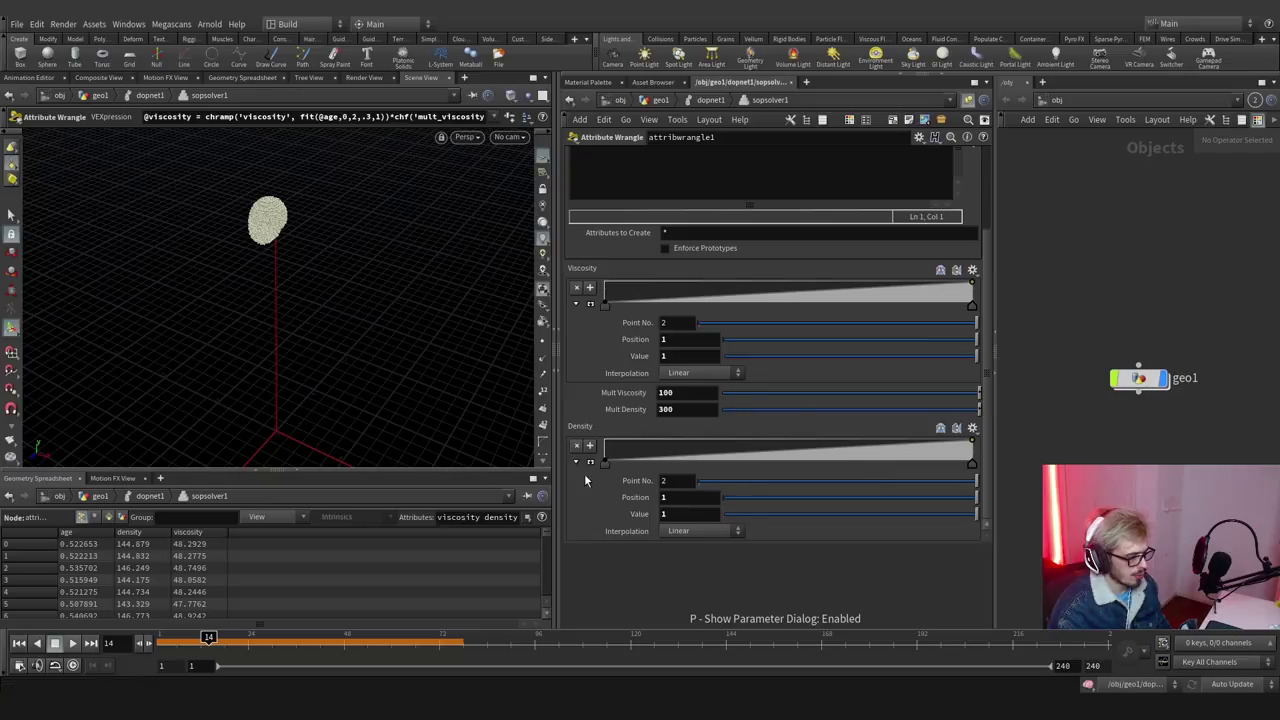
scroll(680, 515, up, 3)
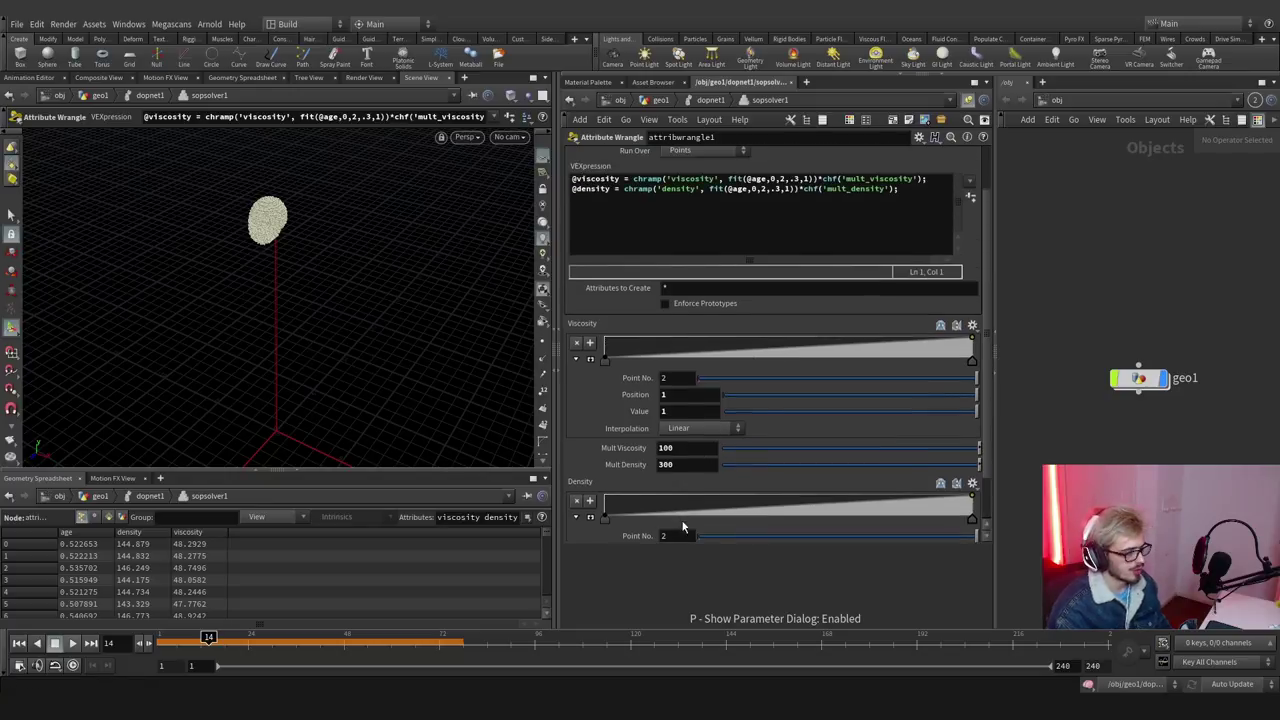
Return to the DOP network and play the simulation with the new density and viscosity settings.
key(p)
click(710, 100)
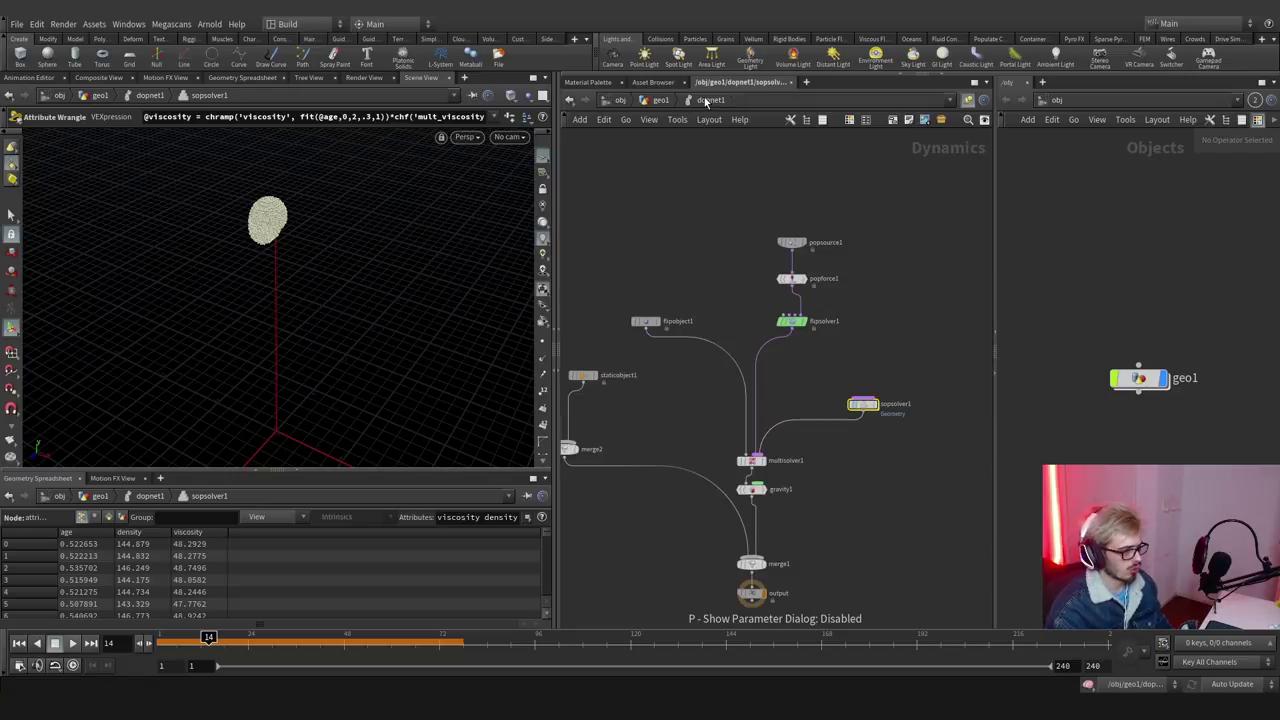
click(74, 645)
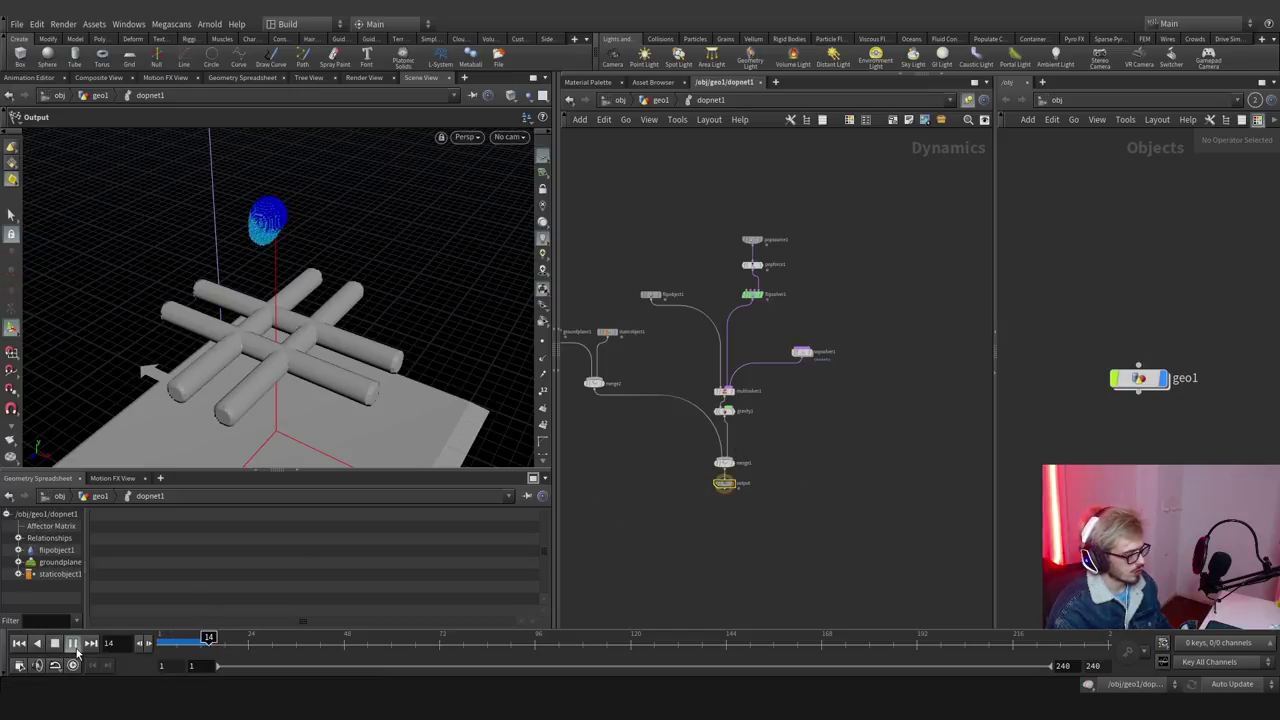
Show the FLIP object's geometry in the spreadsheet filtered to density and viscosity, and scrub the simulation to frame 43.
click(18, 550)
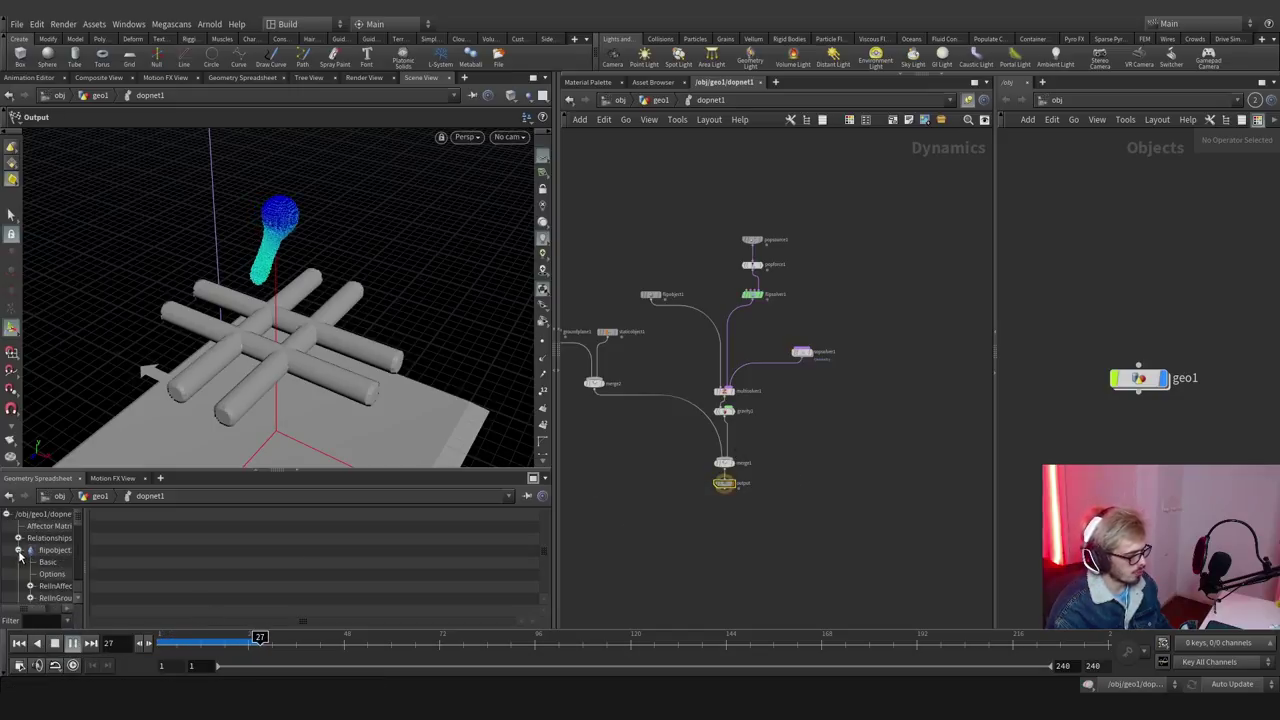
scroll(50, 565, down, 3)
click(58, 538)
click(478, 518)
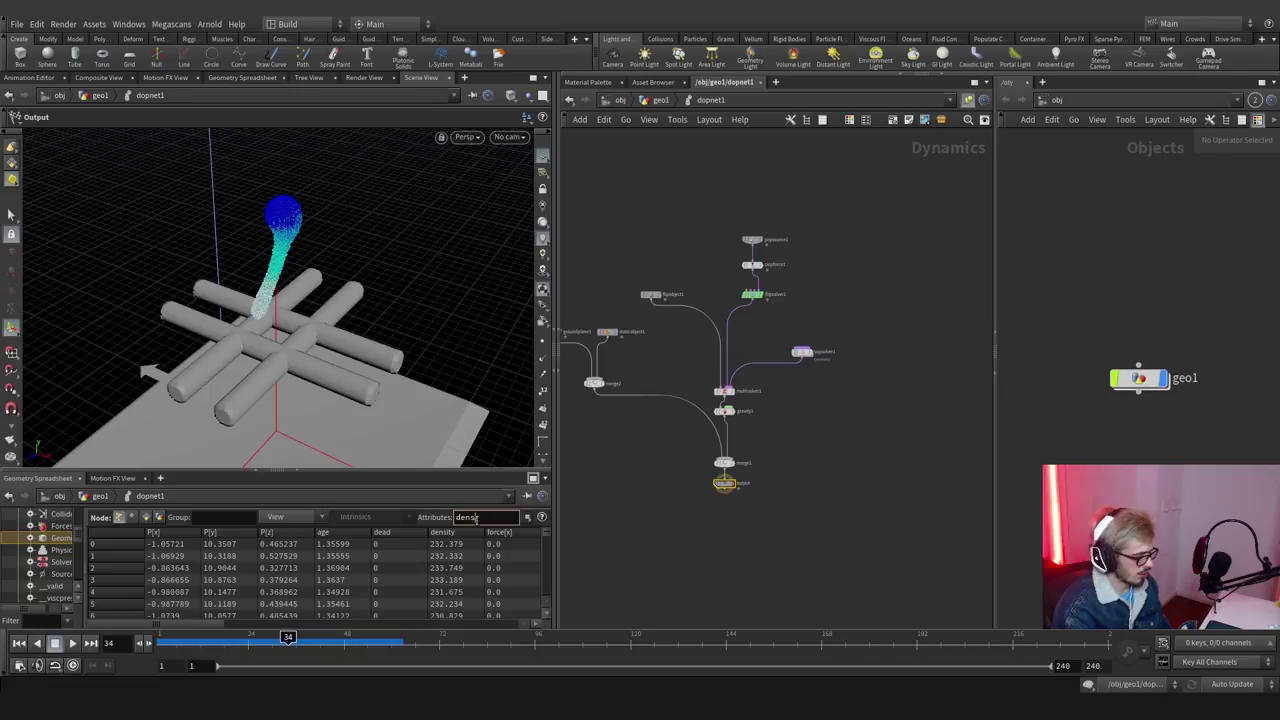
text(density viscosity)
key(Return)
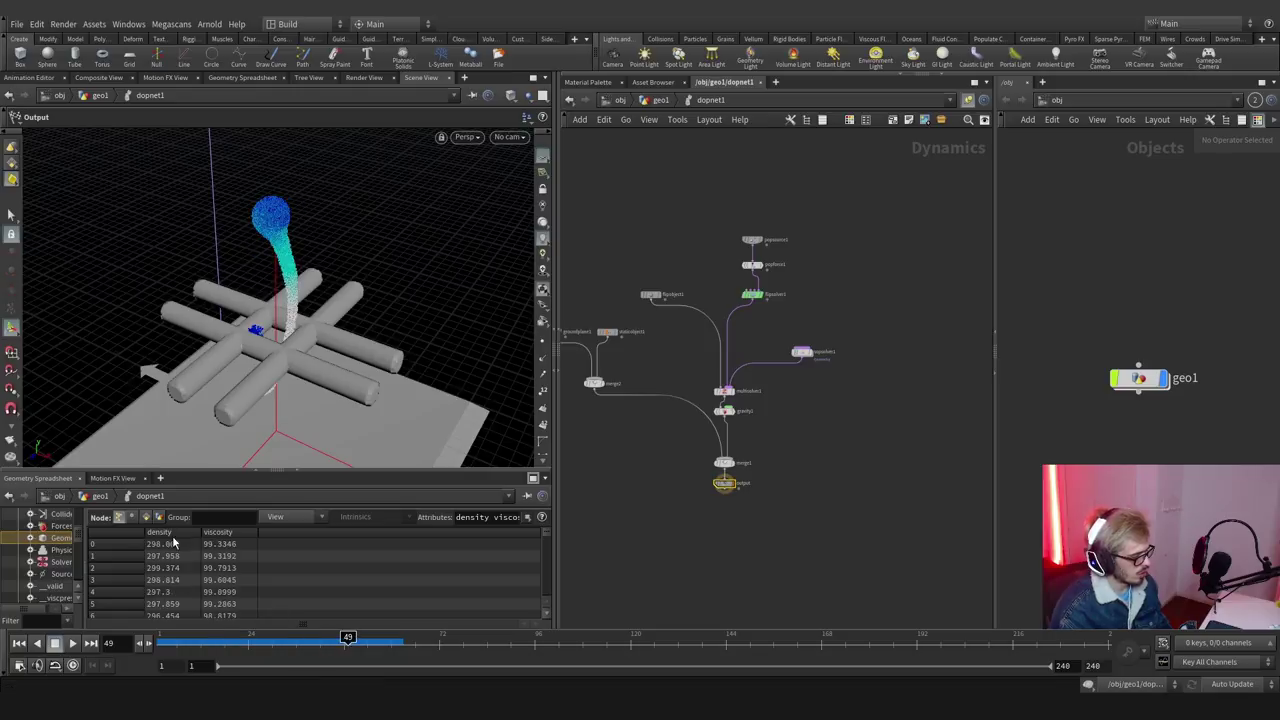
drag(200, 640, 323, 637)
Go inside the SOP Solver and rename the attribute wrangle to age.
double_click(802, 352)
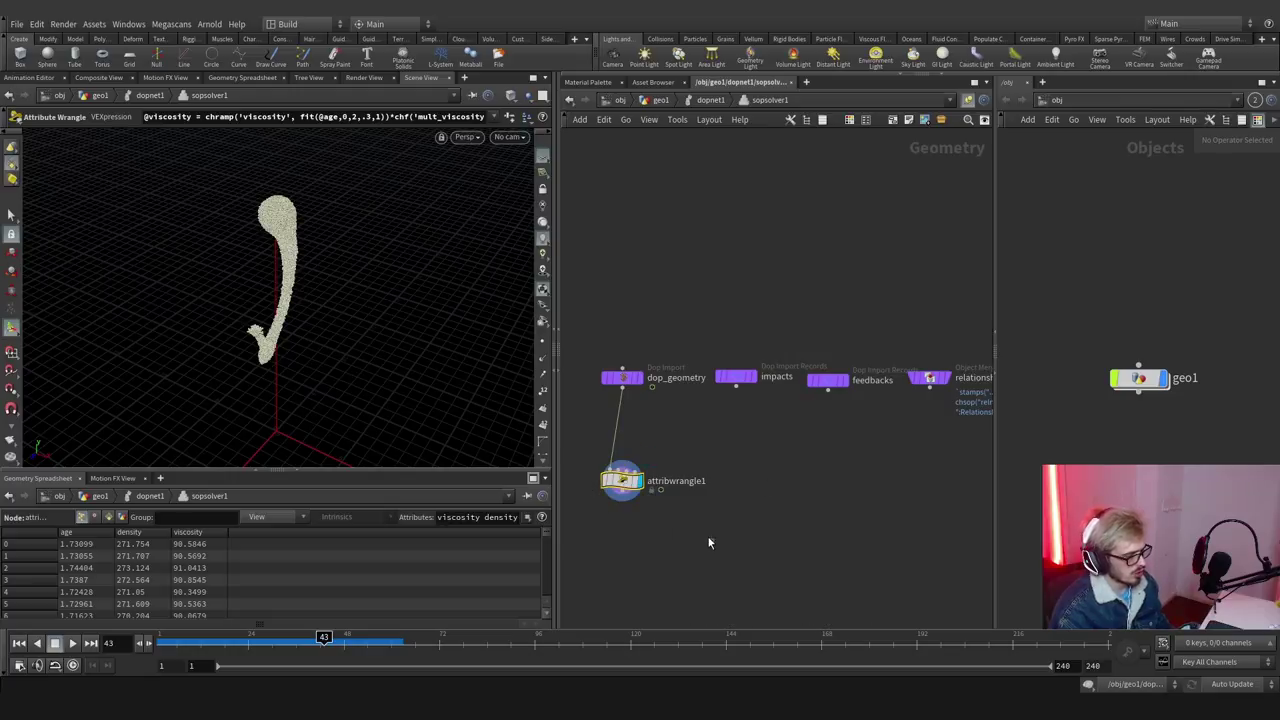
key(Tab)
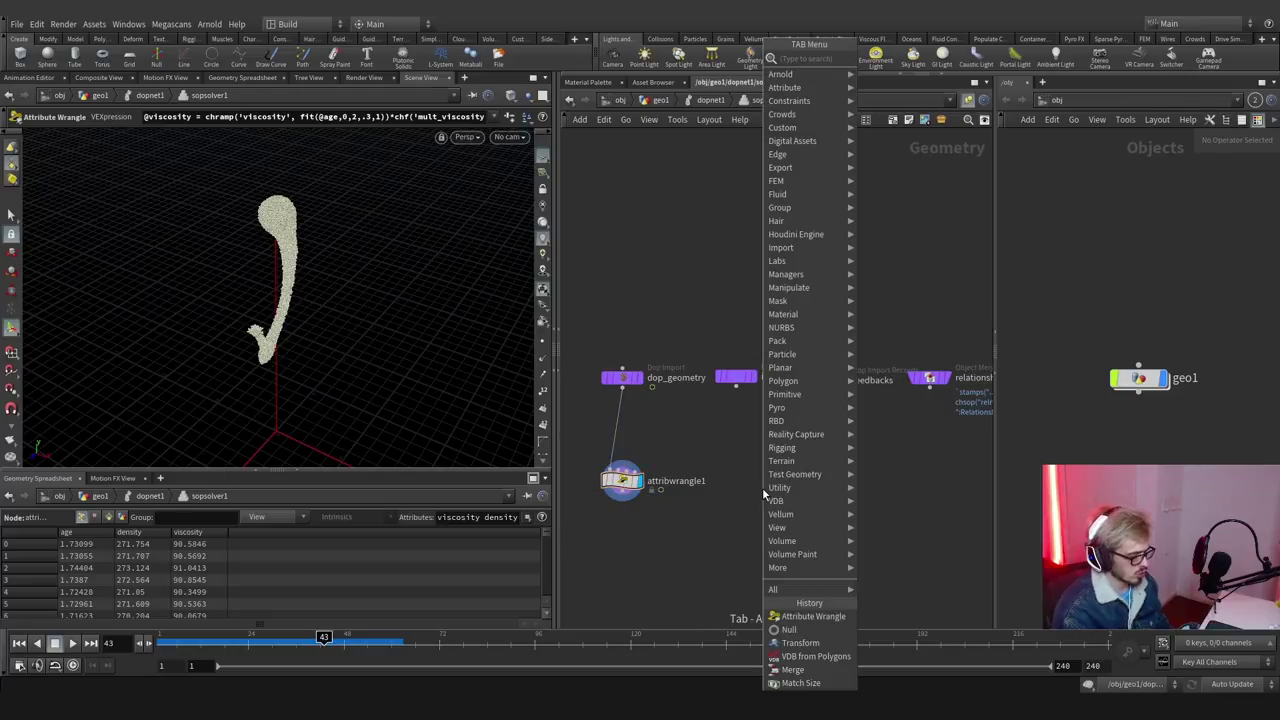
double_click(684, 482)
text(age)
key(Return)
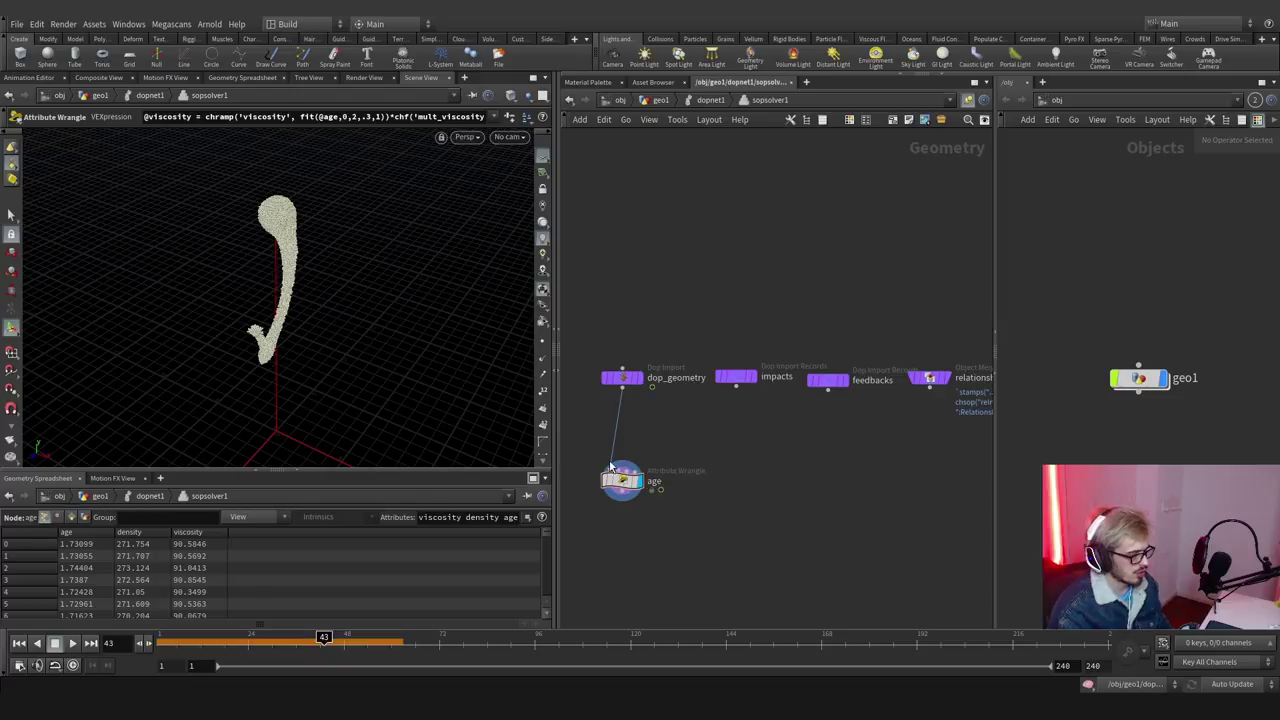
Try to add a second Attribute Wrangle beside the age wrangle.
key(Tab)
text(w)
click(785, 616)
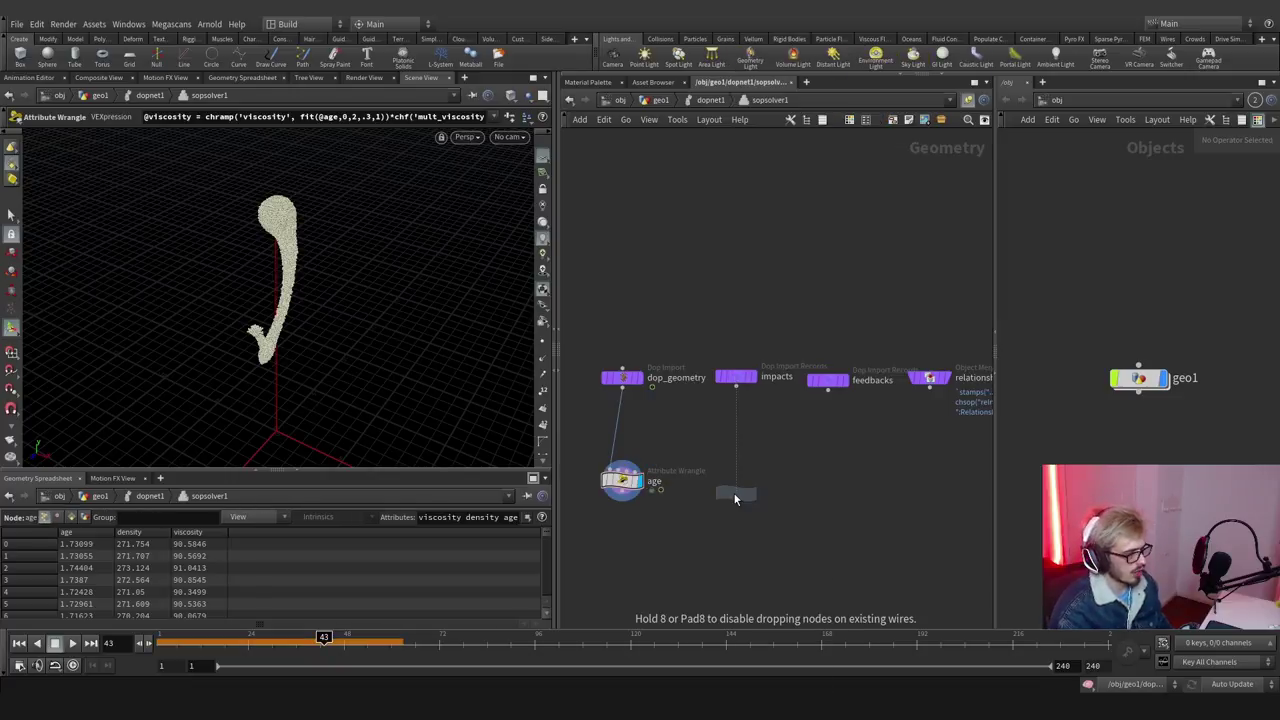
click(730, 490)
key(p)
key(ctrl+z)
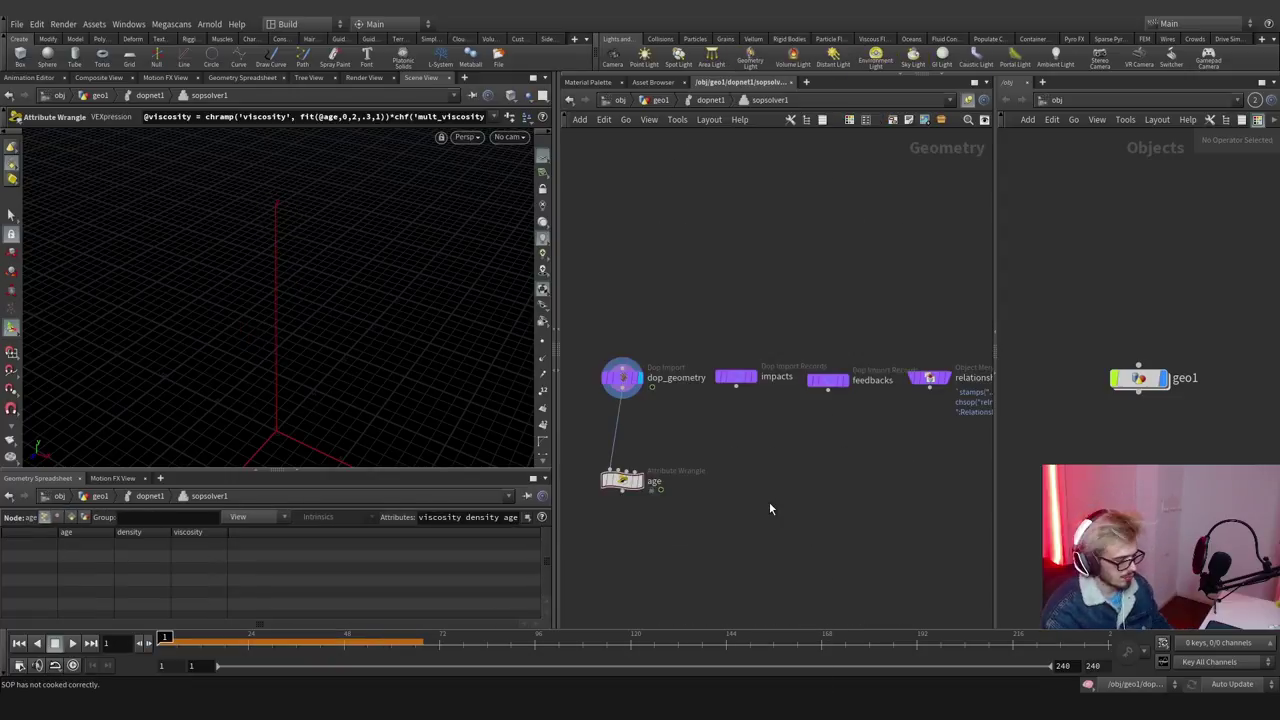
Add a second Attribute Wrangle beside age, connect dop_geometry to its first input, and name it speed.
key(Tab)
key(Return)
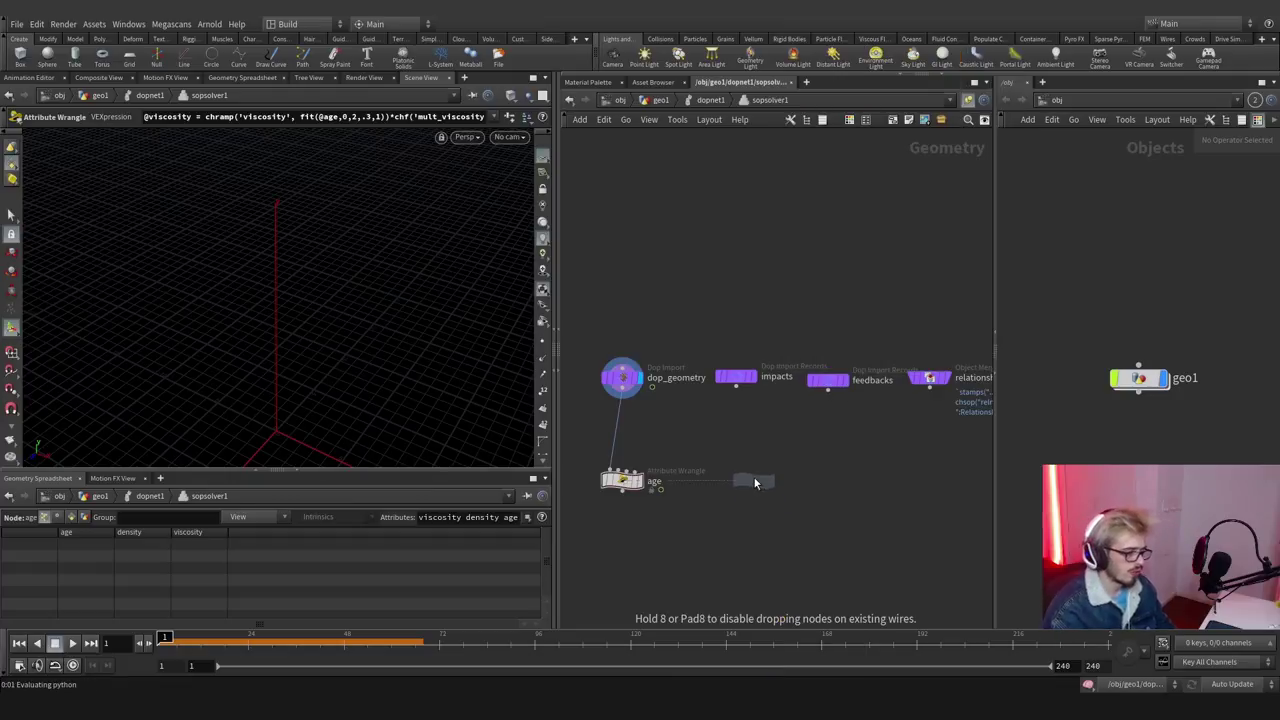
click(759, 494)
click(748, 466)
click(620, 396)
double_click(810, 481)
text(speed)
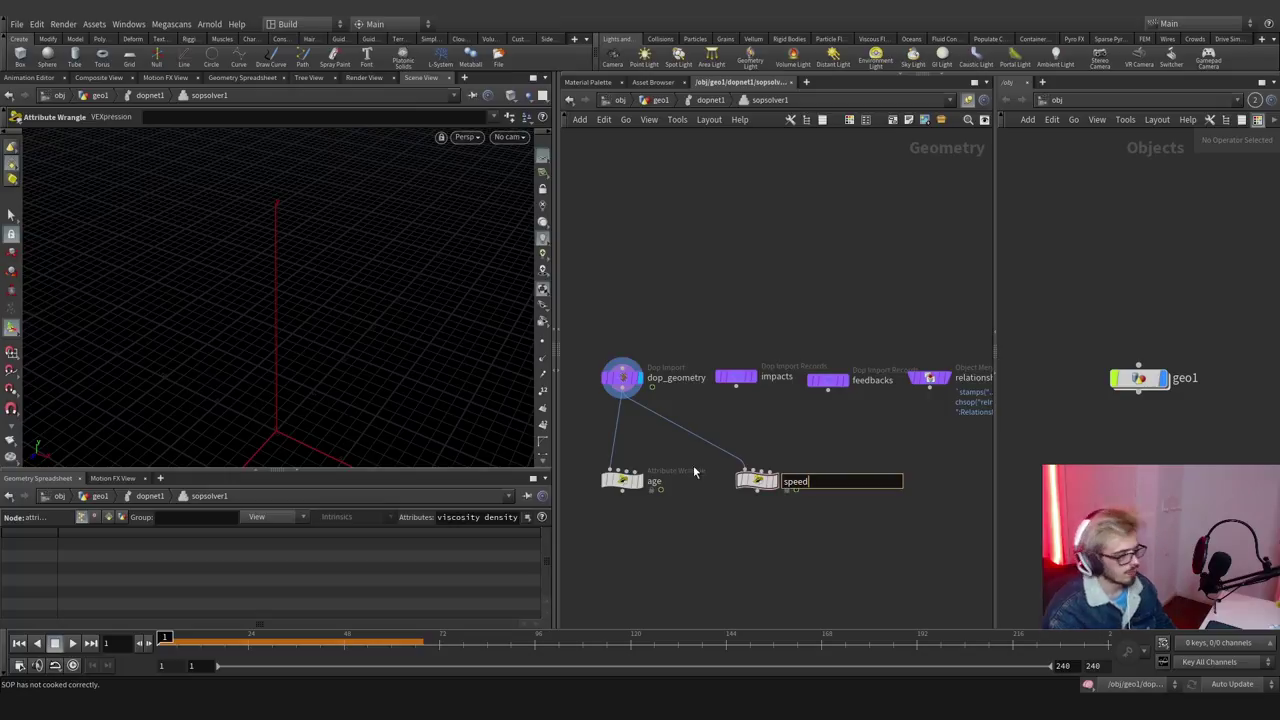
key(Return)
Copy the viscosity and density VEX lines from the age wrangle into the speed wrangle.
click(622, 480)
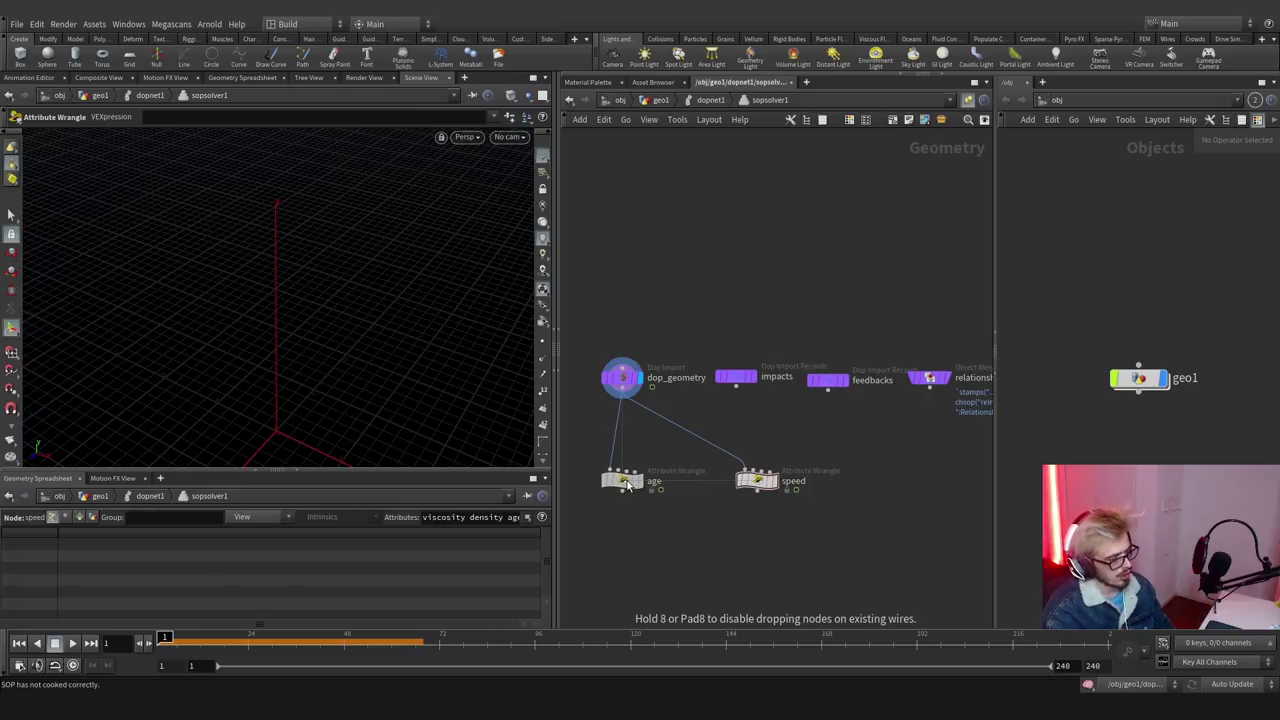
key(p)
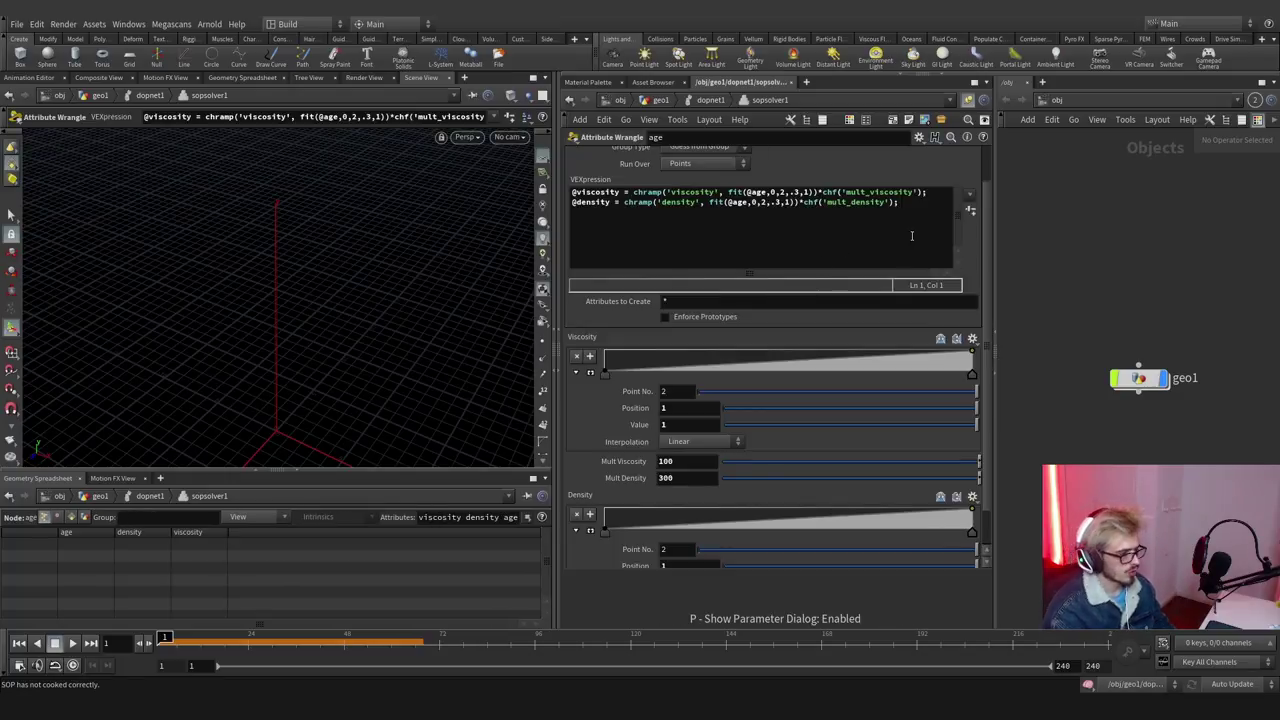
drag(900, 203, 528, 197)
key(ctrl+c)
key(BackSpace)
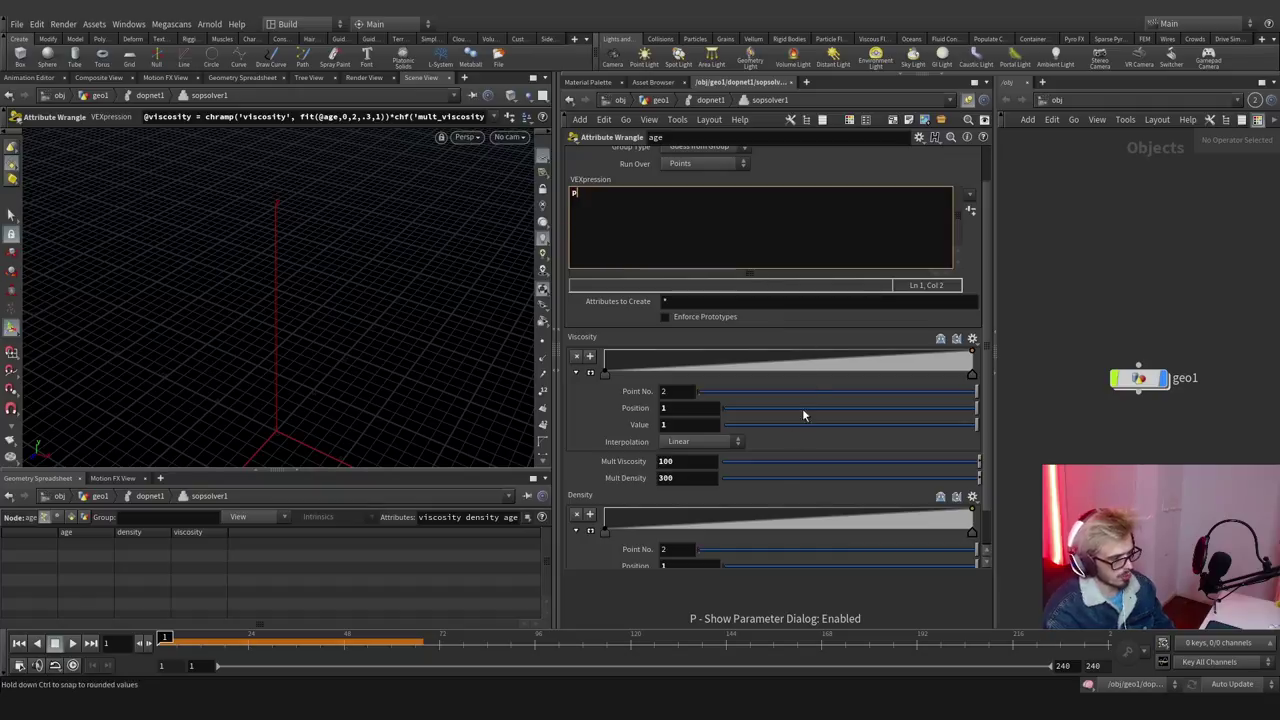
key(ctrl+z)
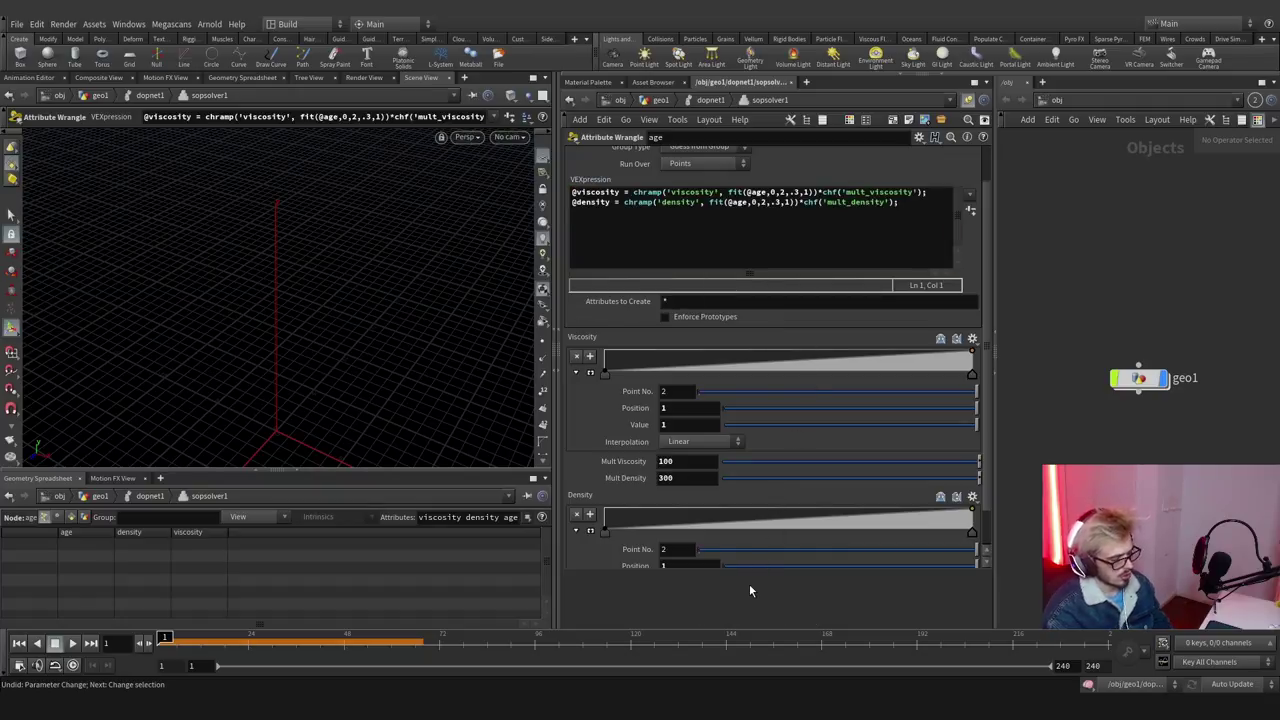
key(p)
click(757, 478)
key(p)
click(777, 265)
key(ctrl+v)
Insert the line float speed = length(v@v); above the viscosity line in the speed wrangle.
click(573, 237)
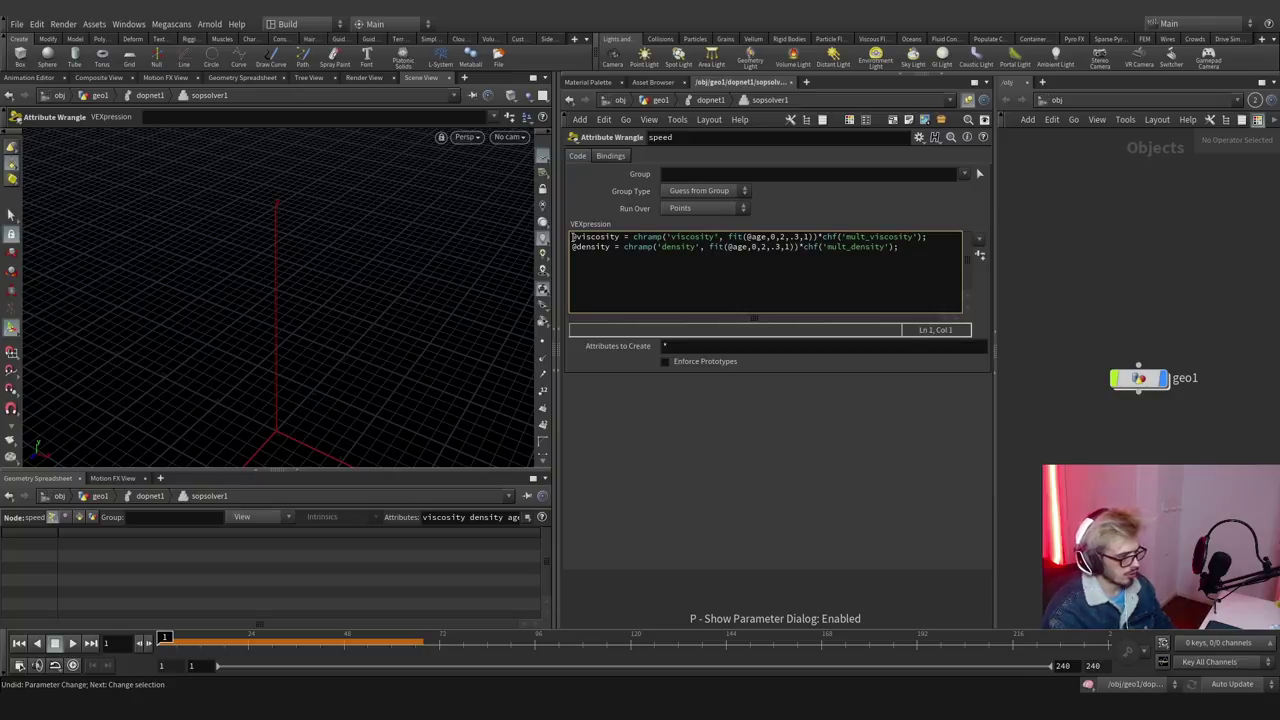
key(Return)
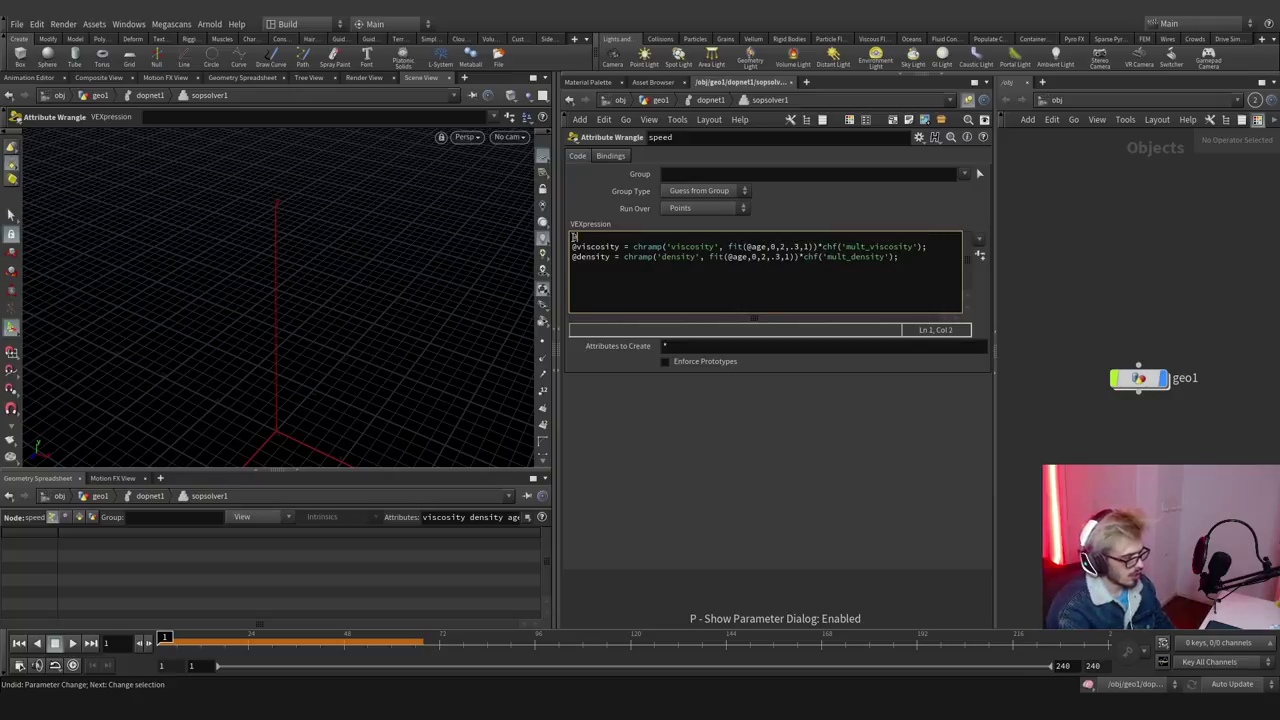
text(float)
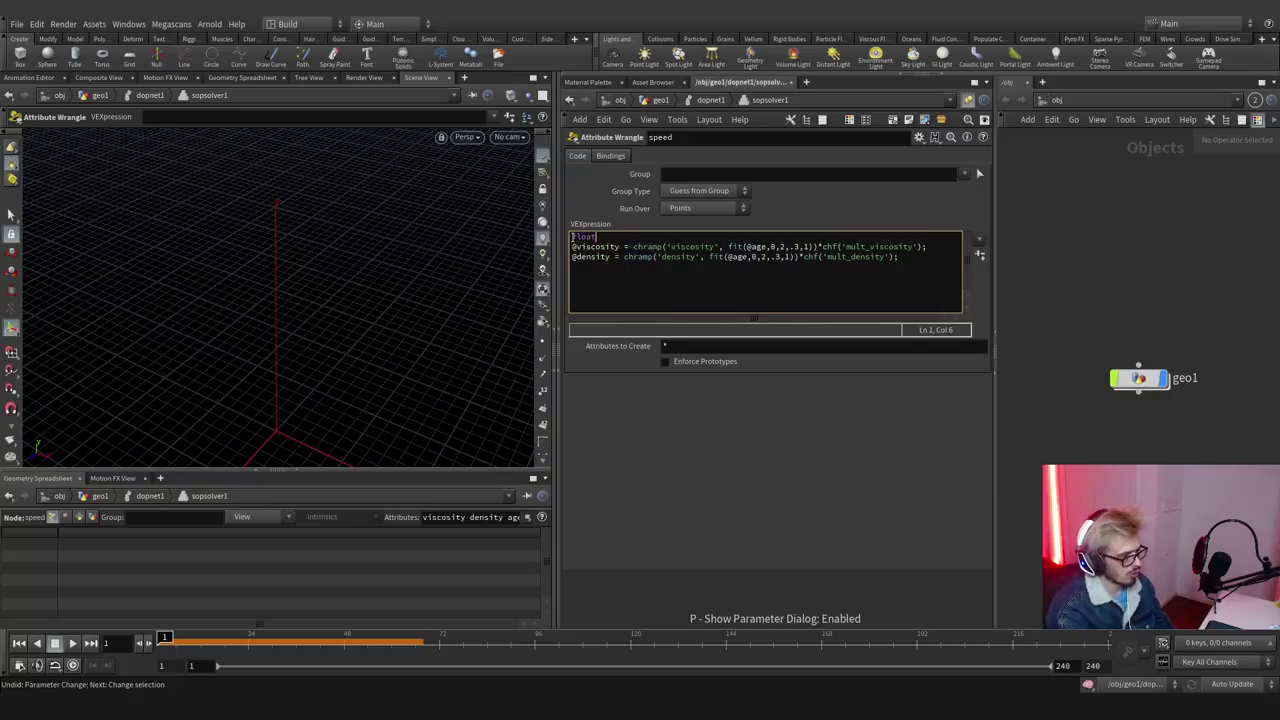
text( speed = length()v@v);)
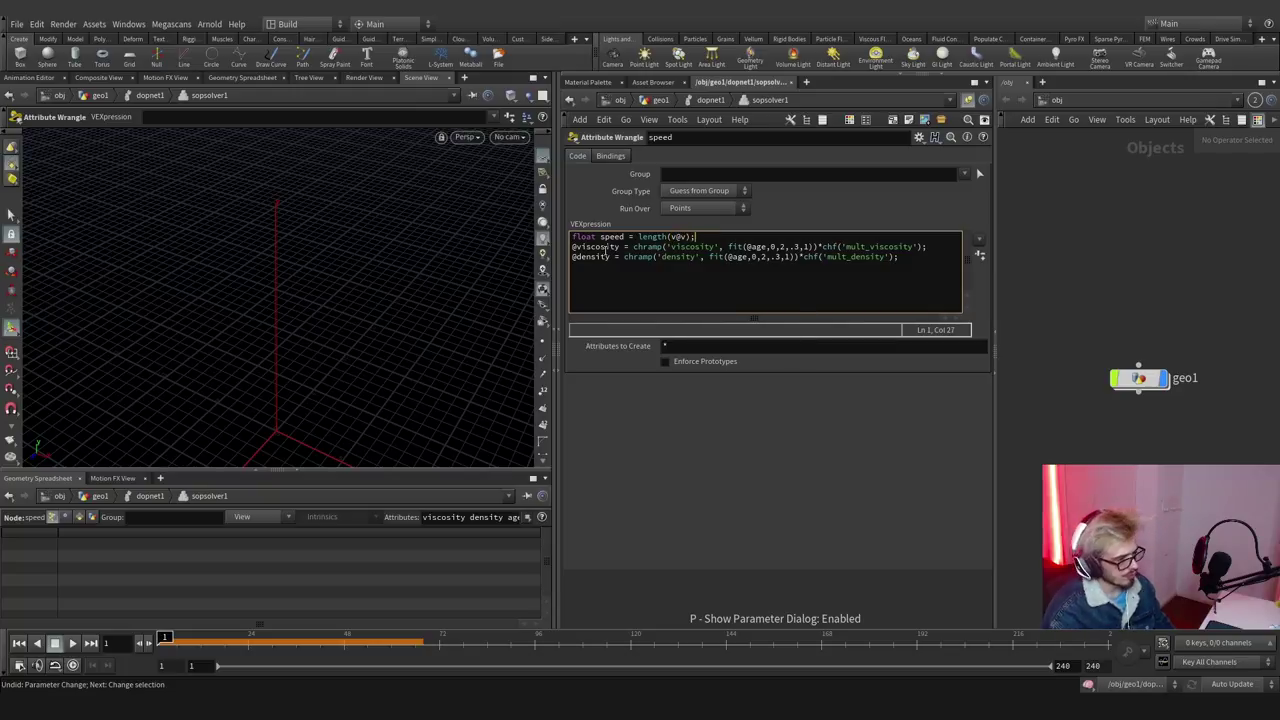
drag(767, 247, 752, 247)
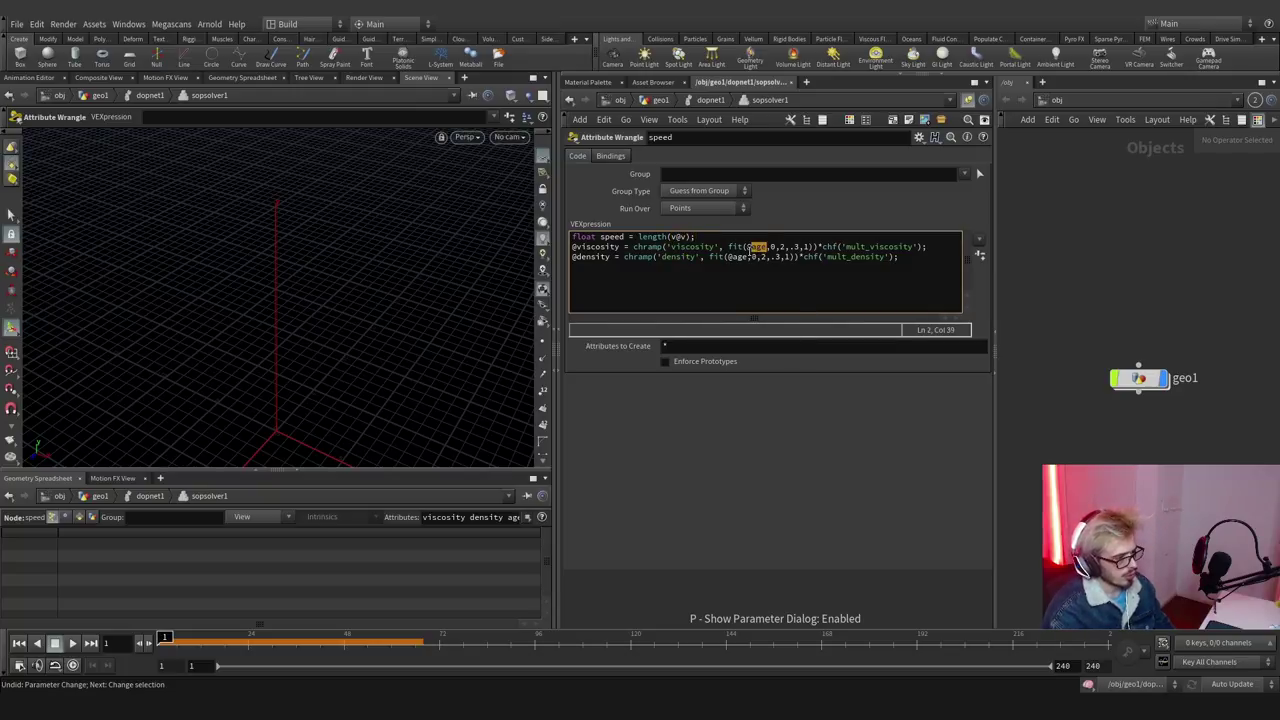
text(speed)
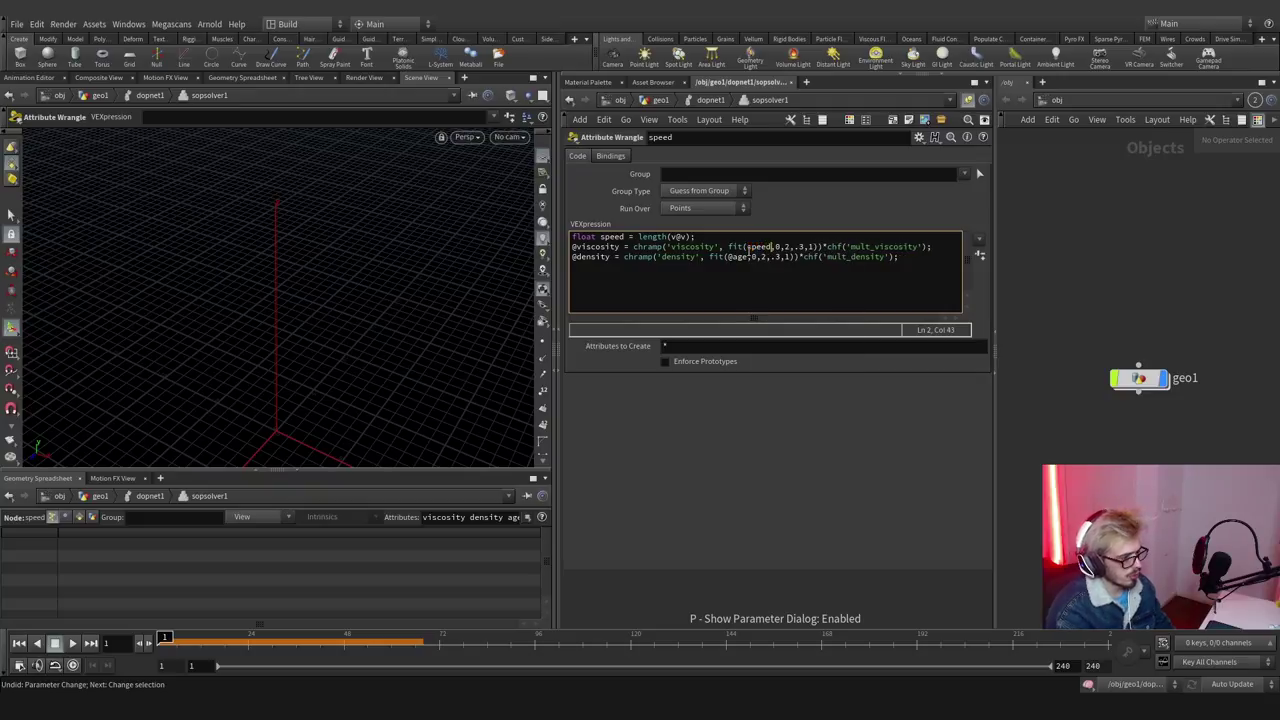
text(speed)
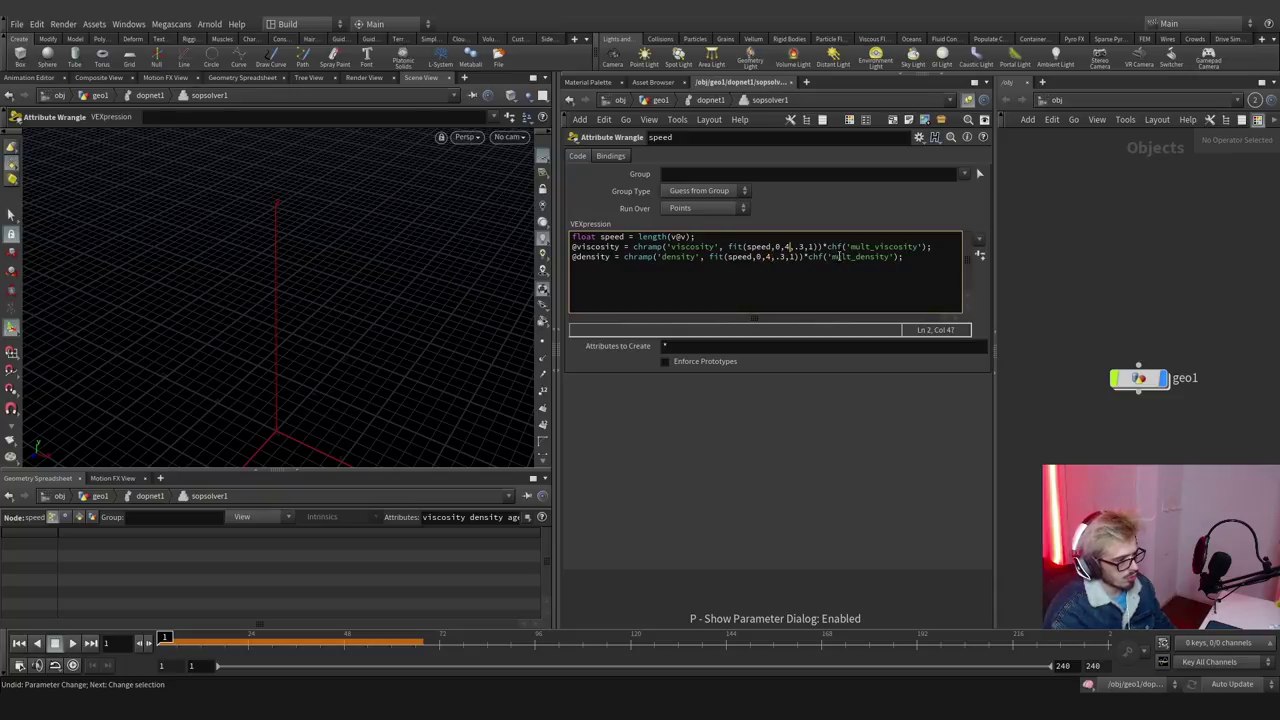
mouse_move(803, 251)
mouse_down()
mouse_move(930, 260)
mouse_move(797, 247)
mouse_up()
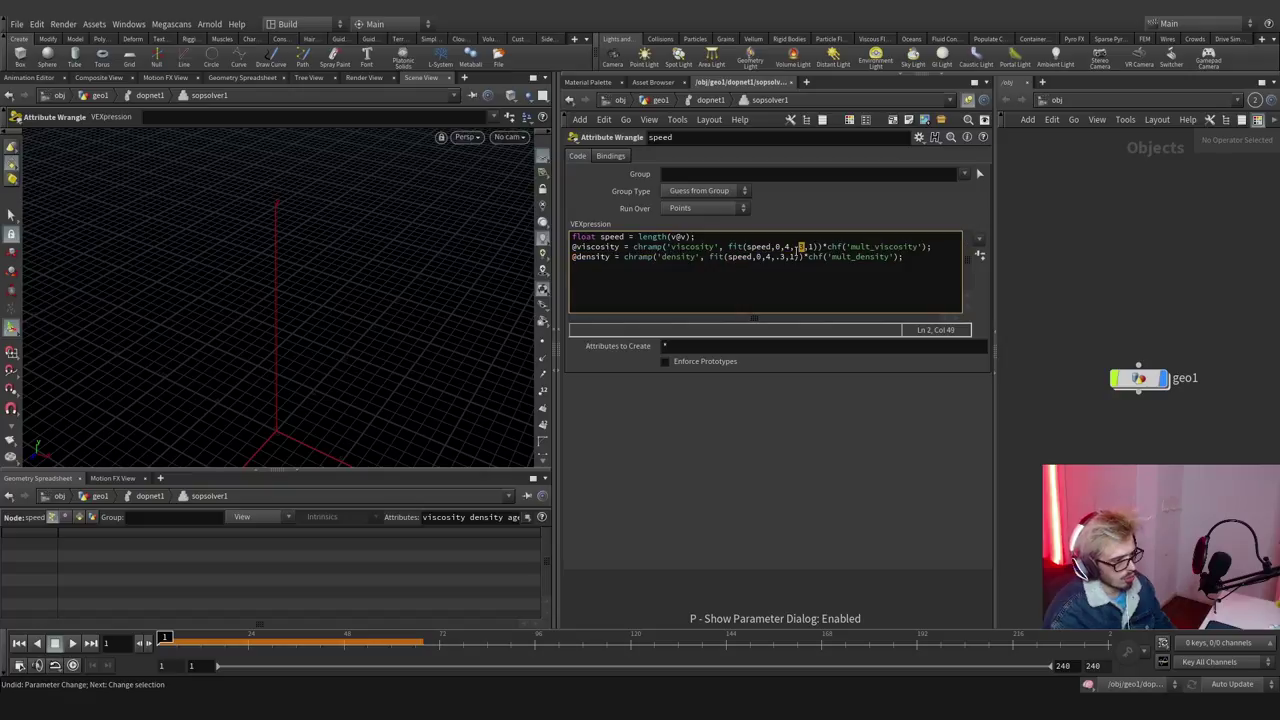
key(BackSpace)
text(0,4,)
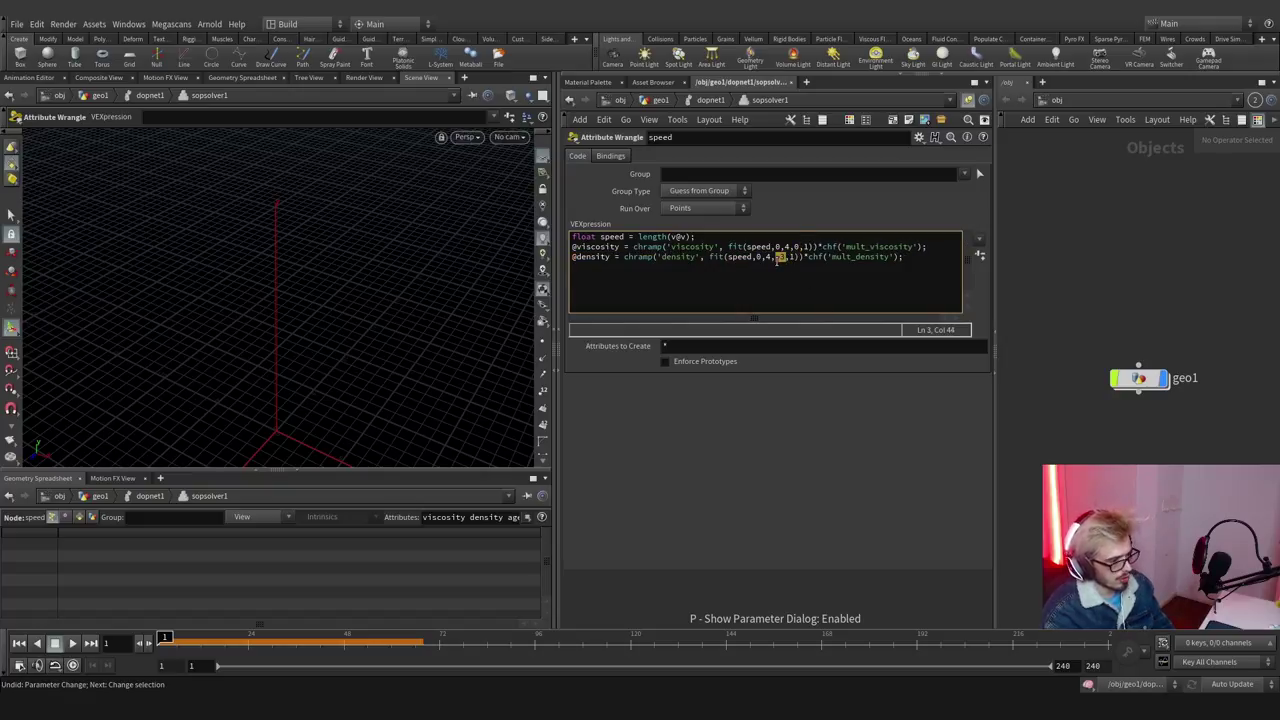
text(0)
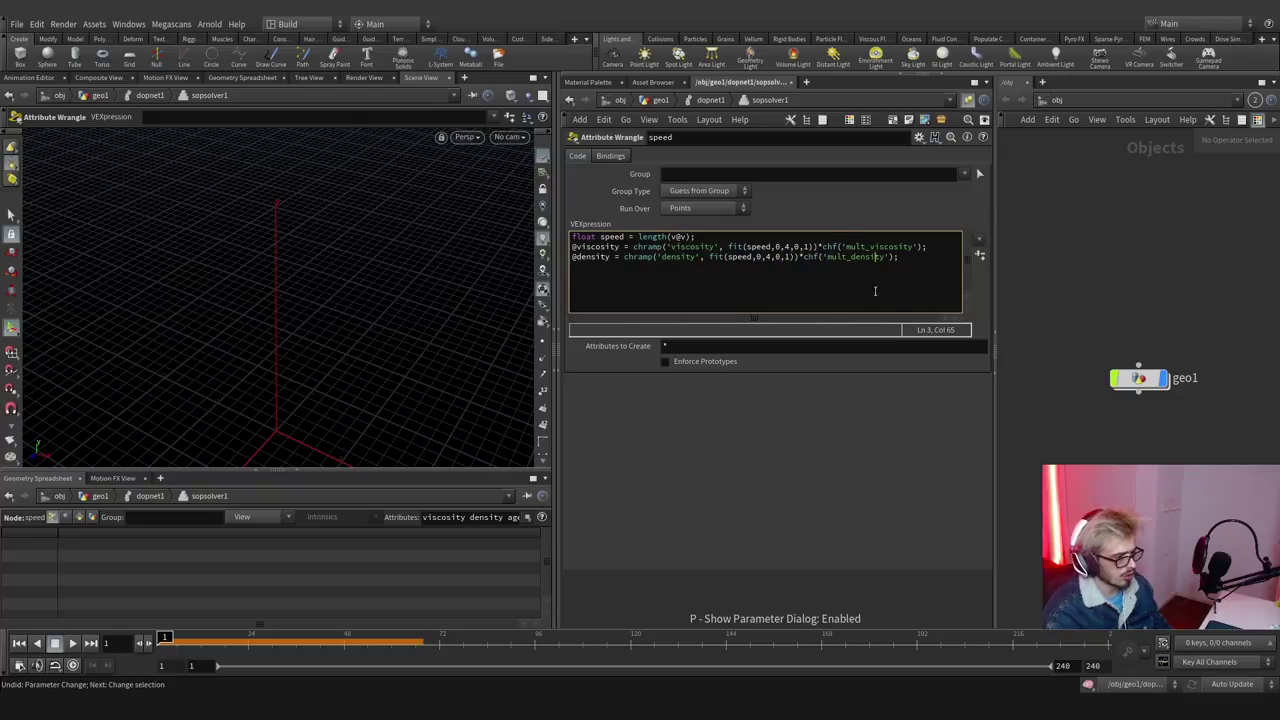
Create the wrangle's channel parameters and shape the Viscosity ramp to fall from 1 to 0 at about position 0.19.
click(980, 256)
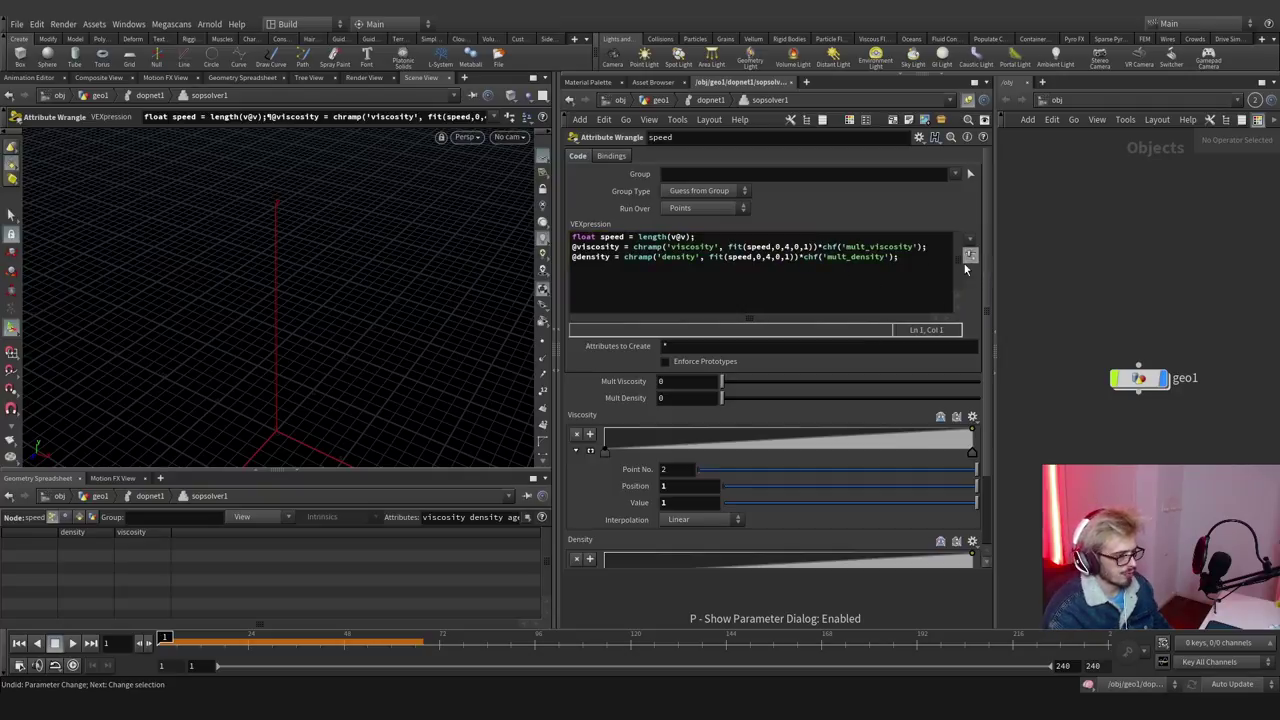
drag(604, 446, 603, 431)
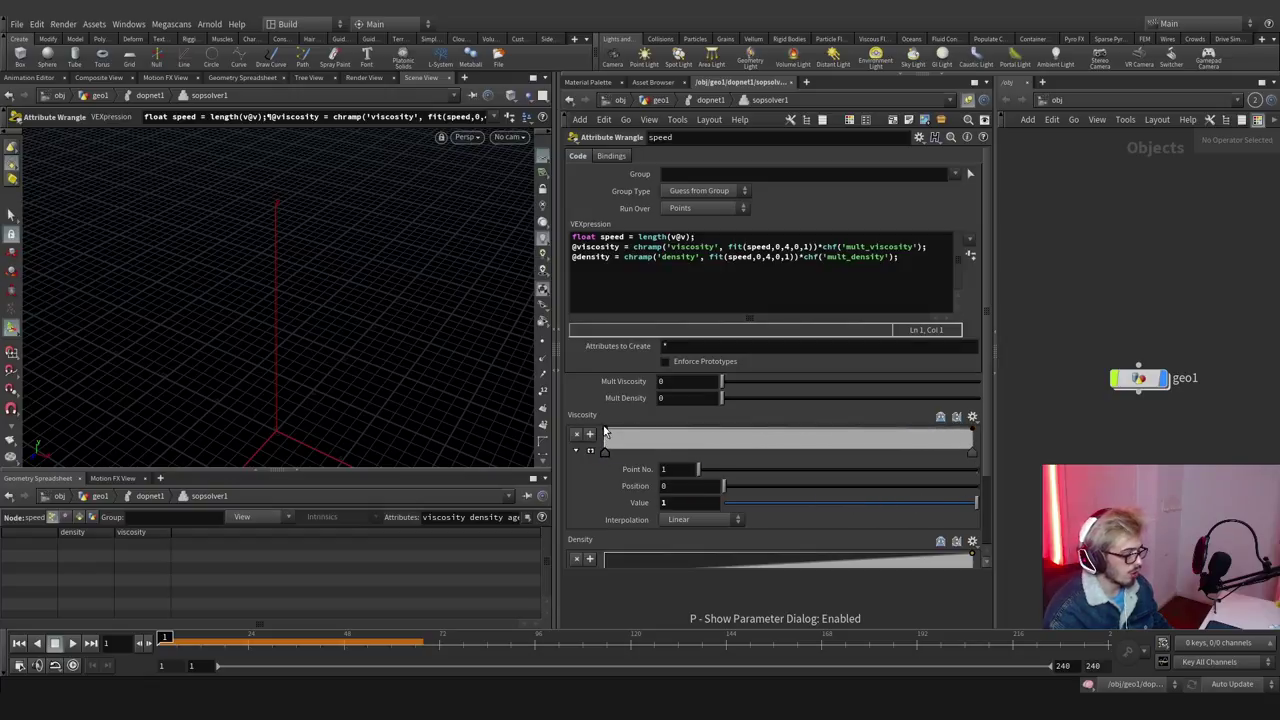
drag(670, 442, 674, 452)
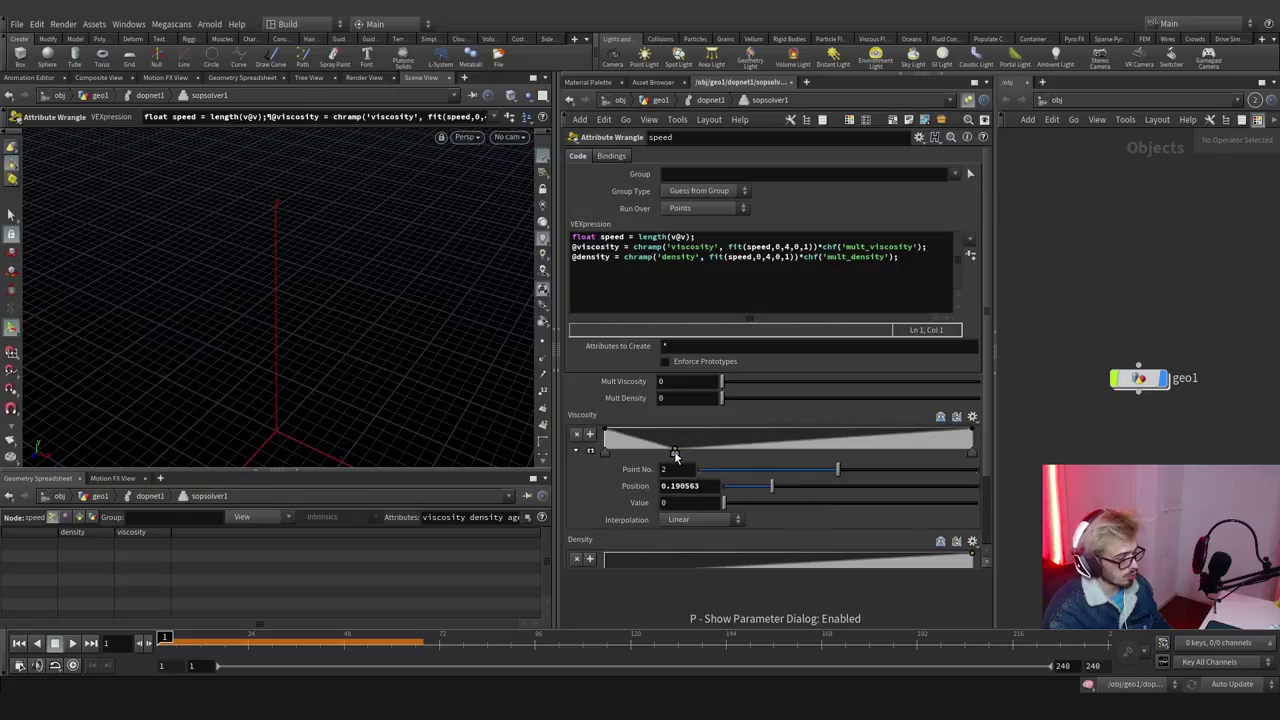
drag(971, 433, 973, 452)
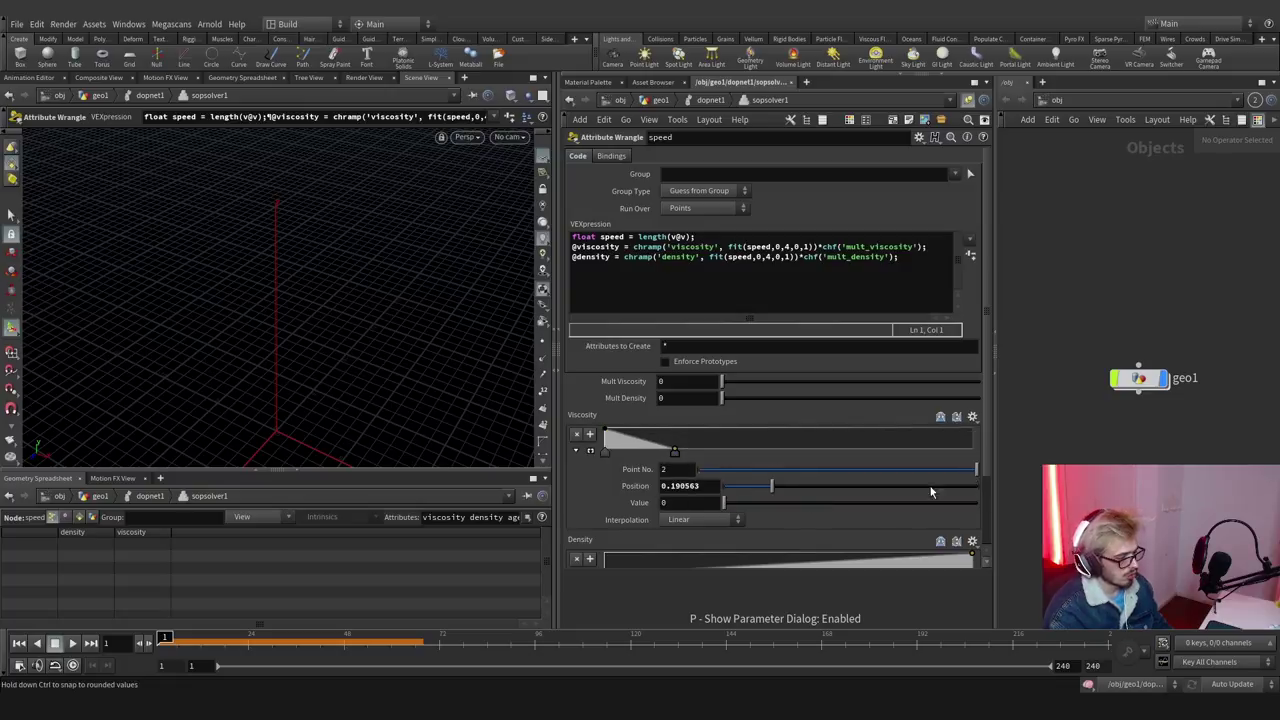
Shape the Density ramp to fall from 1 at the start to 0 at about position 0.207 and stay at 0.
scroll(781, 522, down, 3)
drag(820, 494, 689, 484)
drag(603, 498, 604, 477)
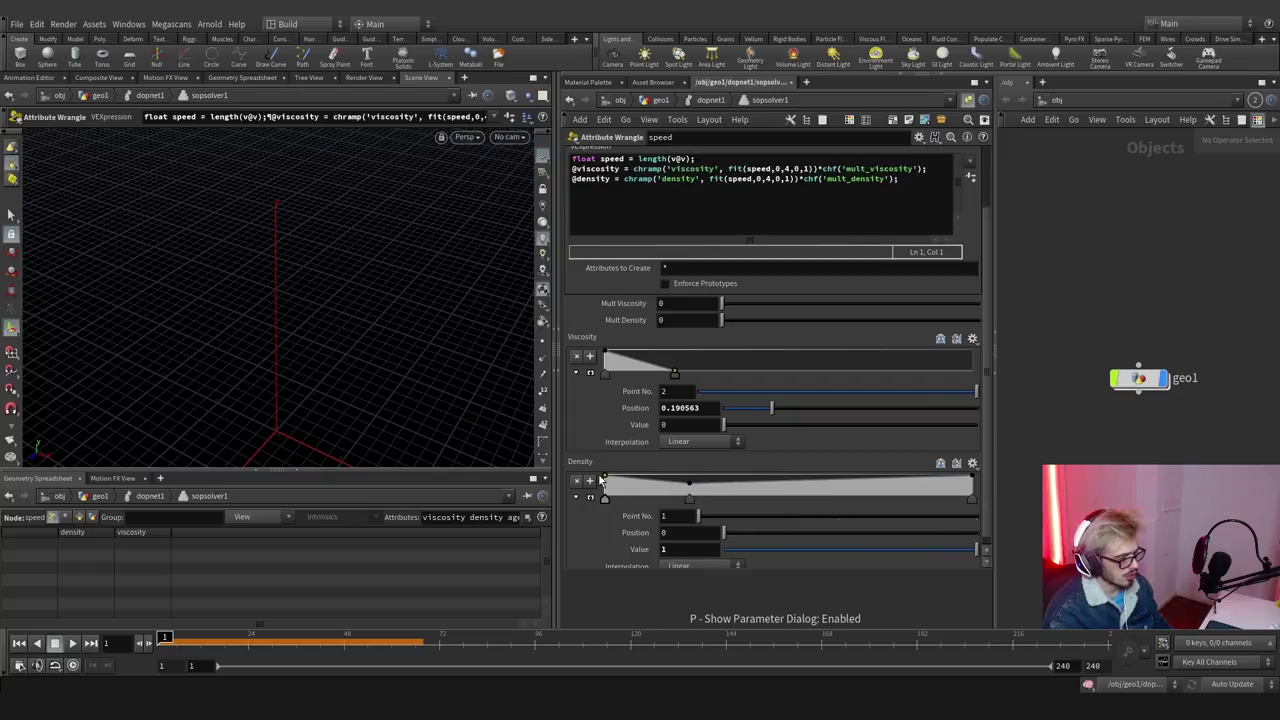
click(690, 498)
drag(689, 486, 721, 529)
click(699, 484)
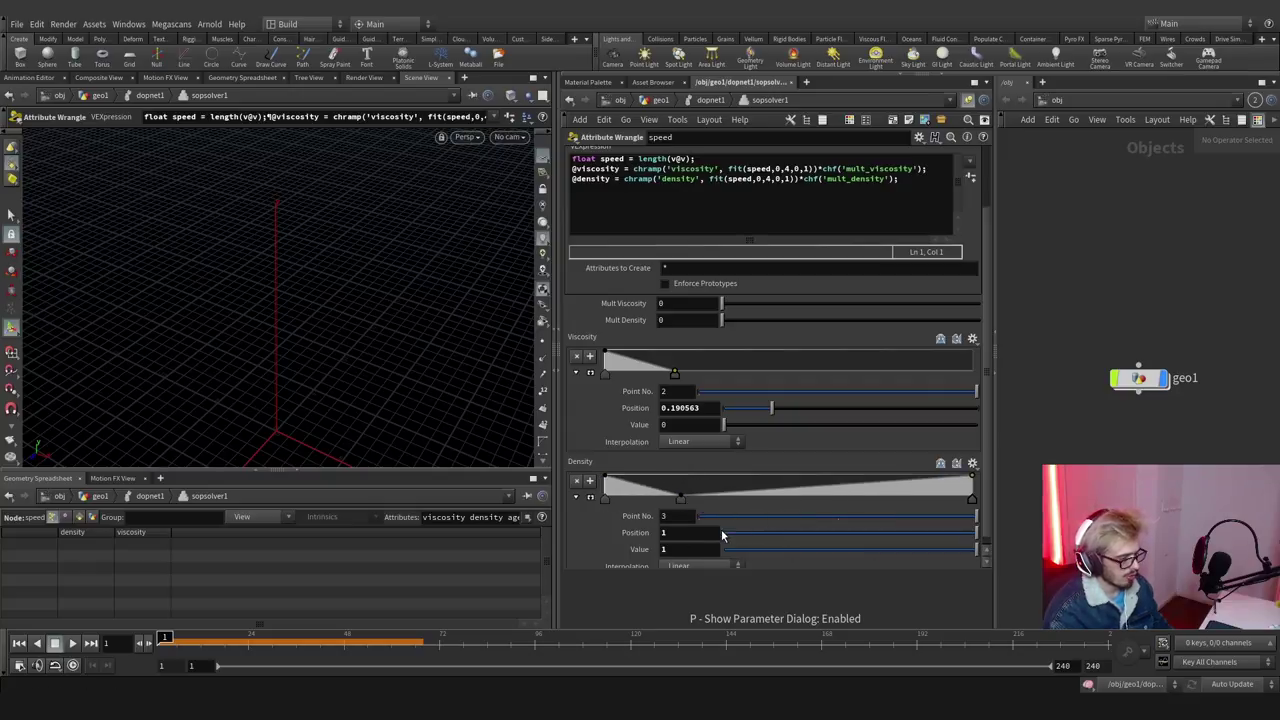
drag(971, 478, 971, 498)
Set Mult Viscosity to 400 and try to set Mult Density to 1200.
drag(666, 303, 567, 303)
key(Tab)
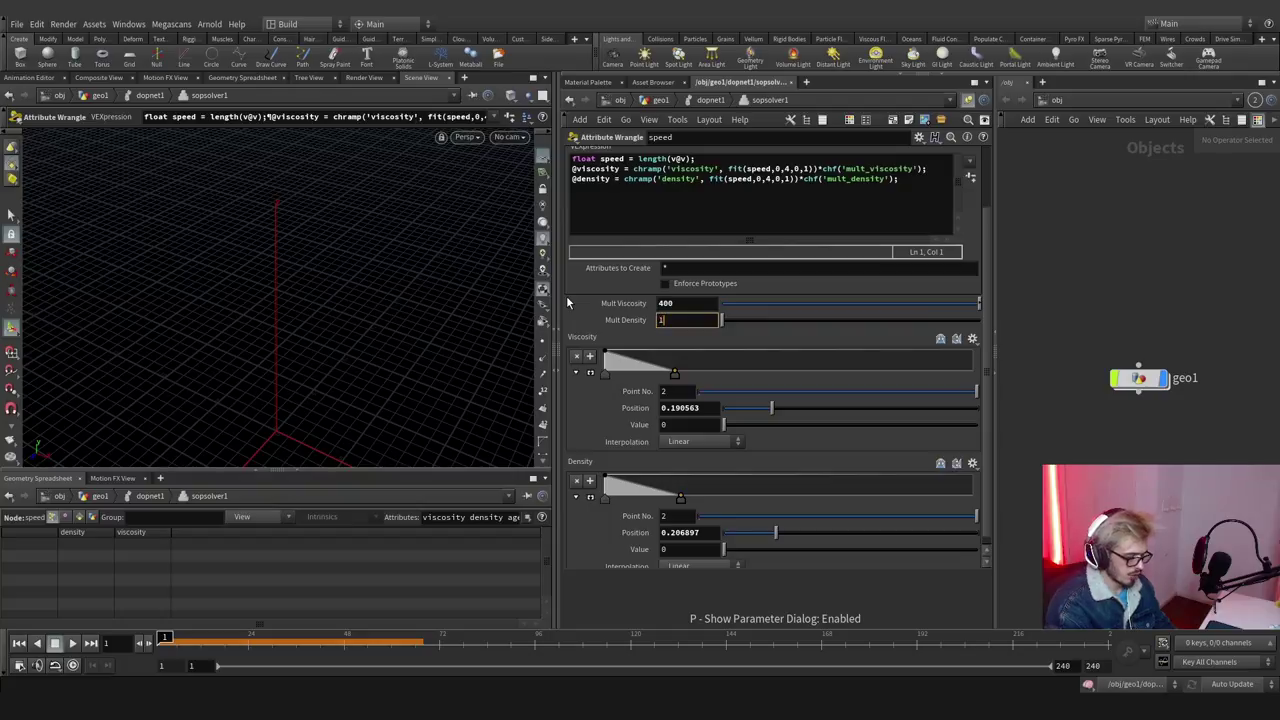
text(12)
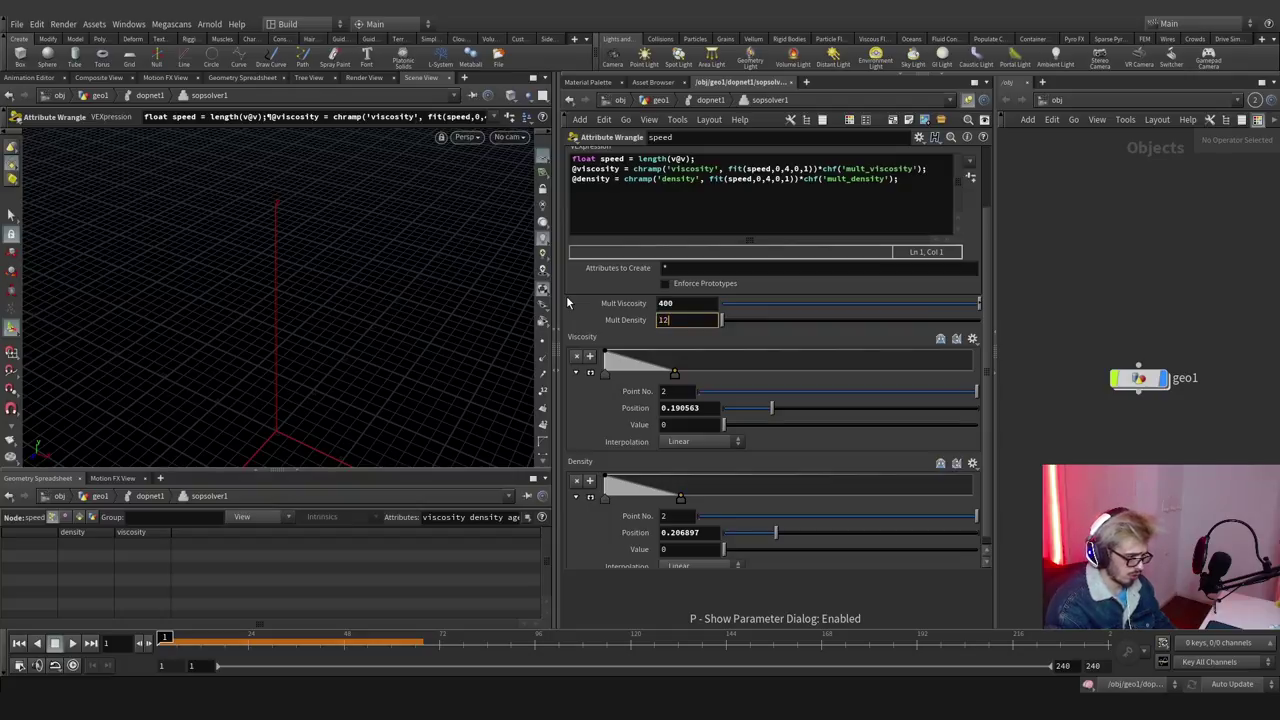
text(00)
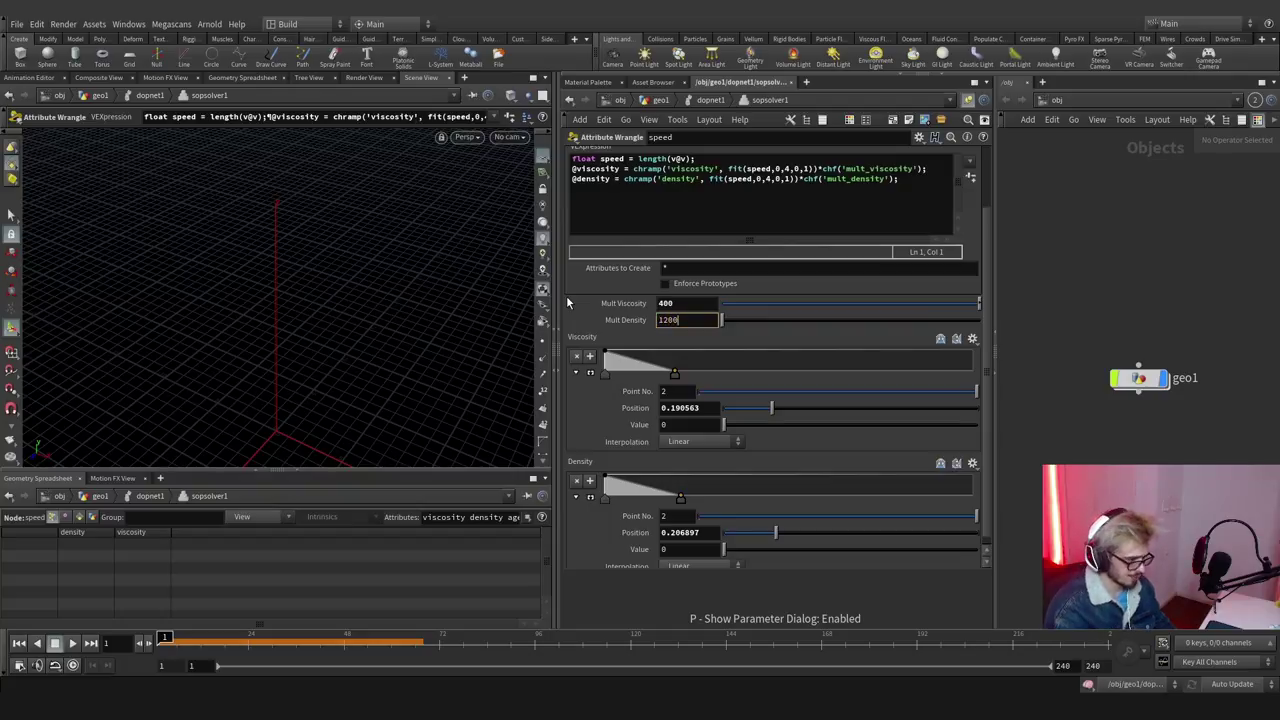
key(Escape)
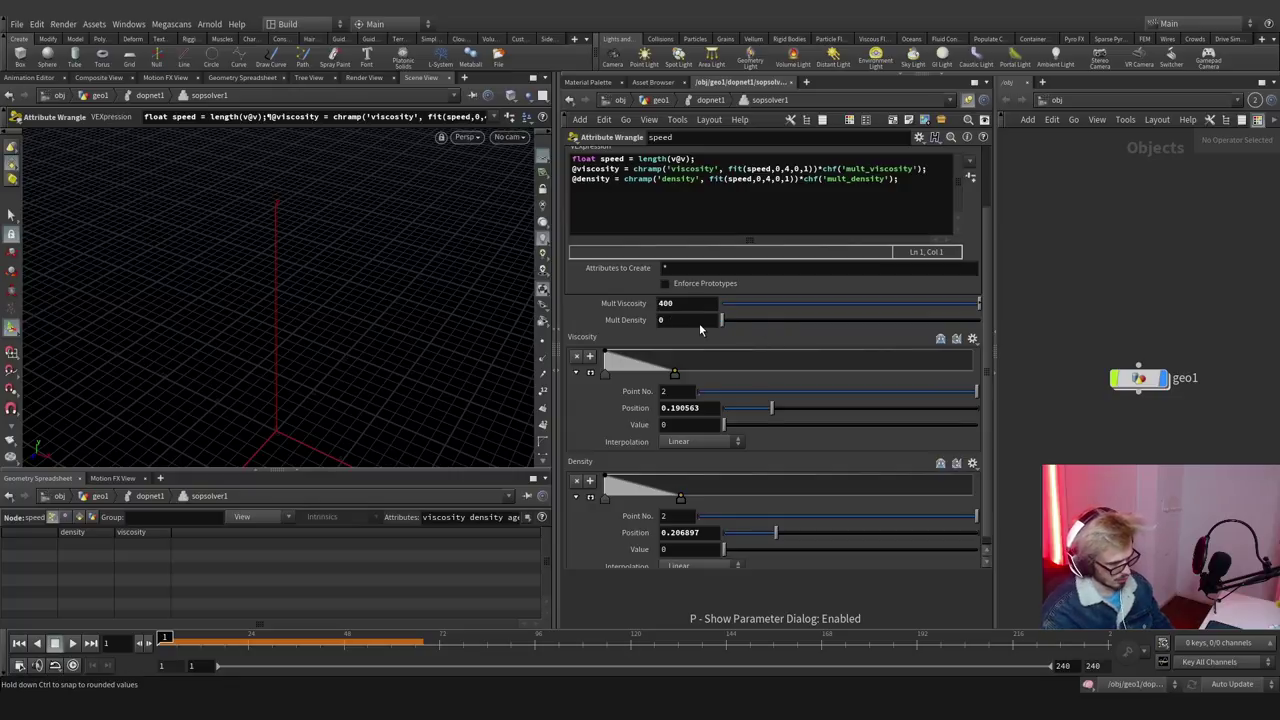
Make the speed wrangle the displayed output of the SOP Solver and return to dopnet1.
key(p)
click(757, 480)
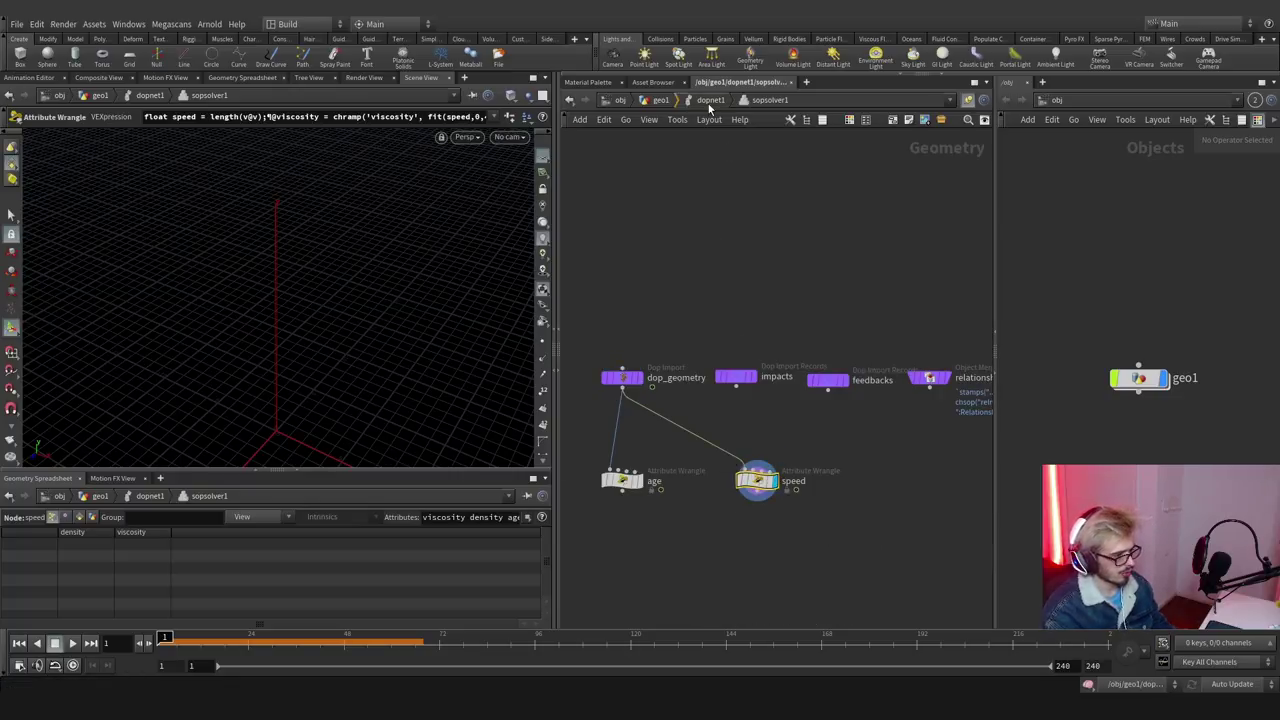
click(710, 100)
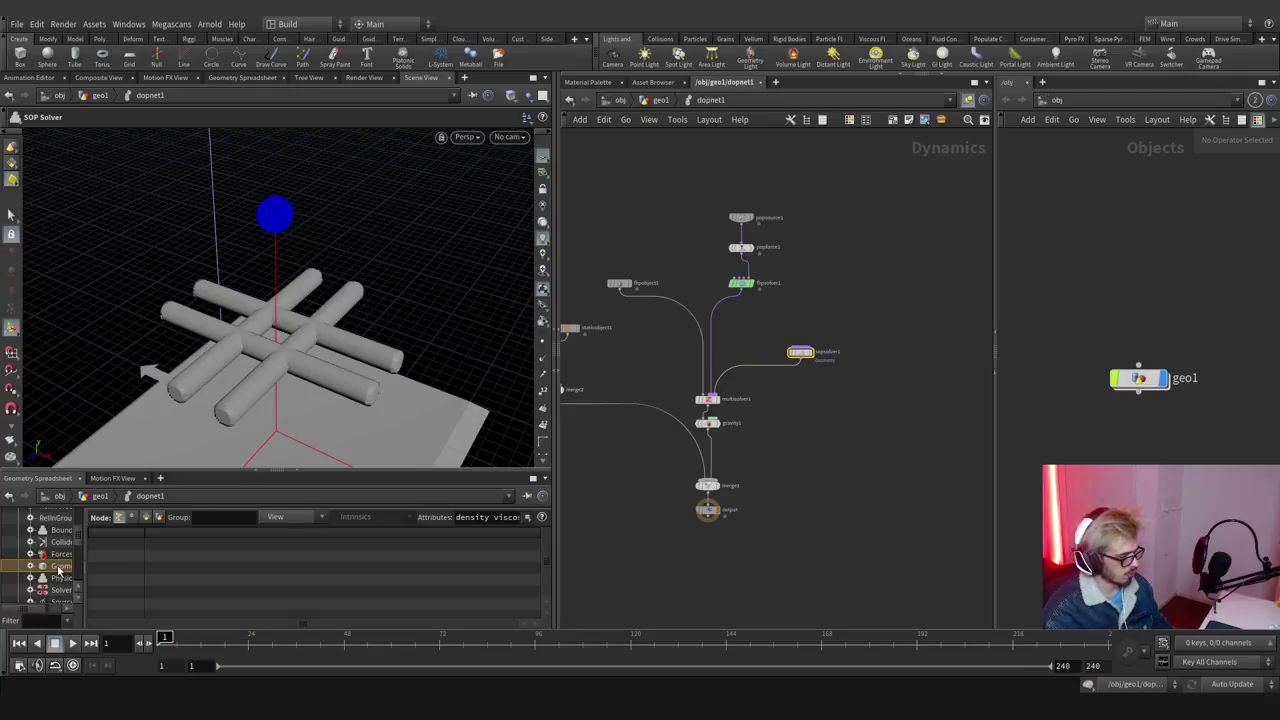
Play the speed-driven simulation with the FLIP geometry's density and viscosity in the spreadsheet, and scrub to frame 67.
scroll(58, 568, down, 3)
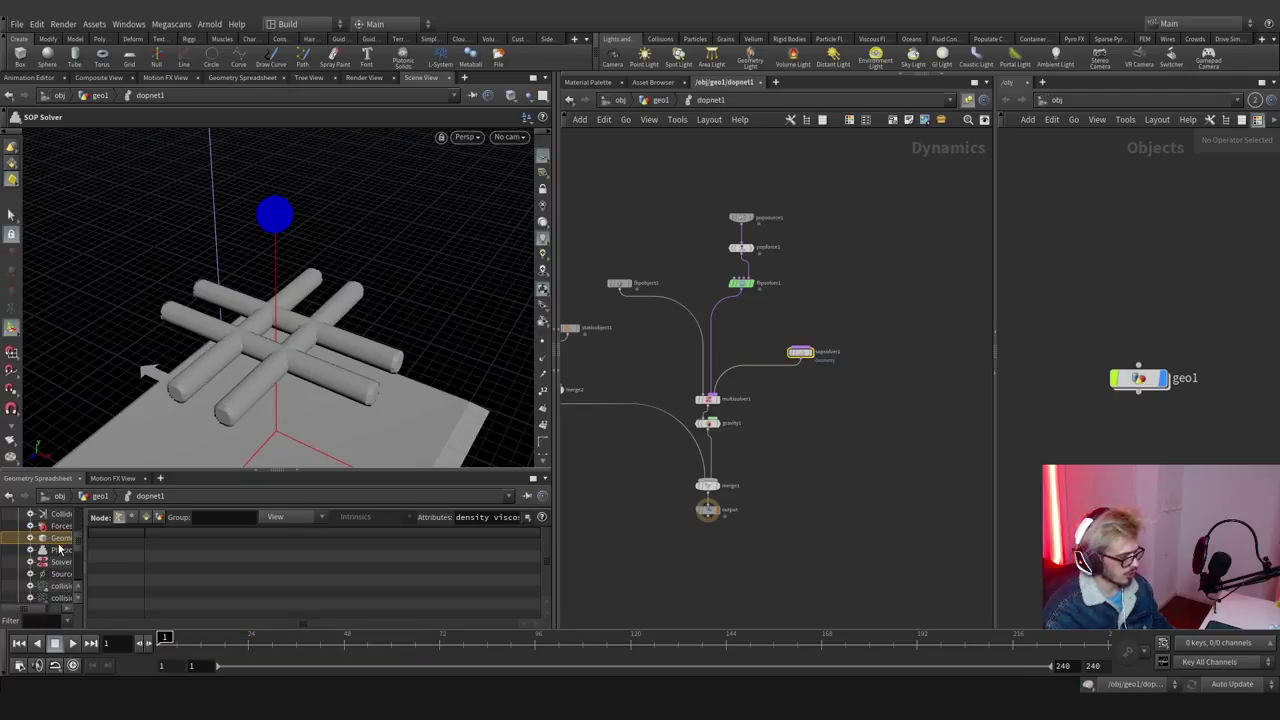
click(73, 643)
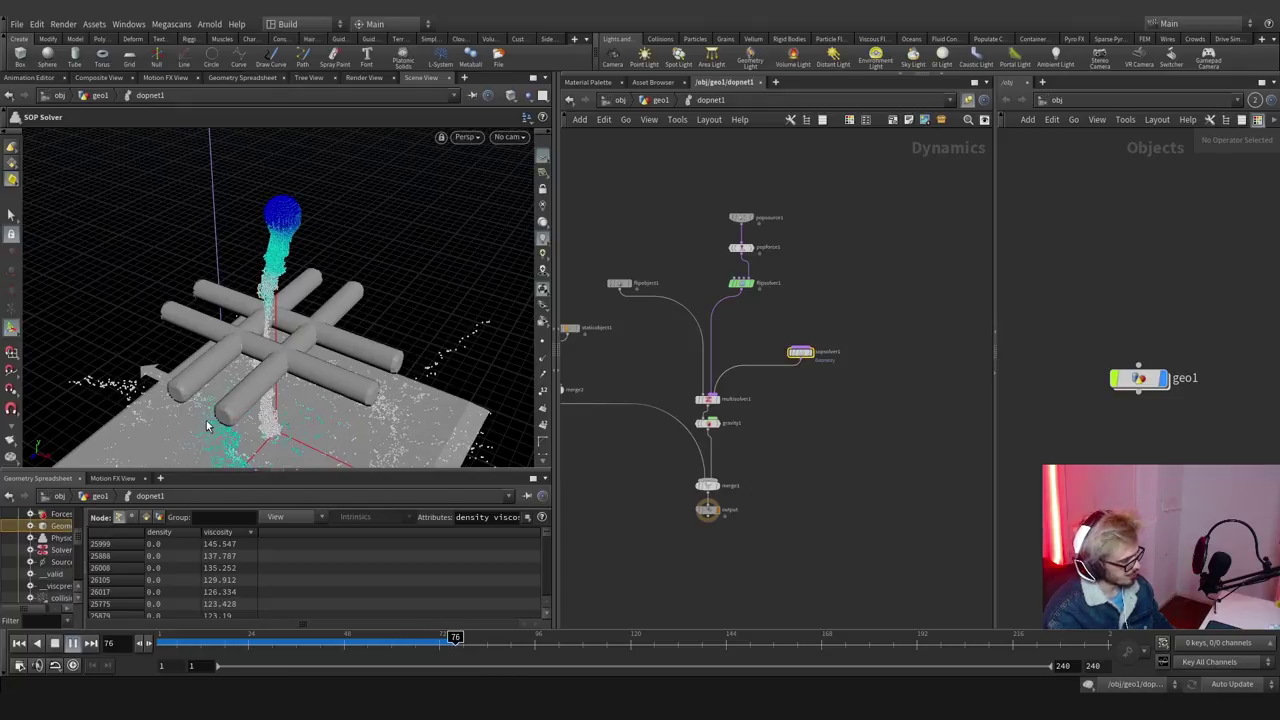
drag(226, 642, 418, 648)
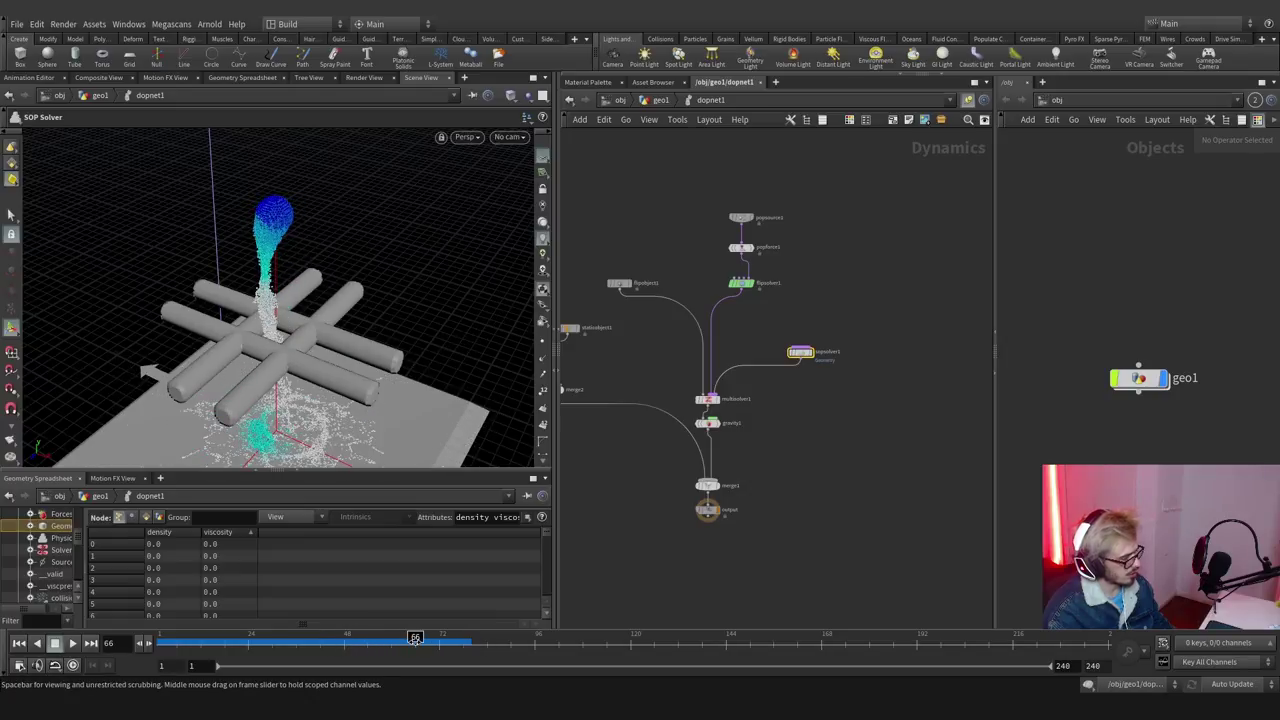
In the SOP Solver's speed wrangle, set Mult Viscosity to 4000 and Mult Density to 12000.
double_click(800, 354)
key(p)
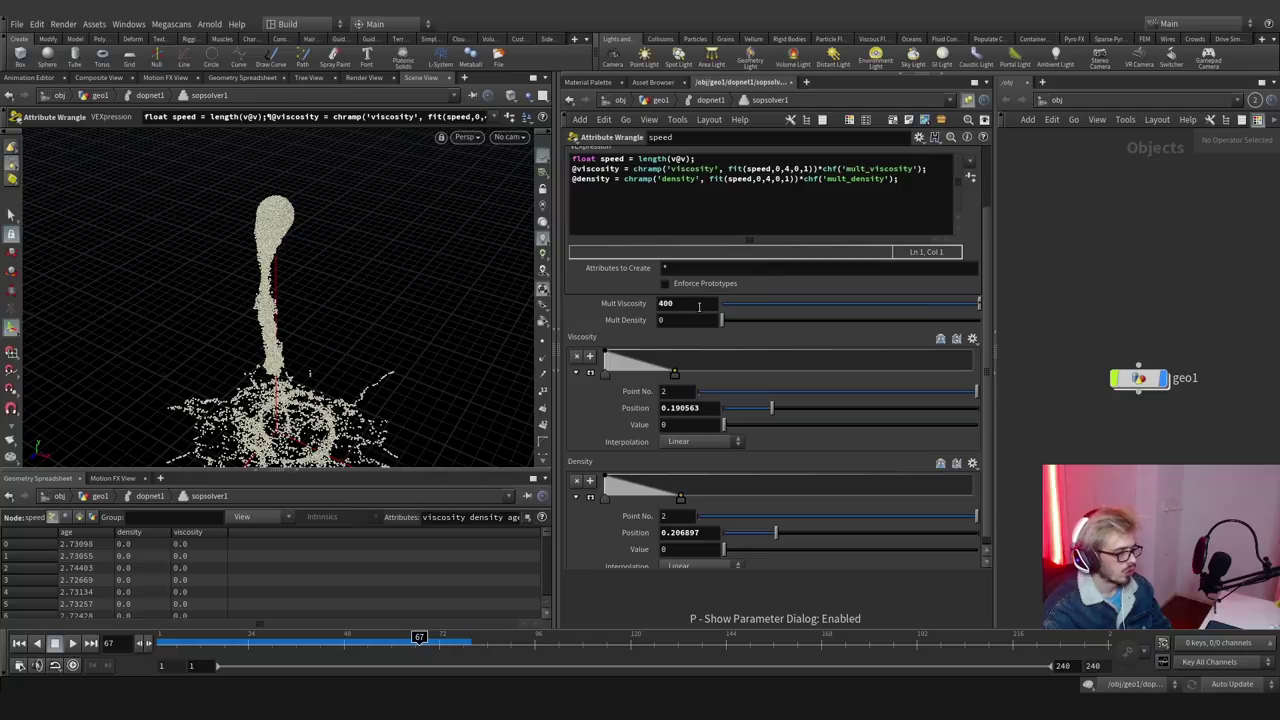
click(673, 320)
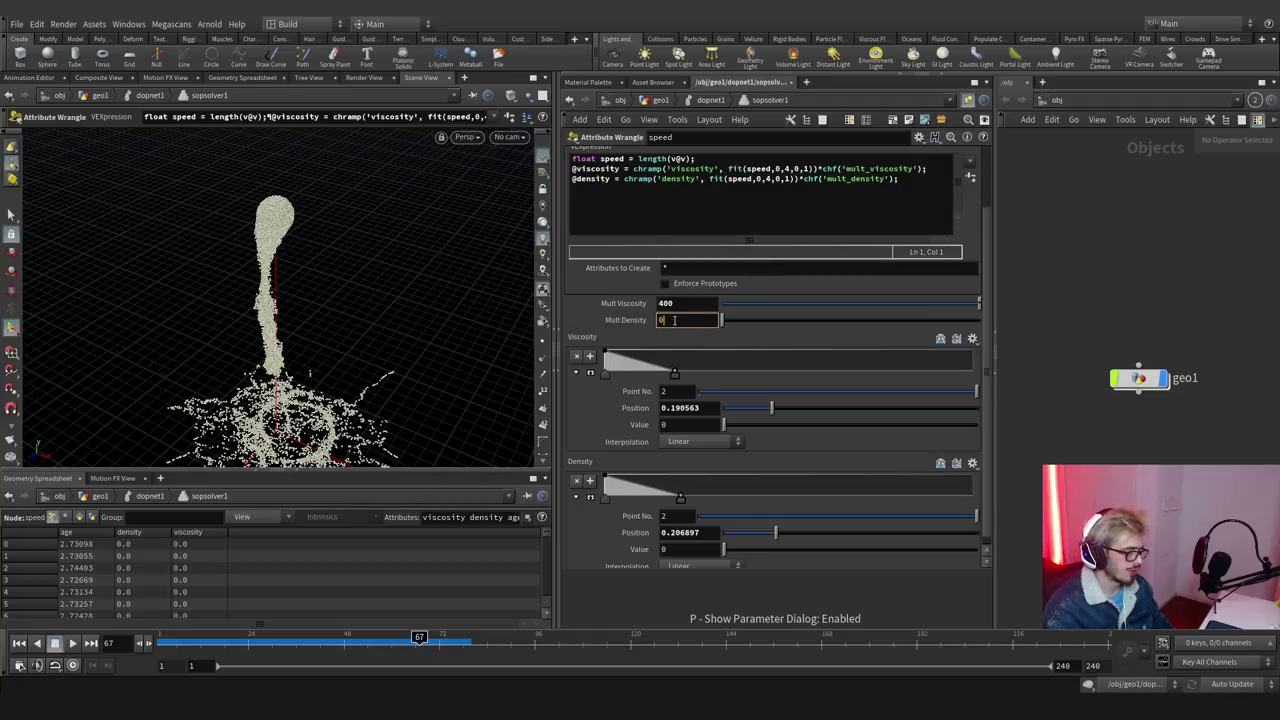
key(BackSpace)
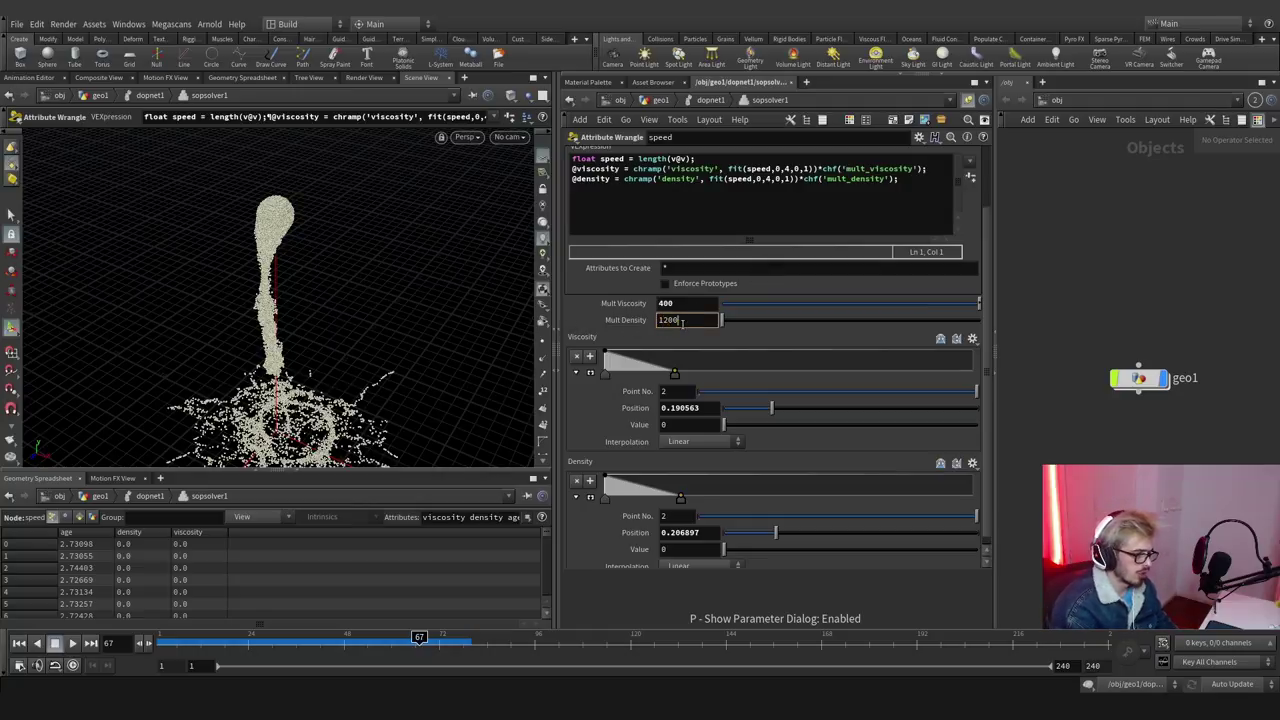
click(688, 303)
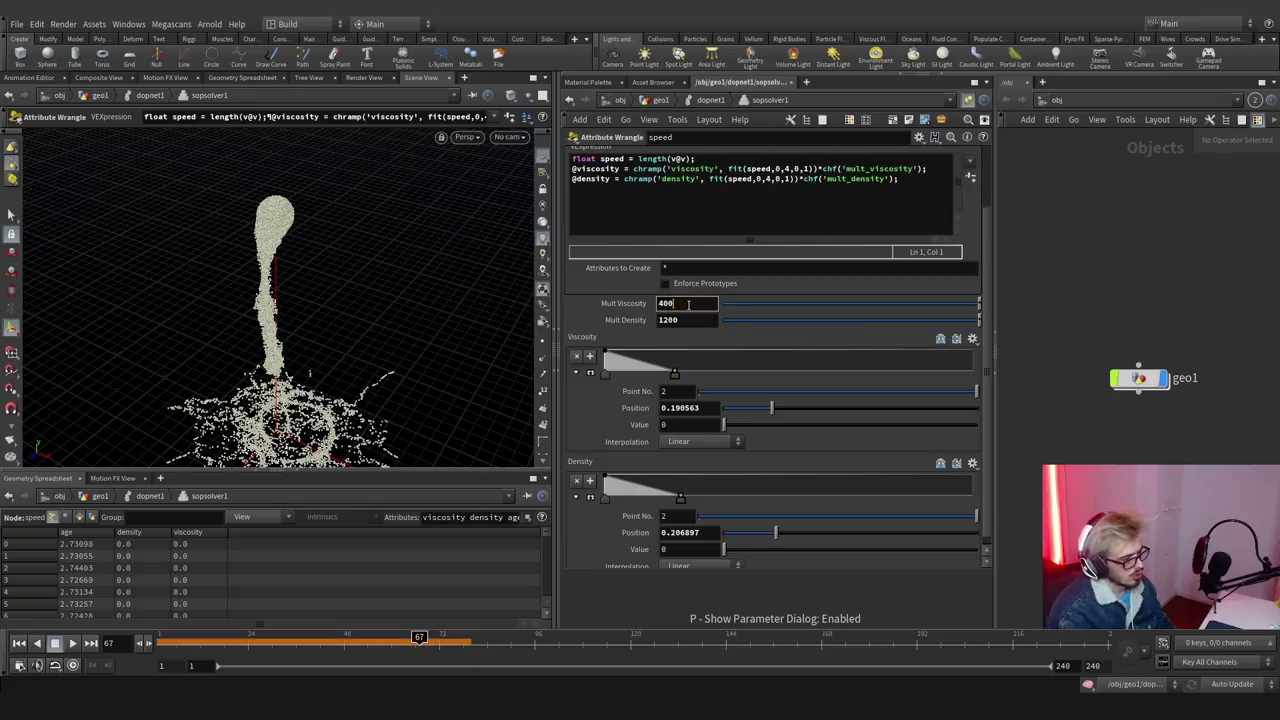
click(698, 320)
text(0)
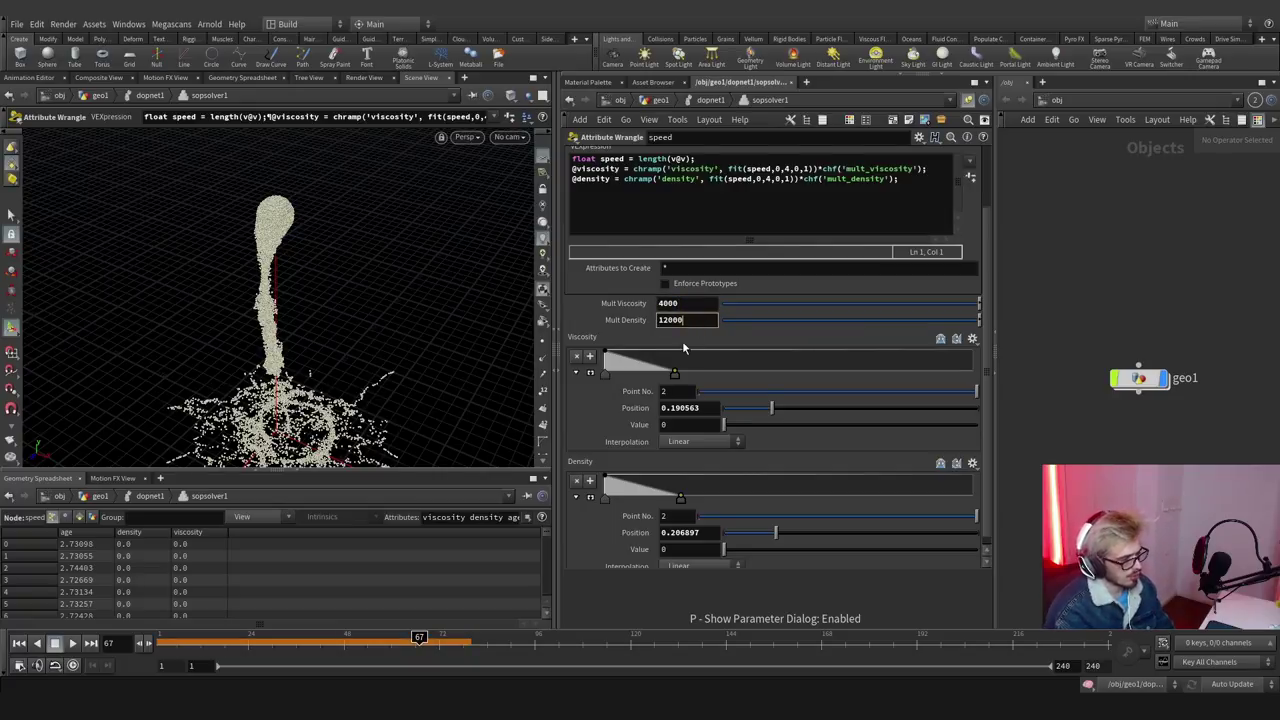
text(p)
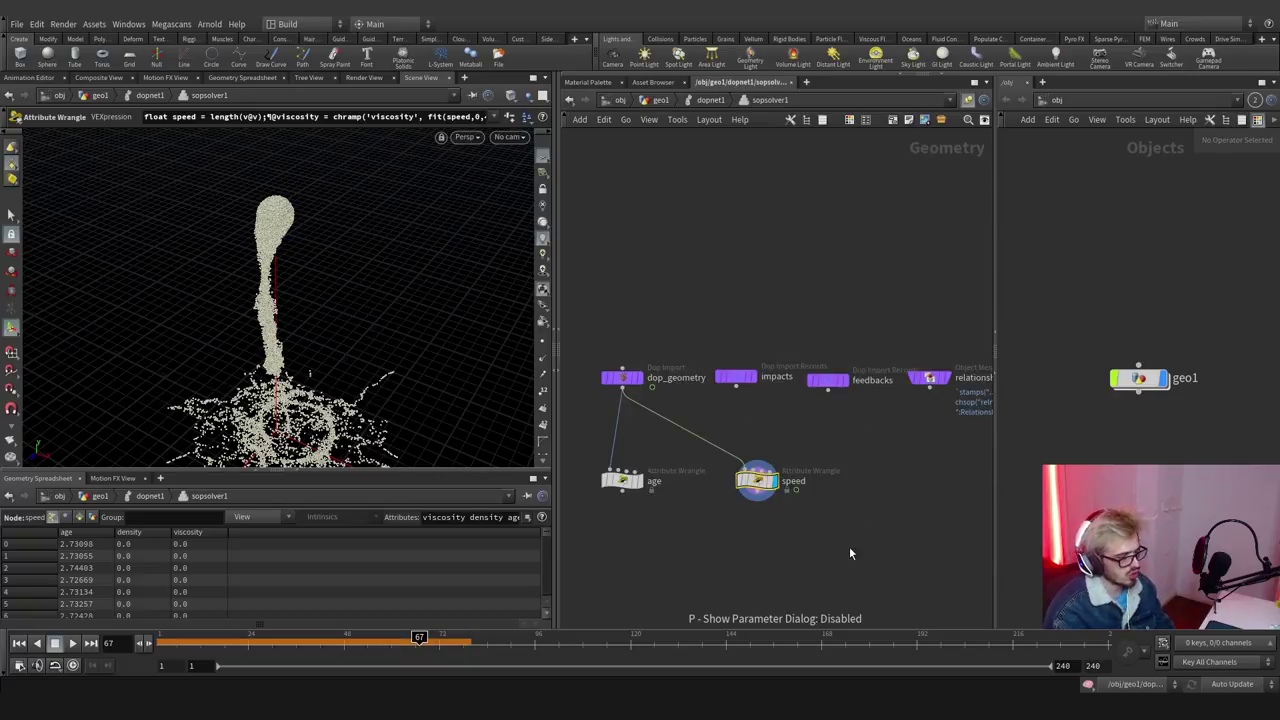
Return to dopnet1, play the simulation from the start, and inspect the fluid from another angle at frame 71.
click(711, 100)
click(18, 643)
click(70, 645)
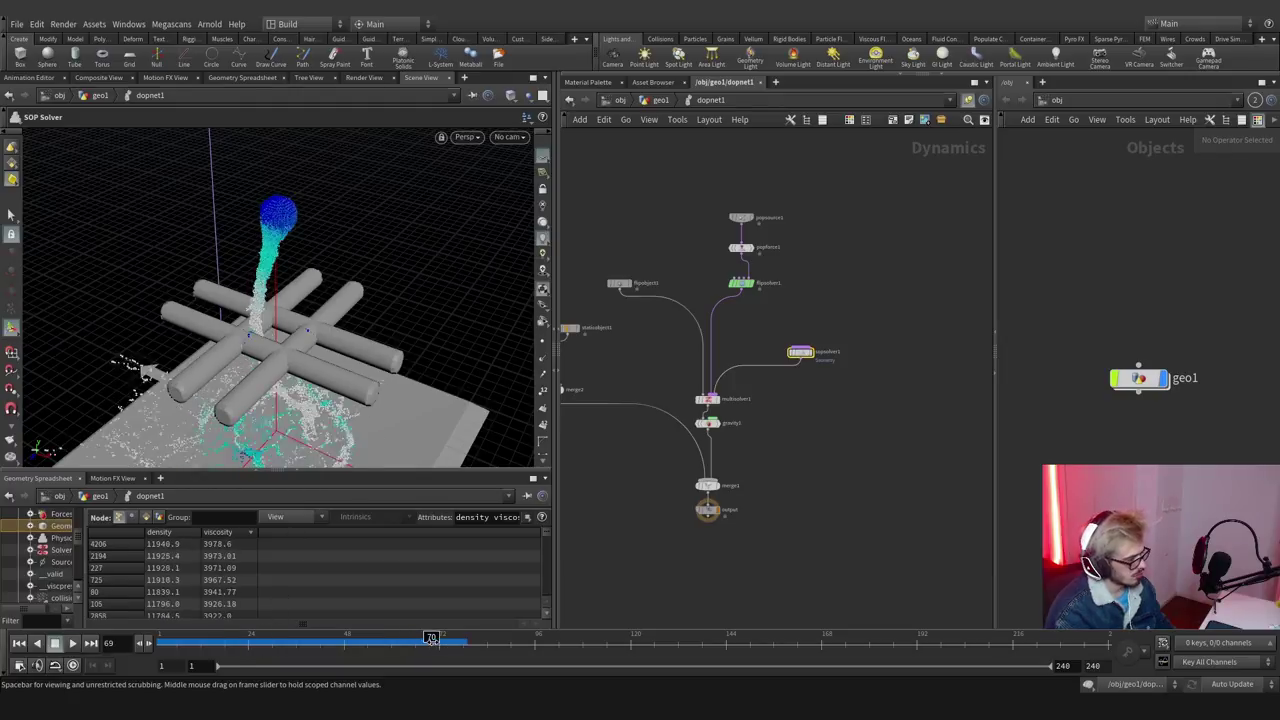
drag(462, 637, 435, 639)
key(Escape)
drag(185, 385, 485, 291)
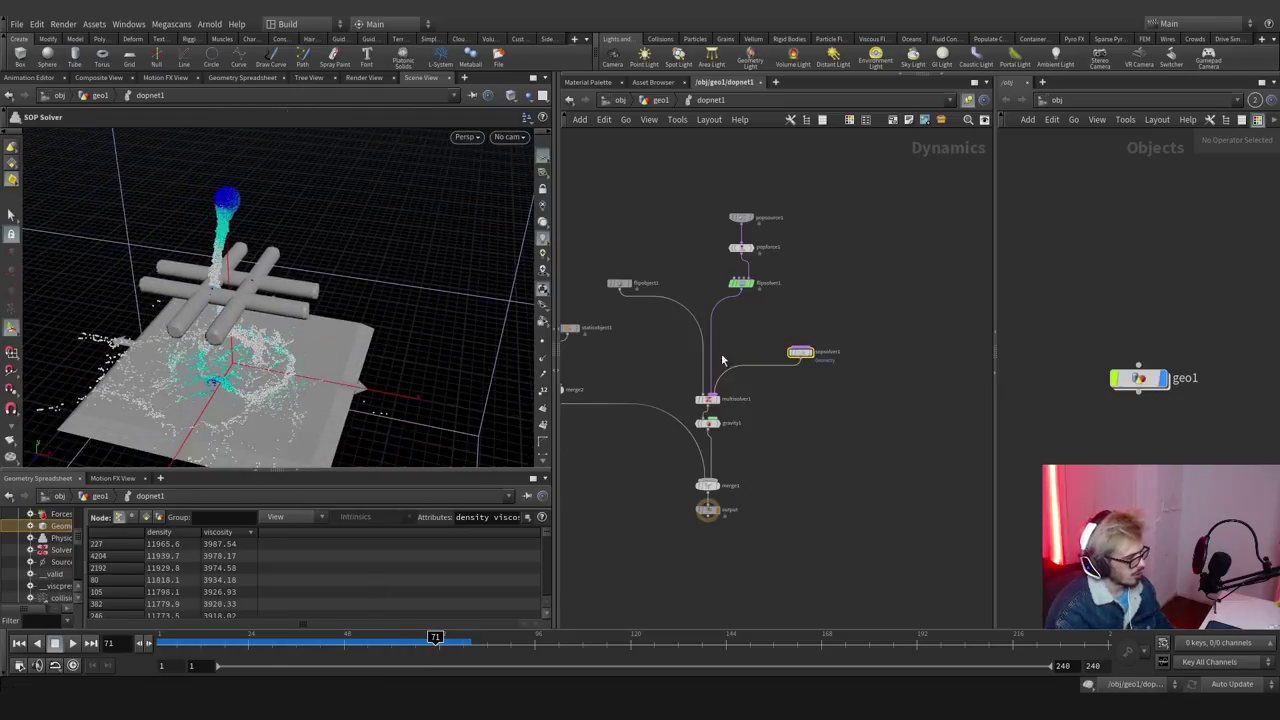
In the speed wrangle, move the first point of the Viscosity ramp to about 0.116 and of the Density ramp to about 0.091.
double_click(797, 351)
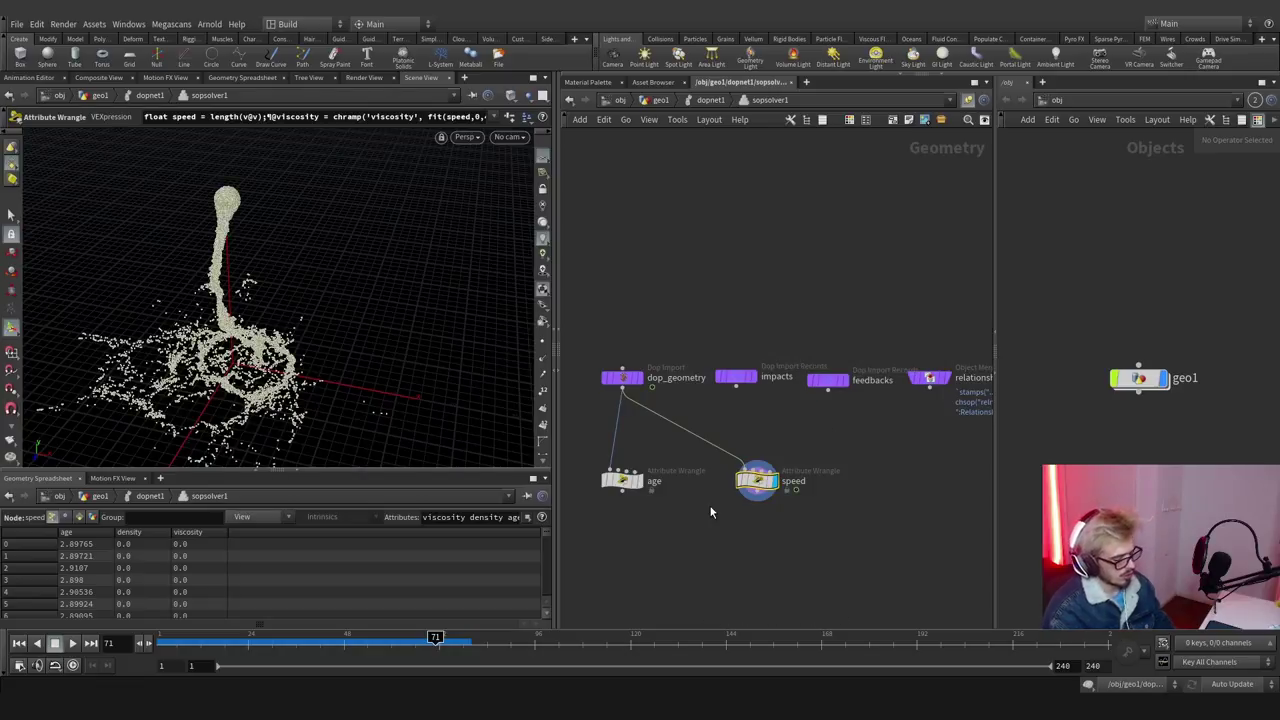
key(p)
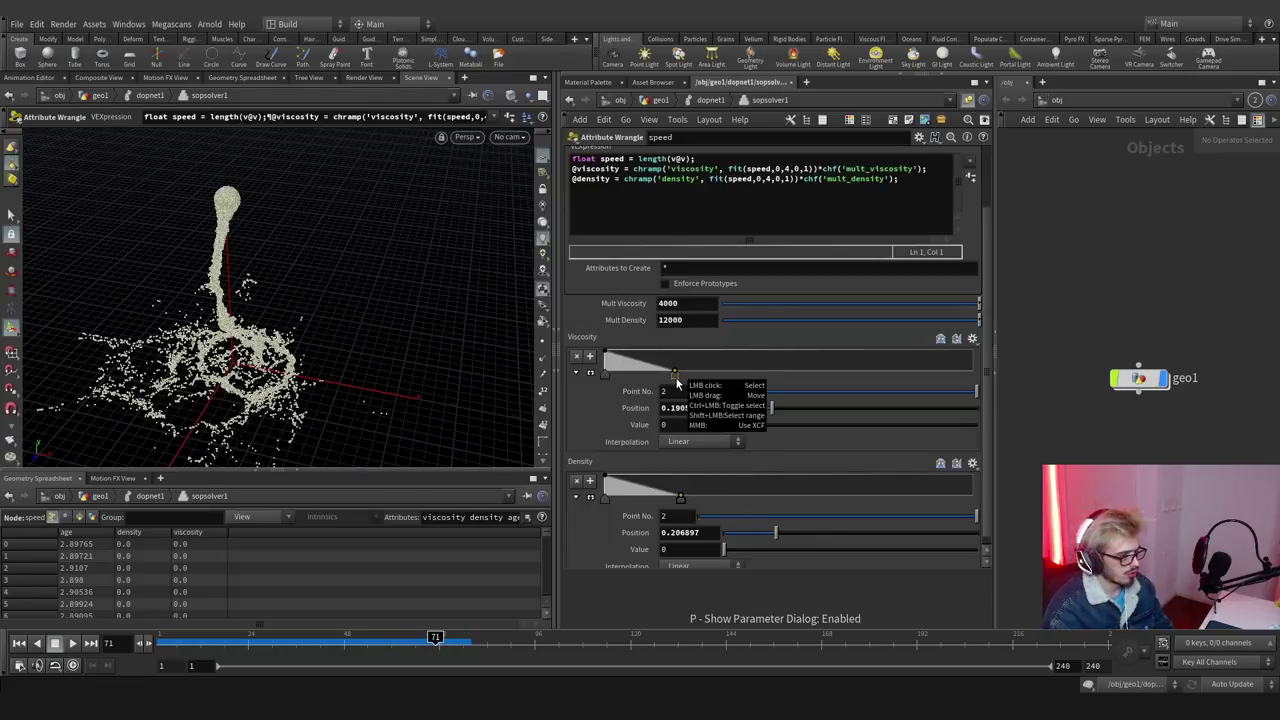
drag(604, 378, 645, 376)
drag(614, 498, 639, 503)
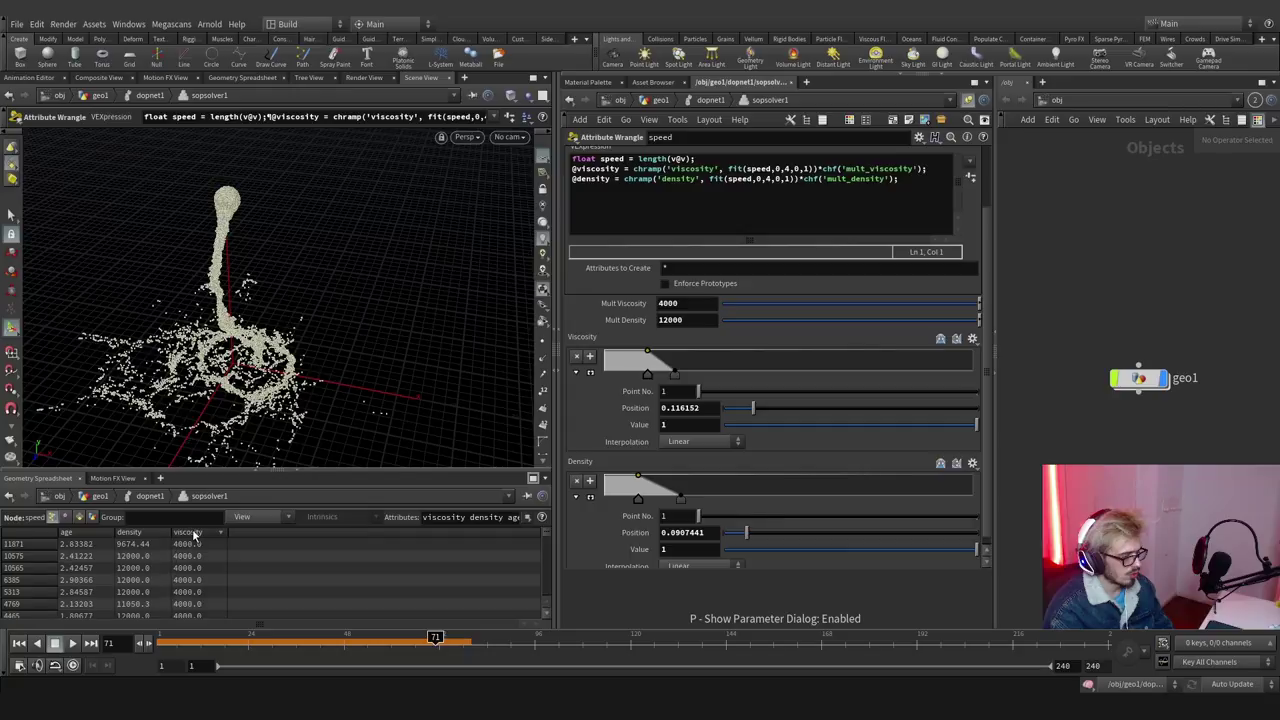
Go to frame 2 and move the second point of the Viscosity ramp to about 0.338 and of the Density ramp to about 0.334.
click(170, 633)
drag(170, 630, 162, 636)
click(150, 643)
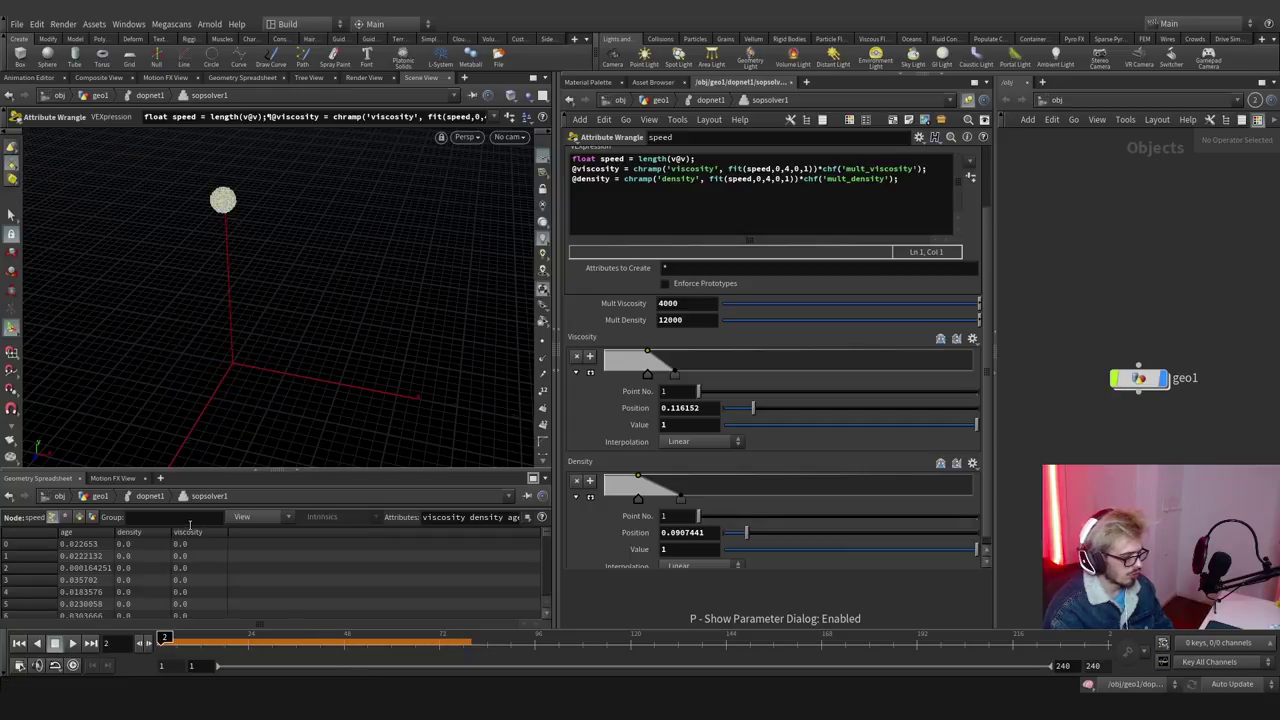
drag(677, 376, 728, 389)
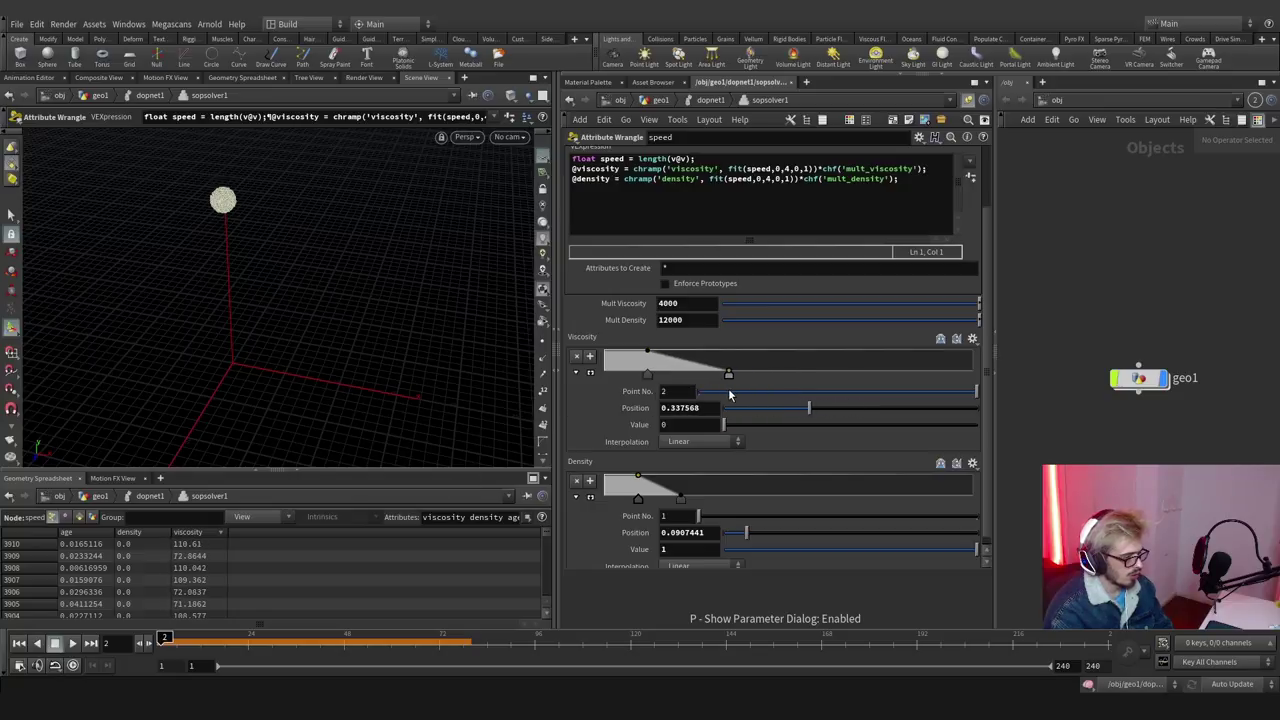
drag(681, 498, 728, 504)
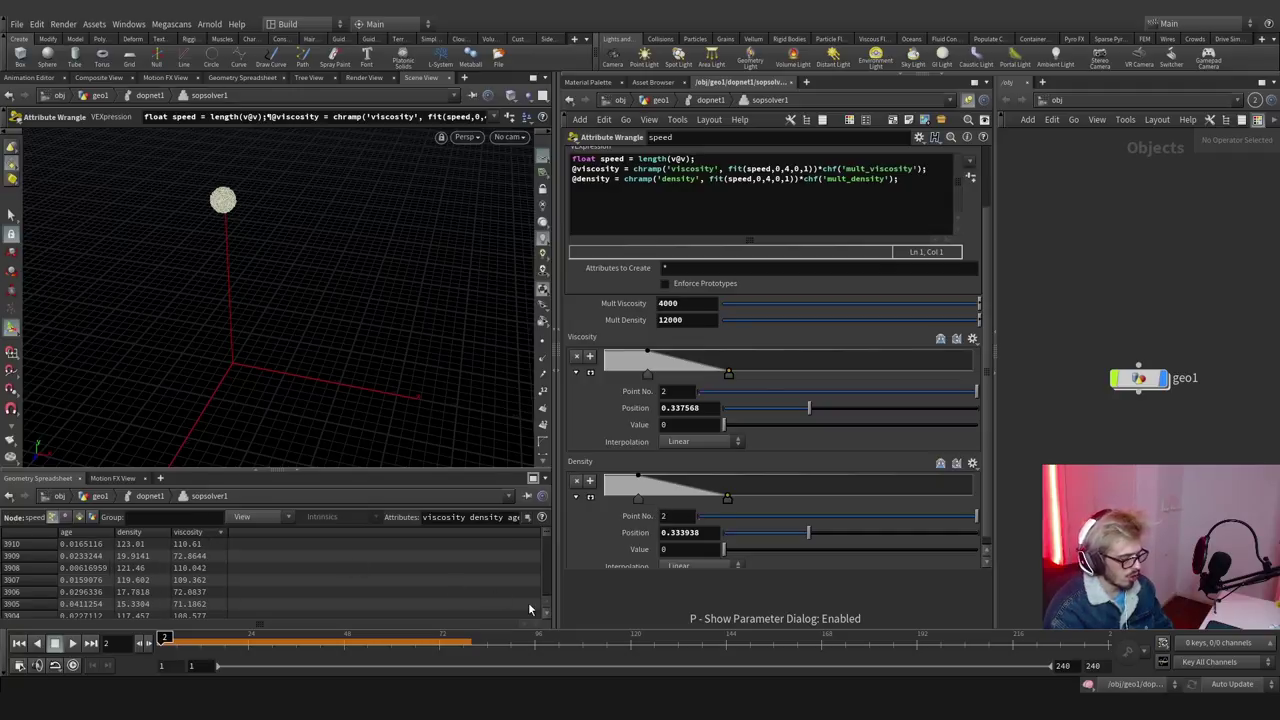
Return to dopnet1, play the simulation with the reshaped ramps, and rewind to frame 1.
key(p)
click(697, 101)
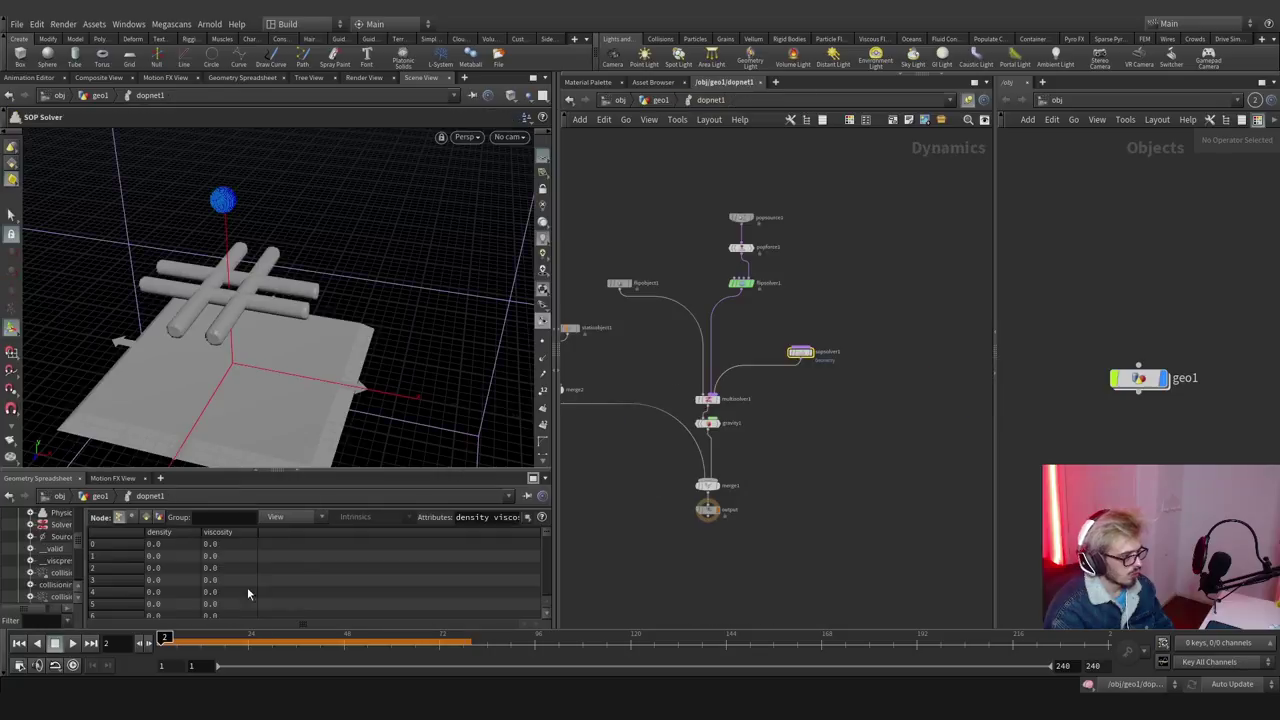
click(88, 642)
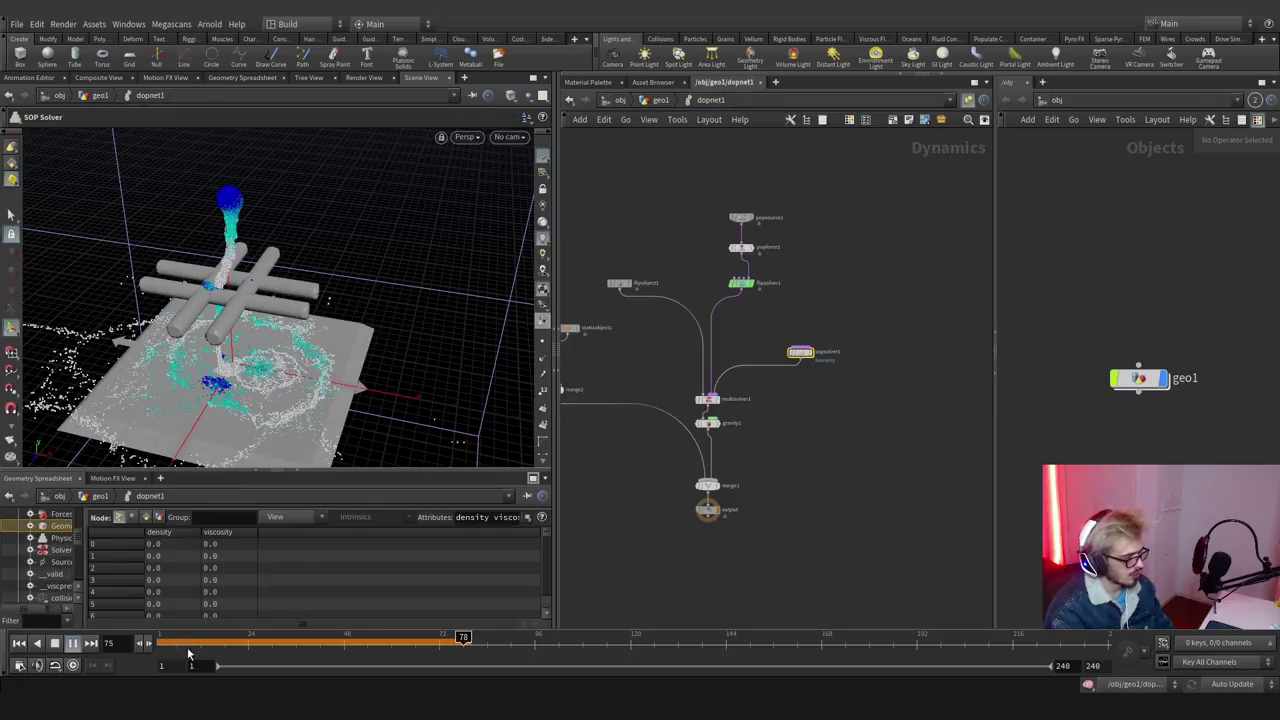
key(ctrl+Up)
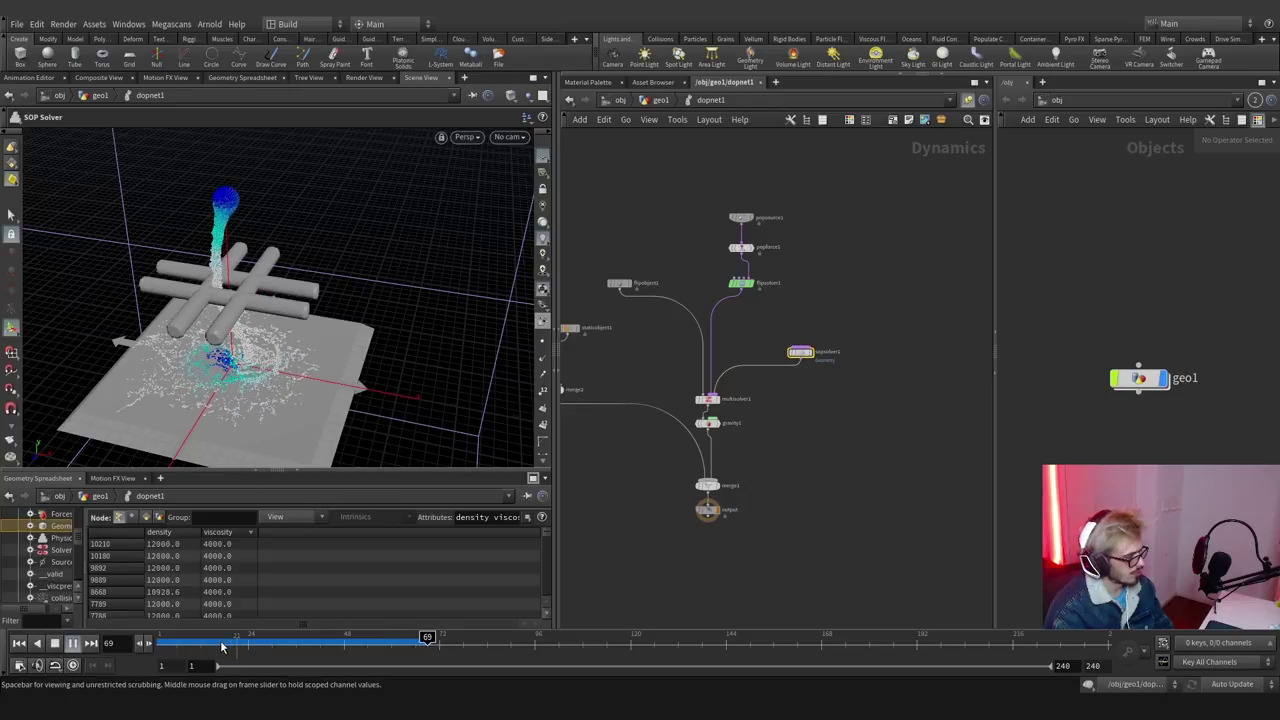
key(ctrl+Up)
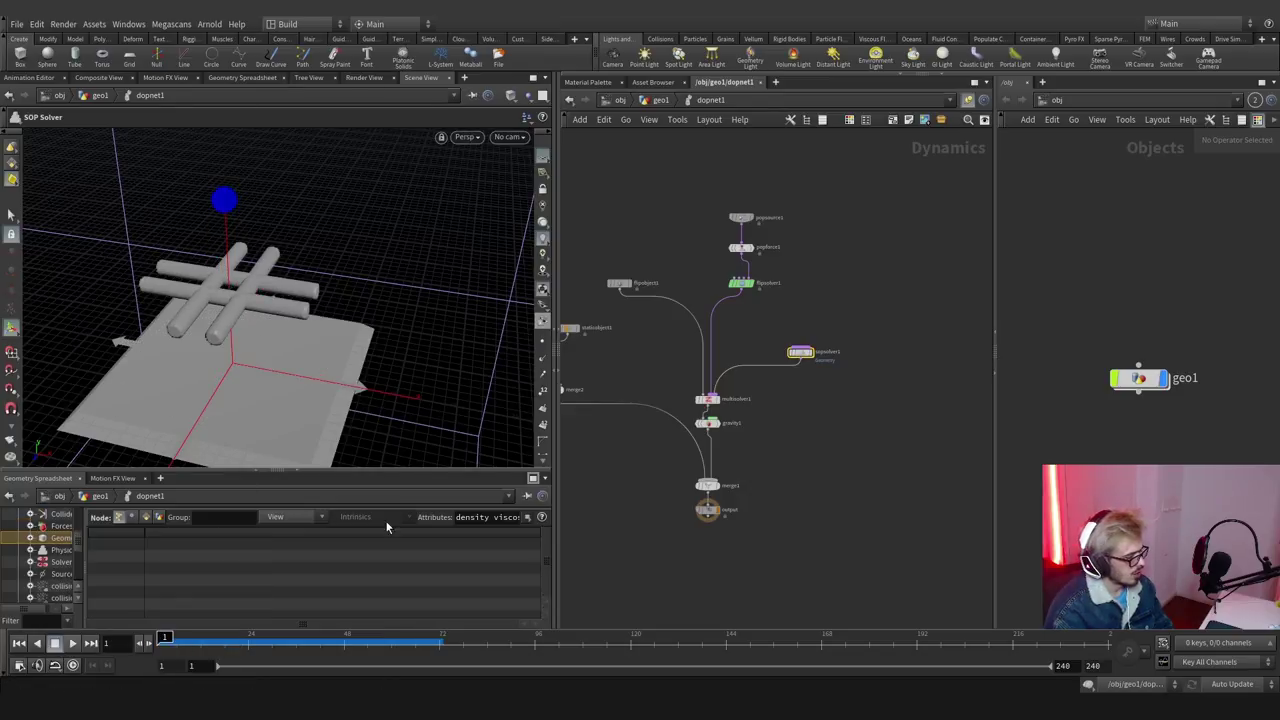
Append chf('offset') to the speed wrangle's viscosity and density lines, generate the Offset parameter, and set it to 100.
double_click(800, 353)
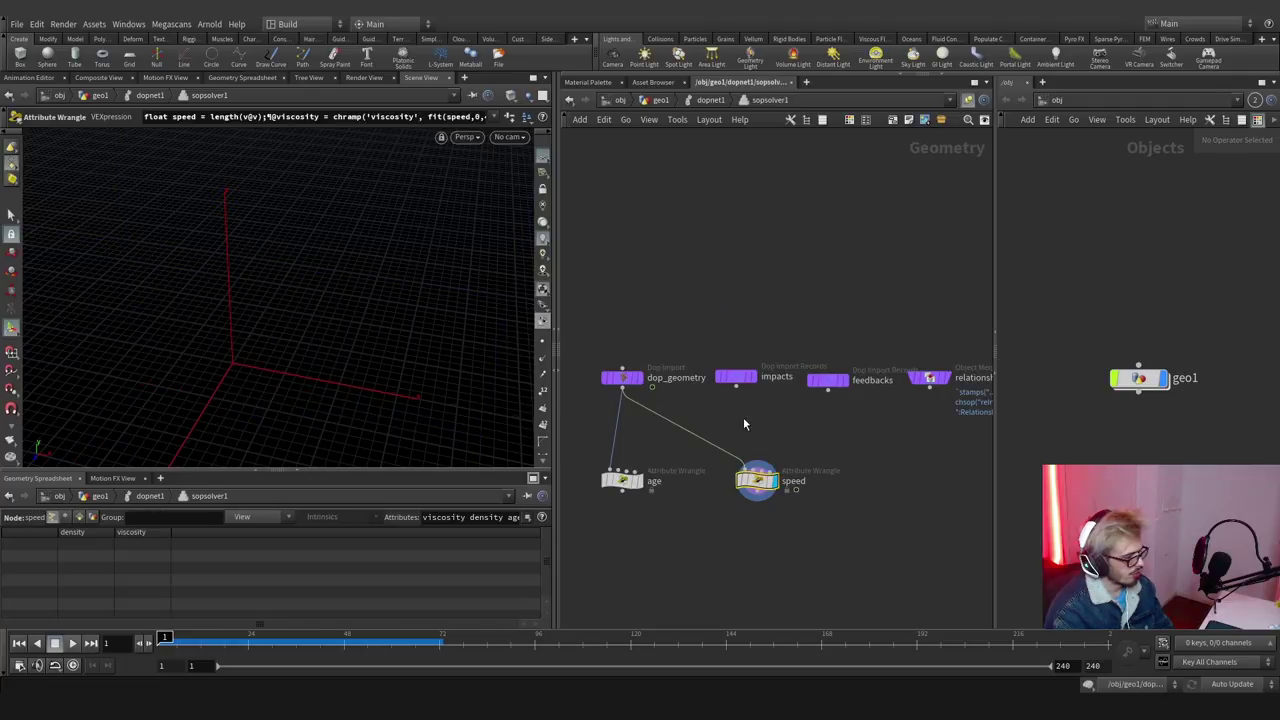
key(p)
click(922, 172)
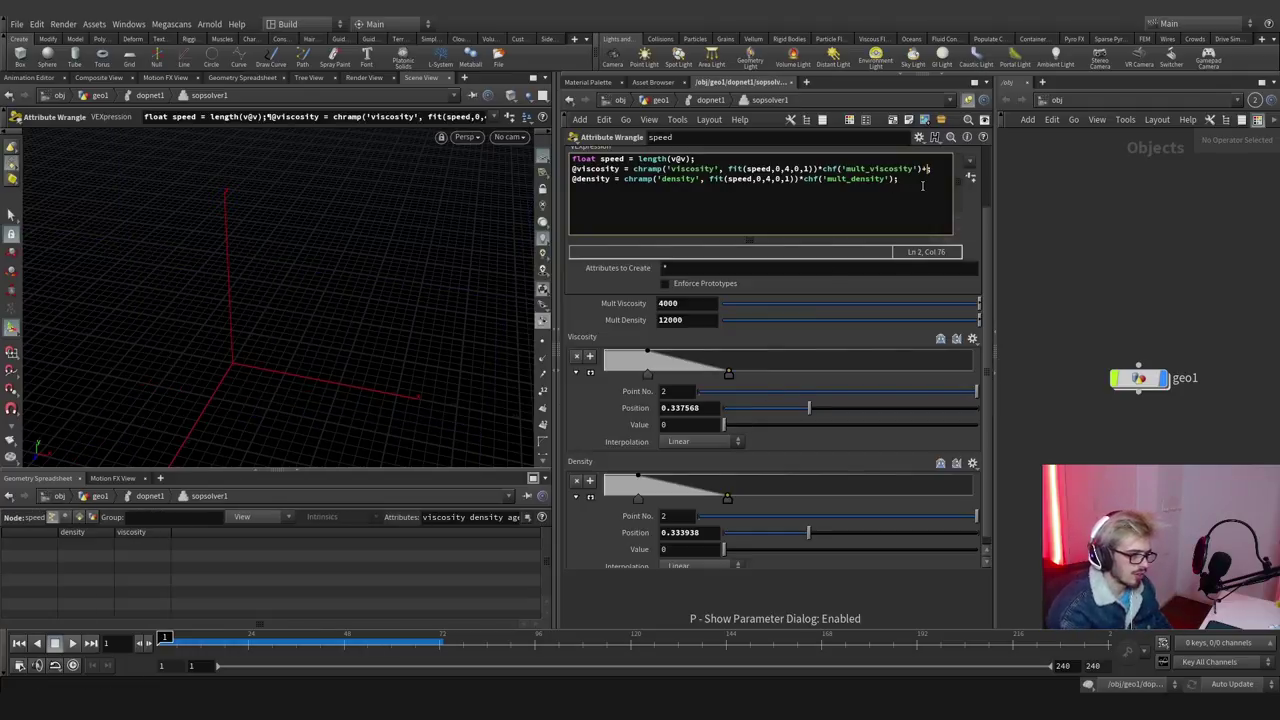
text(+chf())
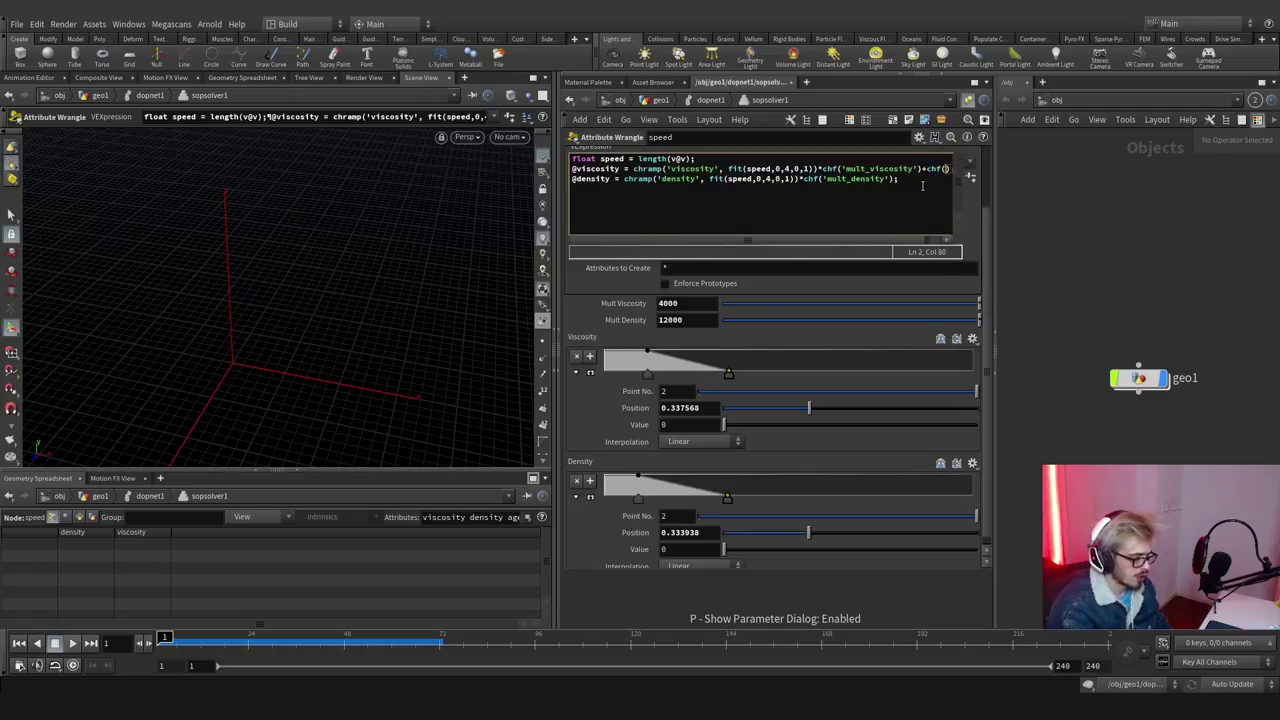
text('m)
text(fset)
drag(910, 173, 957, 170)
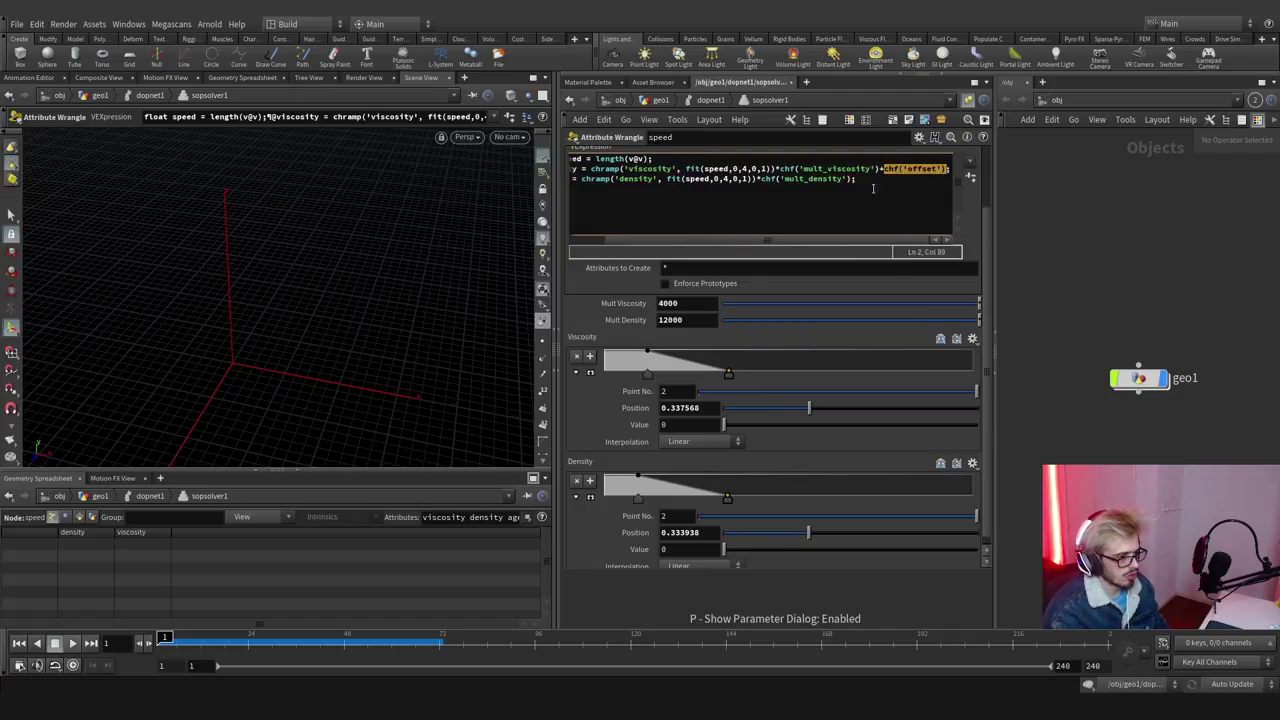
click(970, 176)
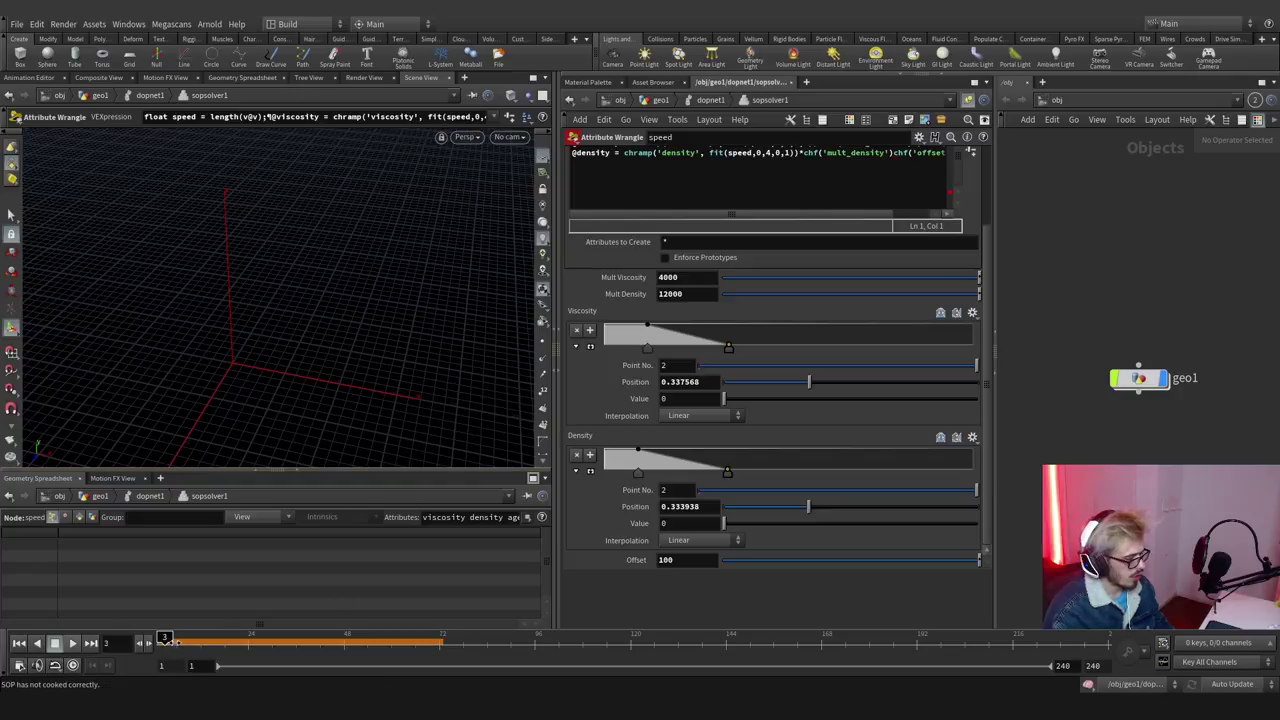
Insert the missing plus sign before chf('offset') in the density line and check the attribute values at frame 13.
drag(176, 641, 165, 641)
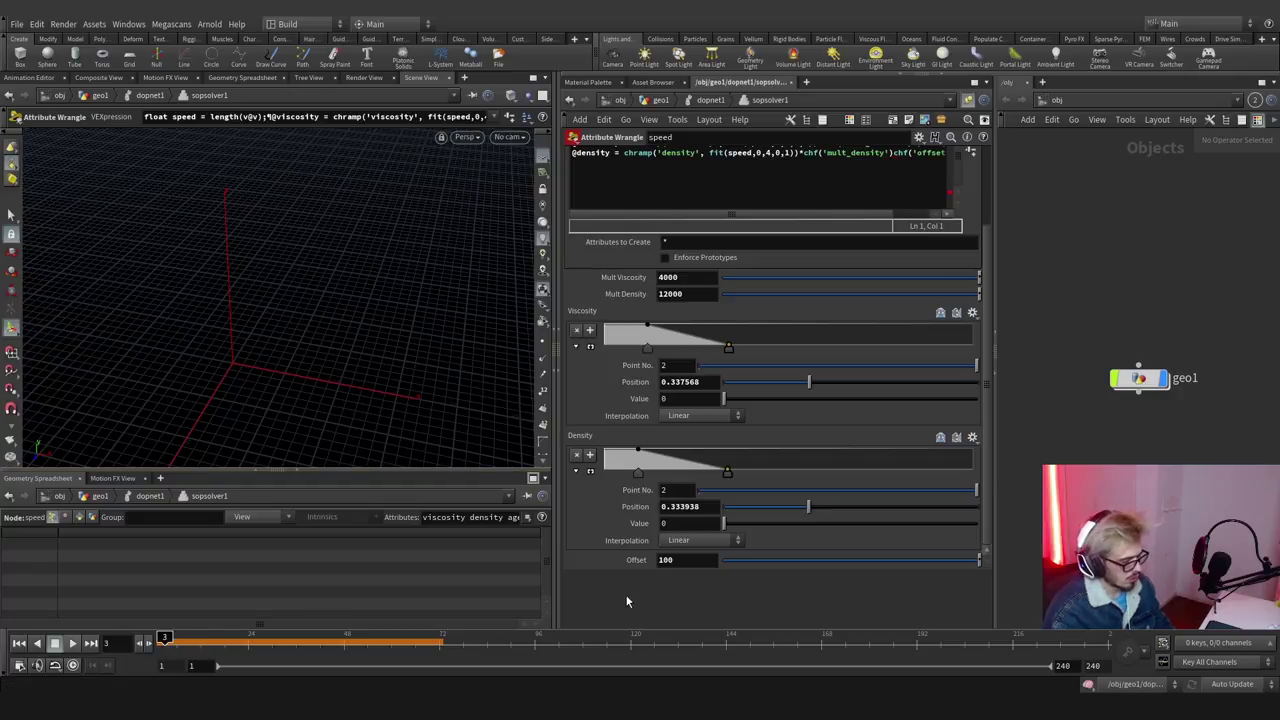
key(p)
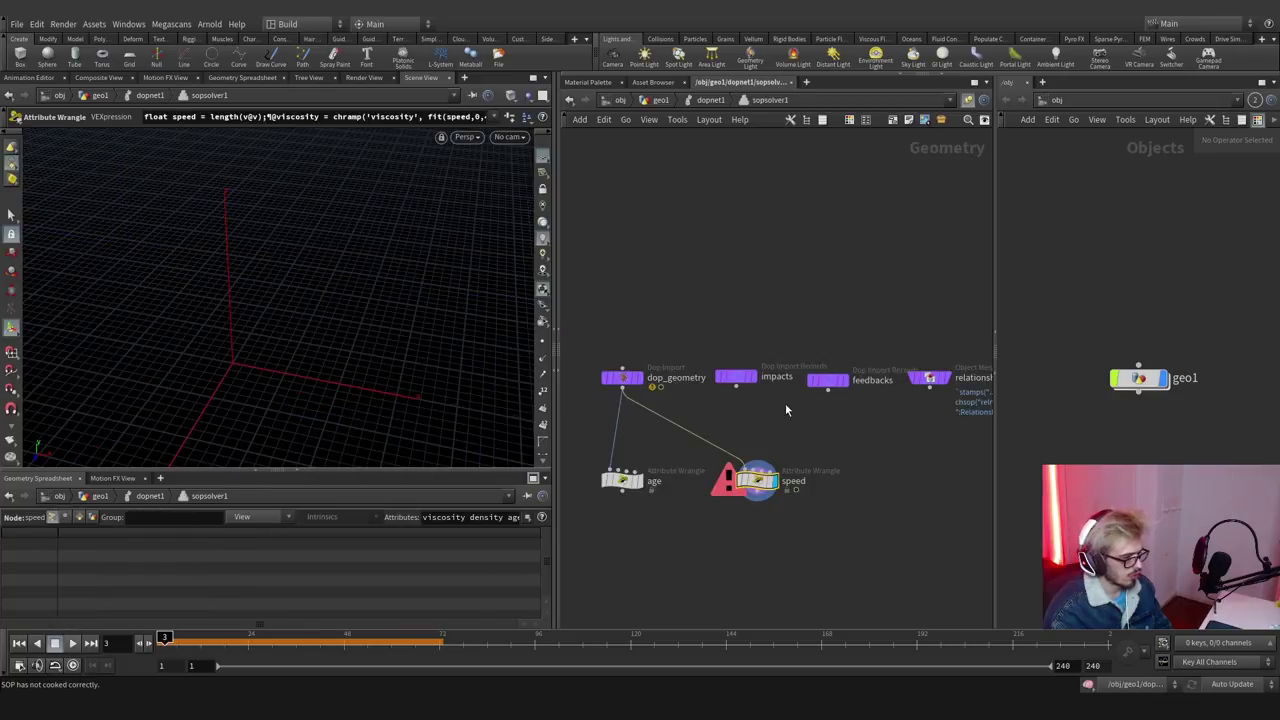
key(p)
click(898, 156)
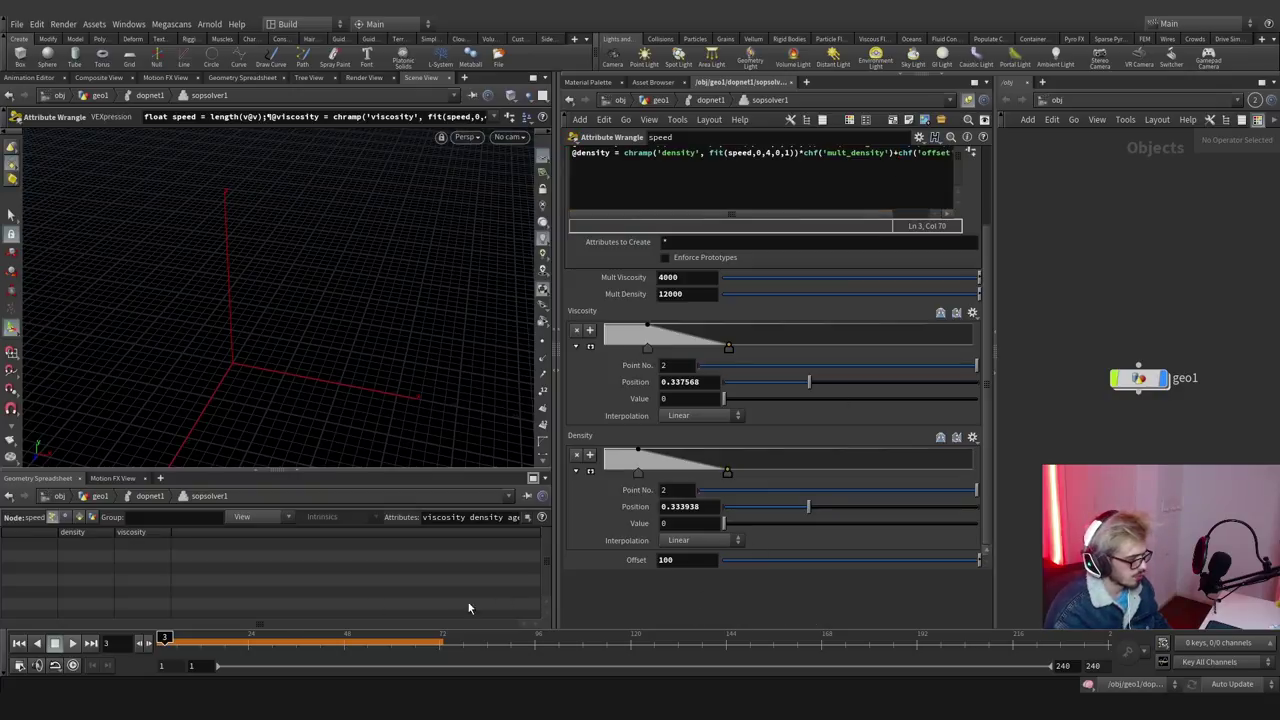
click(213, 638)
drag(213, 638, 206, 638)
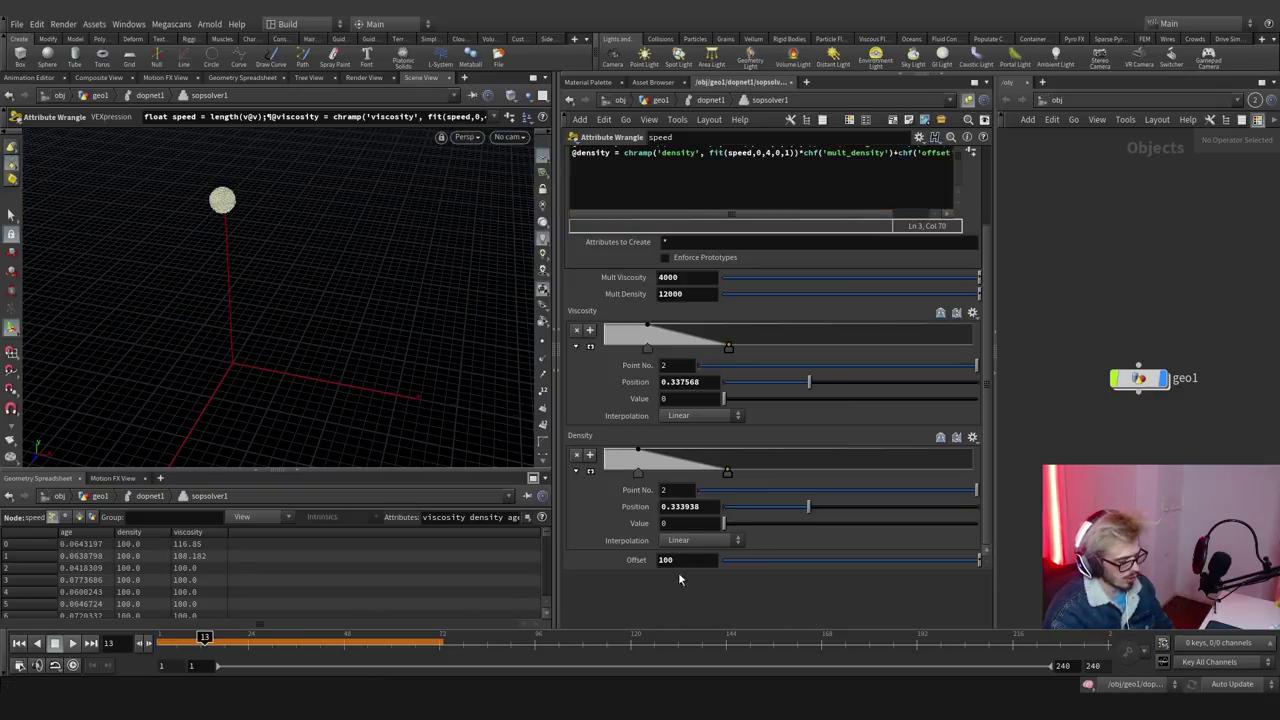
Return to dopnet1, play the simulation from frame 1, and inspect the collision area up close while scrubbing to frame 132.
key(p)
click(708, 100)
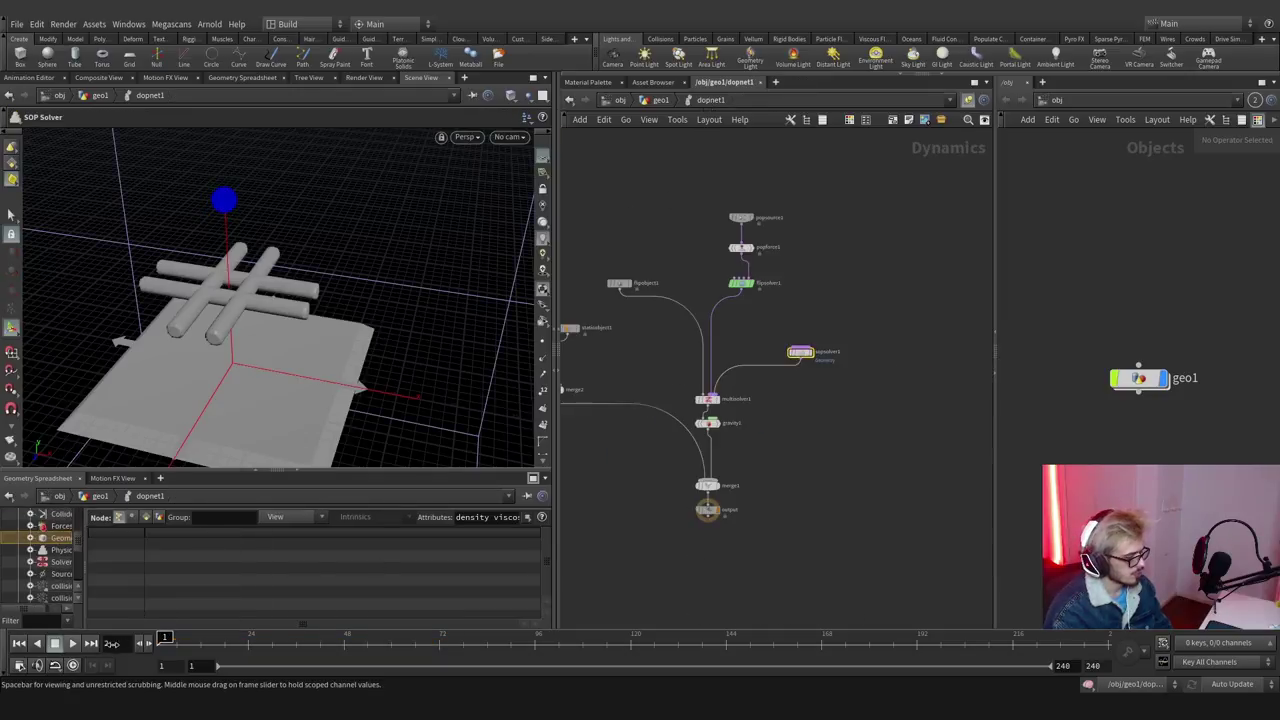
click(72, 643)
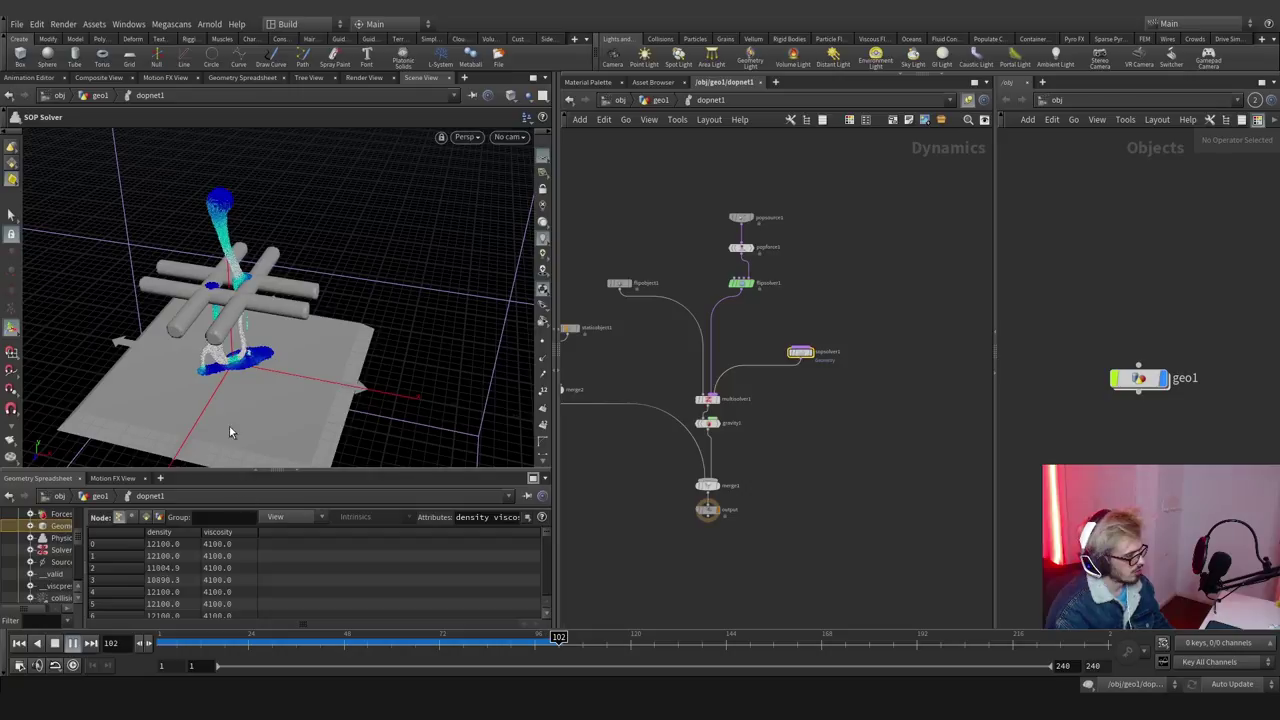
key(Escape)
drag(218, 290, 214, 258)
drag(218, 340, 372, 217)
drag(272, 638, 678, 638)
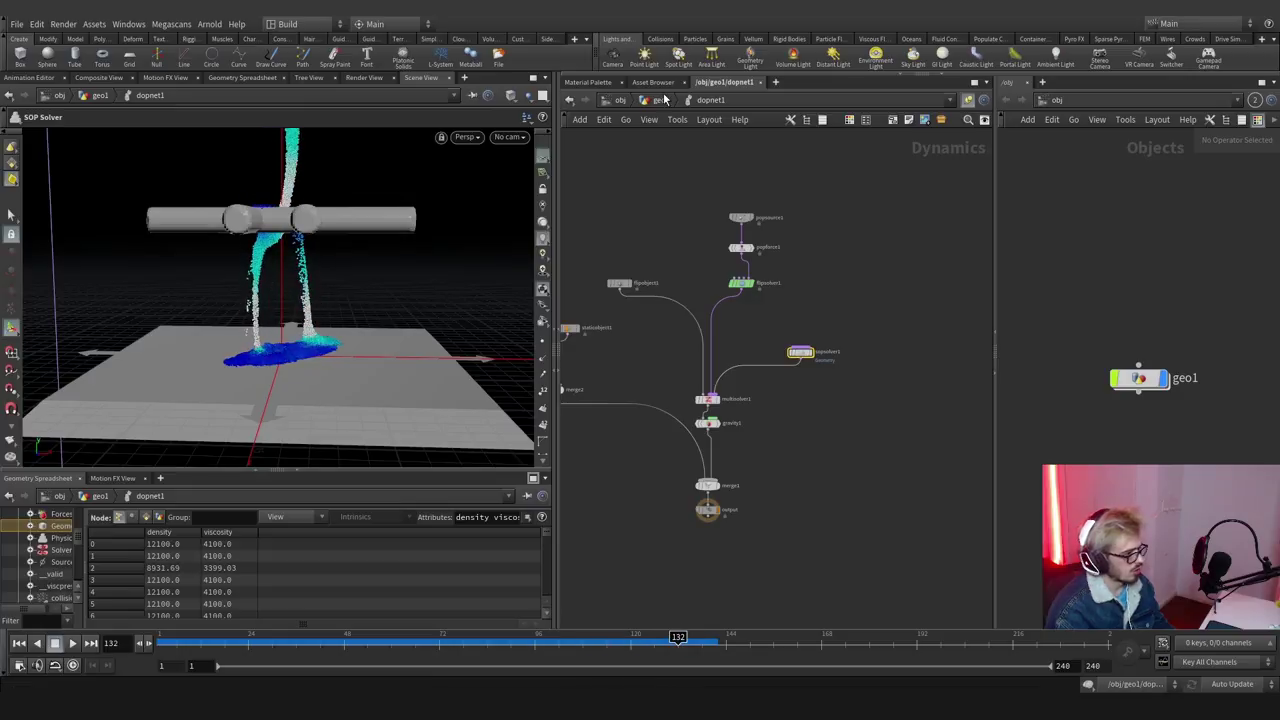
In geo1, add a Color node below dopnet1, connect it to the network's output, and display it.
click(660, 100)
scroll(700, 420, up, 3)
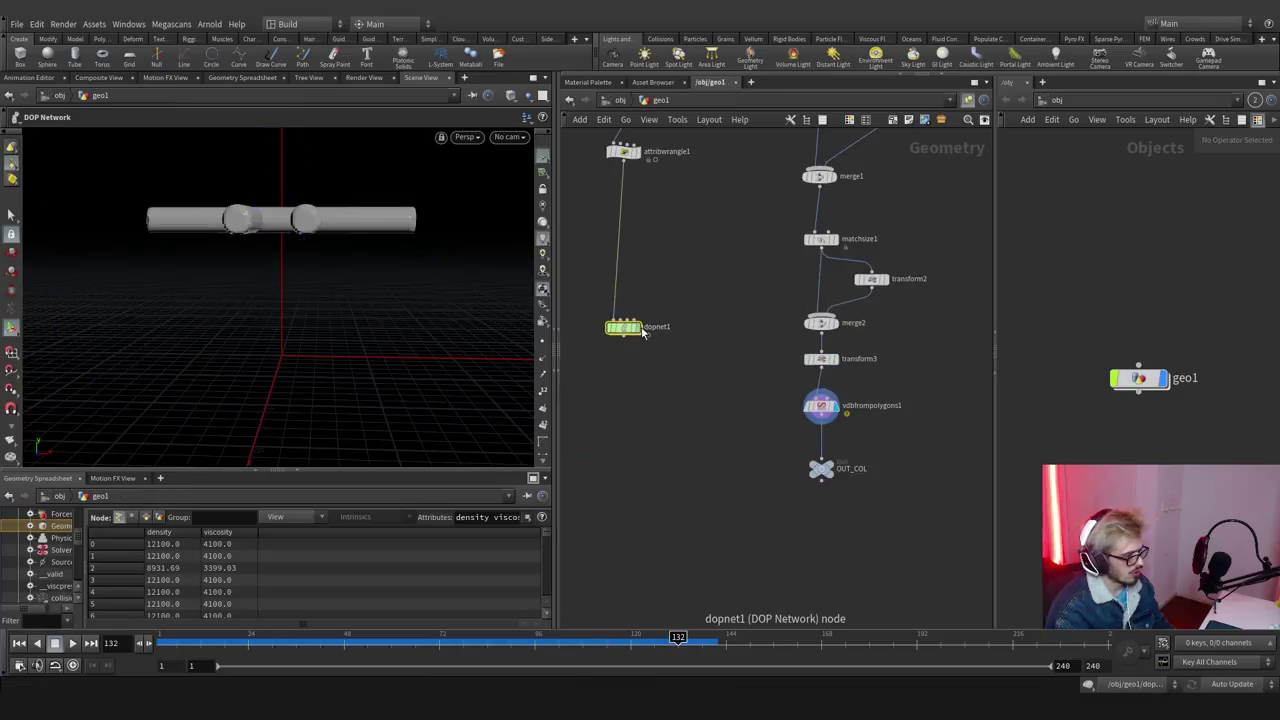
click(636, 327)
key(Tab)
text(color)
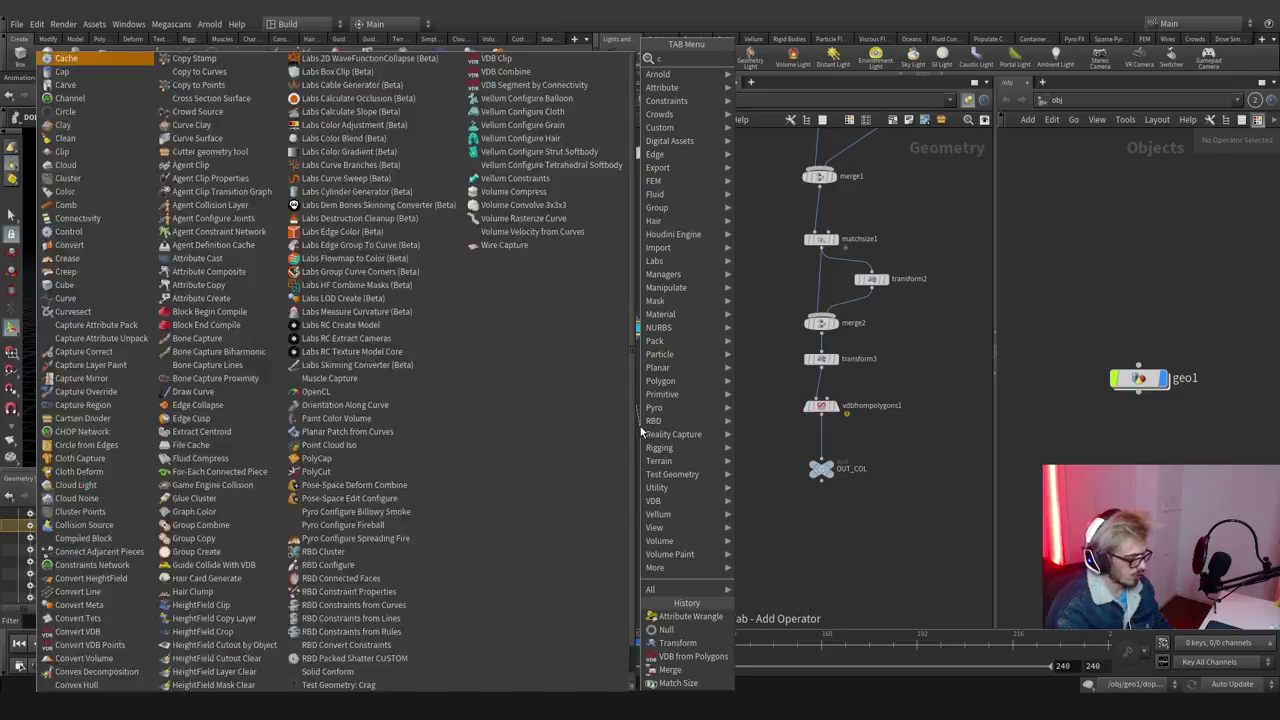
key(Return)
click(640, 426)
drag(640, 426, 623, 405)
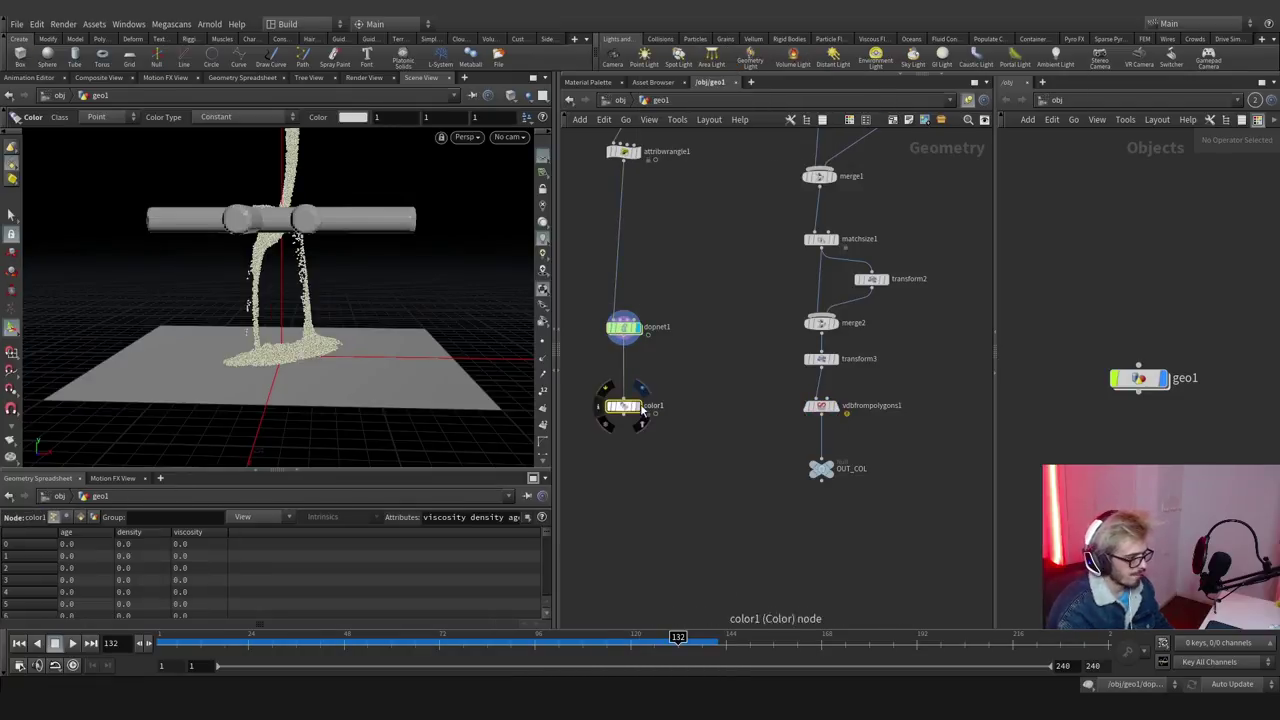
click(636, 405)
Set color1's color type to Ramp from Attribute and use viscosity as the attribute.
key(p)
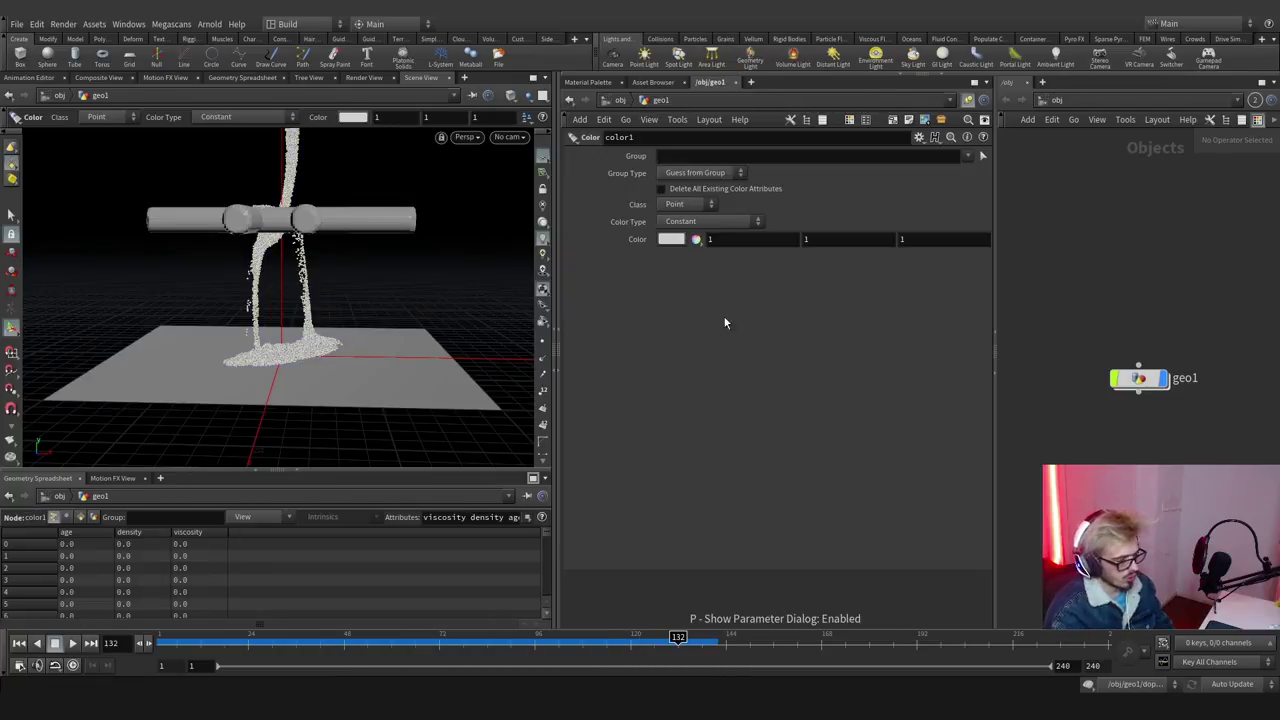
click(725, 221)
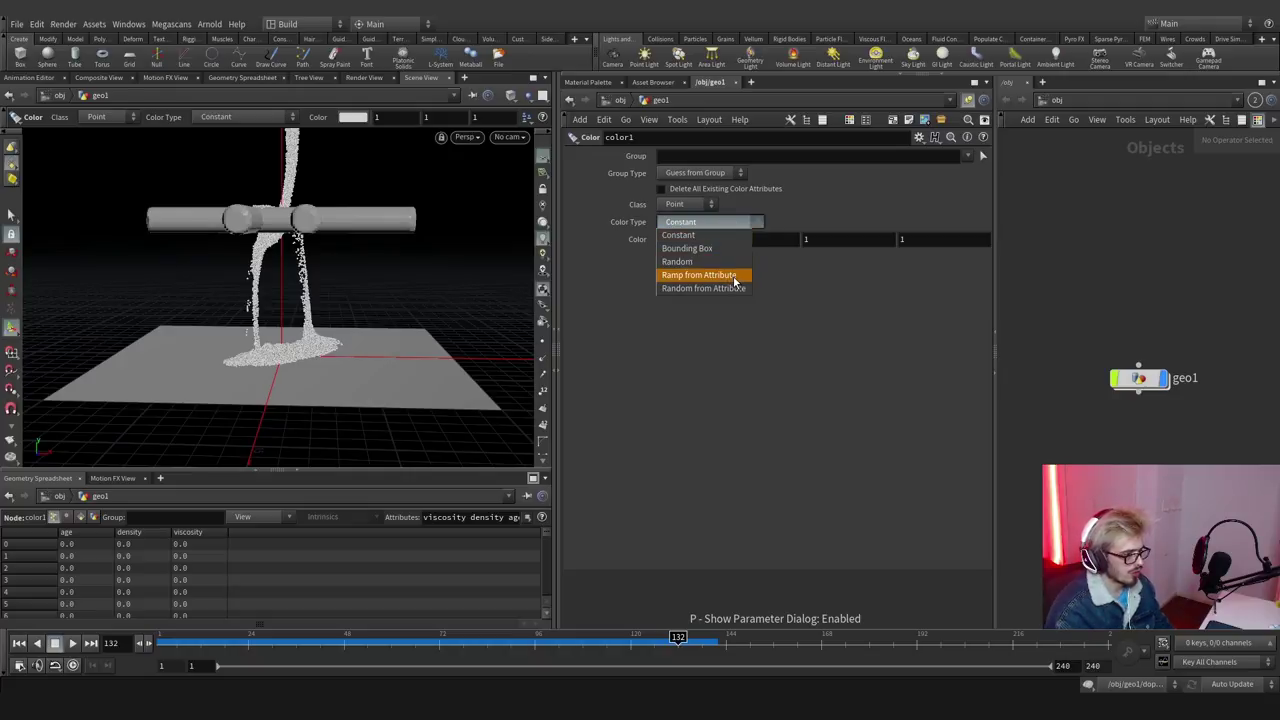
click(700, 275)
click(736, 239)
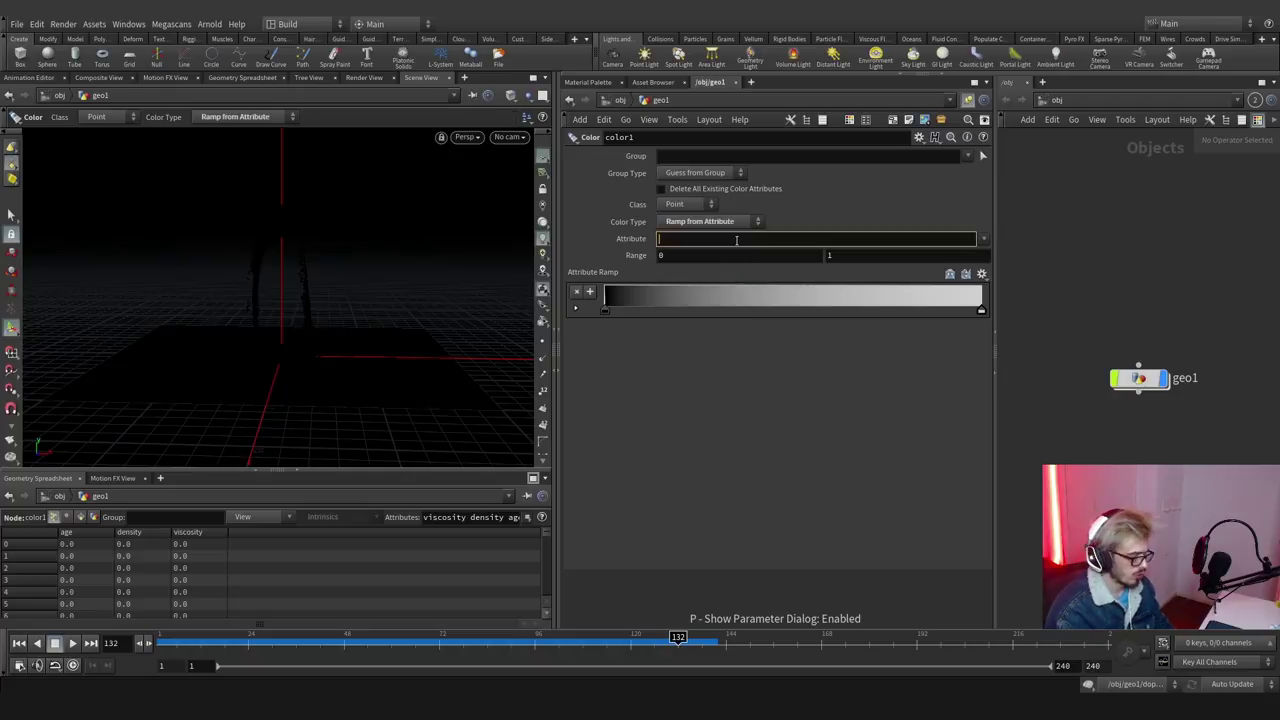
text(viscosity)
key(Return)
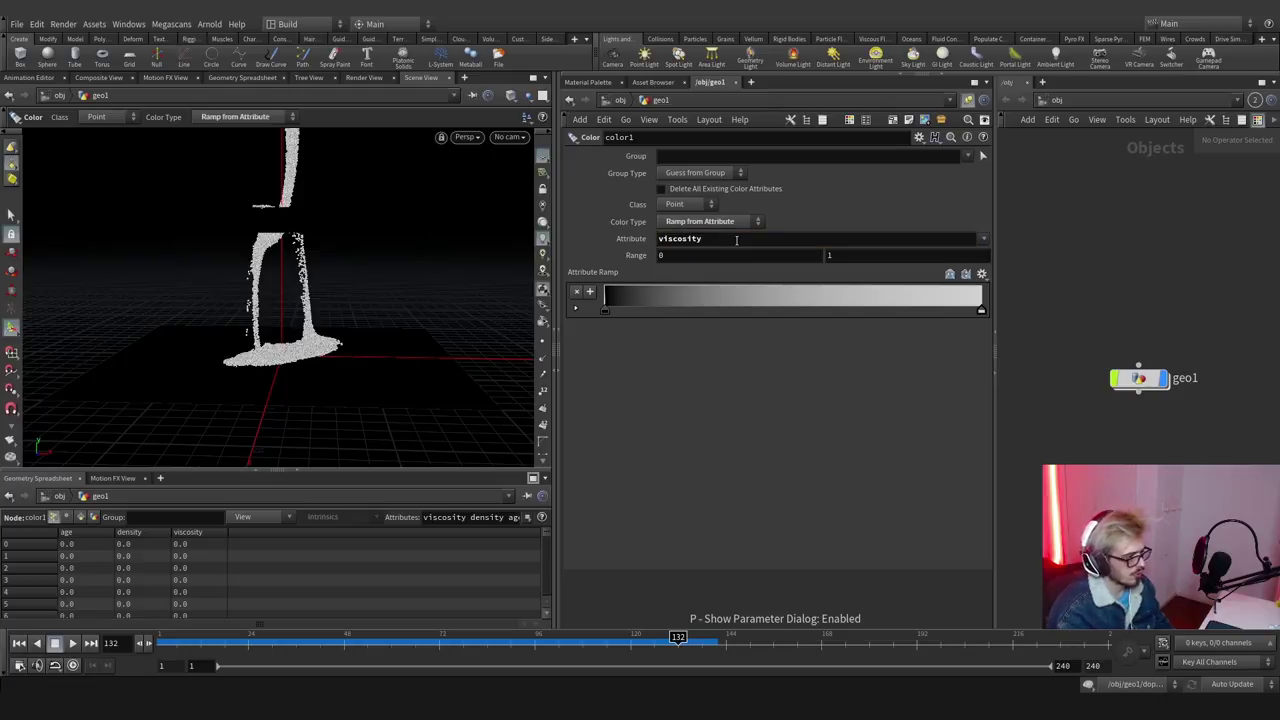
Set color1's attribute range from 100 to 5000.
click(829, 256)
click(805, 258)
text(100)
key(Tab)
text(5000)
key(Return)
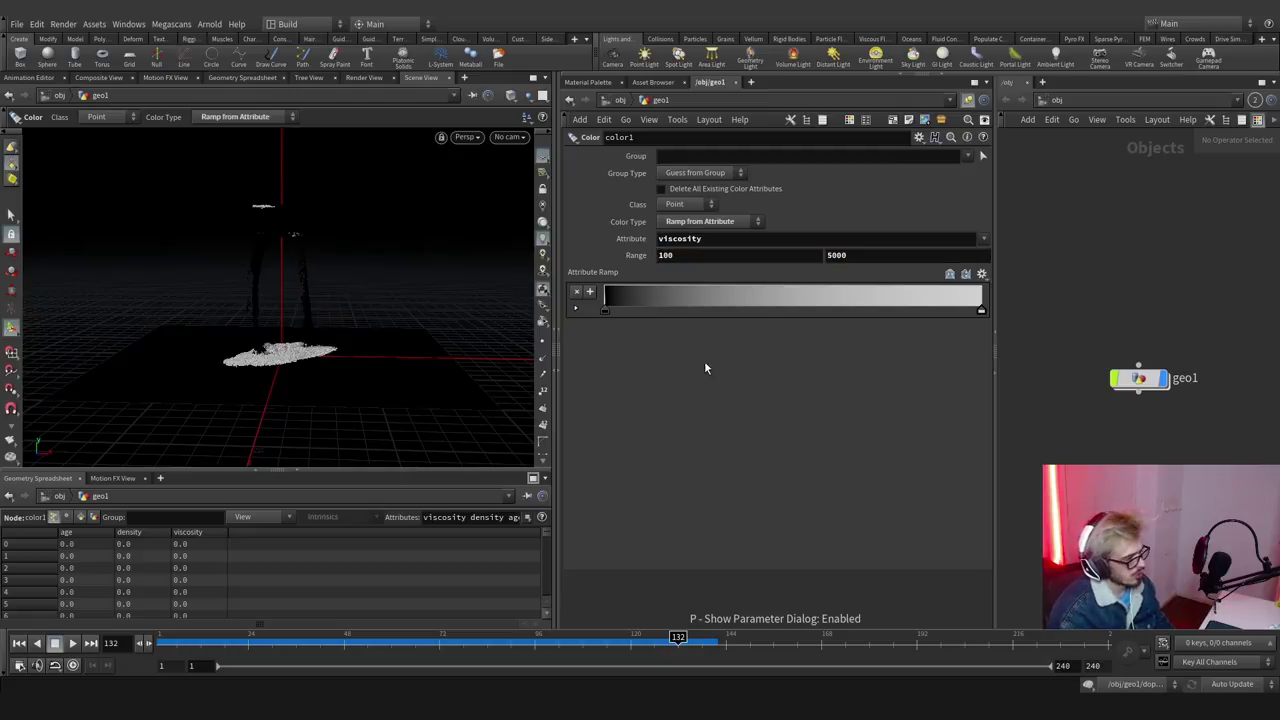
key(Escape)
drag(297, 334, 262, 318)
key(Return)
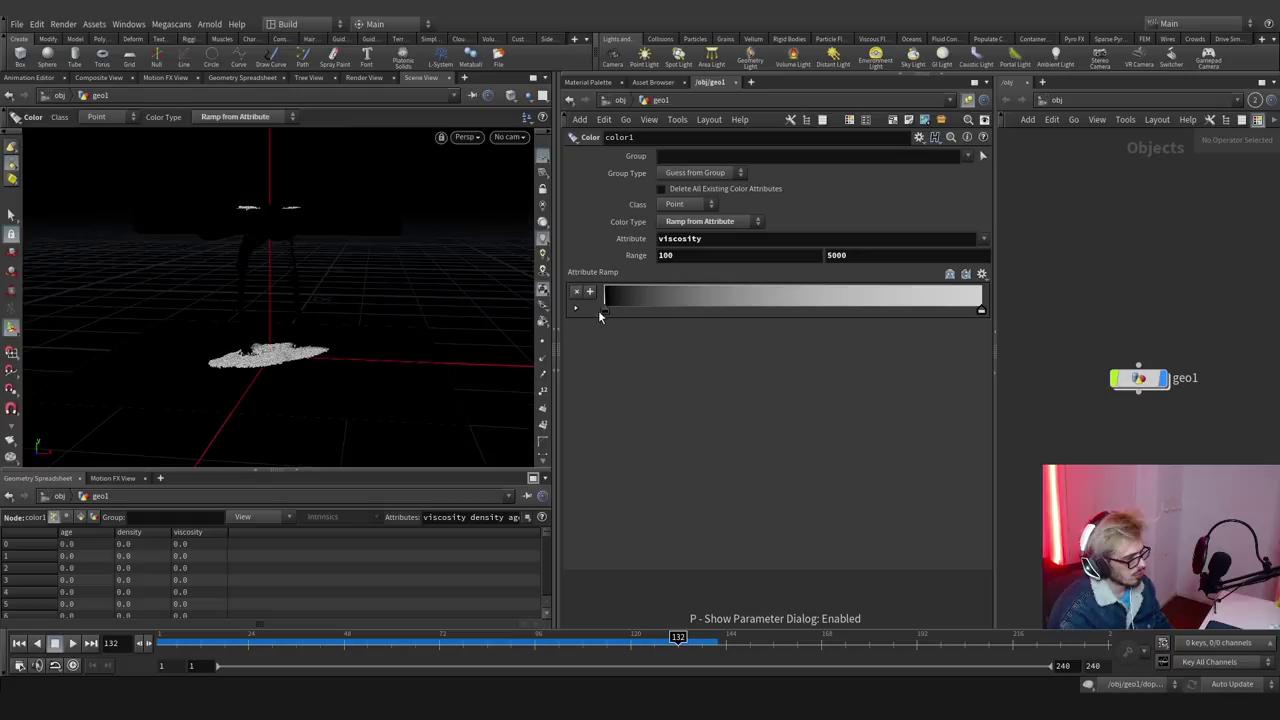
Change the starting color of color1's attribute ramp to pure red.
double_click(607, 316)
click(558, 221)
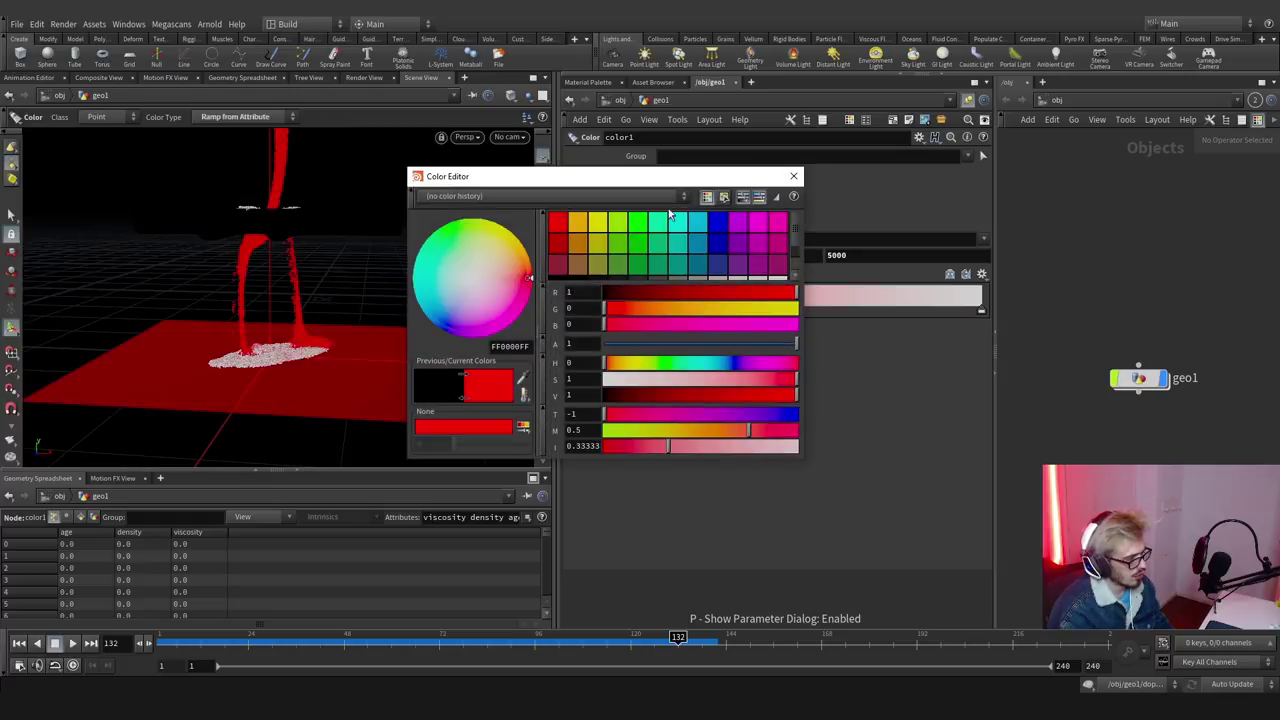
click(792, 177)
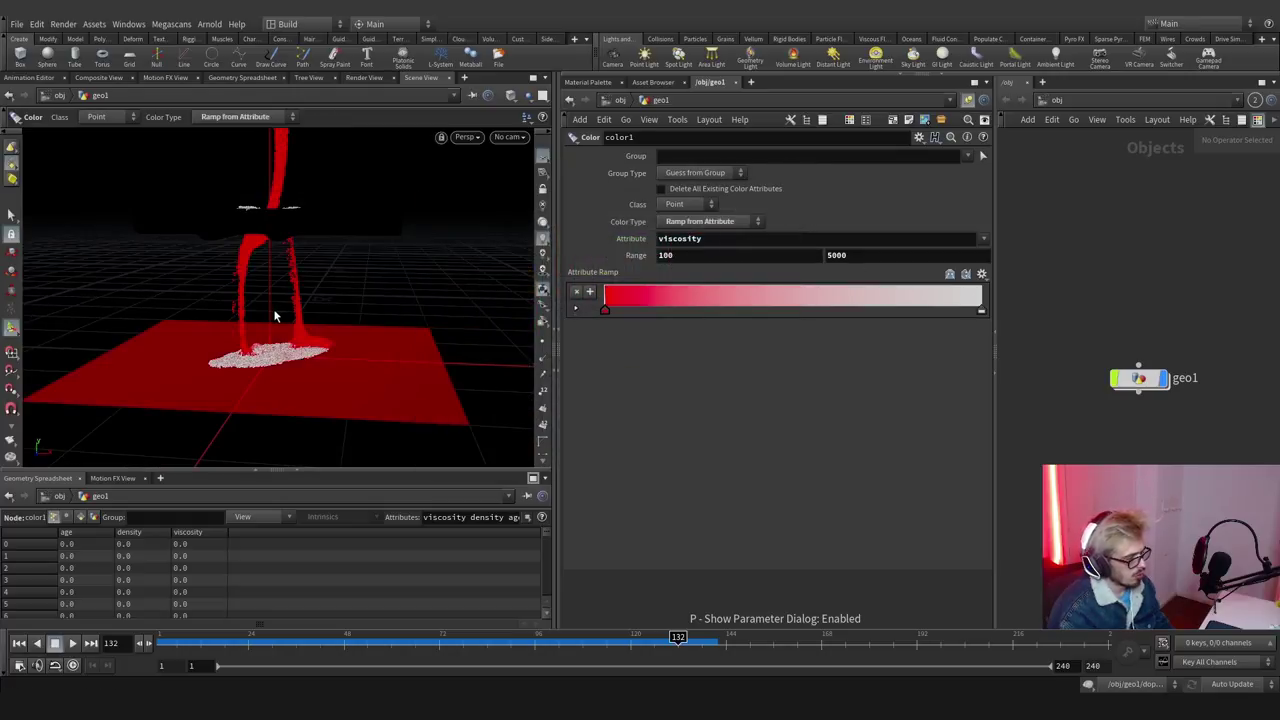
click(685, 255)
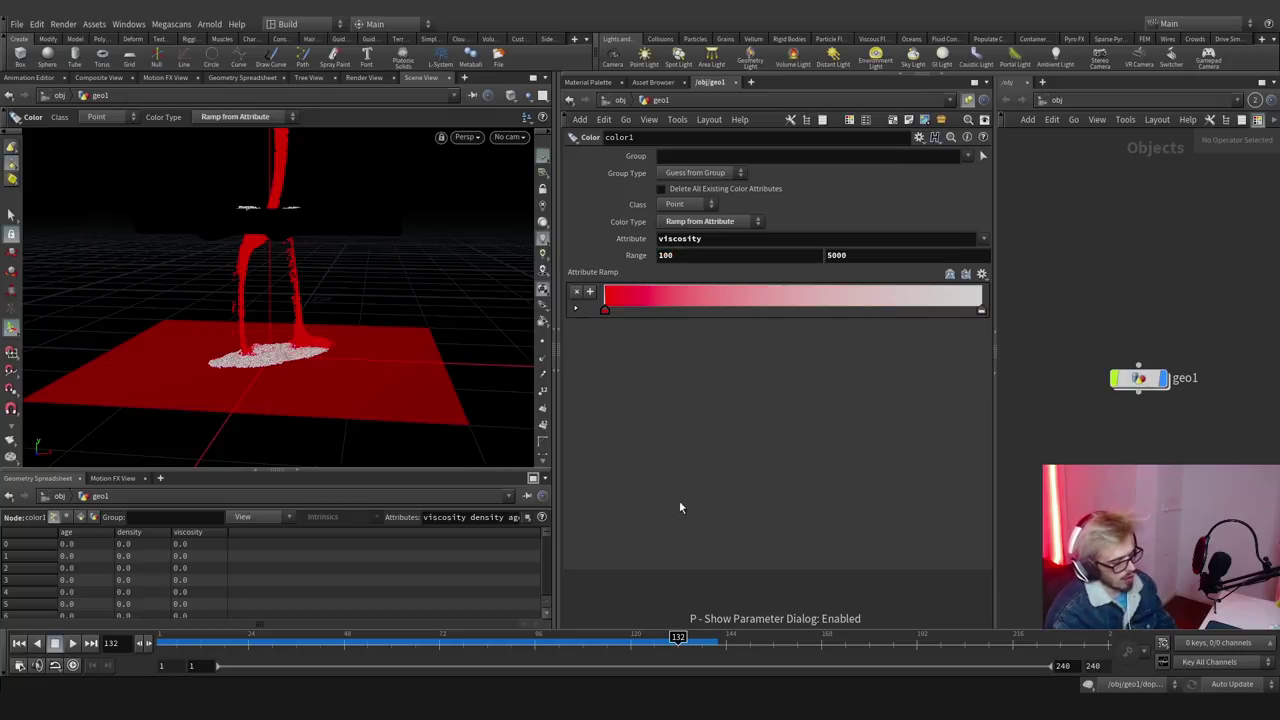
Display dopnet1 and scrub from frame 41 to frame 124 to check the density and viscosity values.
key(p)
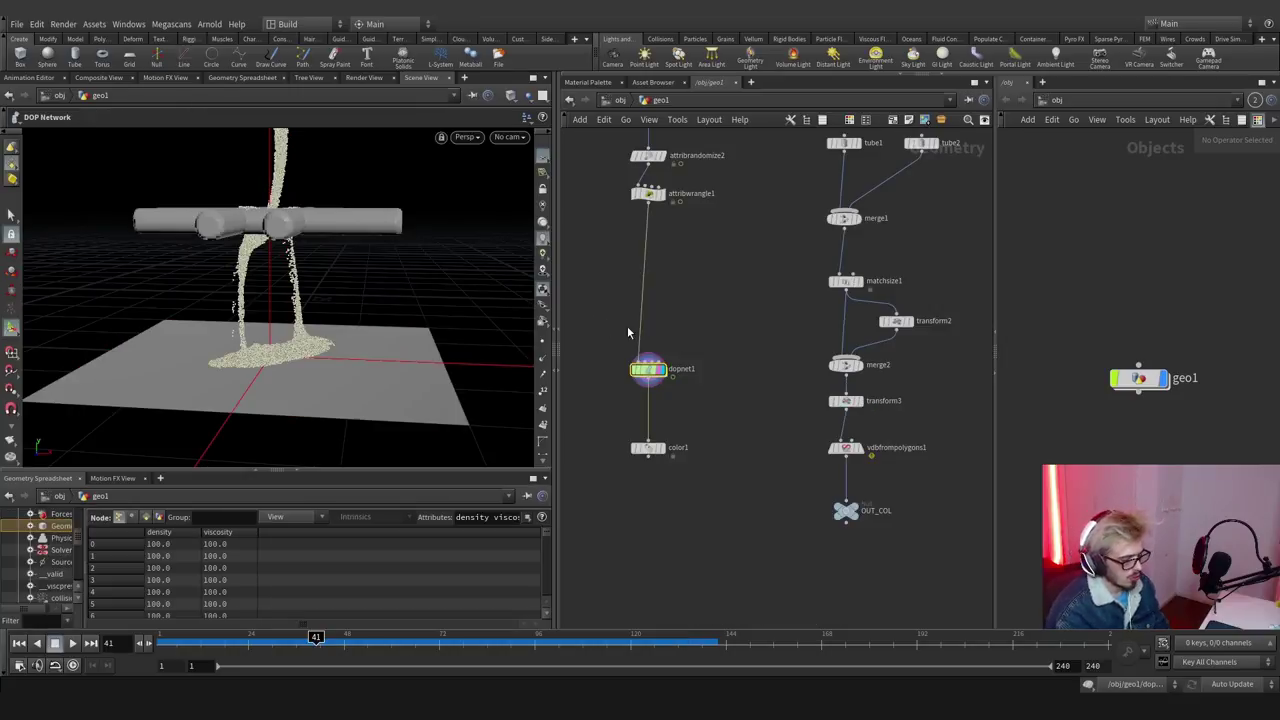
key(p)
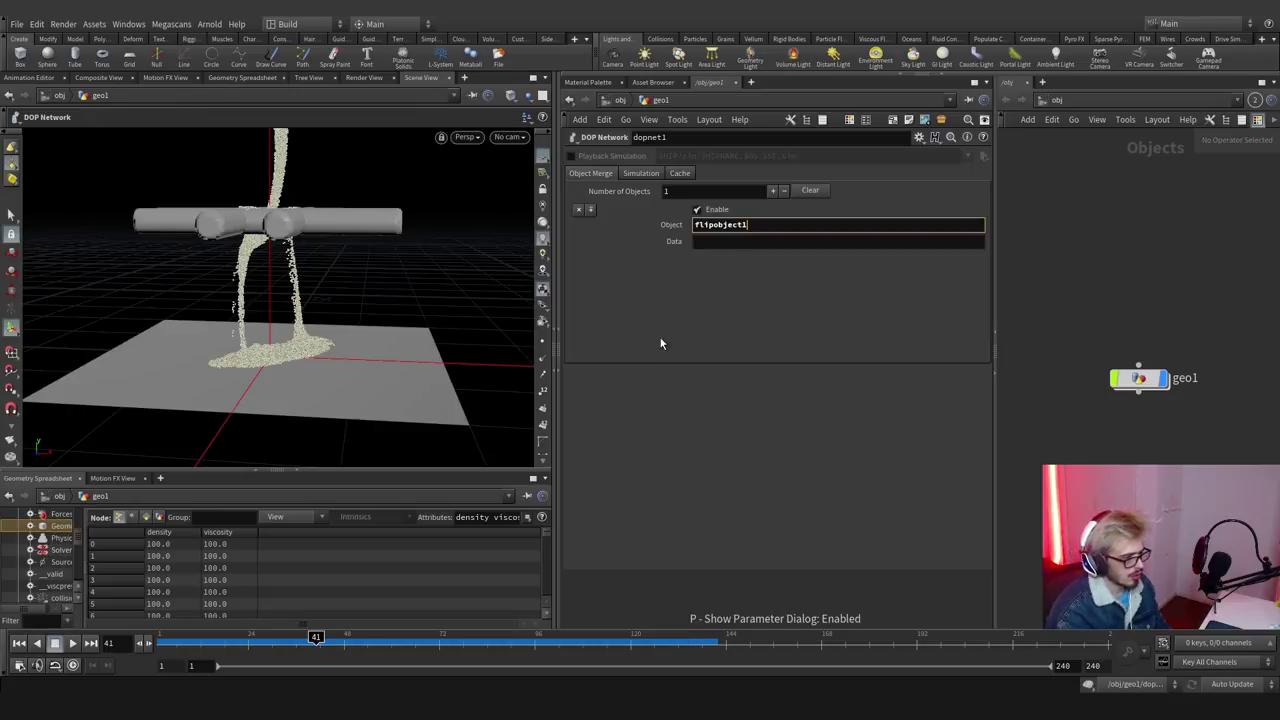
drag(420, 648, 648, 644)
drag(470, 380, 653, 580)
key(p)
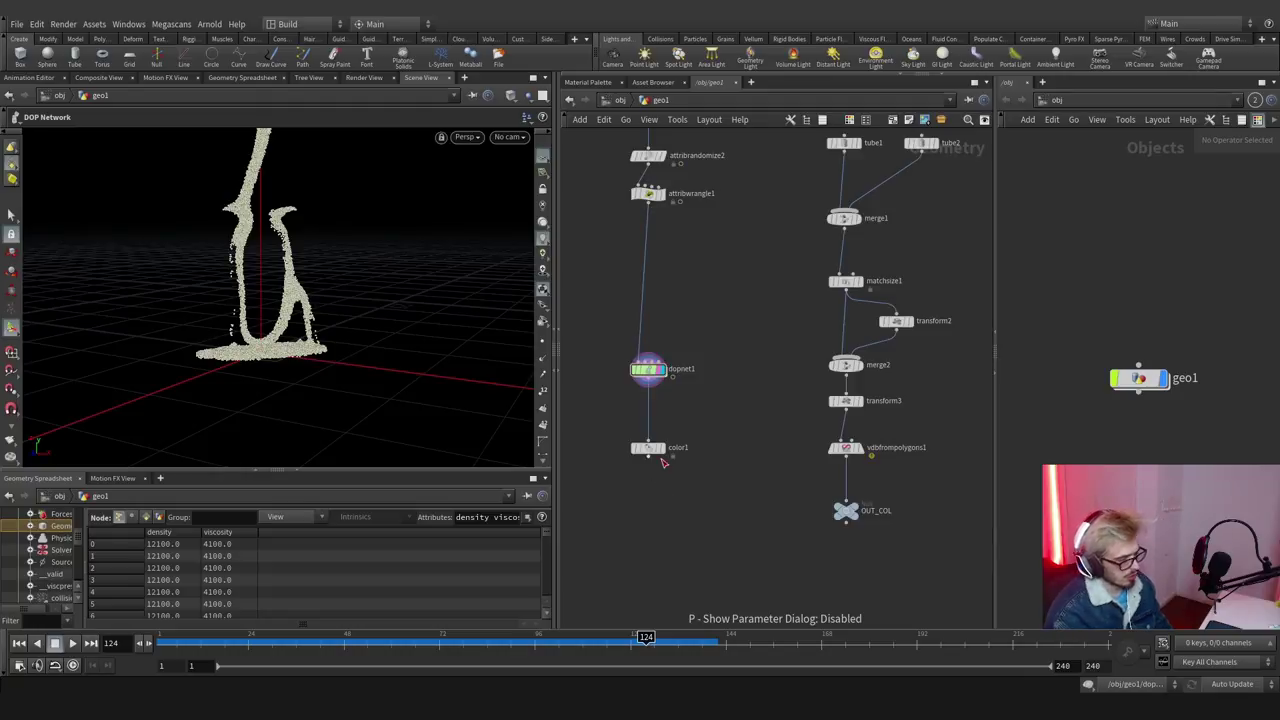
Display color1 again and scrub back to frame 103 to examine the viscosity coloring.
click(660, 448)
key(Return)
drag(645, 645, 557, 645)
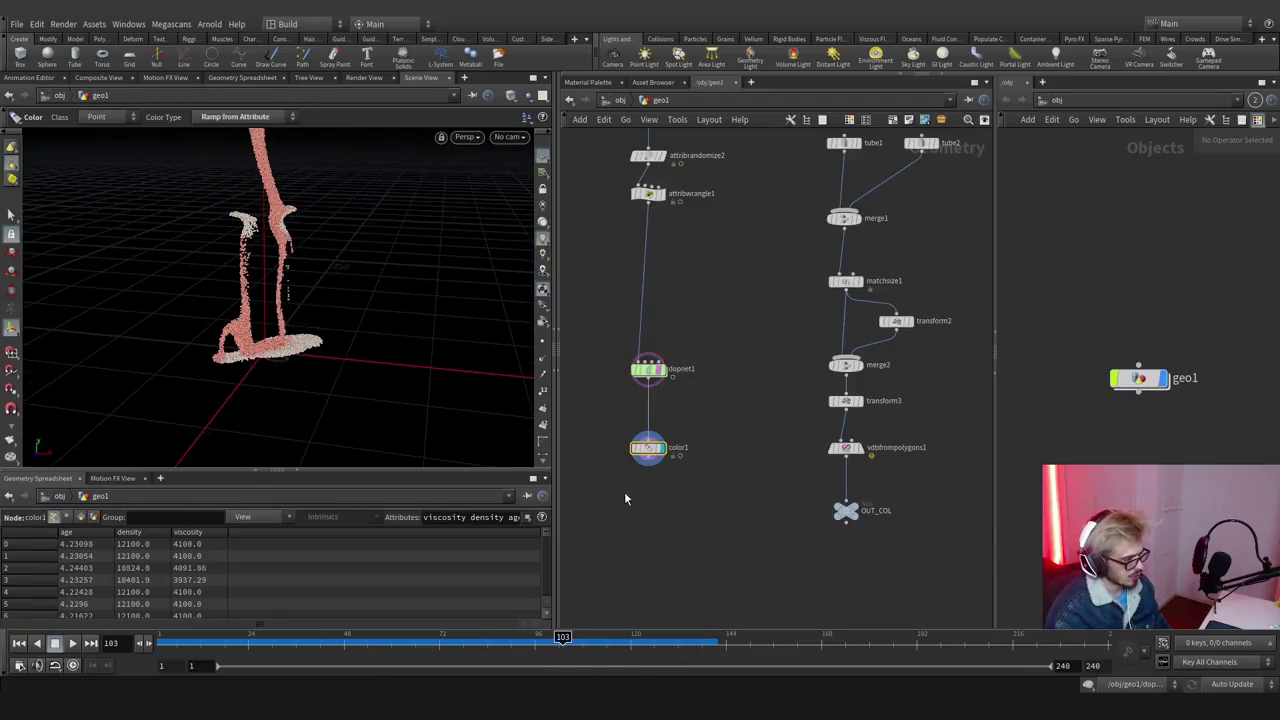
key(Tab)
key(BackSpace)
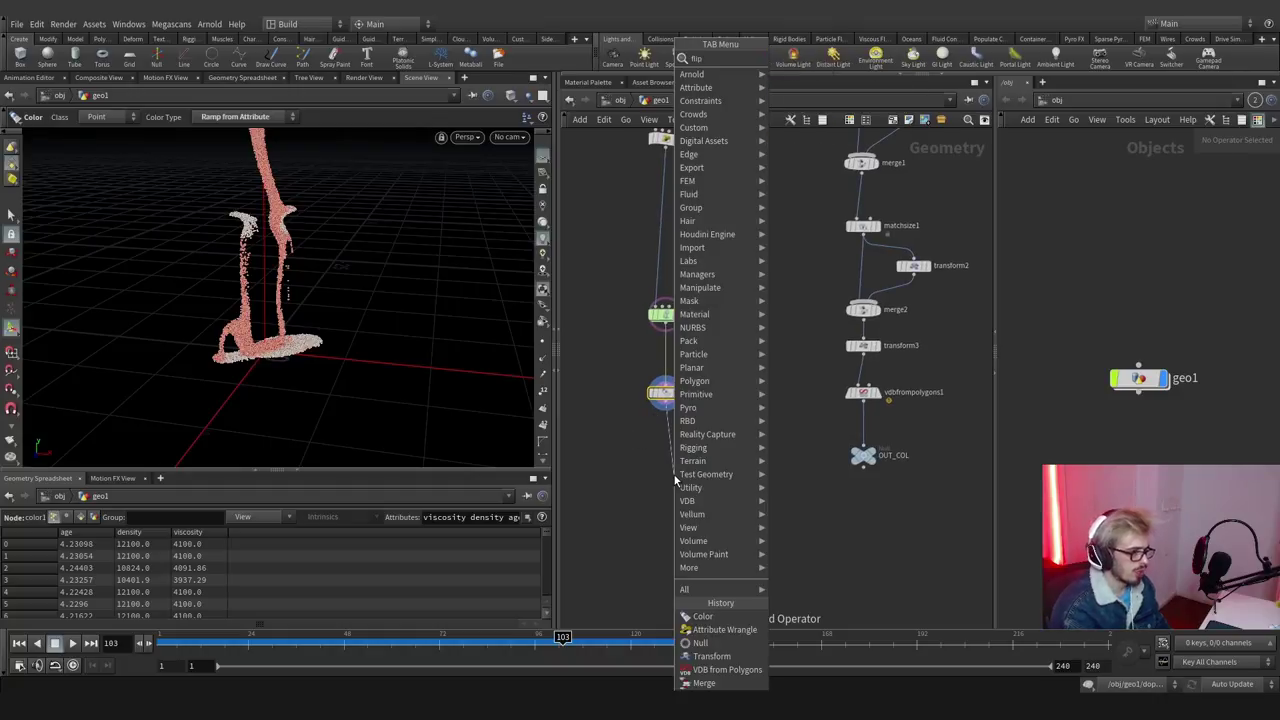
key(Escape)
Add a Particle Fluid Surface node below color1, fed by color1's output.
key(Tab)
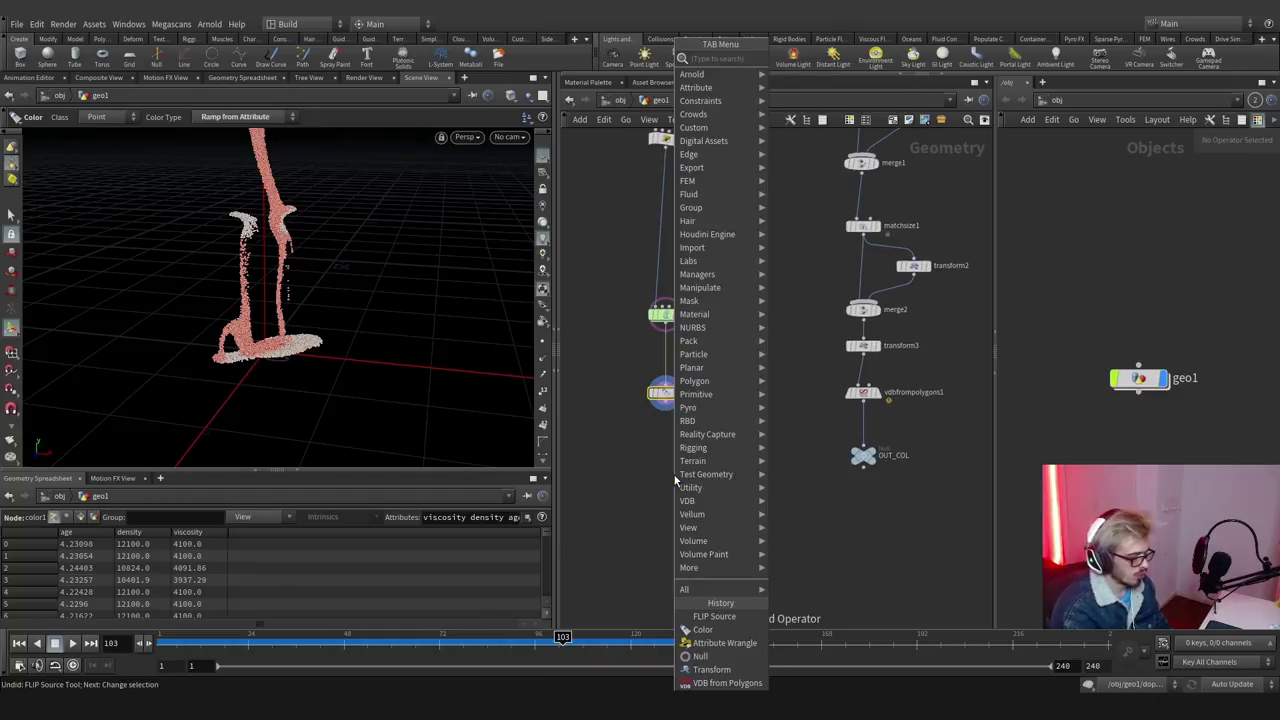
text(vdb)
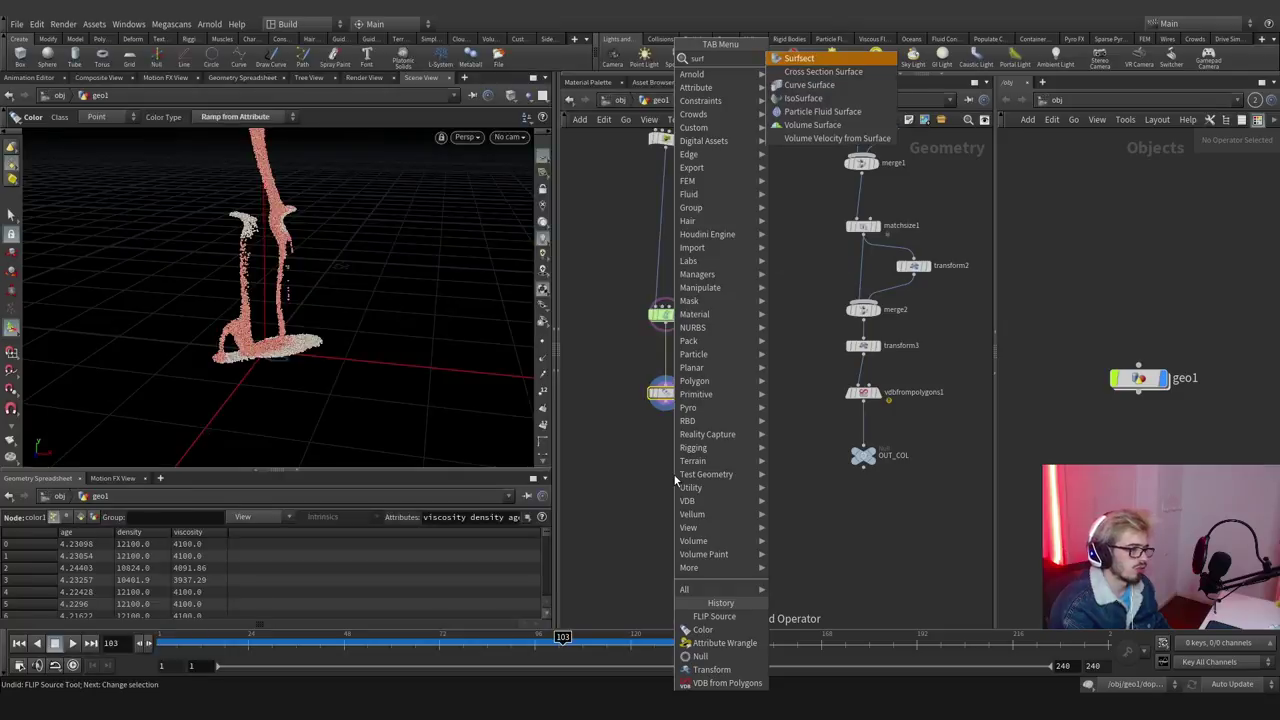
key(Down)
key(Down)
key(Down)
key(Return)
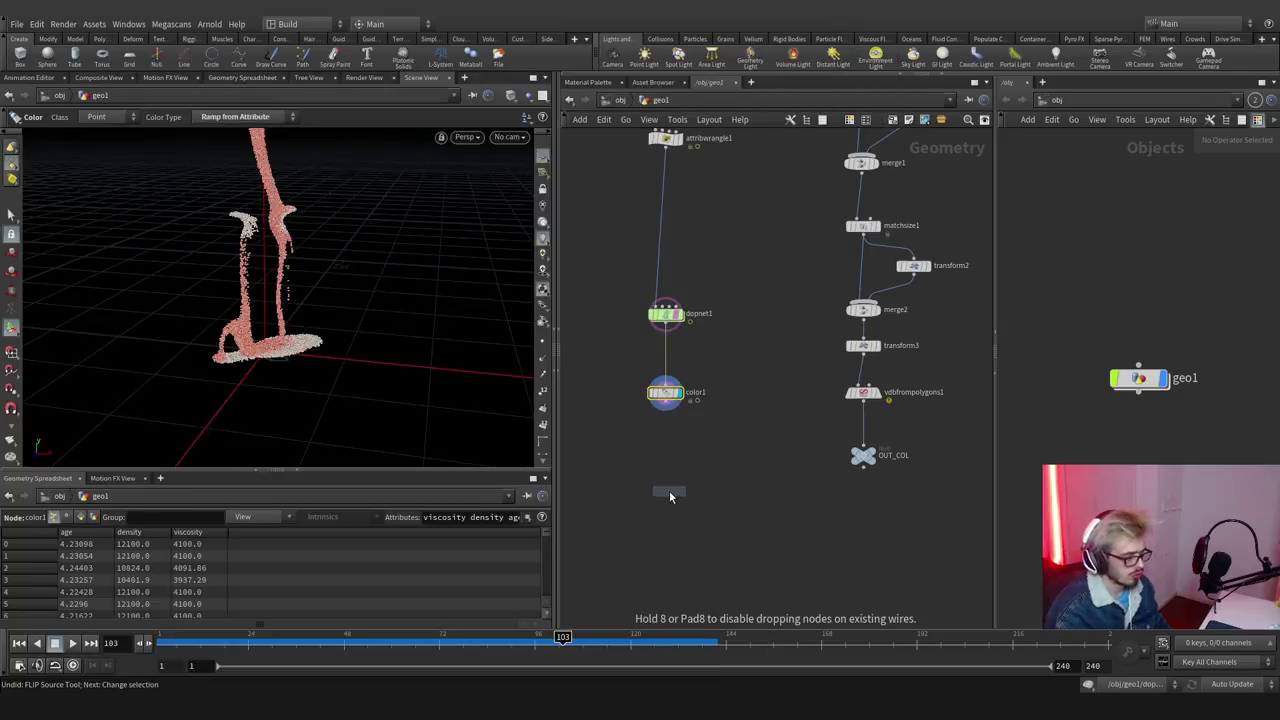
click(671, 486)
drag(669, 496, 669, 518)
click(671, 508)
Wire the OUT_COL null into particlefluidsurface1 and display the fluid surface.
click(818, 450)
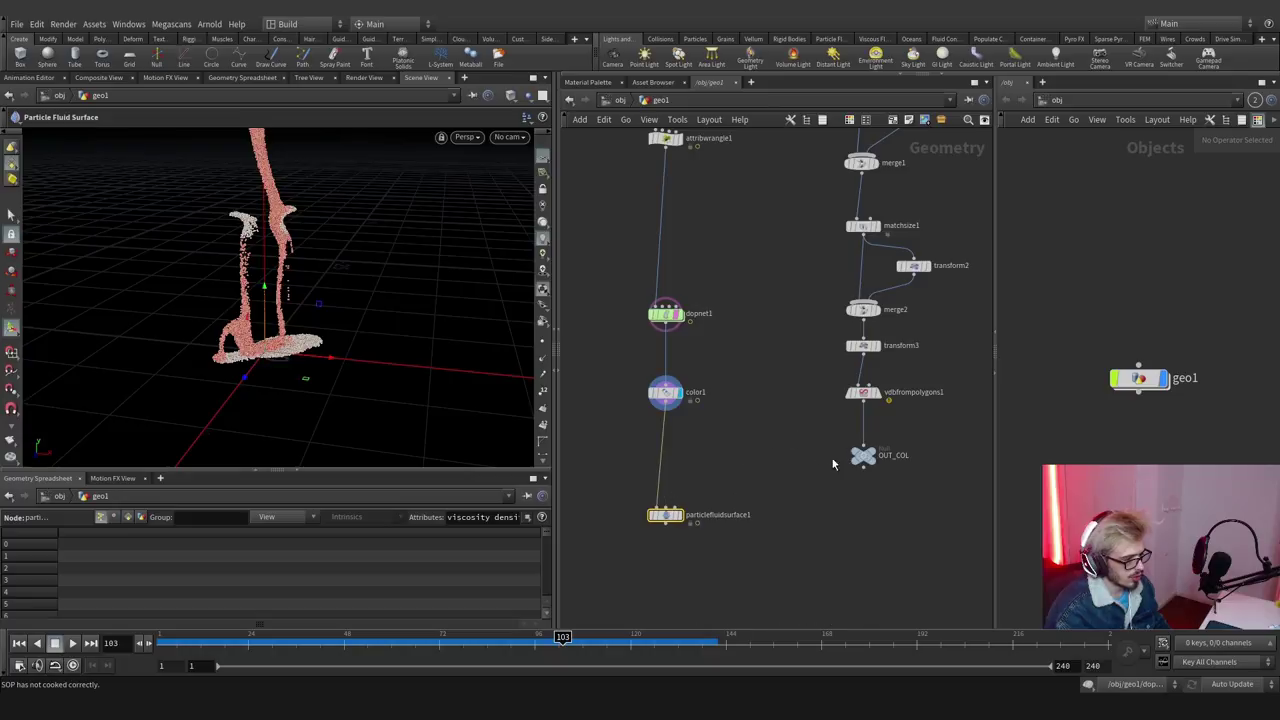
click(877, 455)
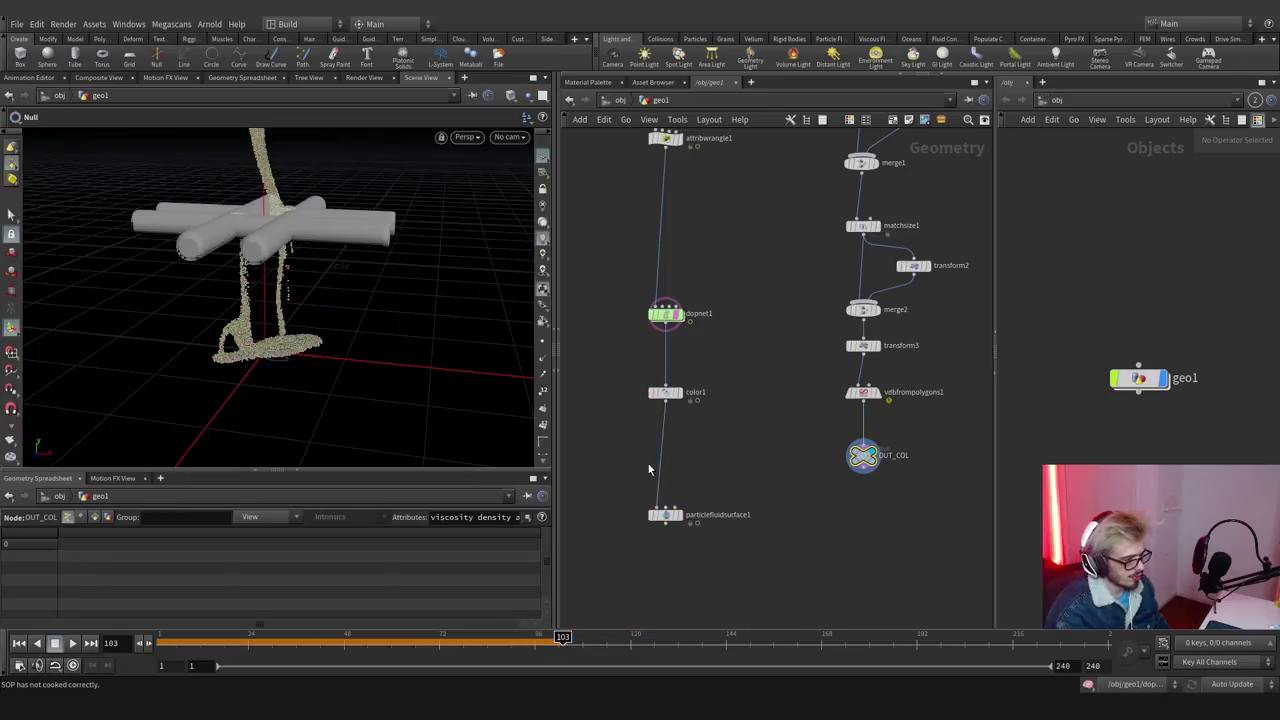
click(863, 470)
click(674, 506)
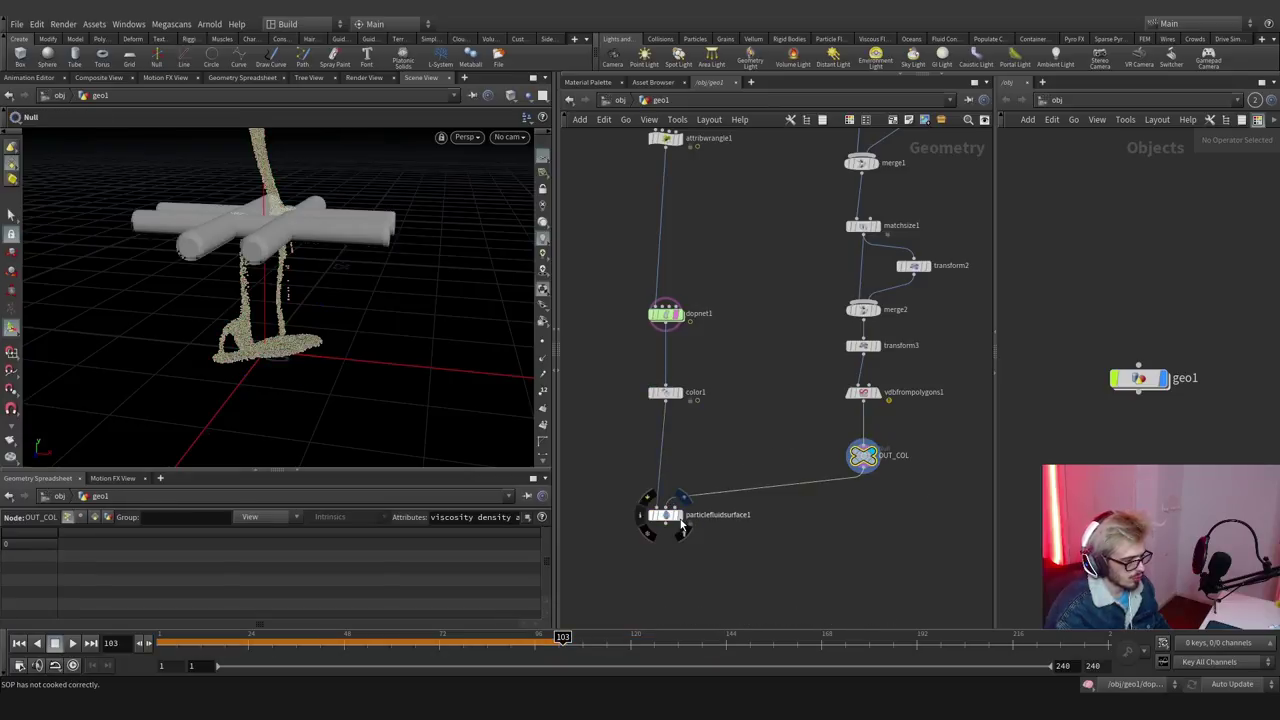
click(682, 515)
drag(728, 562, 603, 471)
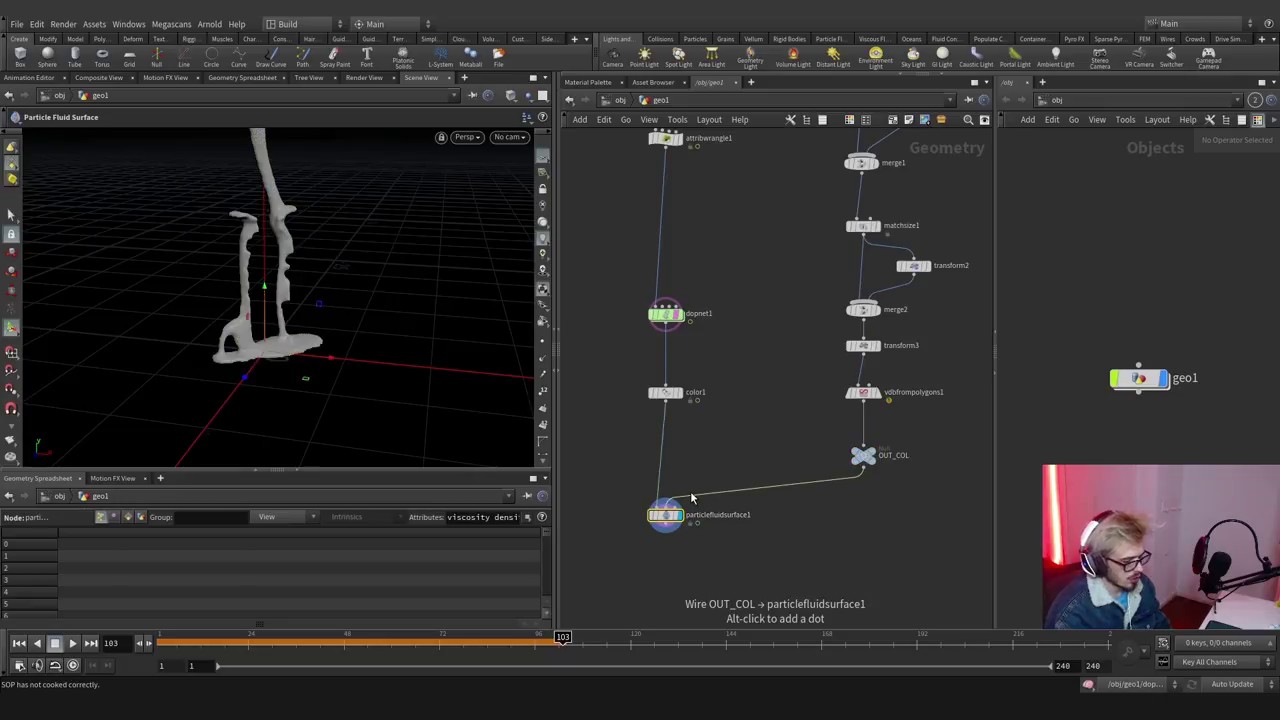
Copy the Particle Separation parameter of flipobject1 inside dopnet1 and return to geo1.
key(p)
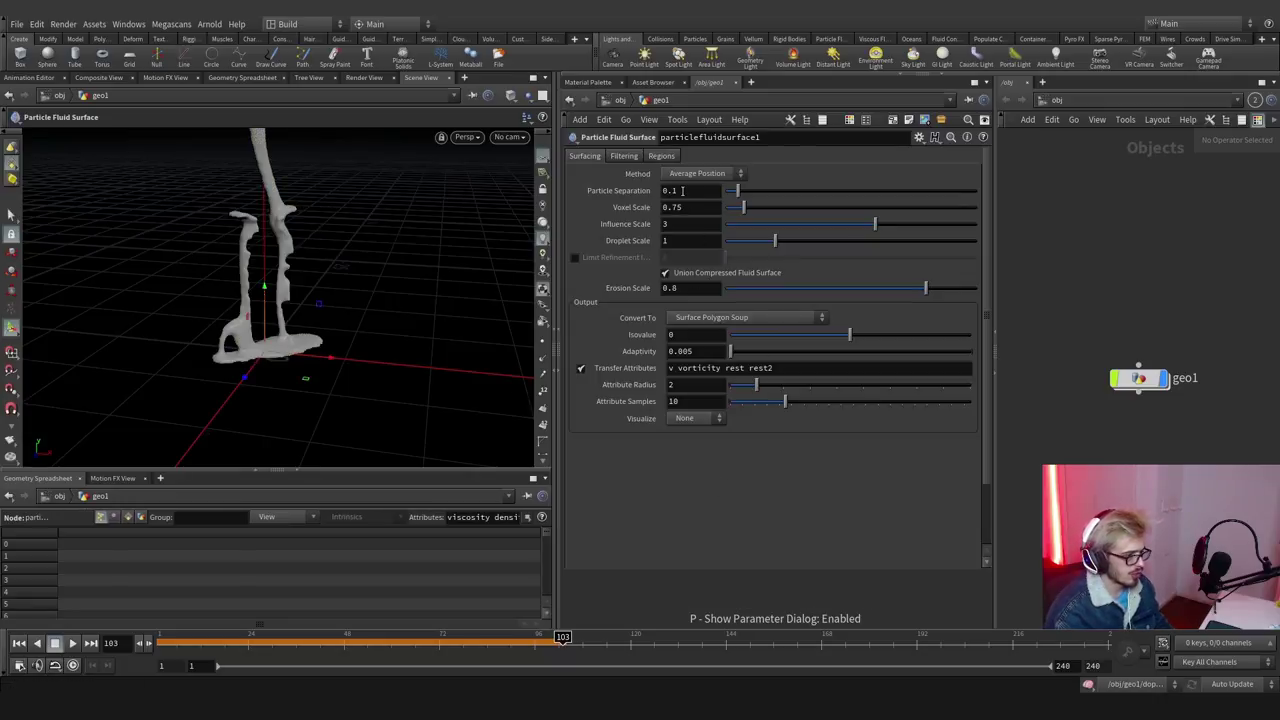
key(p)
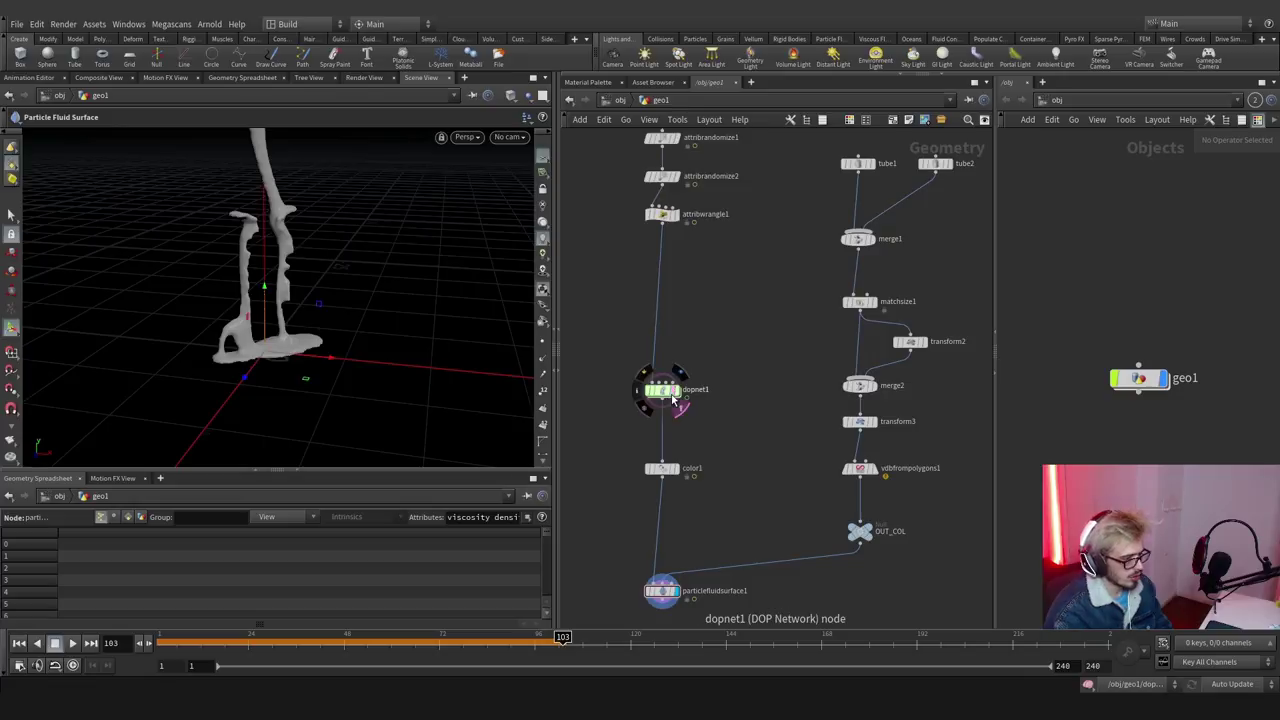
double_click(663, 391)
key(p)
right_click(656, 192)
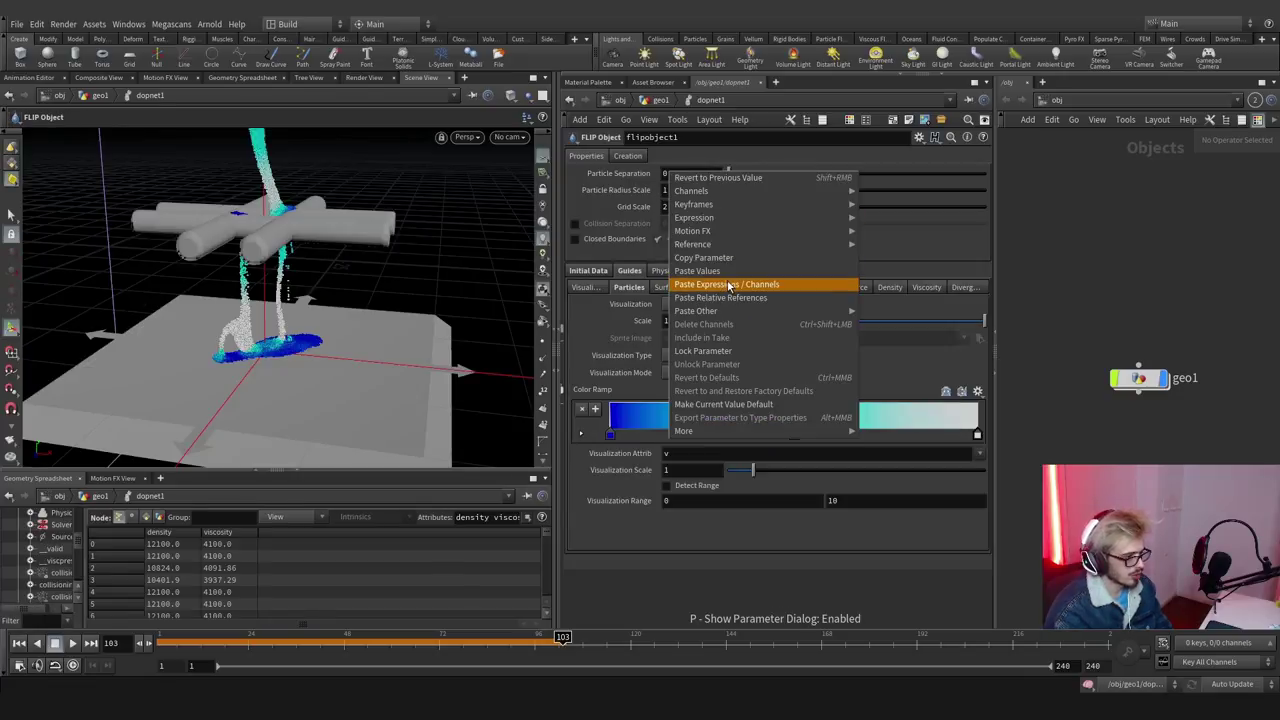
key(Escape)
key(p)
click(662, 103)
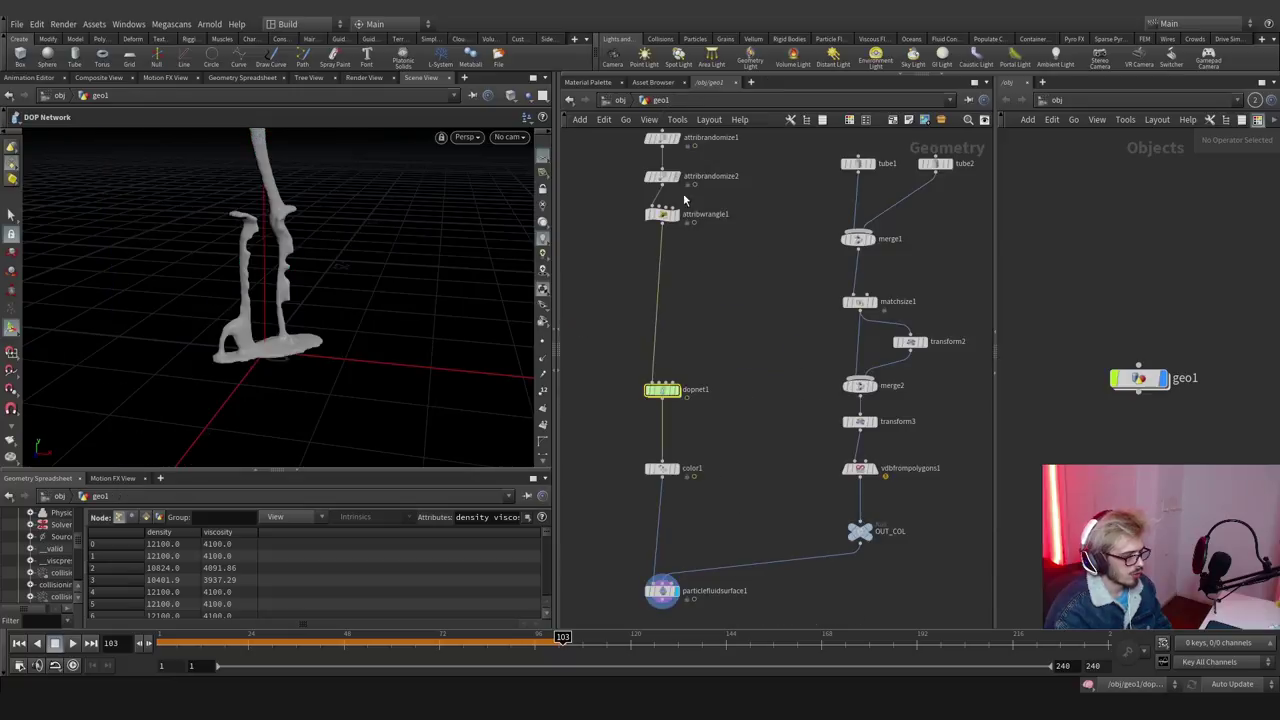
Paste the copied parameter as a relative reference into particlefluidsurface1's Particle Separation.
click(674, 480)
key(p)
right_click(697, 193)
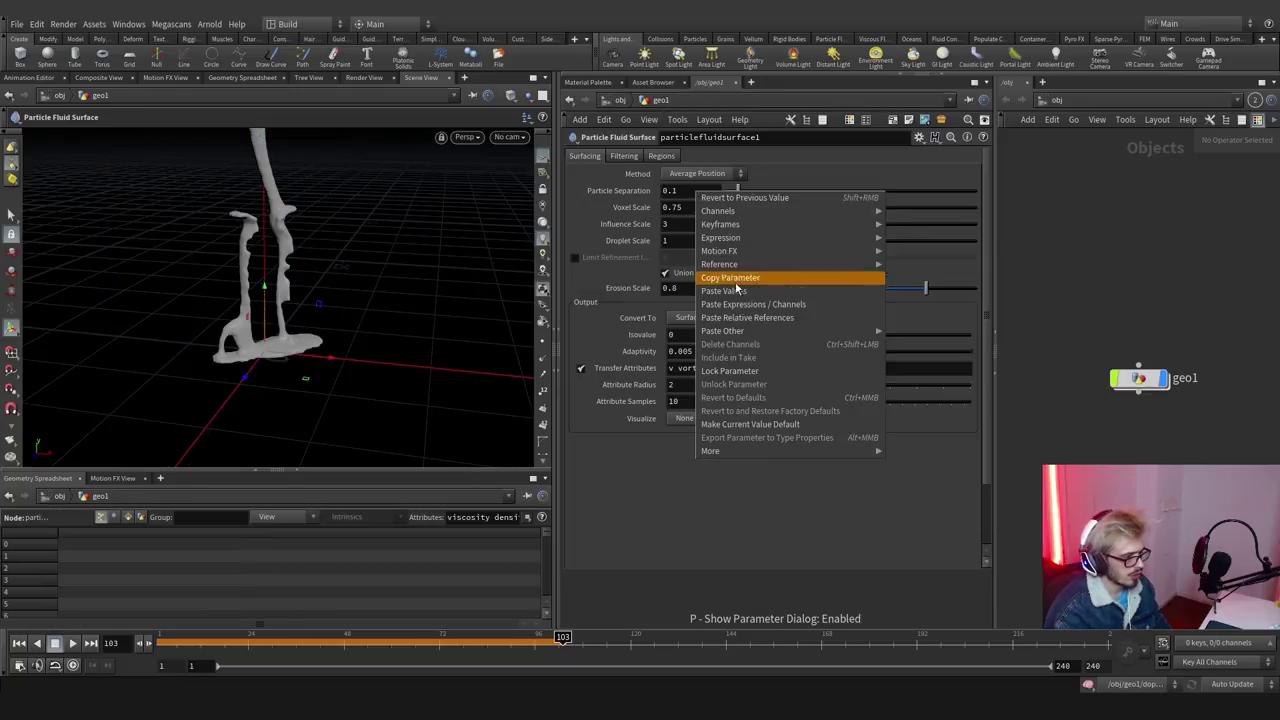
click(740, 310)
click(650, 191)
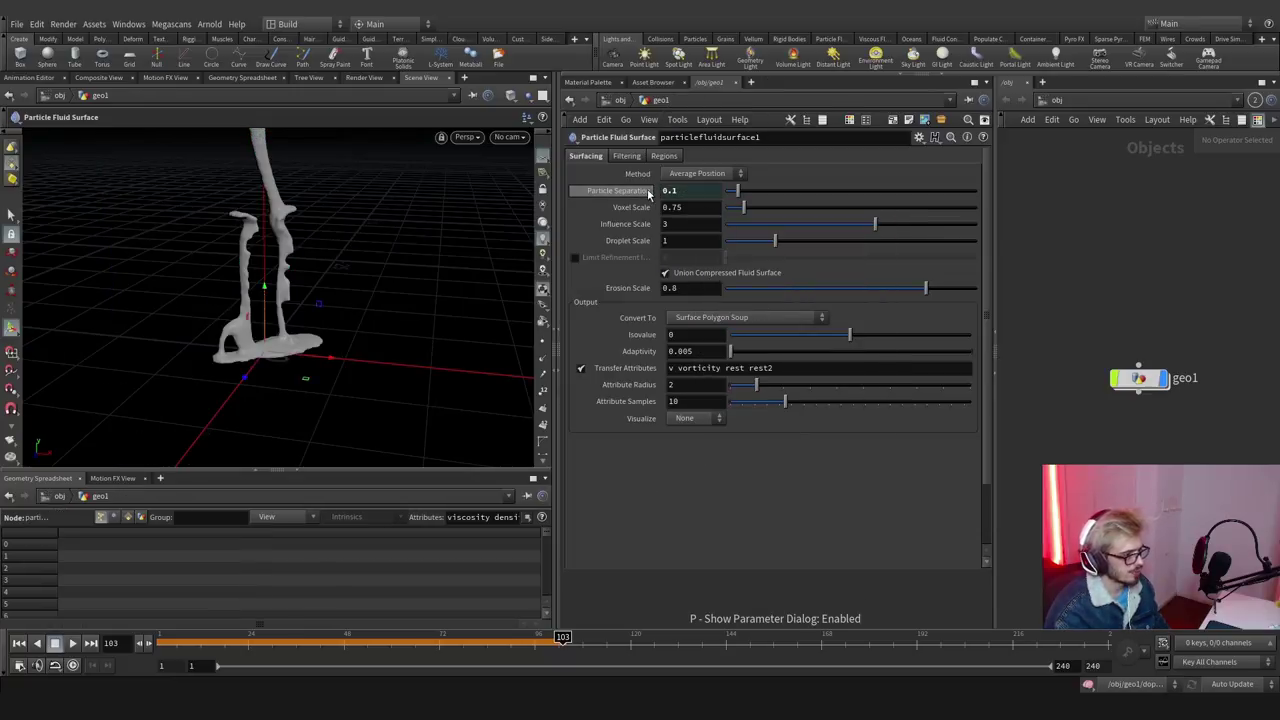
Enable the Dilate, Smooth and Final Smooth filters on particlefluidsurface1.
click(627, 158)
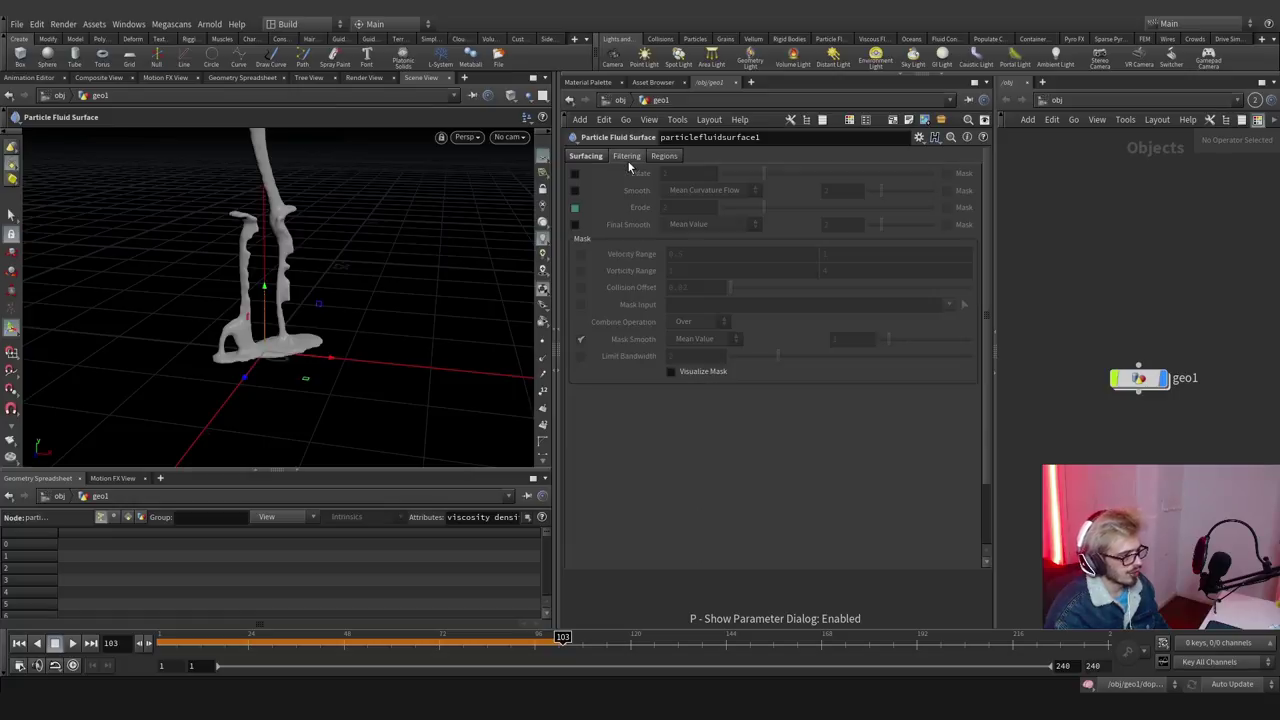
click(575, 174)
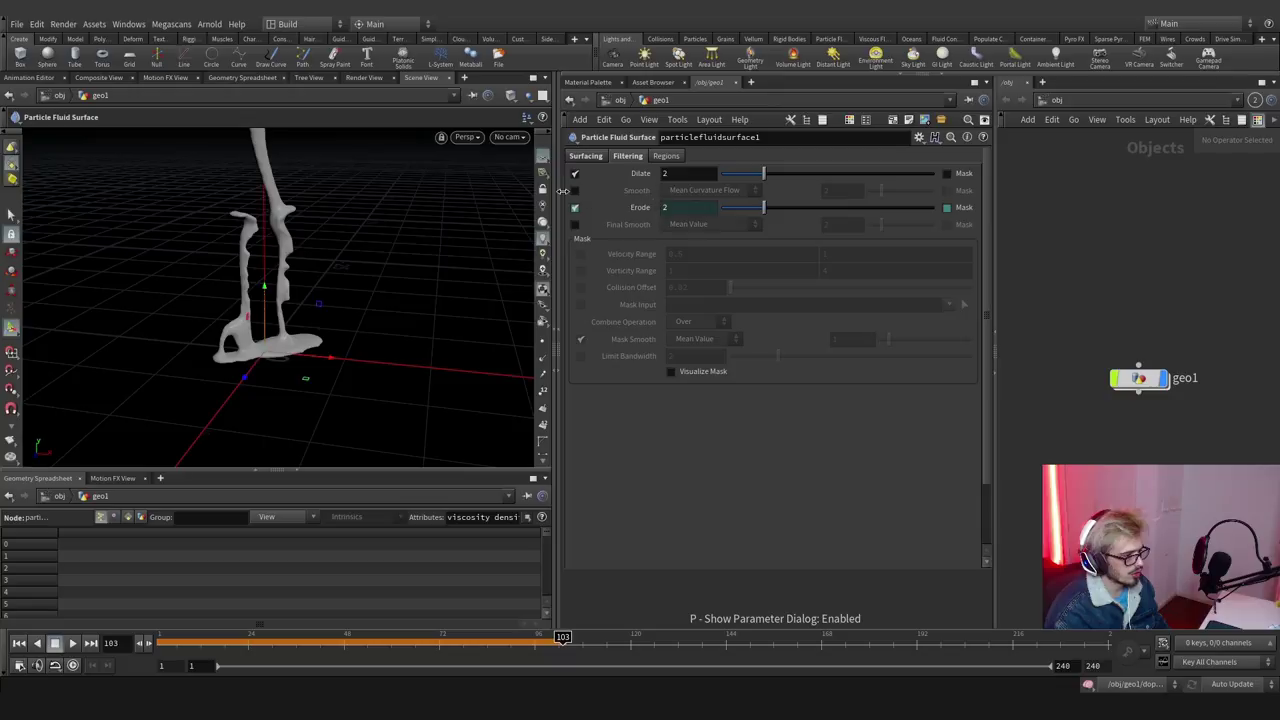
click(575, 225)
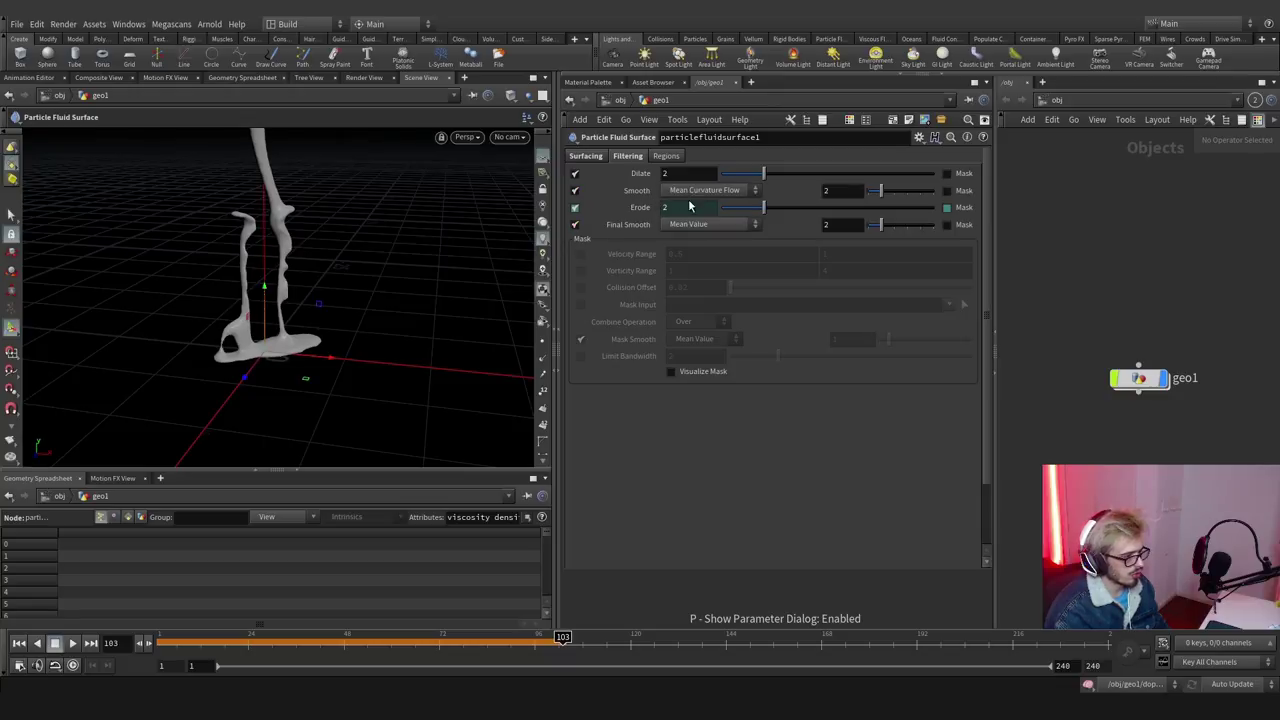
Try the Gaussian method for Final Smooth, restore Mean Value, and keep Smooth on Mean Curvature Flow.
click(697, 225)
click(703, 249)
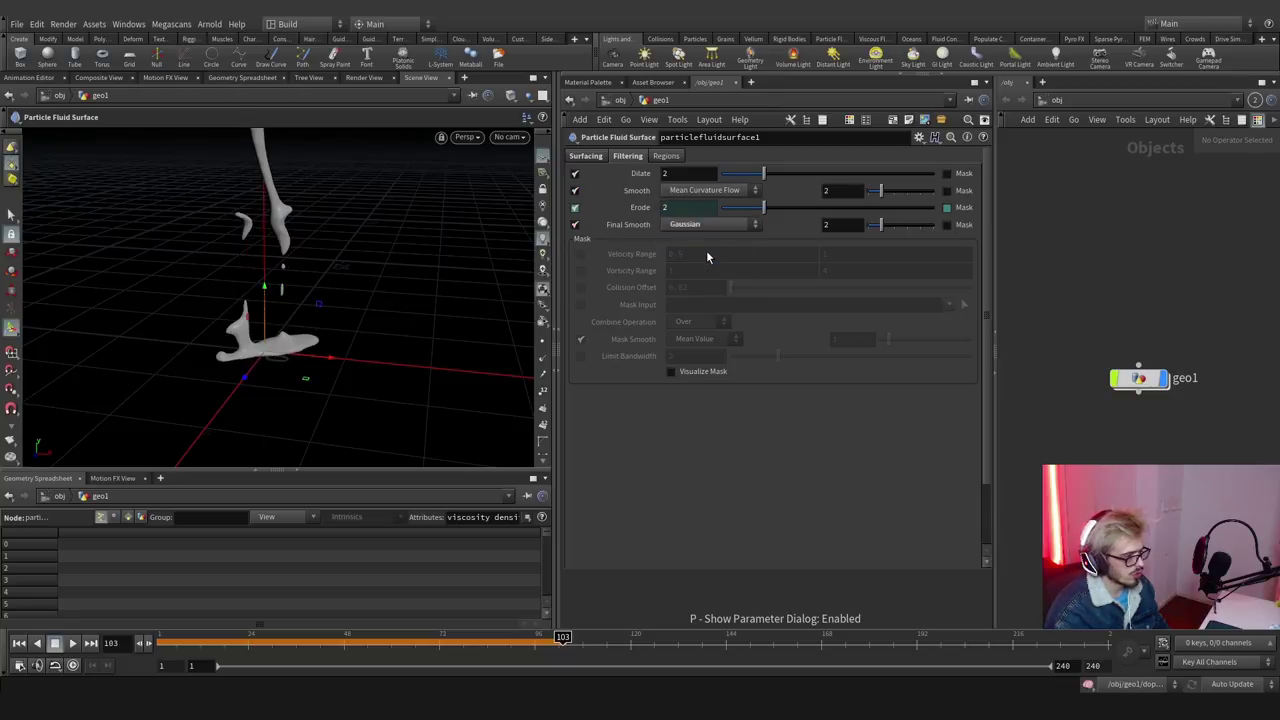
click(692, 225)
click(695, 240)
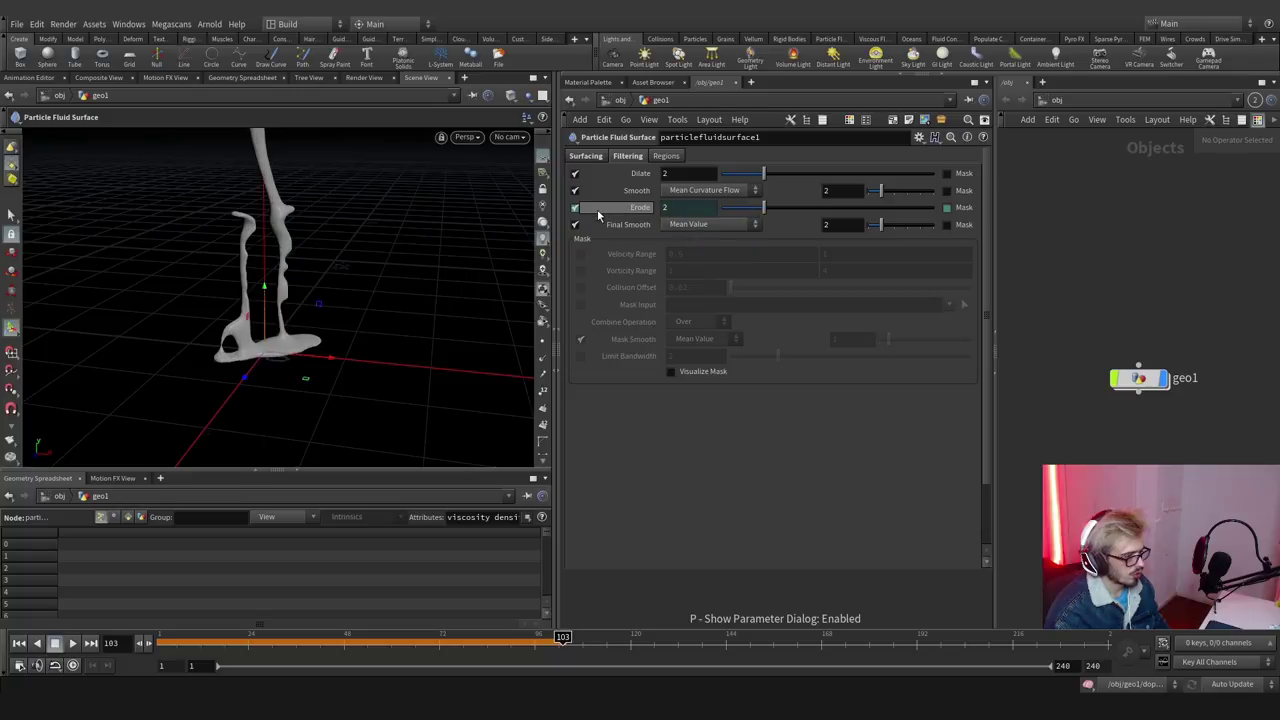
click(682, 192)
click(690, 193)
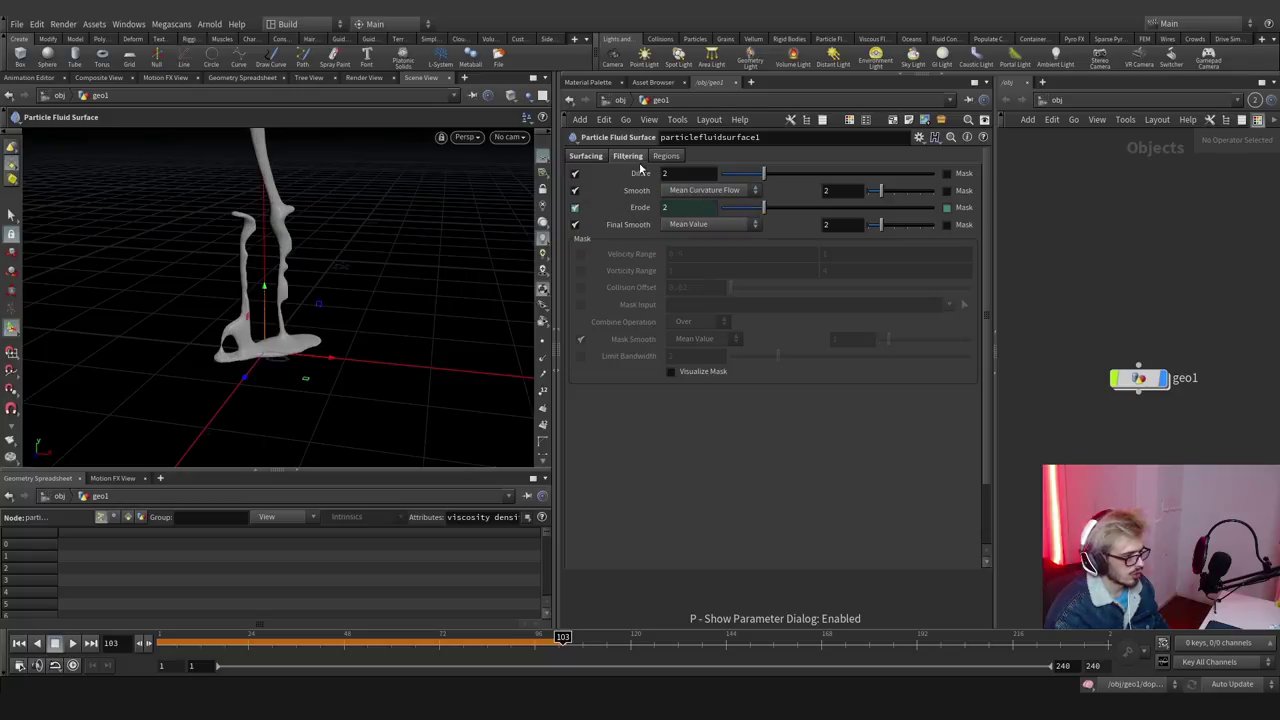
Enable Subtract Collision Volumes on particlefluidsurface1 and toggle it off and on to compare the surface.
click(597, 158)
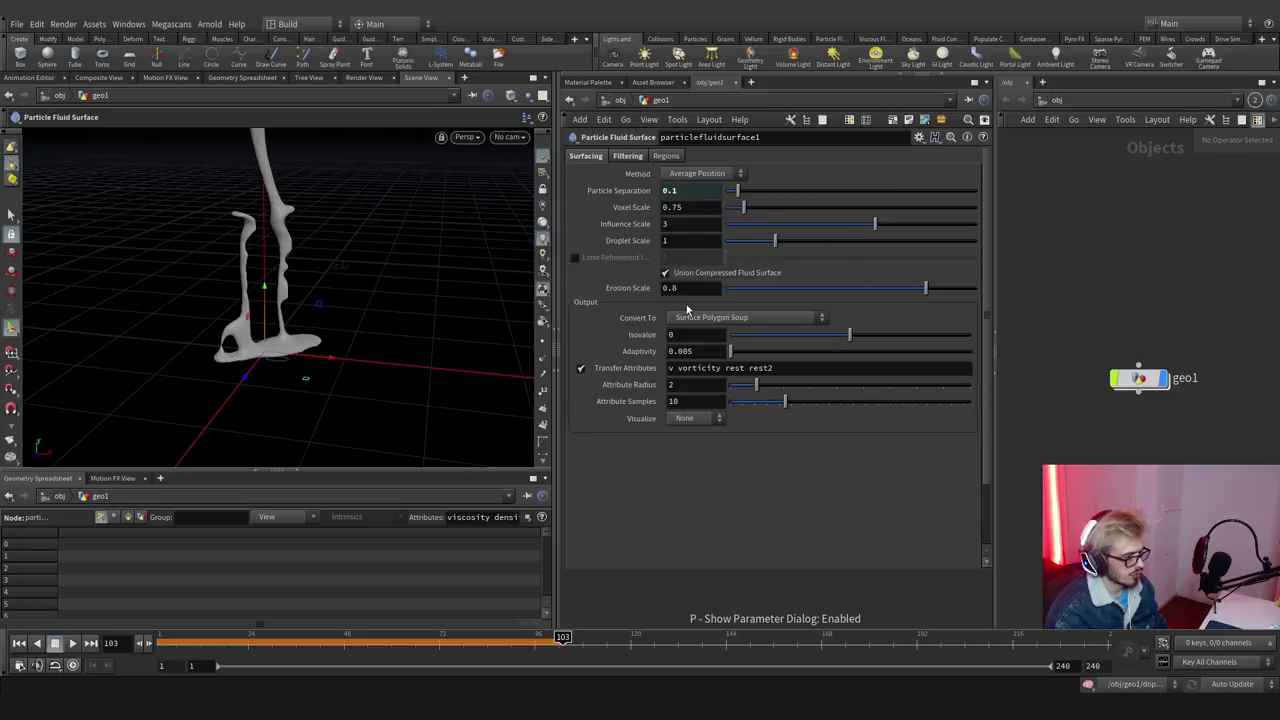
click(630, 157)
scroll(657, 178, down, 5)
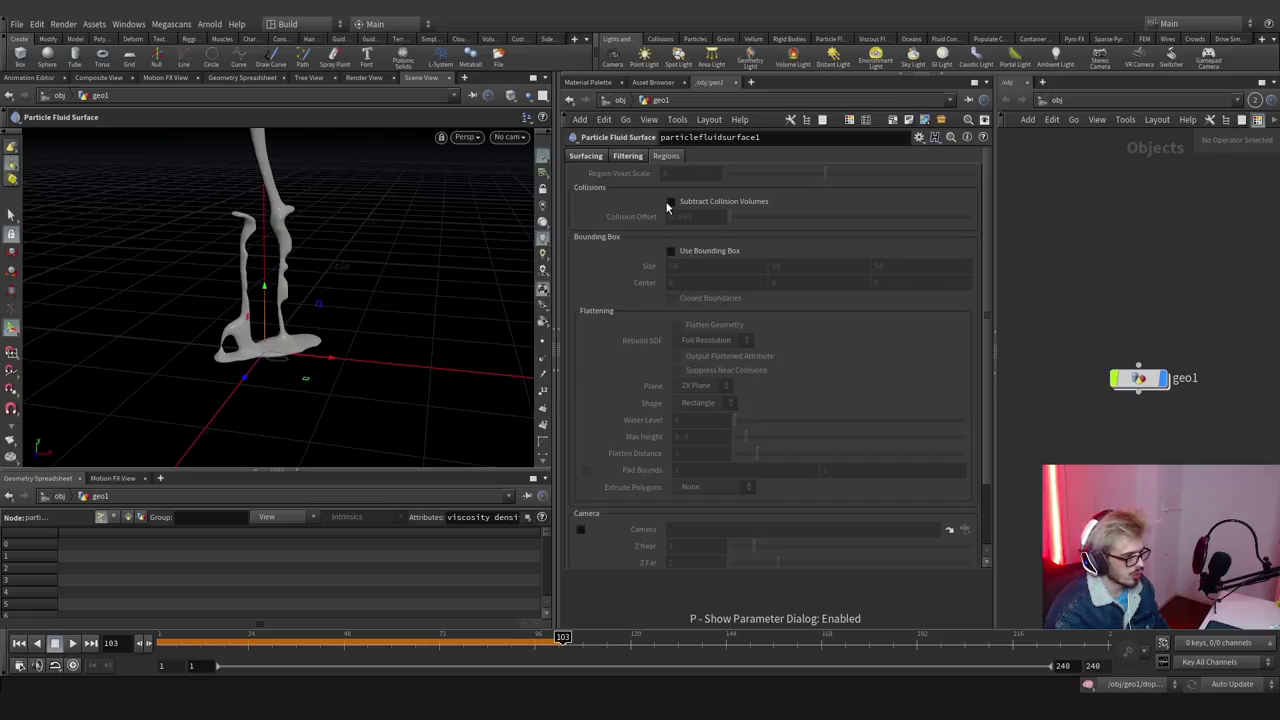
click(671, 203)
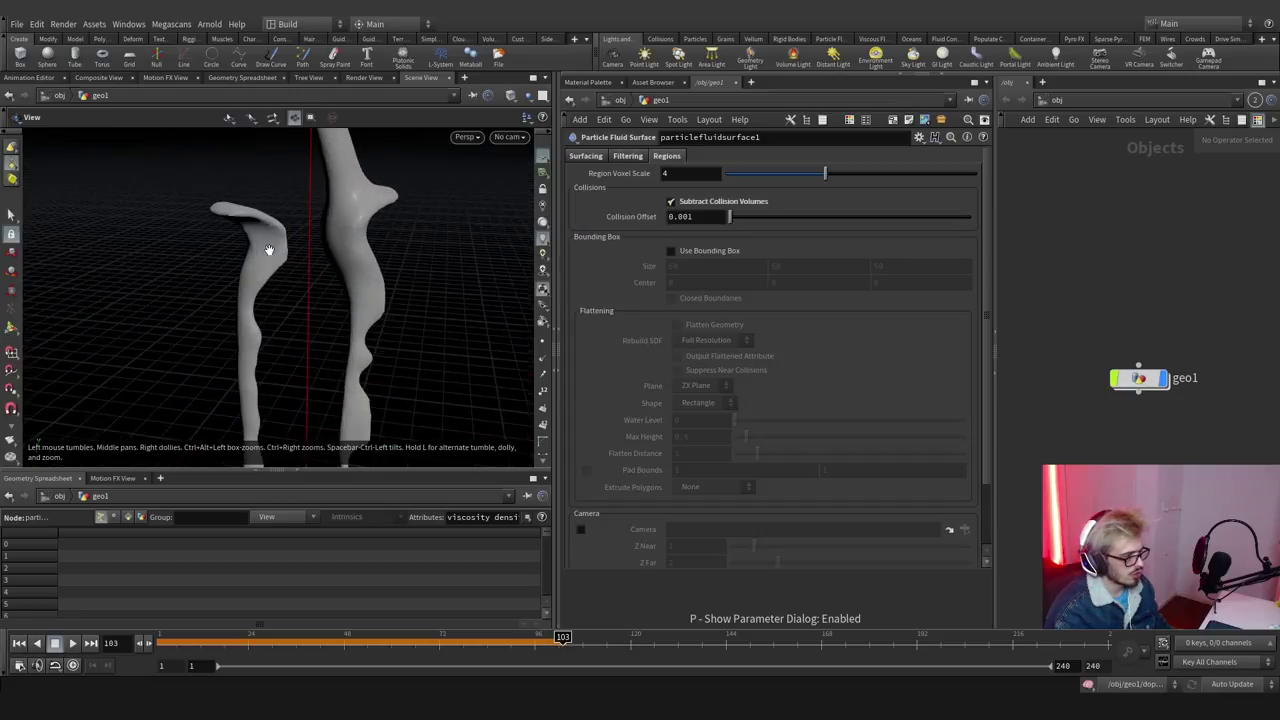
click(671, 203)
click(671, 203)
click(671, 203)
click(671, 203)
Add a Merge node below particlefluidsurface1 in the geo1 network.
key(p)
scroll(638, 368, down, 4)
key(Tab)
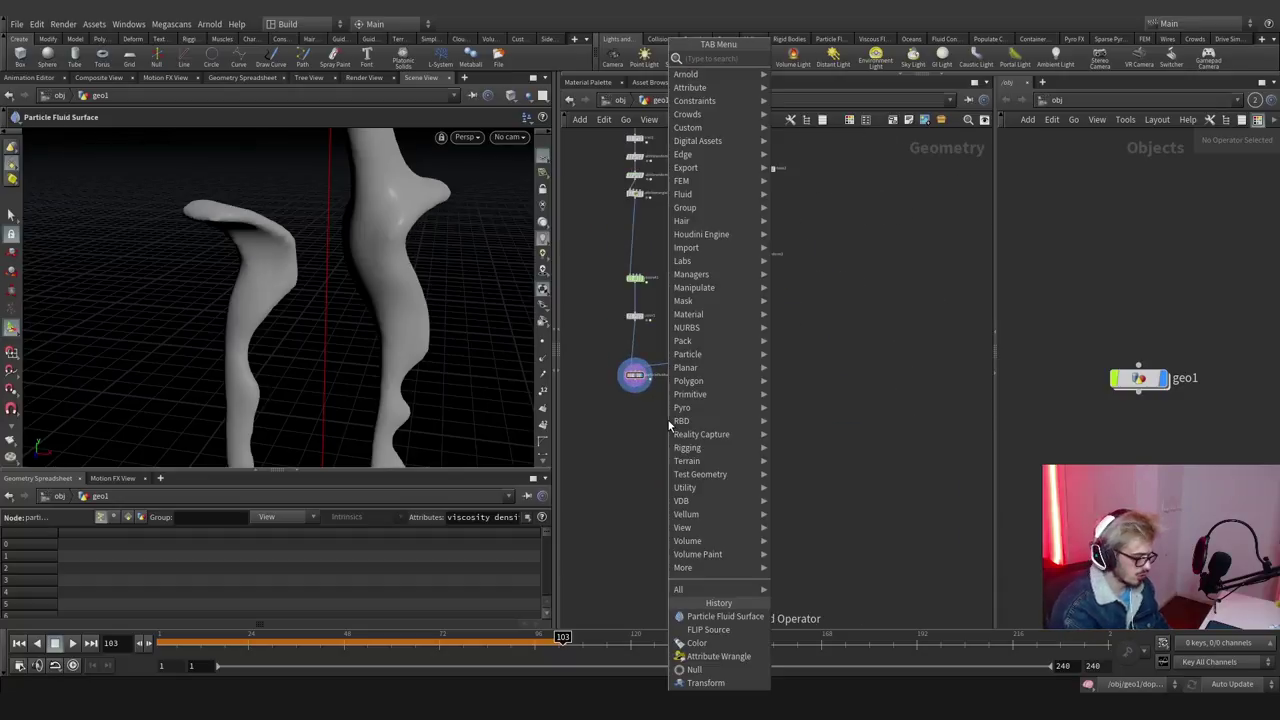
text(merge)
key(Return)
click(670, 420)
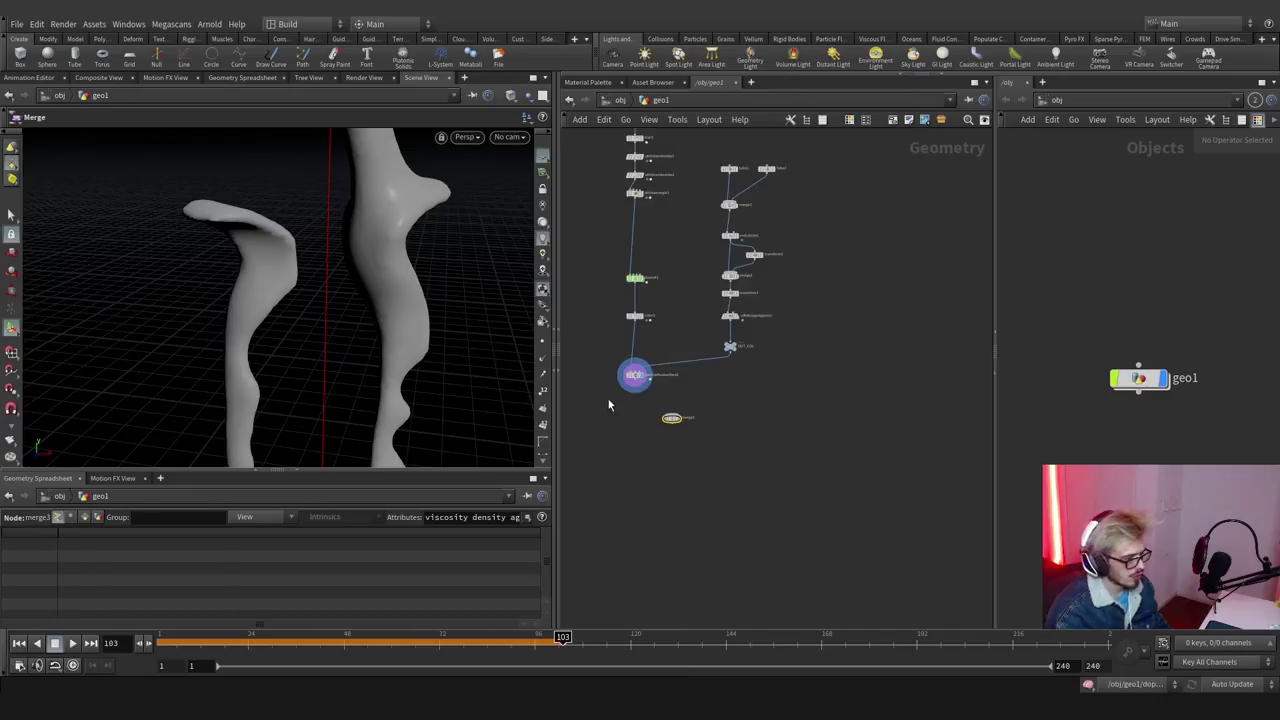
Append the color attribute to particlefluidsurface1's Transfer Attributes, after v vorticity rest rest2.
key(p)
click(628, 158)
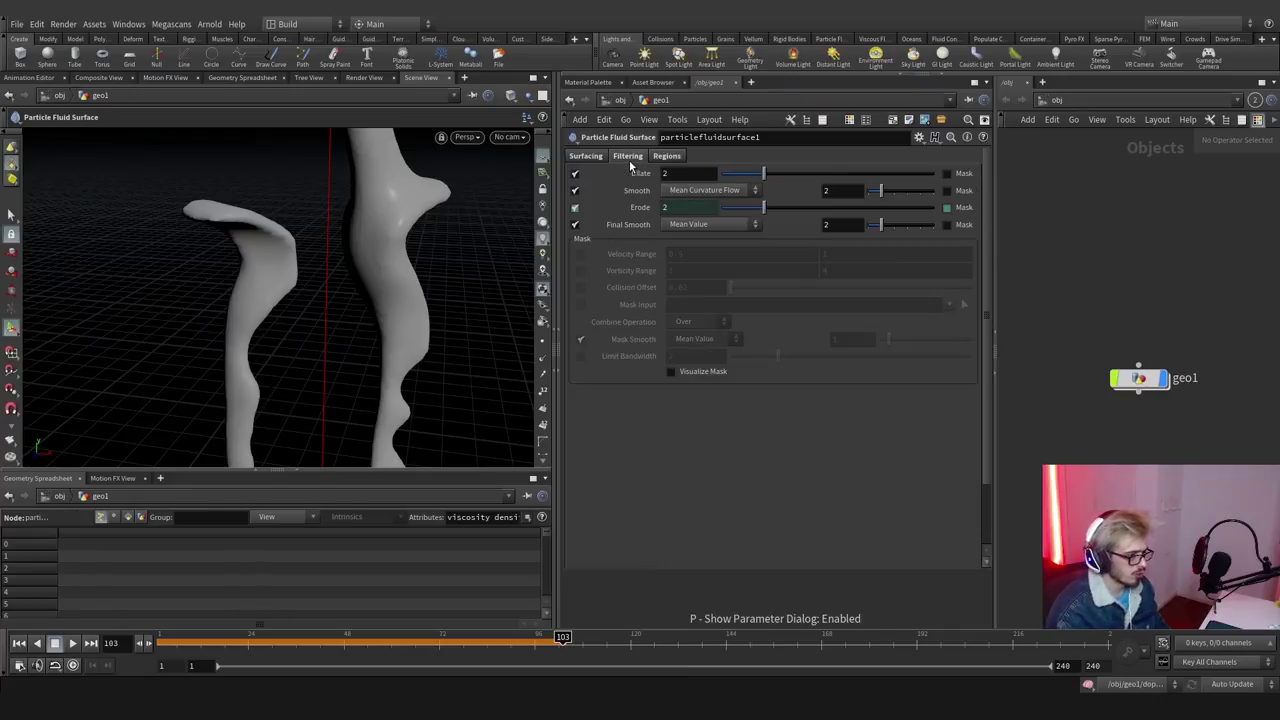
click(584, 157)
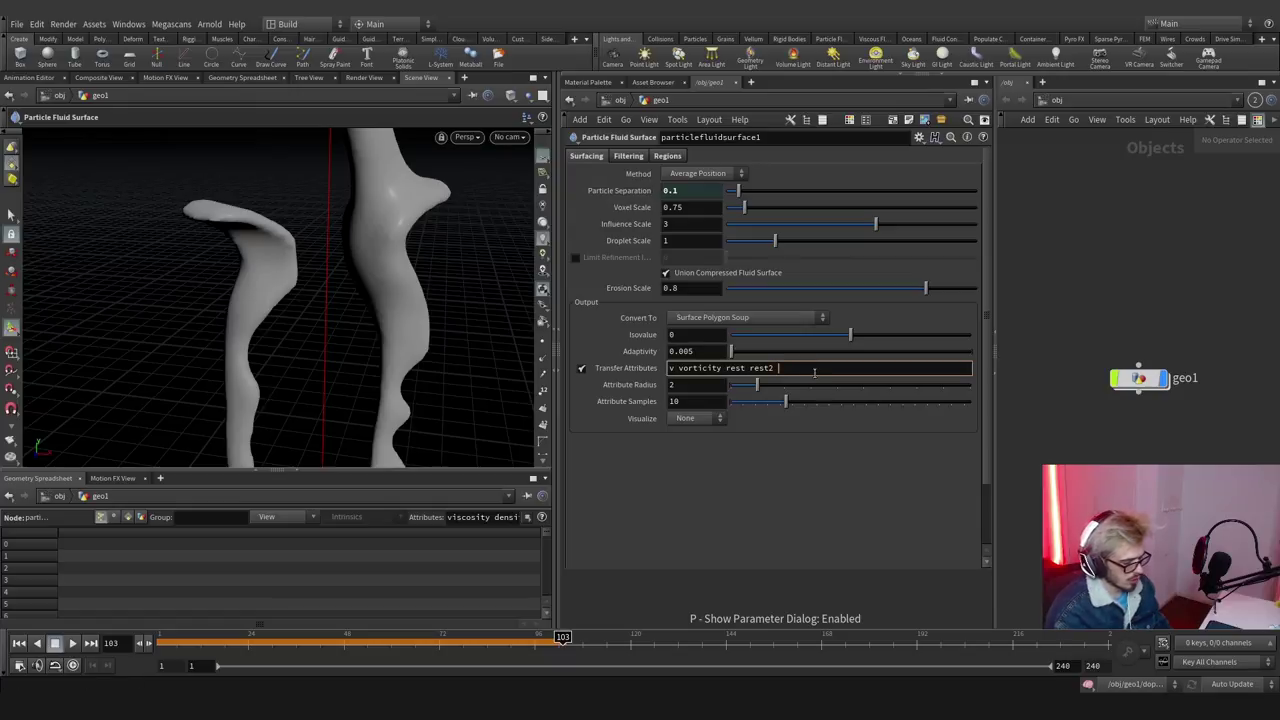
key(Return)
key(Escape)
drag(371, 337, 330, 300)
Wire OUT_COL into merge3 alongside particlefluidsurface1 and display the merged result.
key(p)
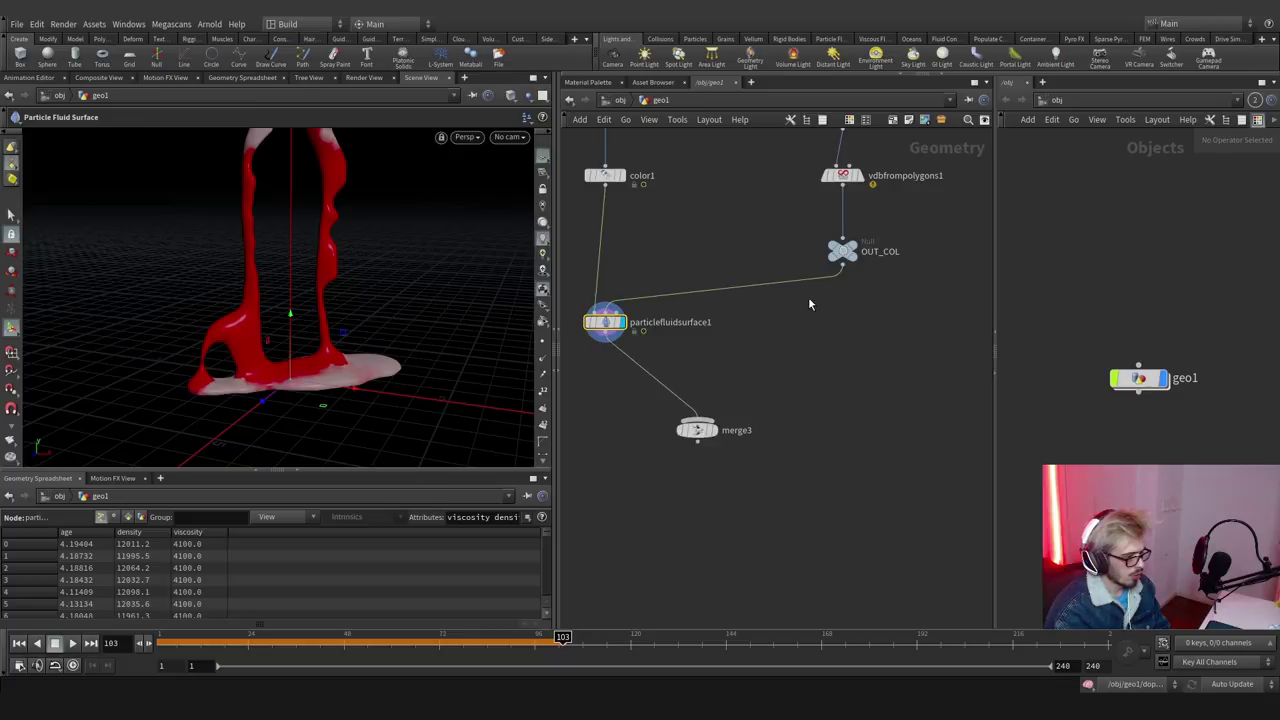
drag(840, 268, 700, 420)
click(712, 430)
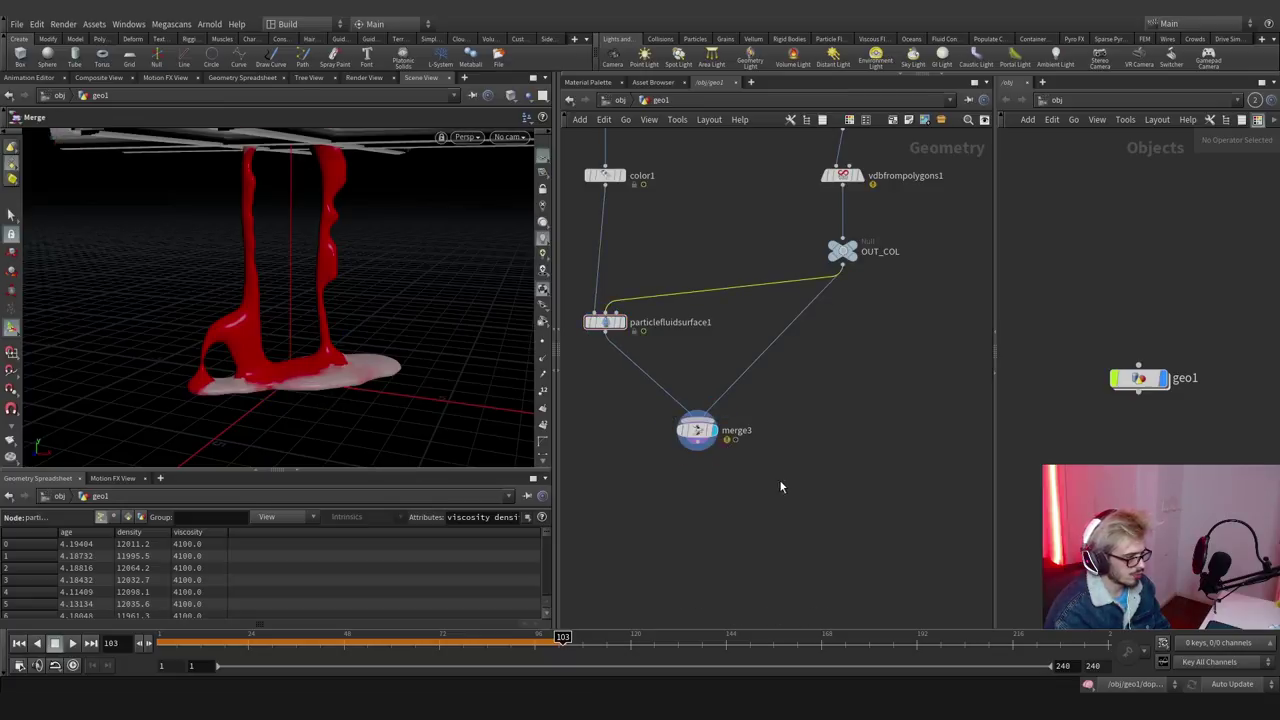
key(Escape)
drag(364, 236, 330, 330)
Replace the OUT_COL input of merge3 with the transform node directly above vdbfrompolygons1.
scroll(777, 436, down, 5)
drag(777, 436, 783, 352)
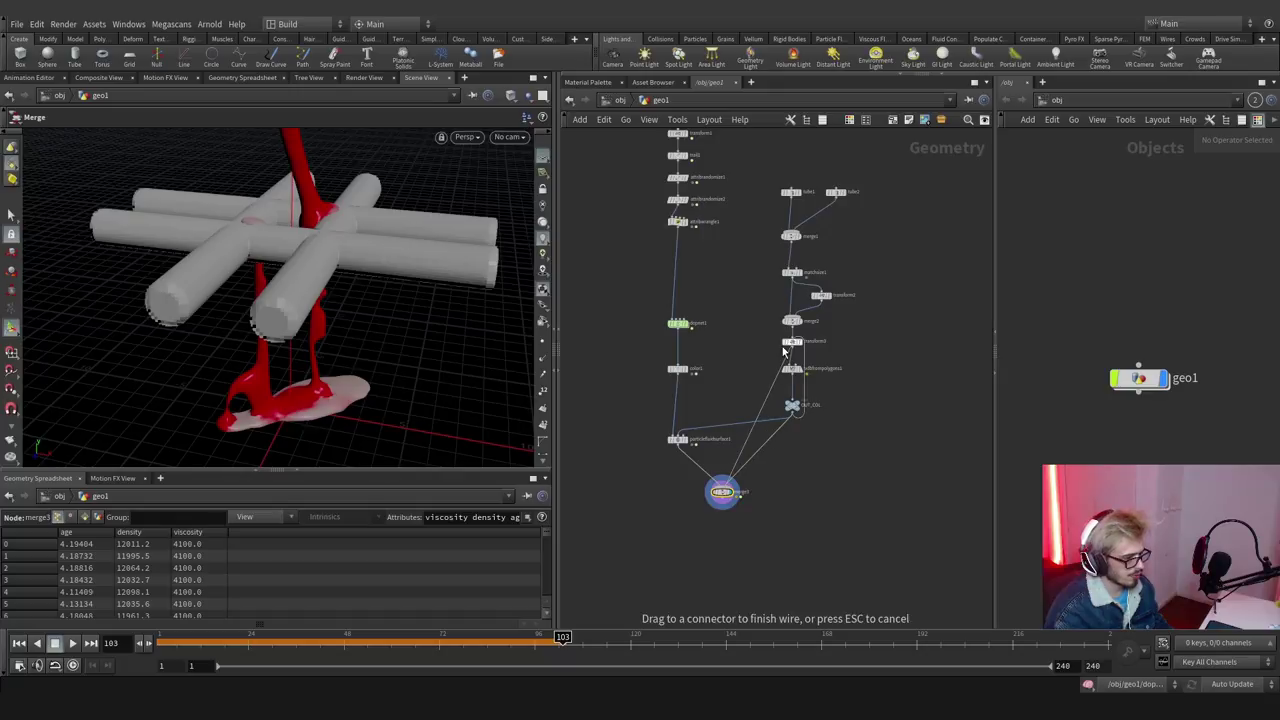
click(787, 354)
Flipbook the merged fluid and crossed collision tubes starting from frame 1, and review the playback.
key(ctrl+Up)
key(Escape)
drag(337, 297, 251, 229)
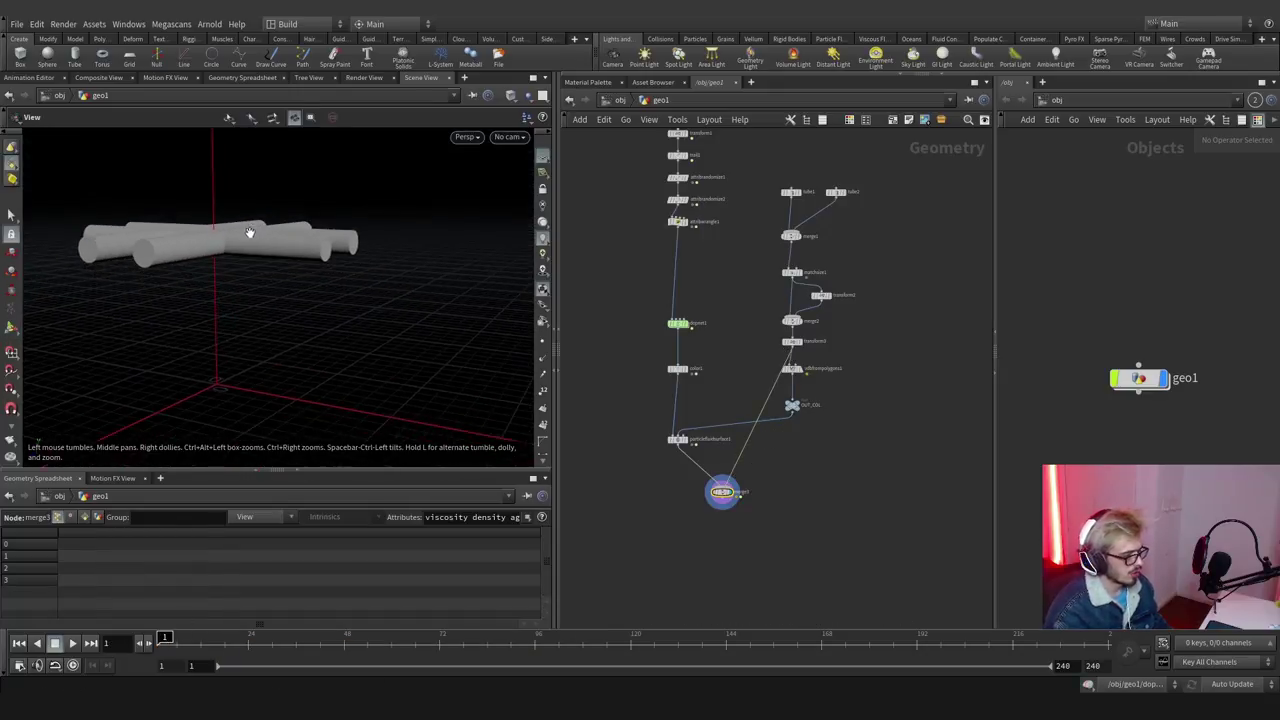
drag(167, 419, 200, 400)
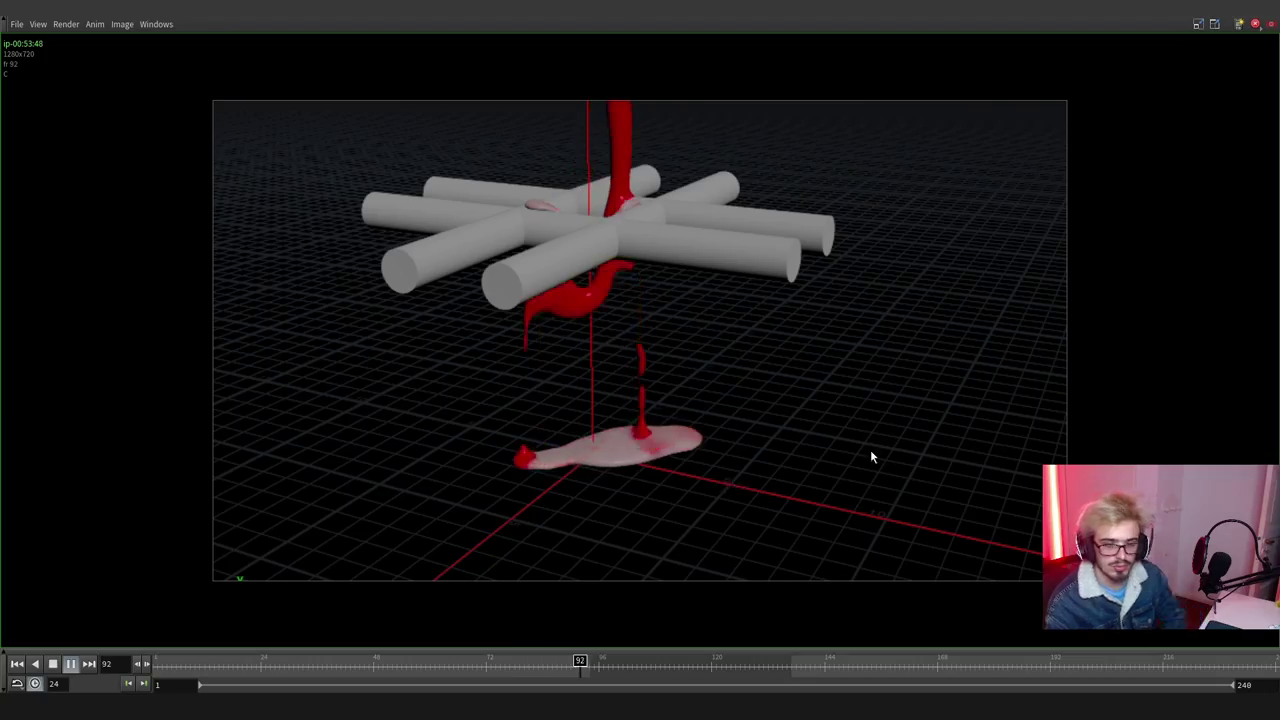
click(53, 663)
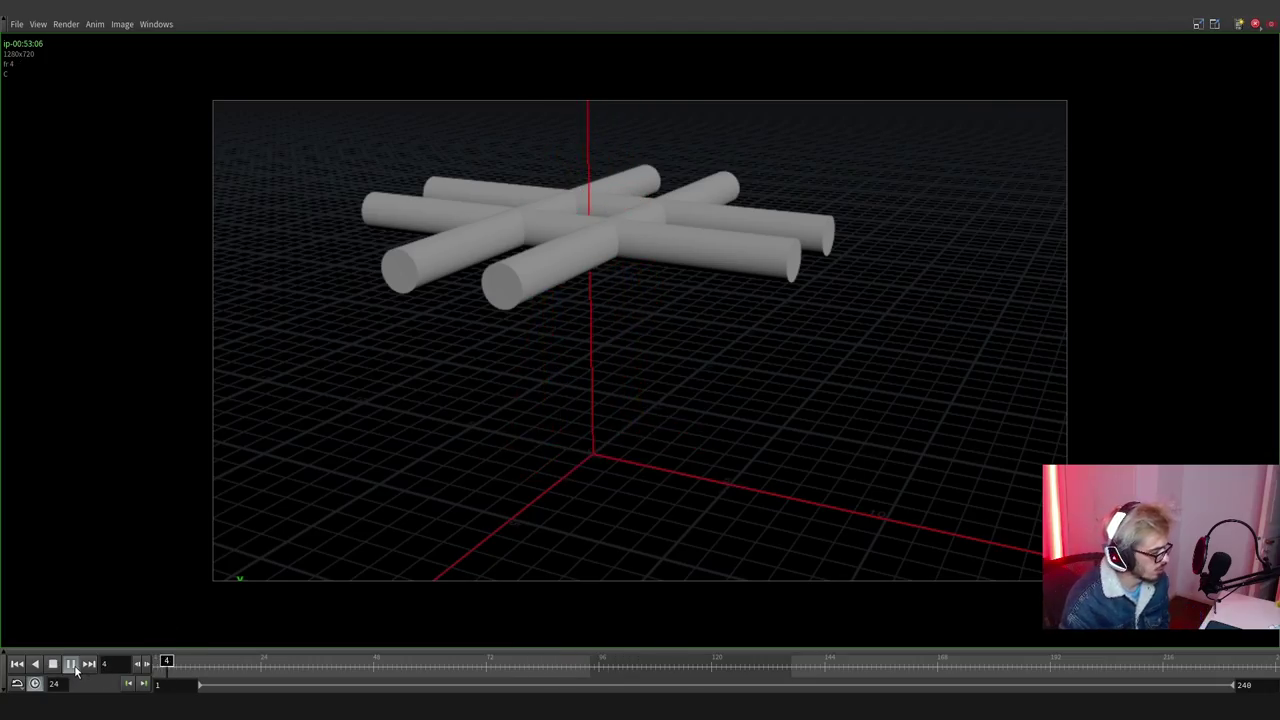